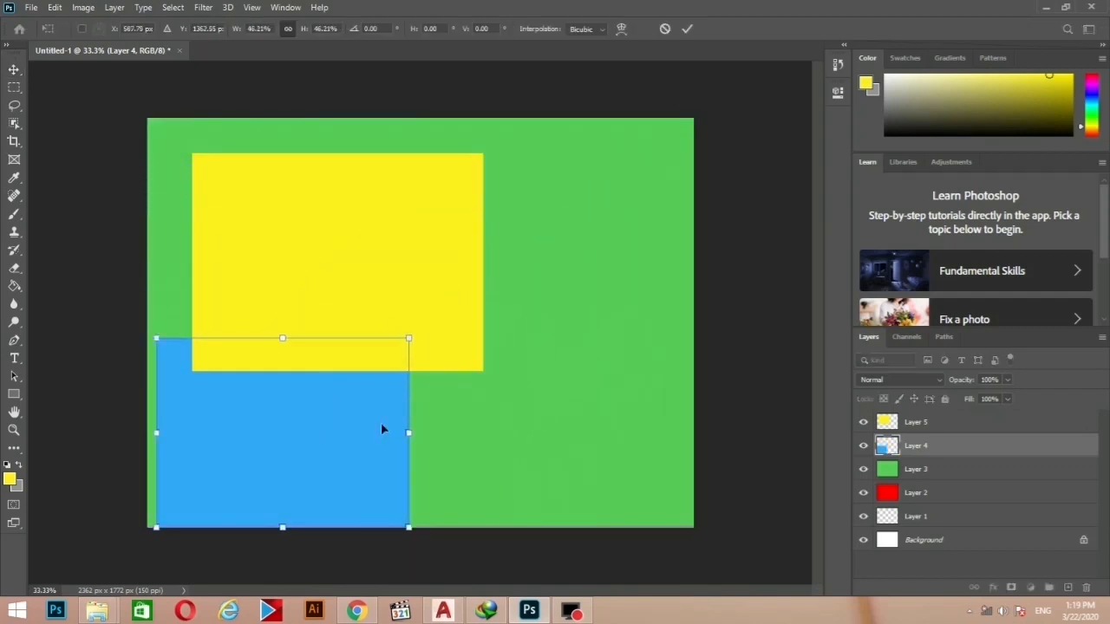
- Move the blue rectangle toward the canvas's lower right, then shrink the green layer and place it near the middle
{"action": "left_click_drag", "start_coordinate": [381, 422], "coordinate": [522, 398]}
{"action": "key", "text": "Return"}
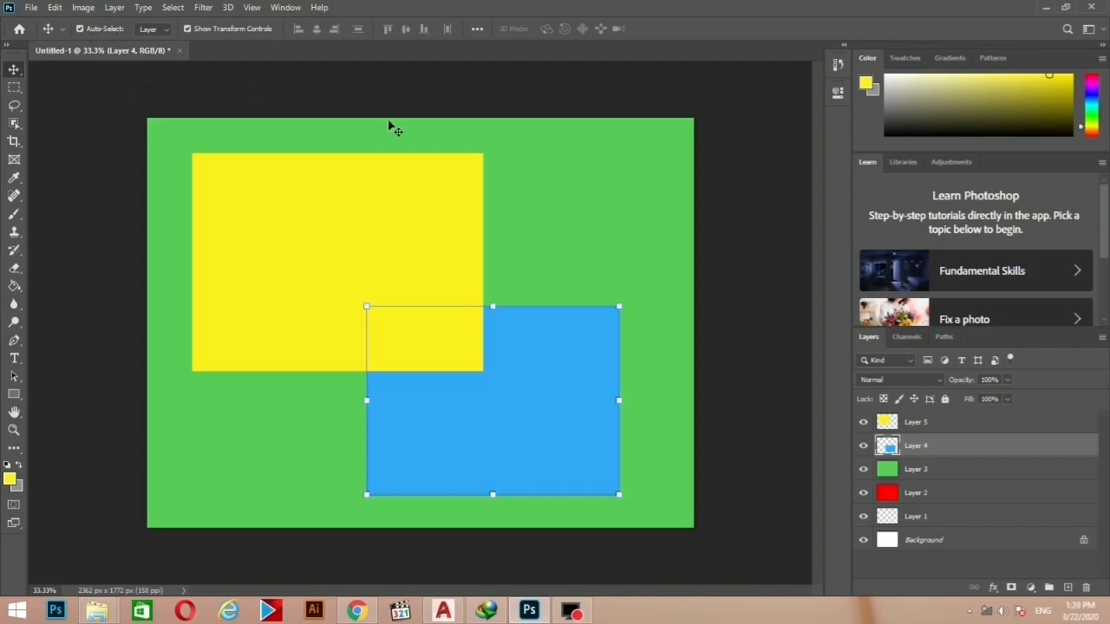
{"action": "mouse_move", "coordinate": [592, 195]}
{"action": "left_mouse_down"}
{"action": "mouse_move", "coordinate": [582, 217]}
{"action": "mouse_move", "coordinate": [613, 191]}
{"action": "mouse_move", "coordinate": [578, 209]}
{"action": "left_mouse_up"}
{"action": "left_click_drag", "start_coordinate": [661, 143], "coordinate": [422, 322]}
{"action": "left_click_drag", "start_coordinate": [332, 399], "coordinate": [484, 304]}
- Scale down the red layer and place it at the canvas's left edge, partly behind the yellow rectangle
{"action": "left_click", "coordinate": [632, 179]}
{"action": "left_click_drag", "start_coordinate": [657, 160], "coordinate": [644, 181]}
{"action": "left_click_drag", "start_coordinate": [674, 146], "coordinate": [332, 396]}
{"action": "left_click_drag", "start_coordinate": [280, 436], "coordinate": [274, 337]}
{"action": "left_click", "coordinate": [108, 113]}
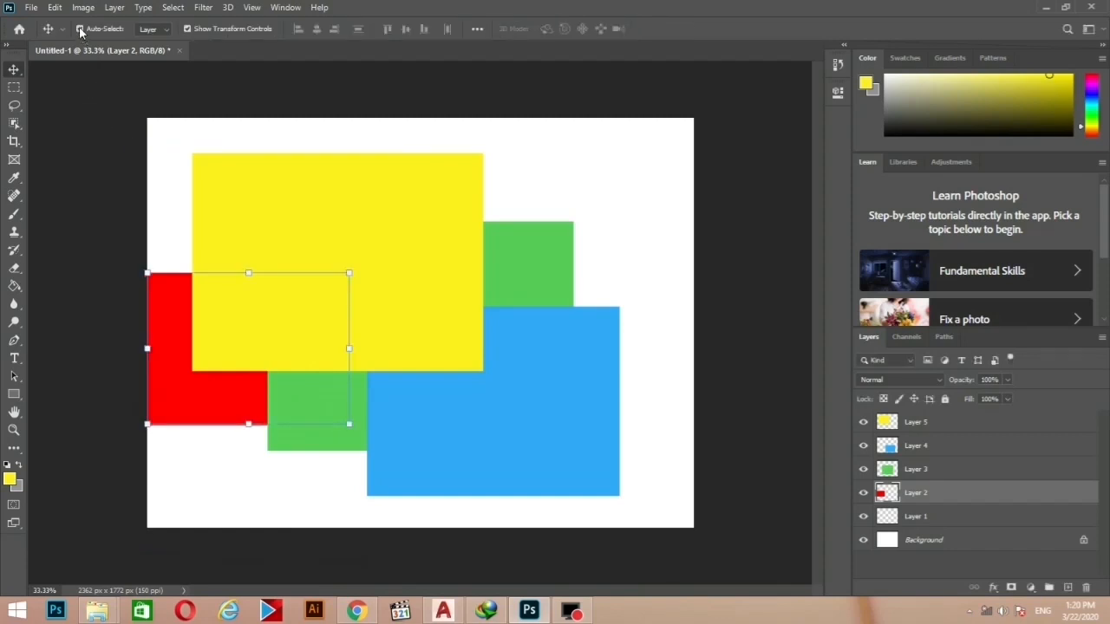
- Toggle the Move tool's Auto-Select option off and back on
{"action": "left_click", "coordinate": [79, 30]}
{"action": "left_click", "coordinate": [79, 30]}
{"action": "left_click", "coordinate": [78, 30]}
- Reposition the yellow and green rectangles up and right, and the blue and red ones toward the canvas's lower edge
{"action": "left_click", "coordinate": [439, 218]}
{"action": "left_click_drag", "start_coordinate": [540, 277], "coordinate": [563, 262]}
{"action": "left_click_drag", "start_coordinate": [396, 220], "coordinate": [438, 188]}
{"action": "left_click_drag", "start_coordinate": [569, 407], "coordinate": [581, 431]}
{"action": "left_click_drag", "start_coordinate": [281, 398], "coordinate": [291, 460]}
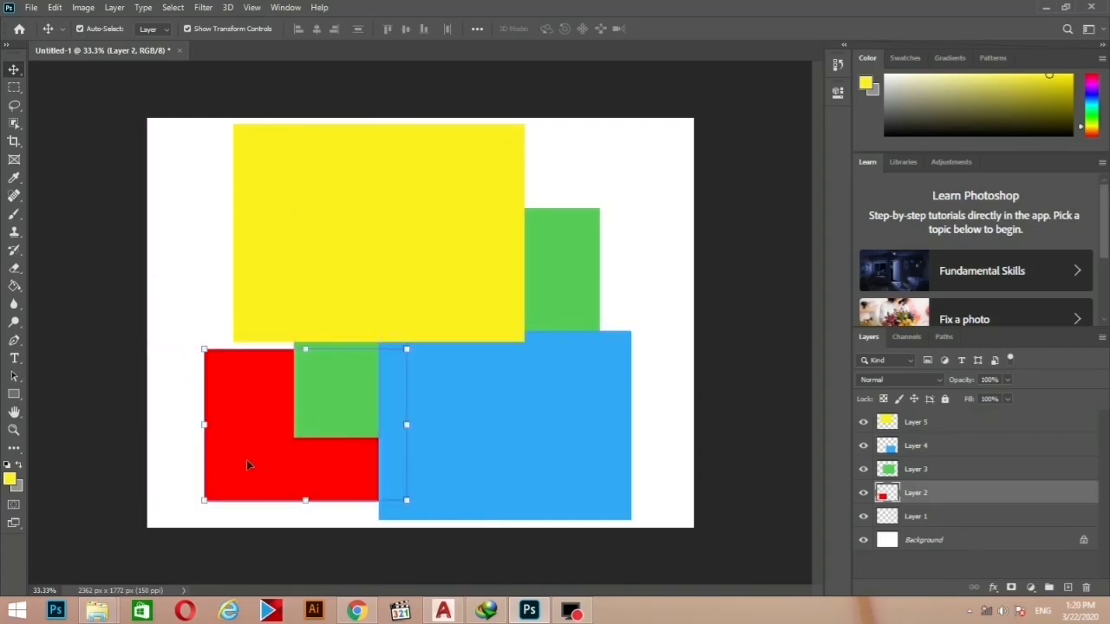
{"action": "mouse_move", "coordinate": [505, 397]}
{"action": "left_mouse_down"}
{"action": "mouse_move", "coordinate": [482, 391]}
{"action": "mouse_move", "coordinate": [490, 396]}
{"action": "left_mouse_up"}
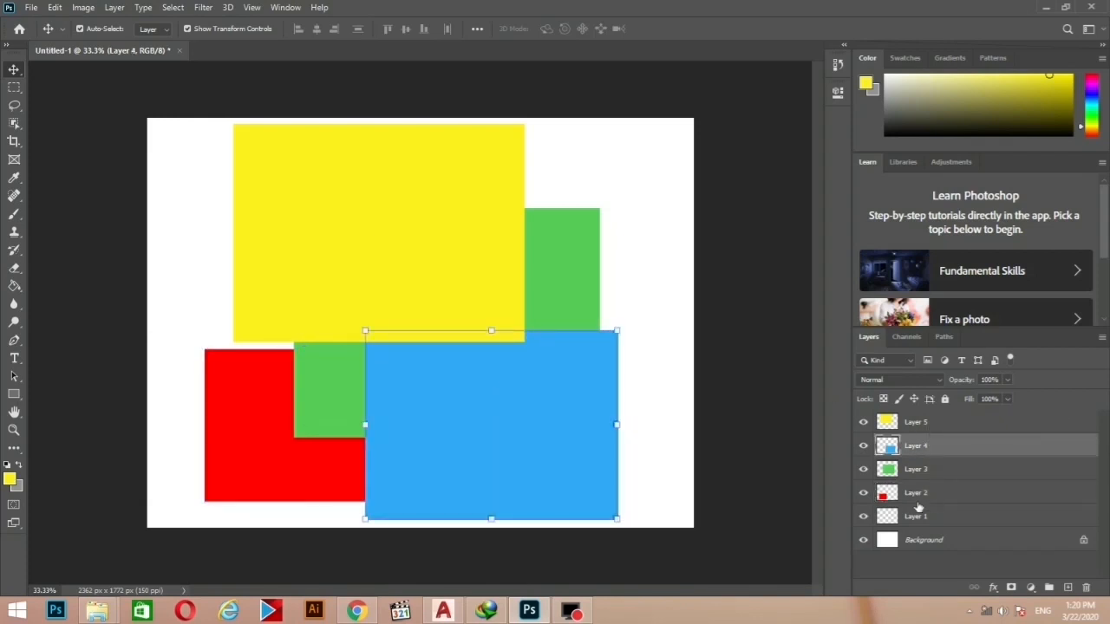
- Reorder the layers so Layer 5 sits directly below Layer 3 and Layer 2 is at the top of the stack
{"action": "left_click", "coordinate": [926, 427]}
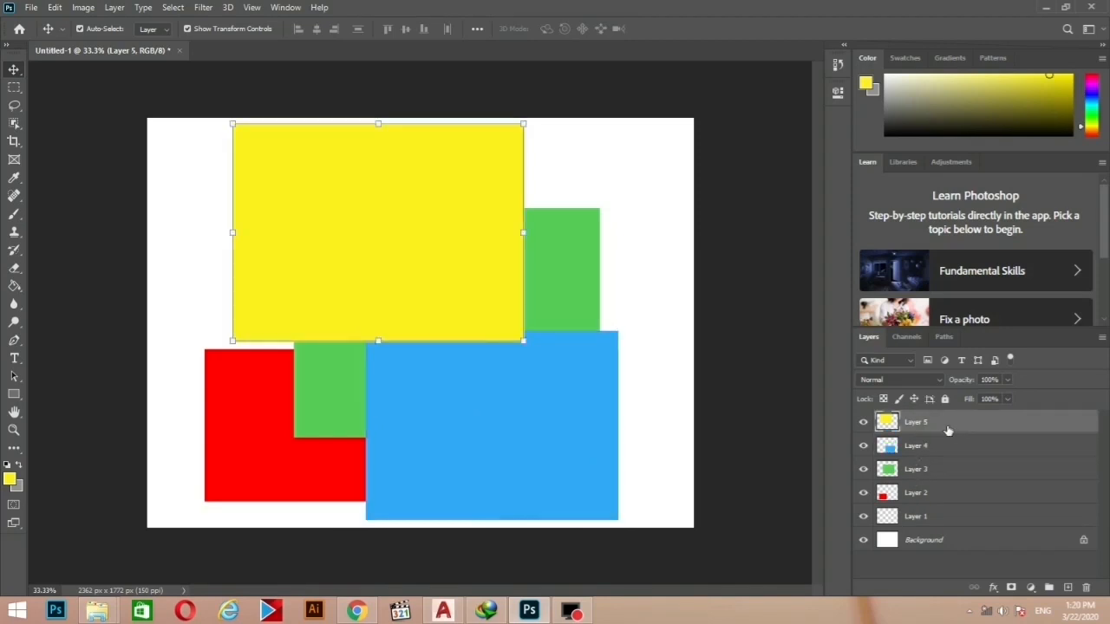
{"action": "left_click_drag", "start_coordinate": [946, 431], "coordinate": [938, 482]}
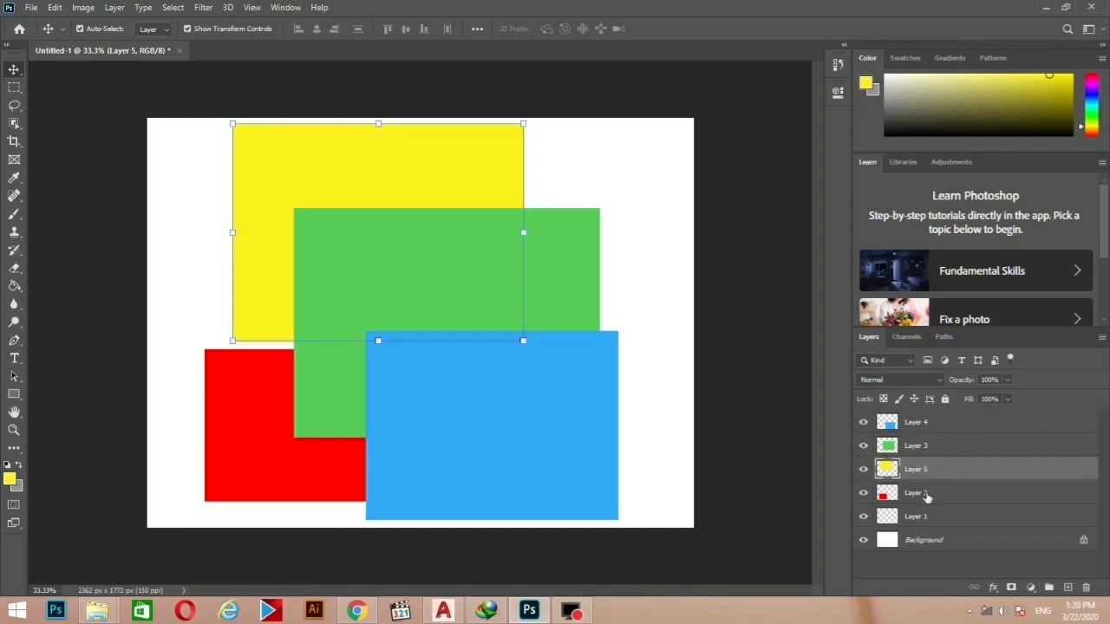
{"action": "left_click_drag", "start_coordinate": [930, 495], "coordinate": [934, 420]}
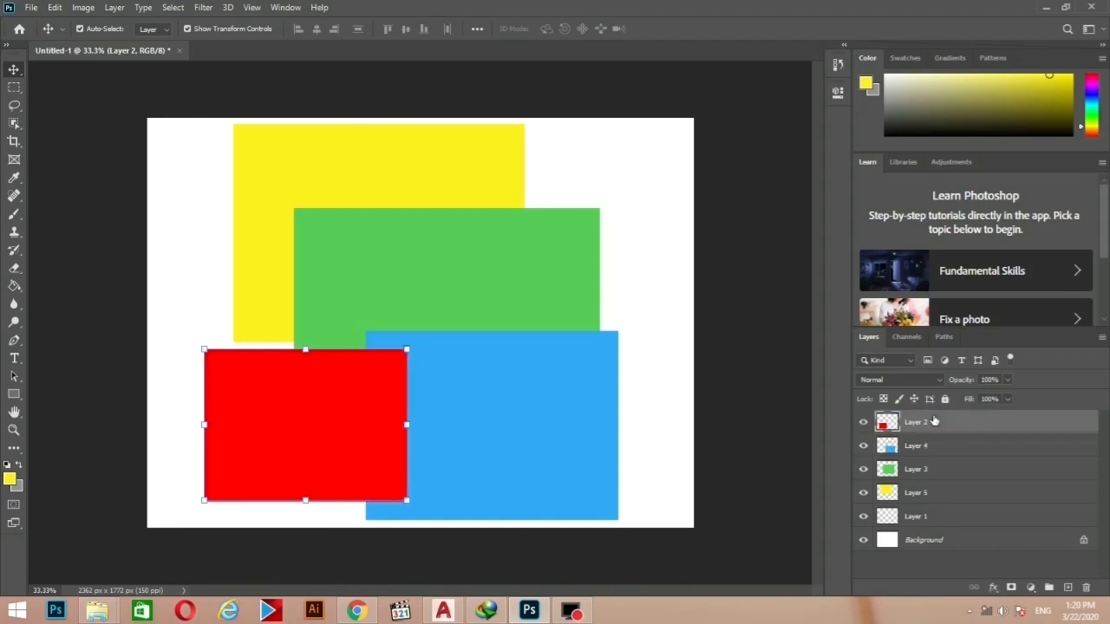
- Reshape the red rectangle into a thin horizontal strip spanning the canvas's full width near the lower edge
{"action": "left_click_drag", "start_coordinate": [359, 404], "coordinate": [452, 403]}
{"action": "left_click_drag", "start_coordinate": [436, 344], "coordinate": [395, 379]}
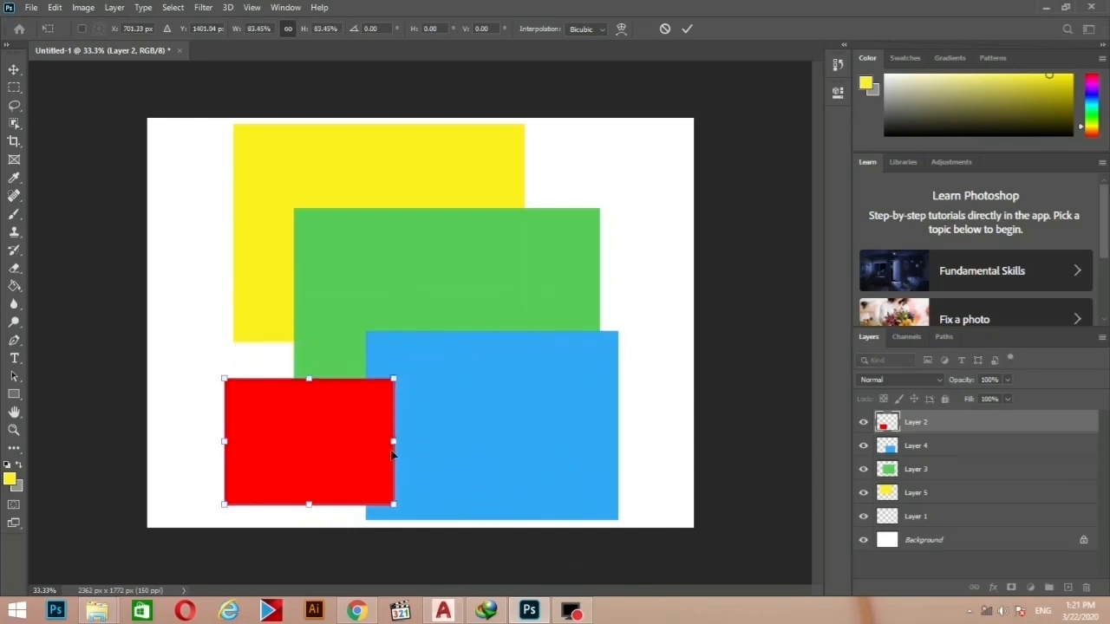
{"action": "left_click_drag", "start_coordinate": [395, 442], "coordinate": [748, 441]}
{"action": "left_click_drag", "start_coordinate": [225, 444], "coordinate": [125, 441]}
{"action": "left_click_drag", "start_coordinate": [436, 378], "coordinate": [436, 475]}
{"action": "key", "text": "Return"}
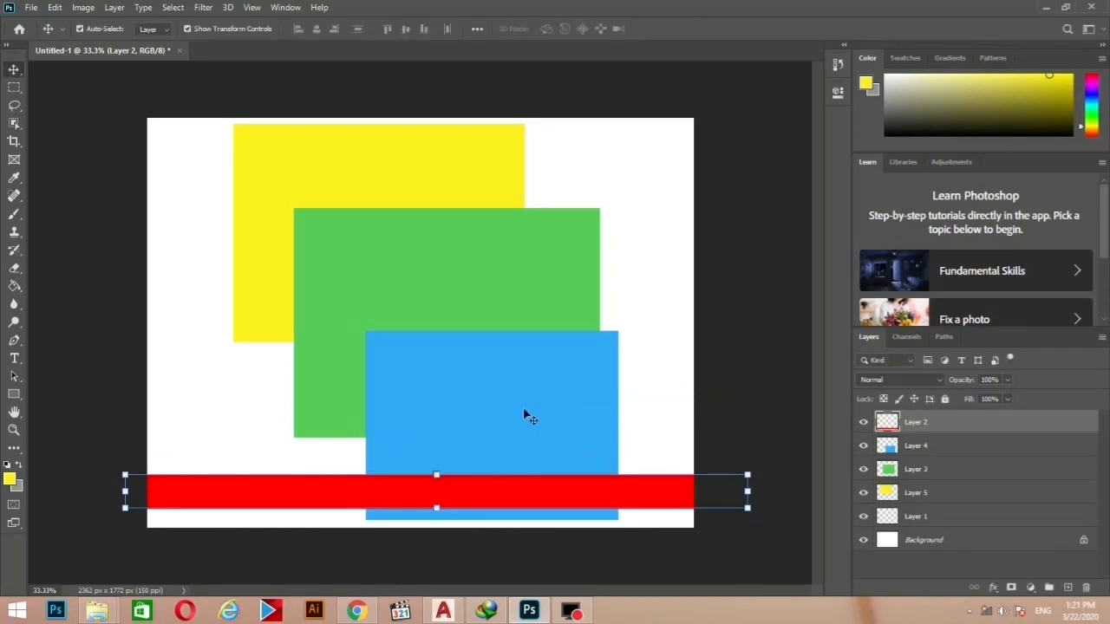
- Transform the blue rectangle into a tall column covering the full height of the canvas's right side
{"action": "left_click_drag", "start_coordinate": [536, 360], "coordinate": [518, 348]}
{"action": "left_click_drag", "start_coordinate": [472, 320], "coordinate": [473, 429]}
{"action": "left_click_drag", "start_coordinate": [597, 468], "coordinate": [723, 469]}
{"action": "left_click_drag", "start_coordinate": [543, 424], "coordinate": [570, 77]}
{"action": "left_click_drag", "start_coordinate": [354, 295], "coordinate": [503, 292]}
{"action": "left_click_drag", "start_coordinate": [617, 306], "coordinate": [602, 322]}
{"action": "key", "text": "Return"}
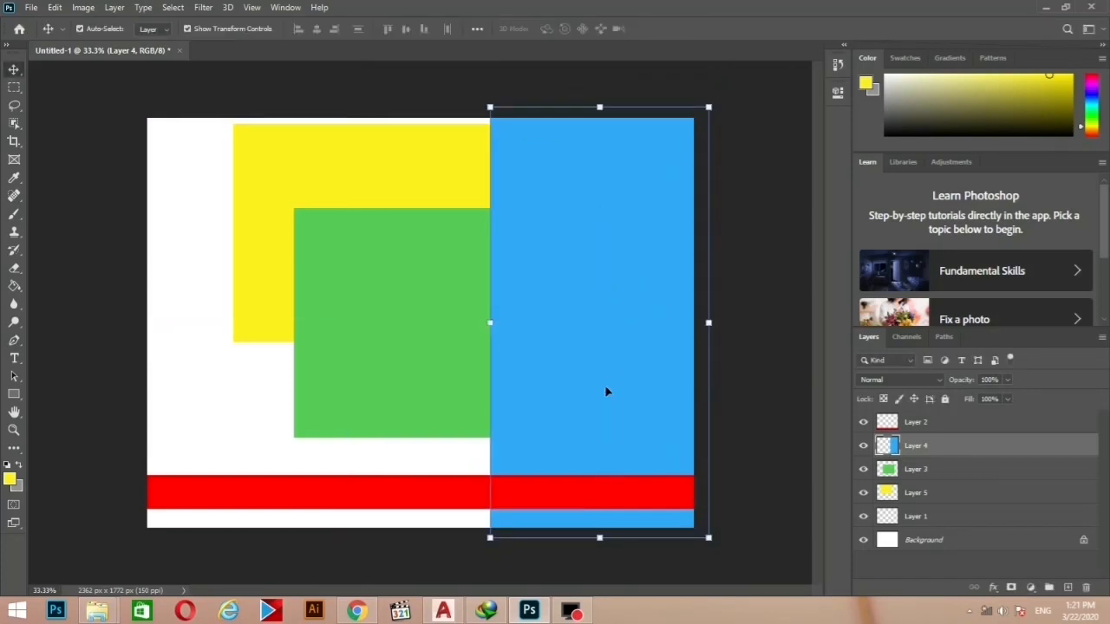
- Reshape the green rectangle into a wide band spanning the canvas's lower part
{"action": "left_click", "coordinate": [419, 297]}
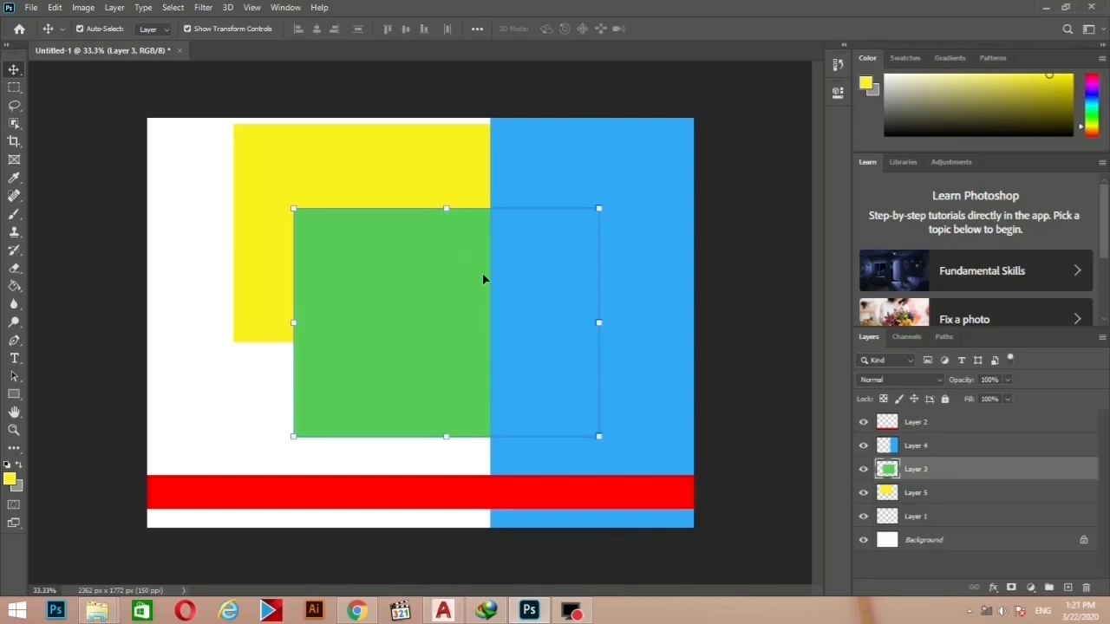
{"action": "left_click_drag", "start_coordinate": [600, 209], "coordinate": [531, 232]}
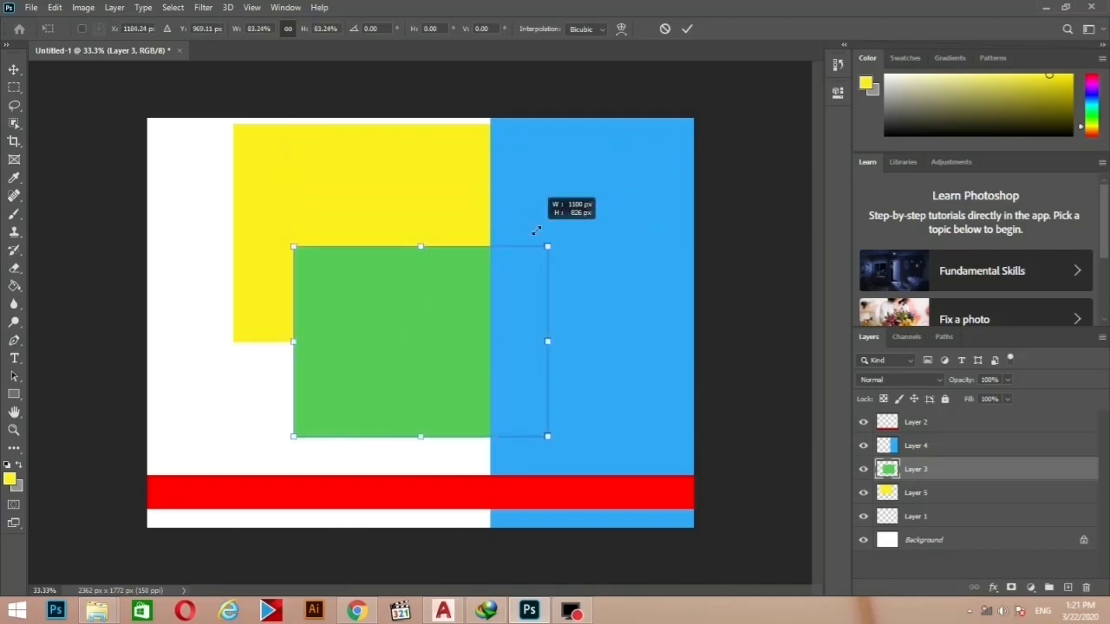
{"action": "left_click_drag", "start_coordinate": [431, 305], "coordinate": [271, 444]}
{"action": "left_click_drag", "start_coordinate": [377, 475], "coordinate": [759, 474]}
{"action": "key", "text": "Return"}
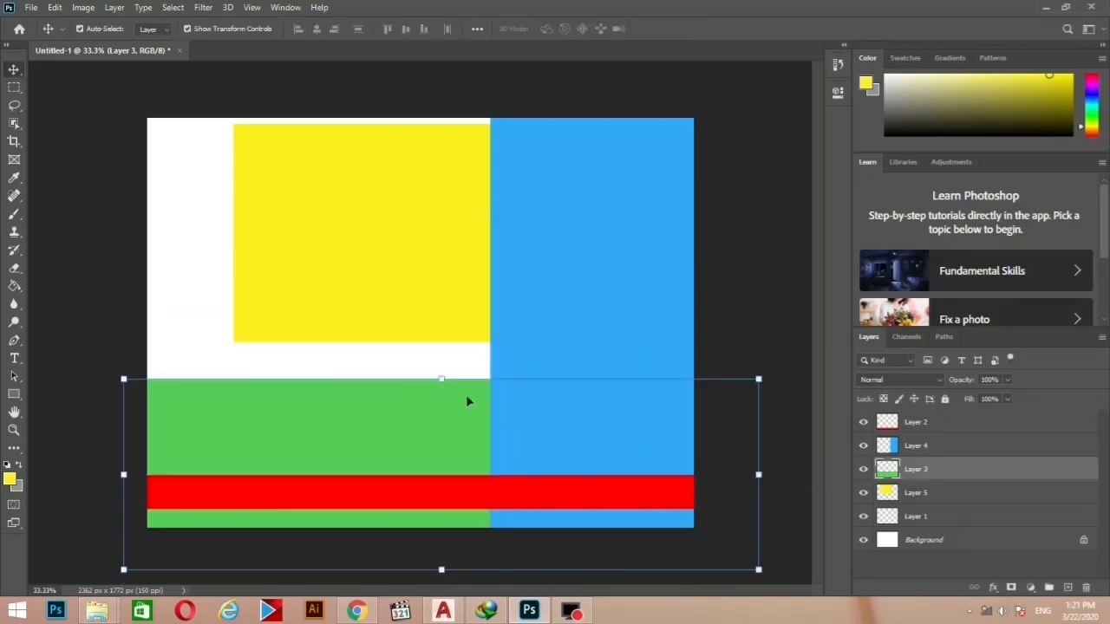
- Move the yellow rectangle to the canvas's upper-left corner and enlarge it to meet the blue and green areas
{"action": "right_click", "coordinate": [448, 280]}
{"action": "left_click", "coordinate": [370, 246]}
{"action": "left_click_drag", "start_coordinate": [415, 239], "coordinate": [239, 184]}
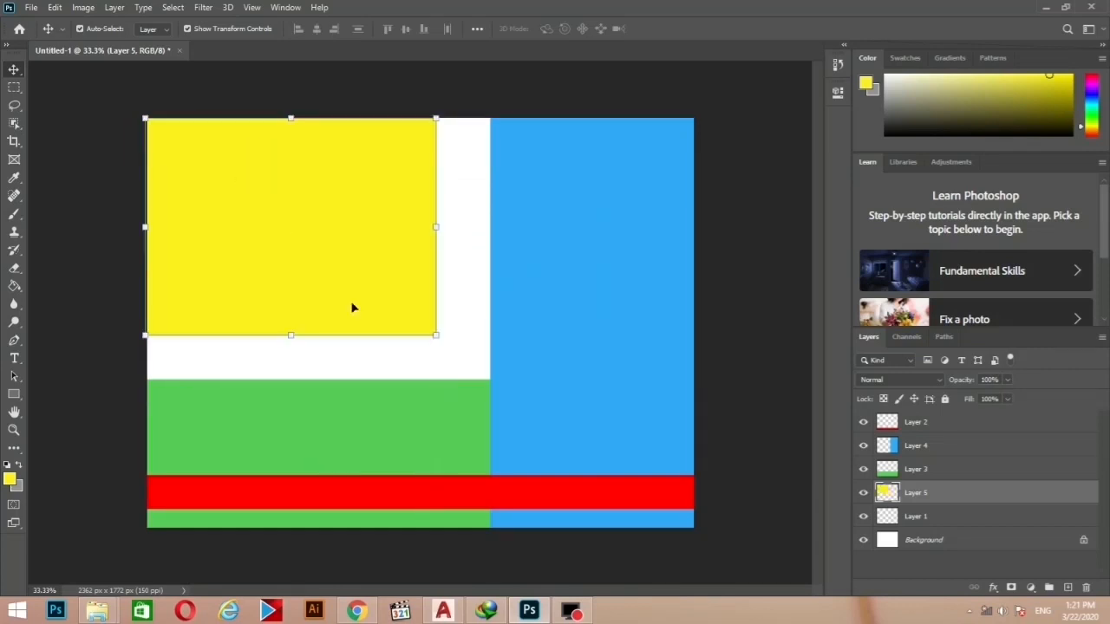
{"action": "left_click_drag", "start_coordinate": [435, 334], "coordinate": [508, 395]}
{"action": "key", "text": "Return"}
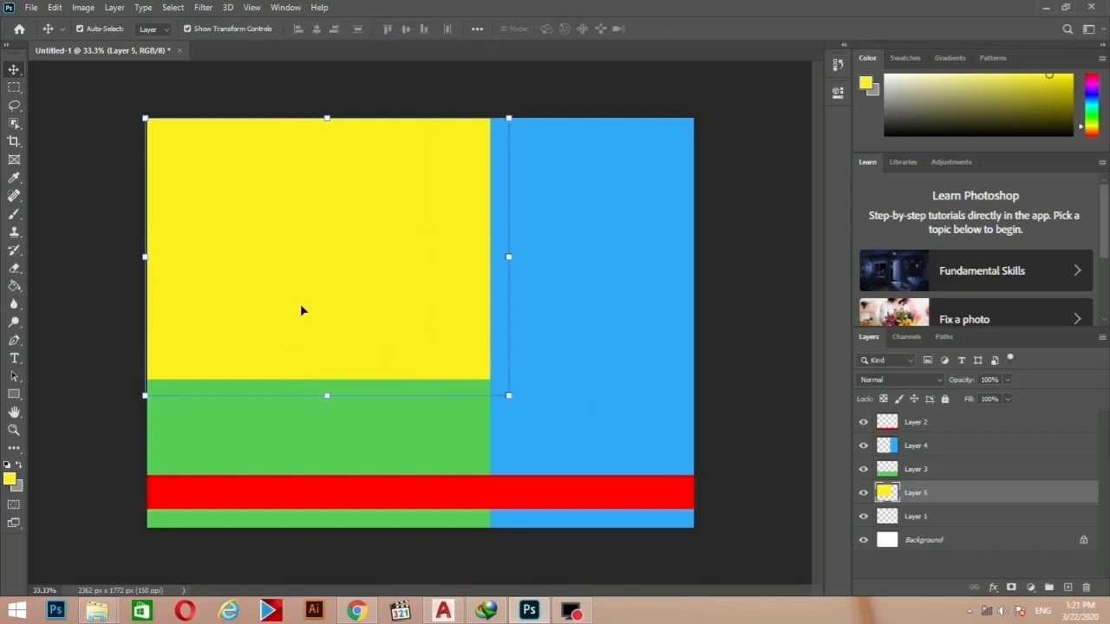
{"action": "left_click", "coordinate": [35, 98]}
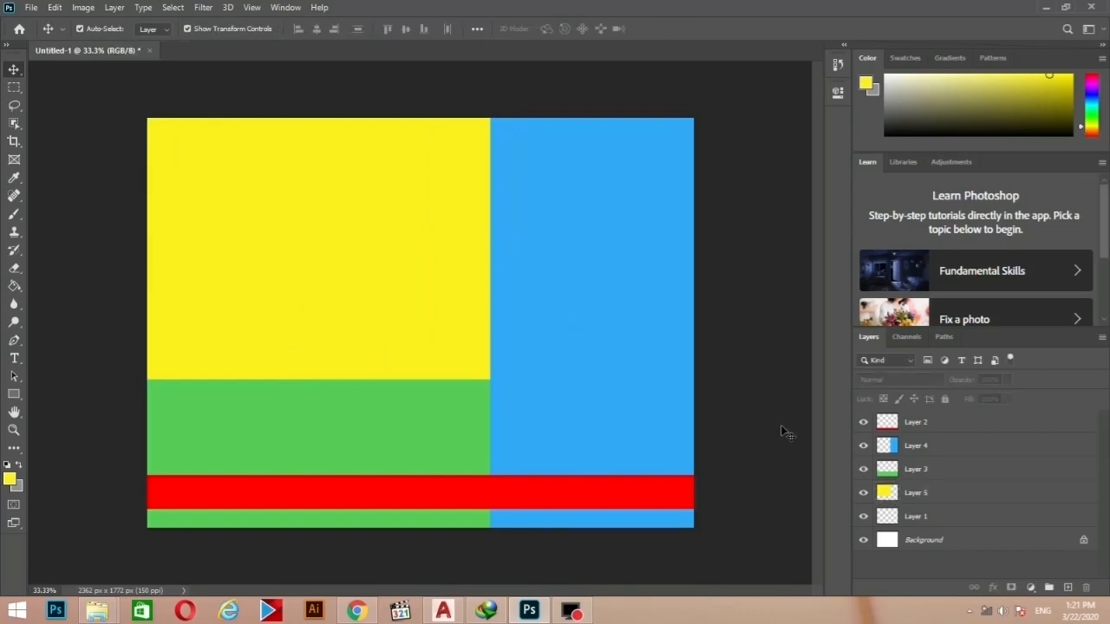
- Lower the opacity of the red strip on Layer 2 to 38%
{"action": "left_click", "coordinate": [945, 432]}
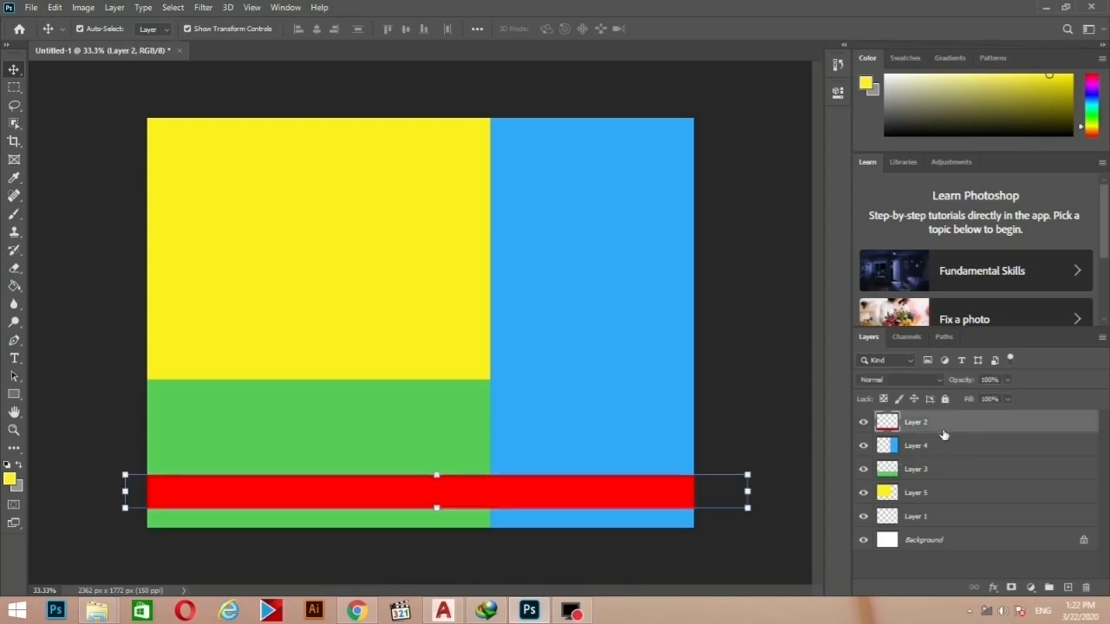
{"action": "left_click", "coordinate": [949, 448]}
{"action": "left_click", "coordinate": [953, 427]}
{"action": "left_click", "coordinate": [1007, 383]}
{"action": "left_click", "coordinate": [984, 397]}
{"action": "mouse_move", "coordinate": [975, 398]}
{"action": "left_mouse_down"}
{"action": "mouse_move", "coordinate": [966, 393]}
{"action": "mouse_move", "coordinate": [1022, 391]}
{"action": "mouse_move", "coordinate": [969, 398]}
{"action": "left_mouse_up"}
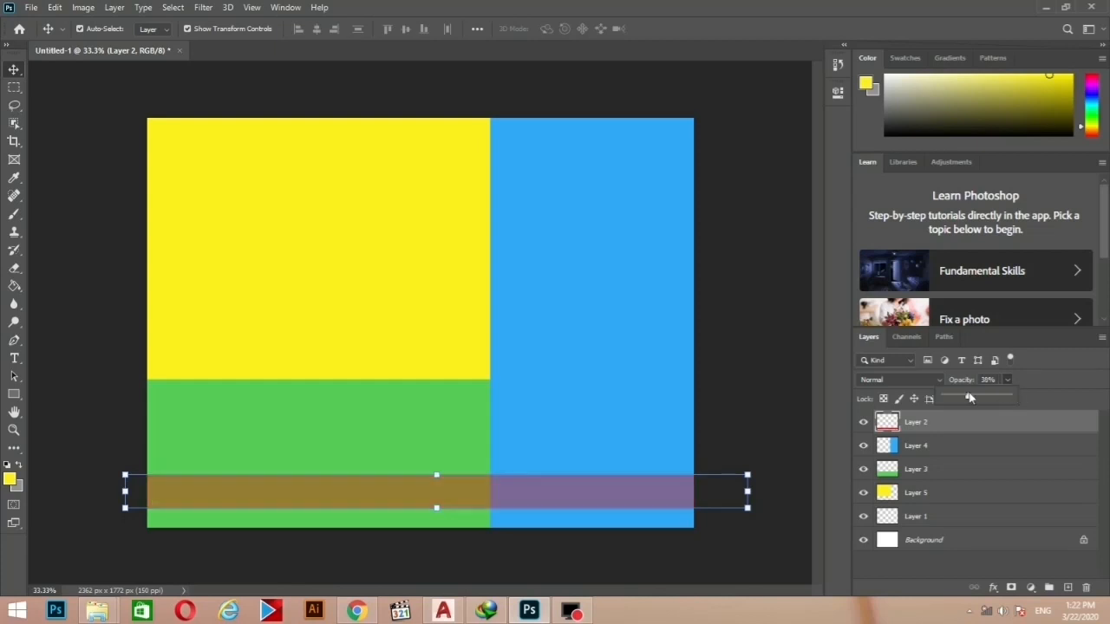
- Try the opacity slider on the green Layer 3 and leave it at 100%
{"action": "left_click", "coordinate": [418, 411]}
{"action": "left_click", "coordinate": [418, 415]}
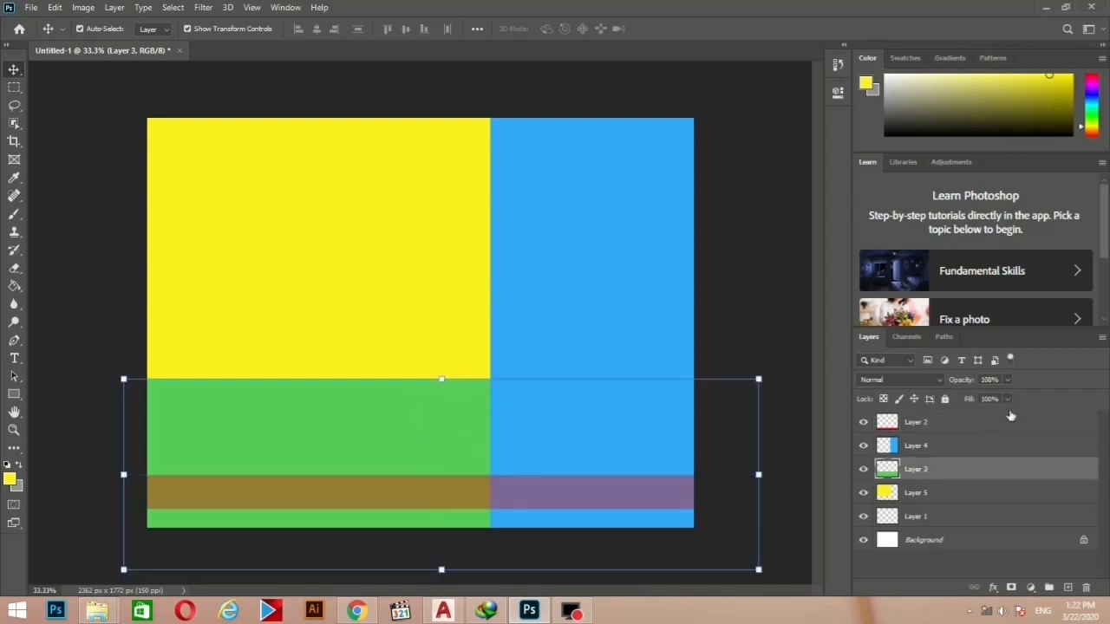
{"action": "left_click", "coordinate": [1007, 379]}
{"action": "left_click_drag", "start_coordinate": [1011, 396], "coordinate": [1051, 398]}
- Lower the blue Layer 4's opacity to 54% and return it to 100%
{"action": "right_click", "coordinate": [602, 227]}
{"action": "left_click", "coordinate": [624, 237]}
{"action": "right_click", "coordinate": [606, 222]}
{"action": "left_click", "coordinate": [622, 224]}
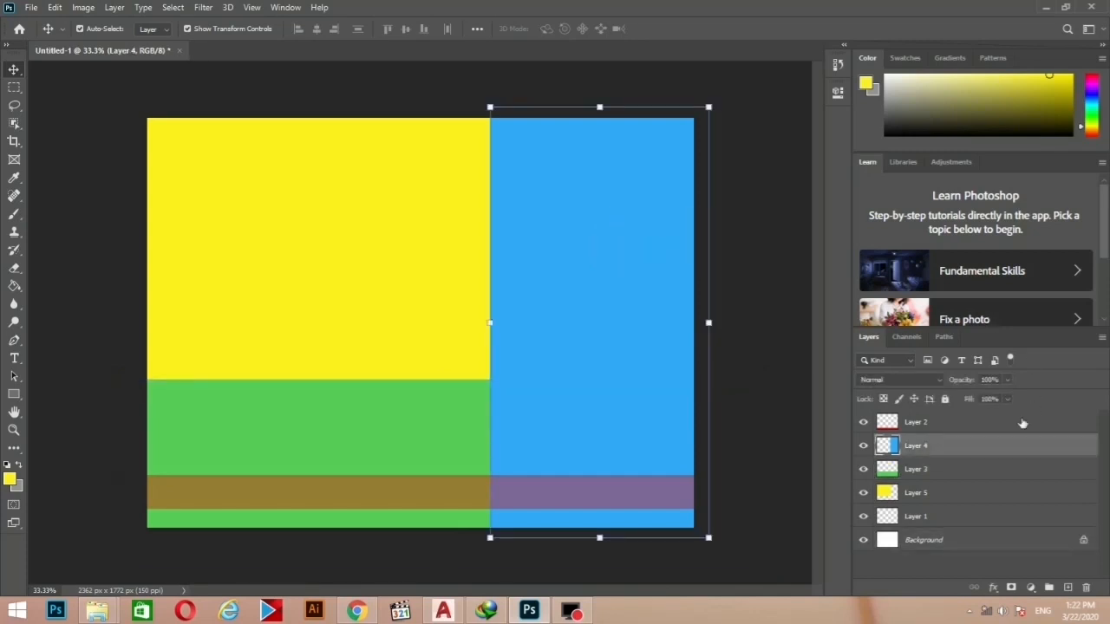
{"action": "left_click", "coordinate": [1007, 380]}
{"action": "left_click_drag", "start_coordinate": [1001, 396], "coordinate": [981, 399]}
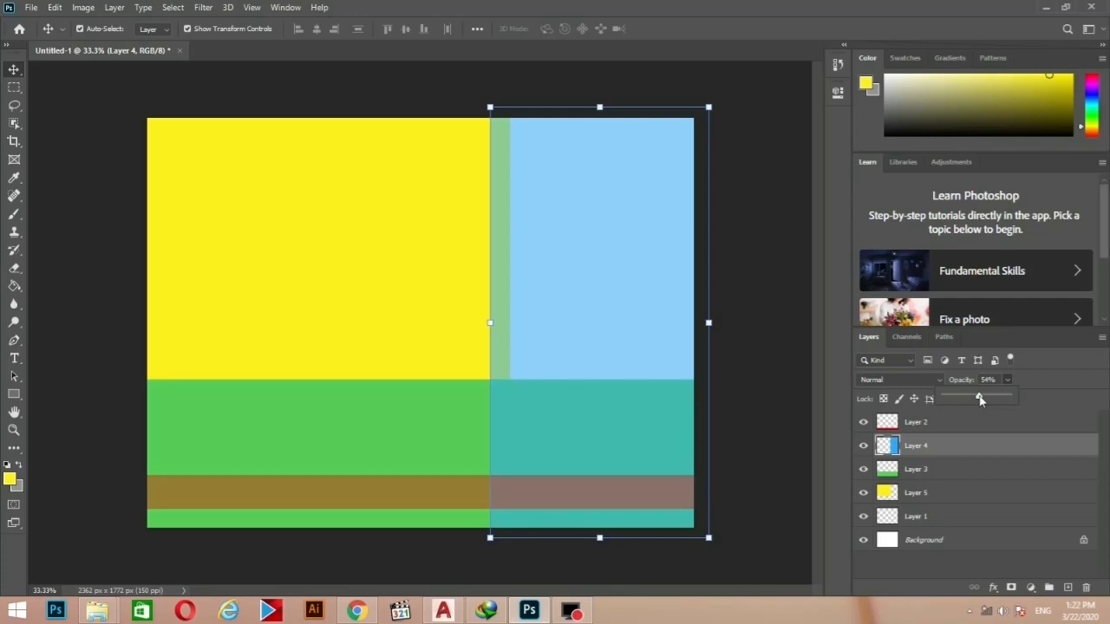
{"action": "left_click_drag", "start_coordinate": [997, 397], "coordinate": [1056, 398]}
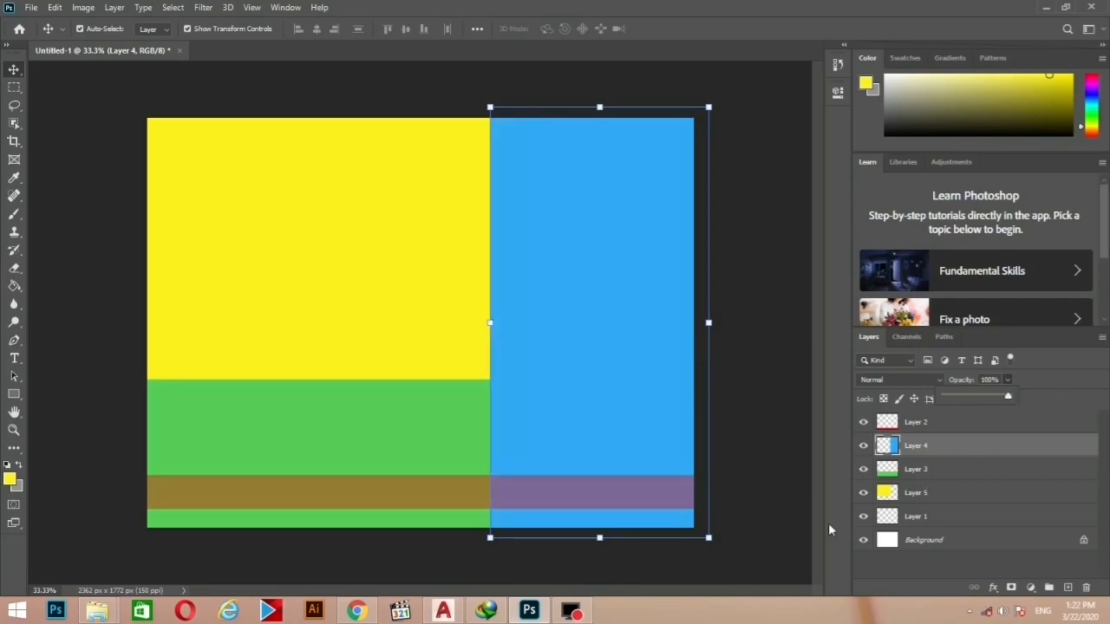
- Move the blue column left over the yellow area and try its opacity at 47%
{"action": "left_click_drag", "start_coordinate": [596, 203], "coordinate": [544, 212]}
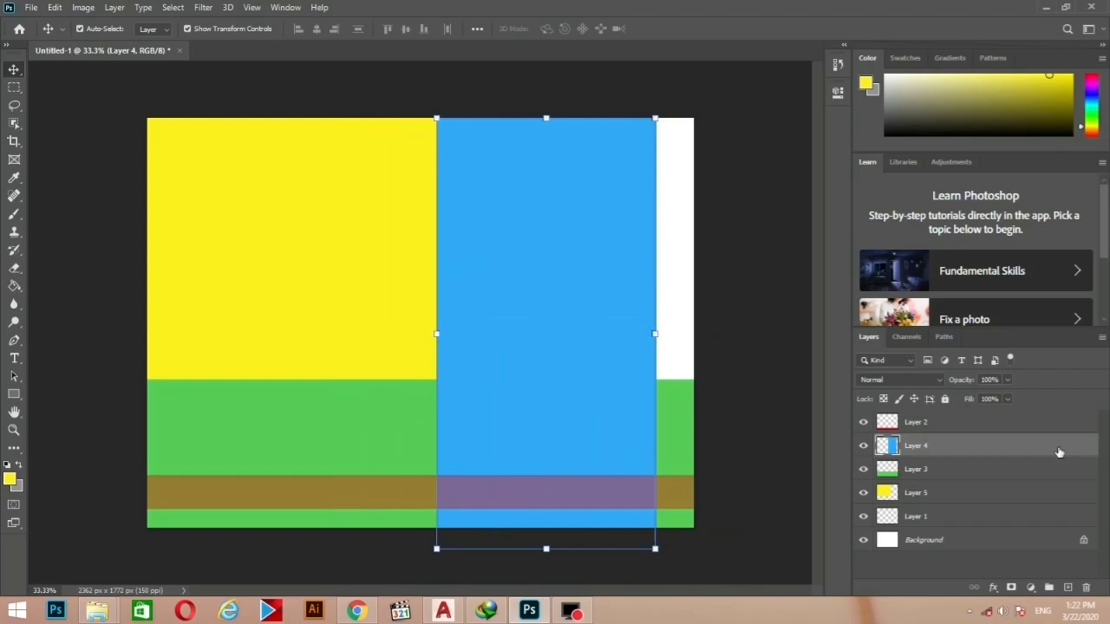
{"action": "left_click_drag", "start_coordinate": [516, 249], "coordinate": [404, 249]}
{"action": "left_click", "coordinate": [1006, 382]}
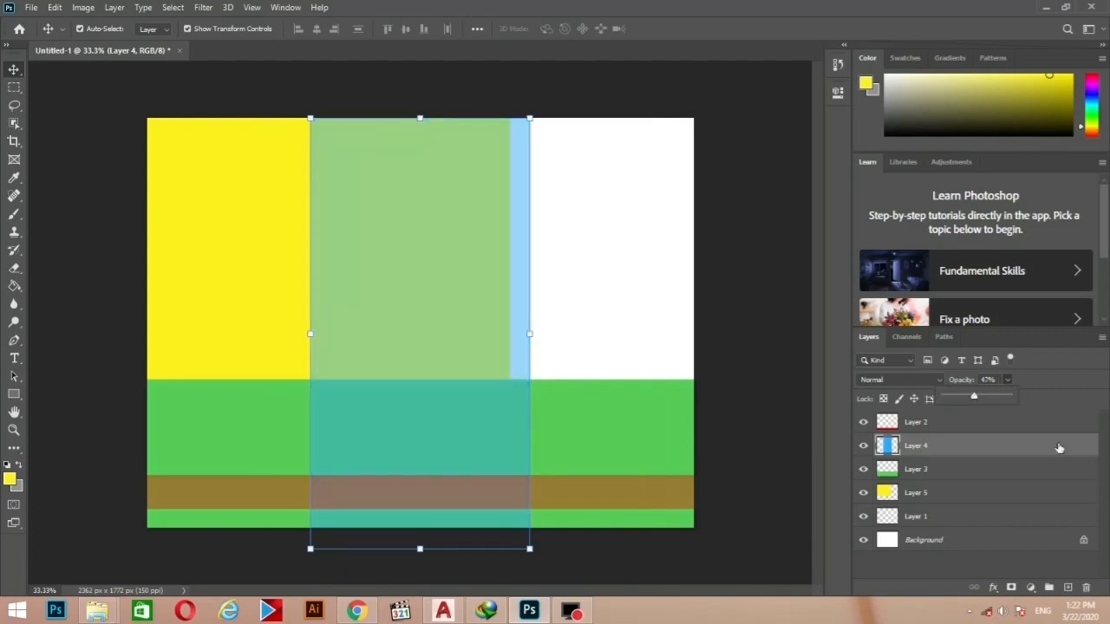
- Select the blue Layer 4 on the canvas and move its column right, partly off the yellow area
{"action": "left_click", "coordinate": [916, 469]}
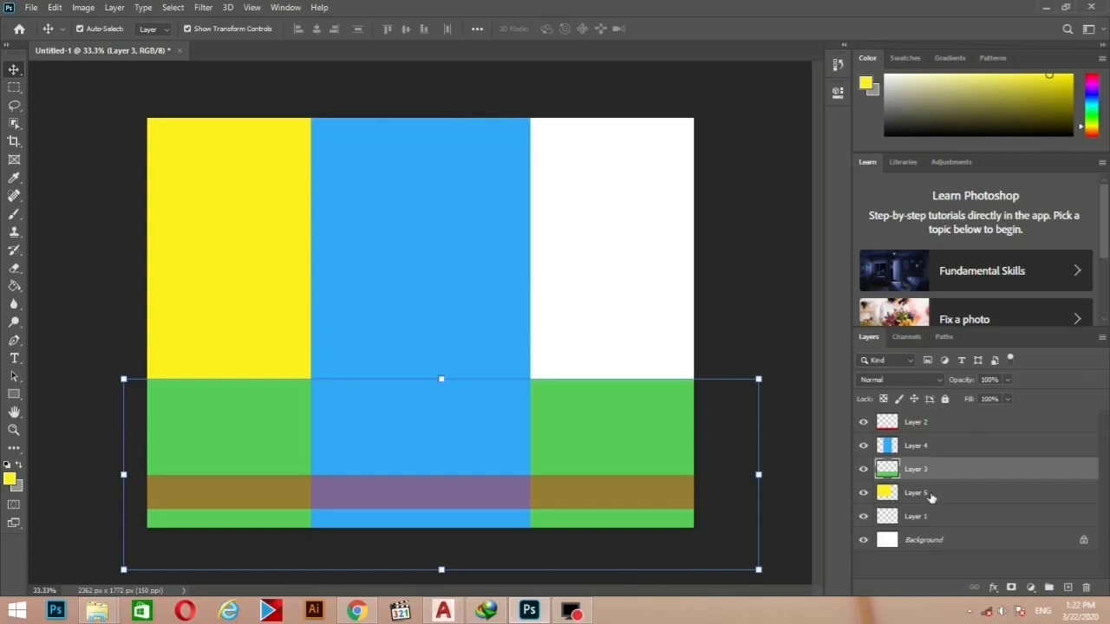
{"action": "left_click", "coordinate": [930, 494]}
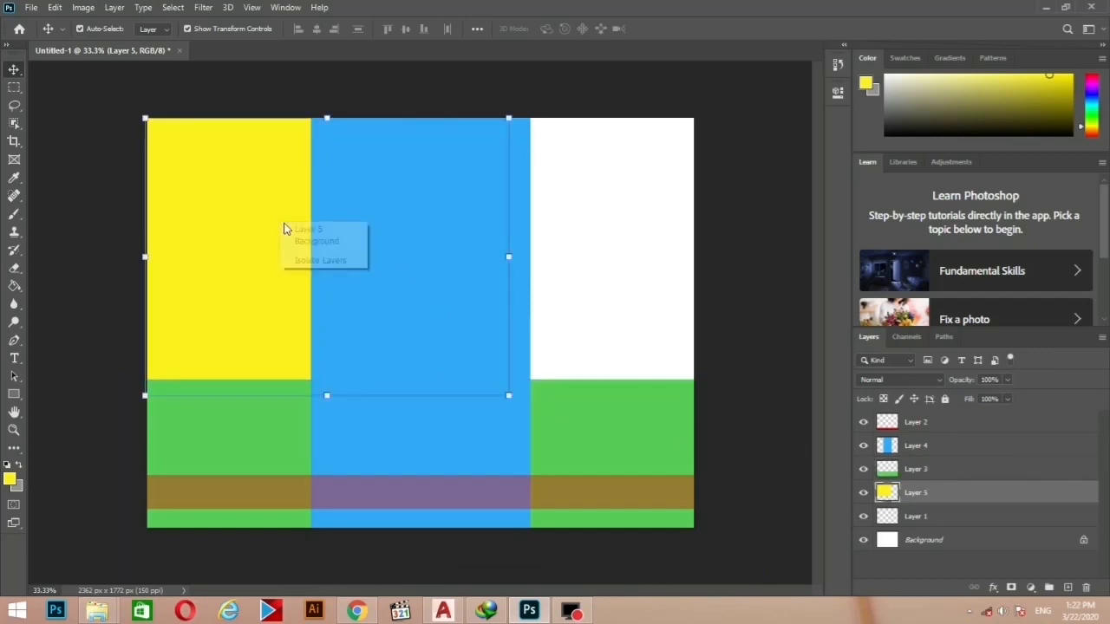
{"action": "right_click", "coordinate": [411, 256]}
{"action": "left_click", "coordinate": [427, 263]}
{"action": "left_click_drag", "start_coordinate": [430, 268], "coordinate": [493, 272]}
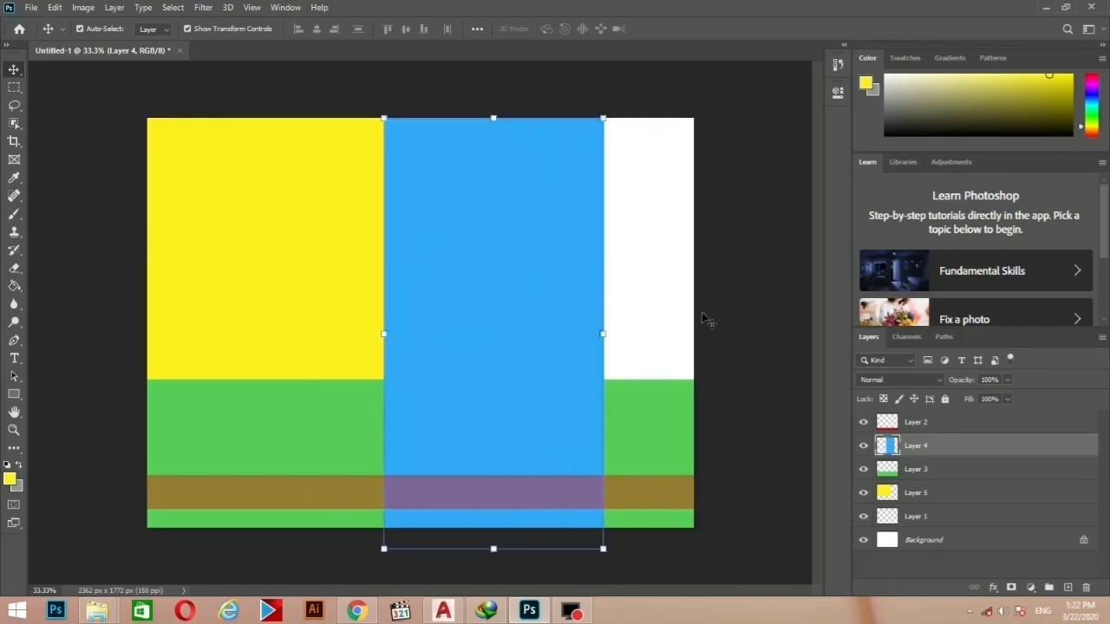
- Set the opacity of the red strip on Layer 2 back to 100%
{"action": "left_click", "coordinate": [909, 380]}
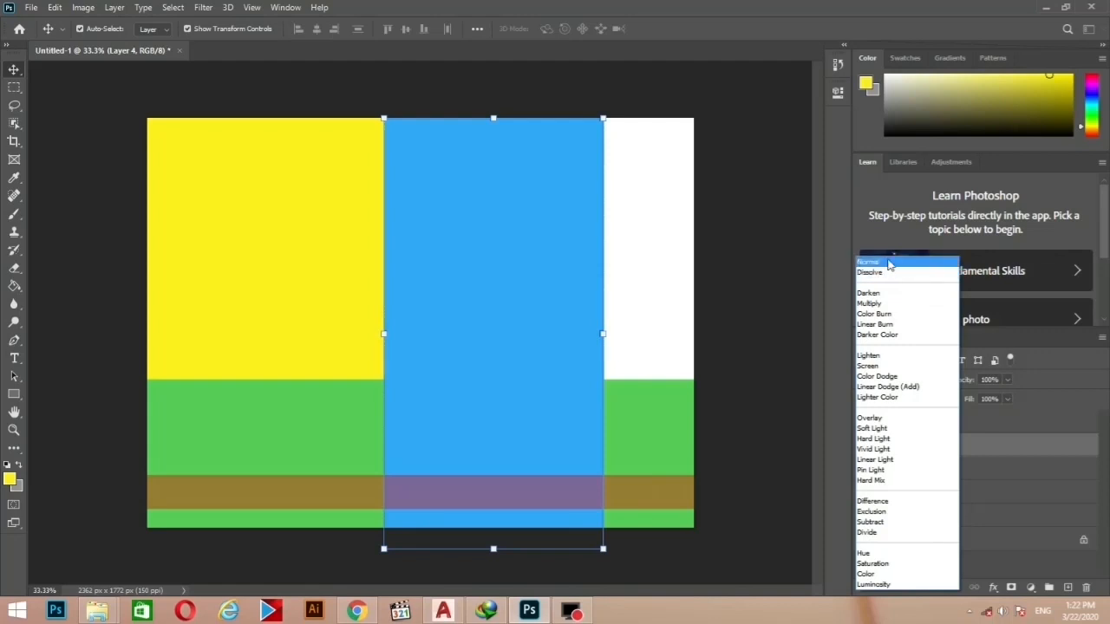
{"action": "left_click", "coordinate": [754, 290]}
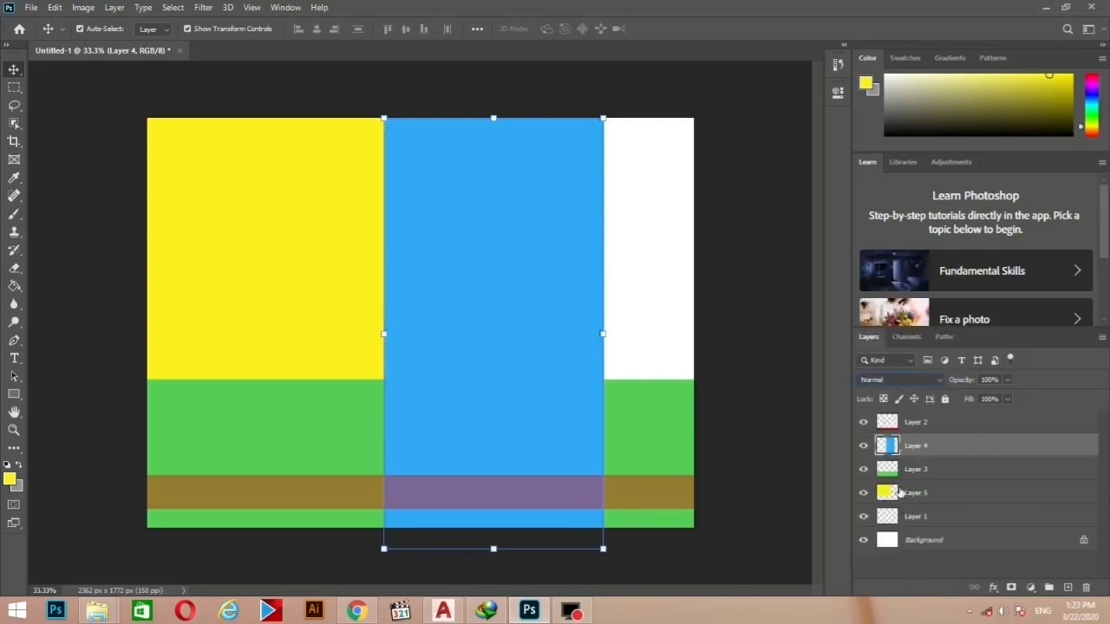
{"action": "left_click", "coordinate": [916, 423]}
{"action": "left_click", "coordinate": [920, 483]}
{"action": "left_click", "coordinate": [926, 423]}
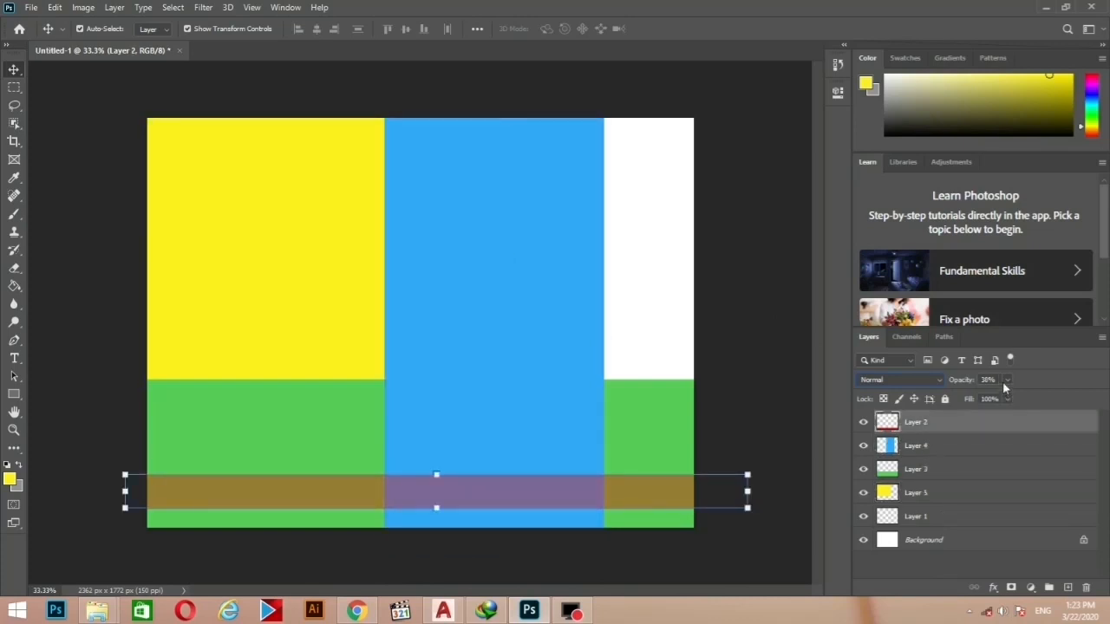
{"action": "left_click_drag", "start_coordinate": [1014, 398], "coordinate": [1106, 399]}
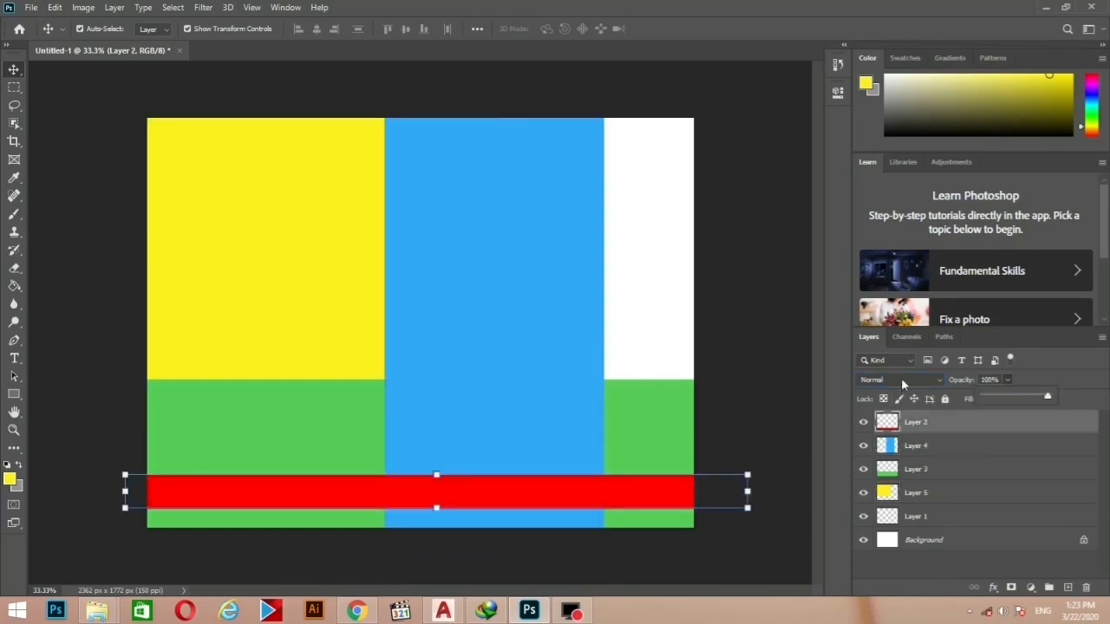
- Cycle the red Layer 2 through the blend modes one by one, from Dissolve down to Luminosity
{"action": "left_click", "coordinate": [900, 378]}
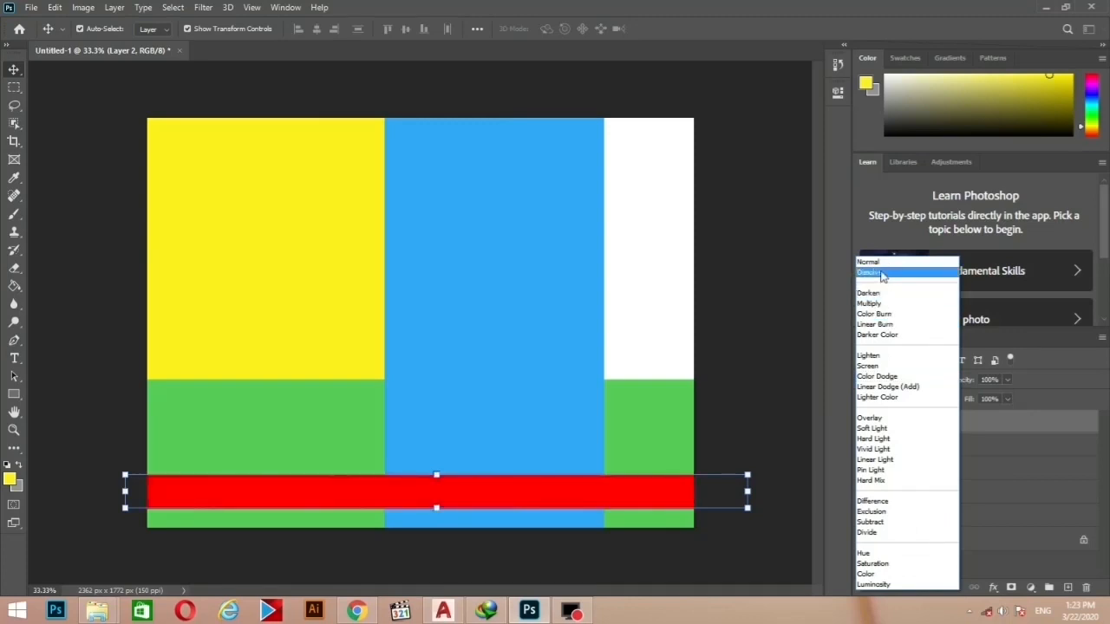
{"action": "left_click", "coordinate": [882, 274]}
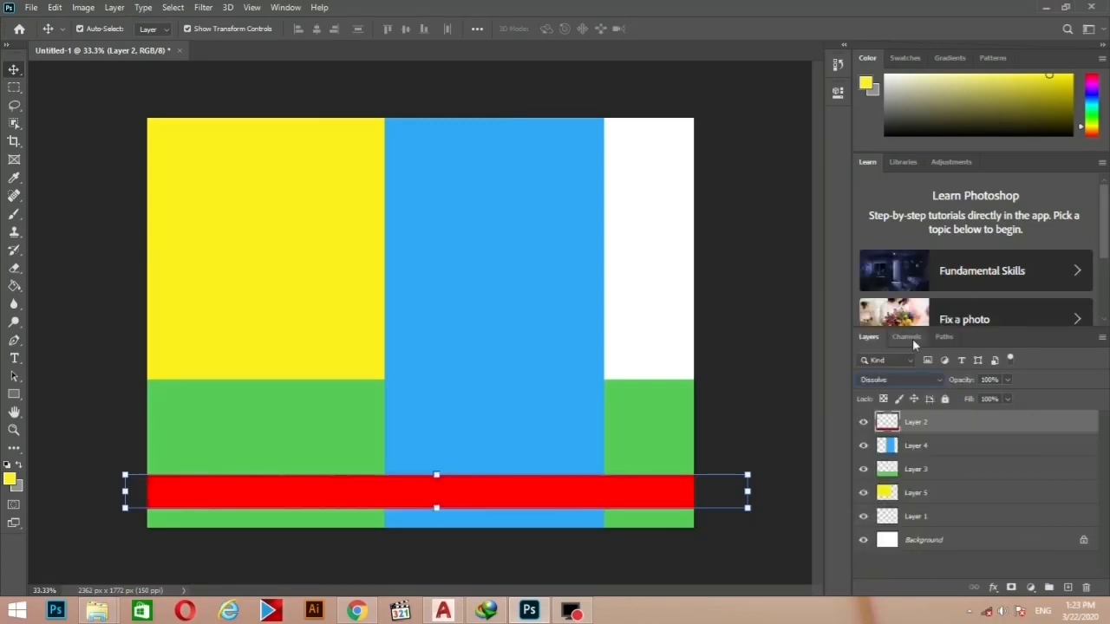
{"action": "key", "text": "Down"}
{"action": "key", "text": "Down"}
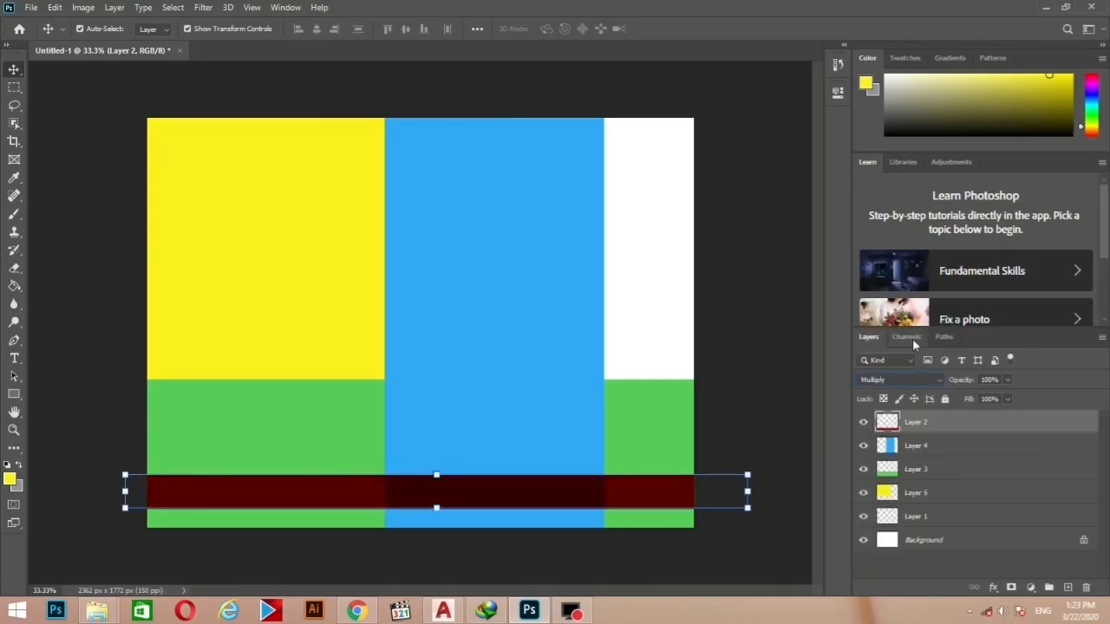
{"action": "key", "text": "Down"}
{"action": "key", "text": "Down"}
{"action": "key", "text": "Down"}
{"action": "key", "text": "Down"}
{"action": "key", "text": "Down"}
{"action": "key", "text": "Down"}
{"action": "key", "text": "Down"}
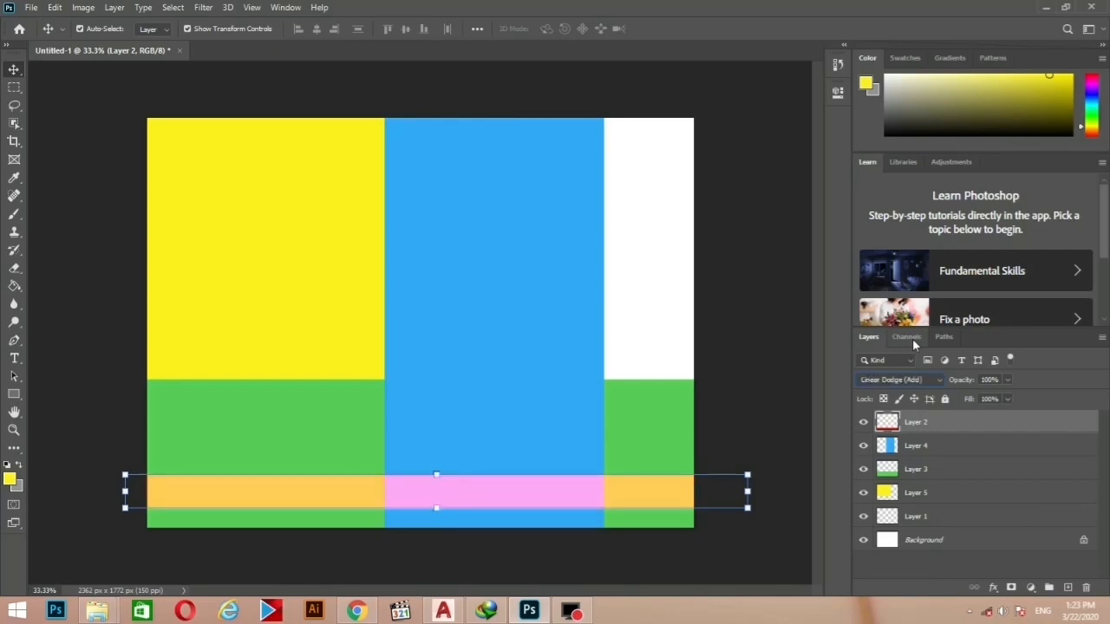
{"action": "key", "text": "Down"}
{"action": "key", "text": "Down"}
{"action": "key", "text": "Down"}
{"action": "key", "text": "Down"}
{"action": "key", "text": "Down"}
{"action": "key", "text": "Down"}
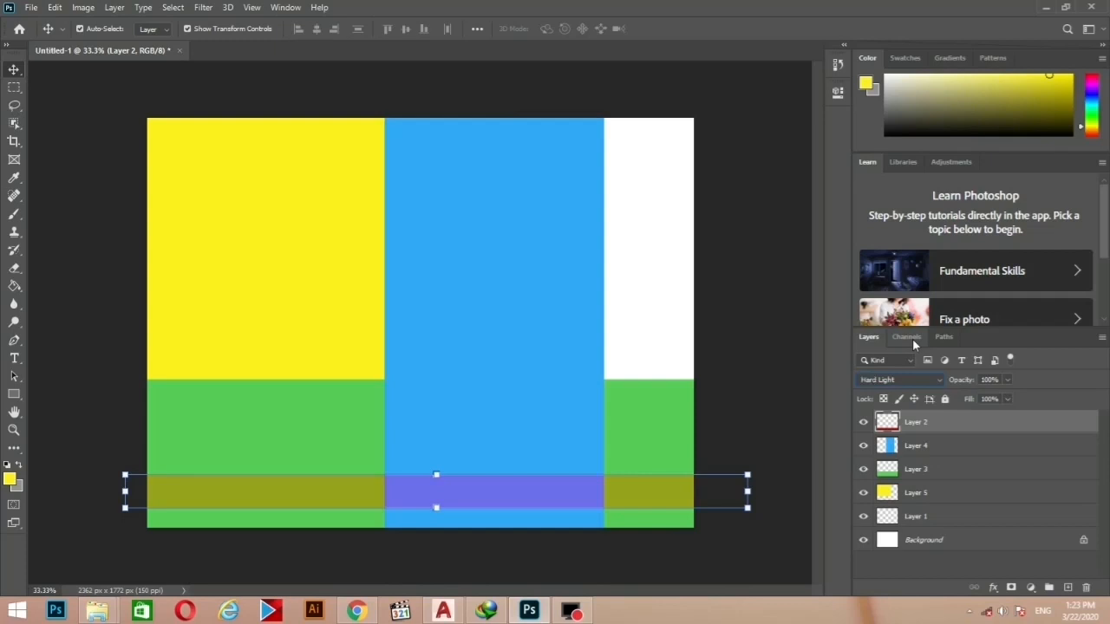
{"action": "key", "text": "Down"}
{"action": "key", "text": "Down"}
{"action": "key", "text": "Down"}
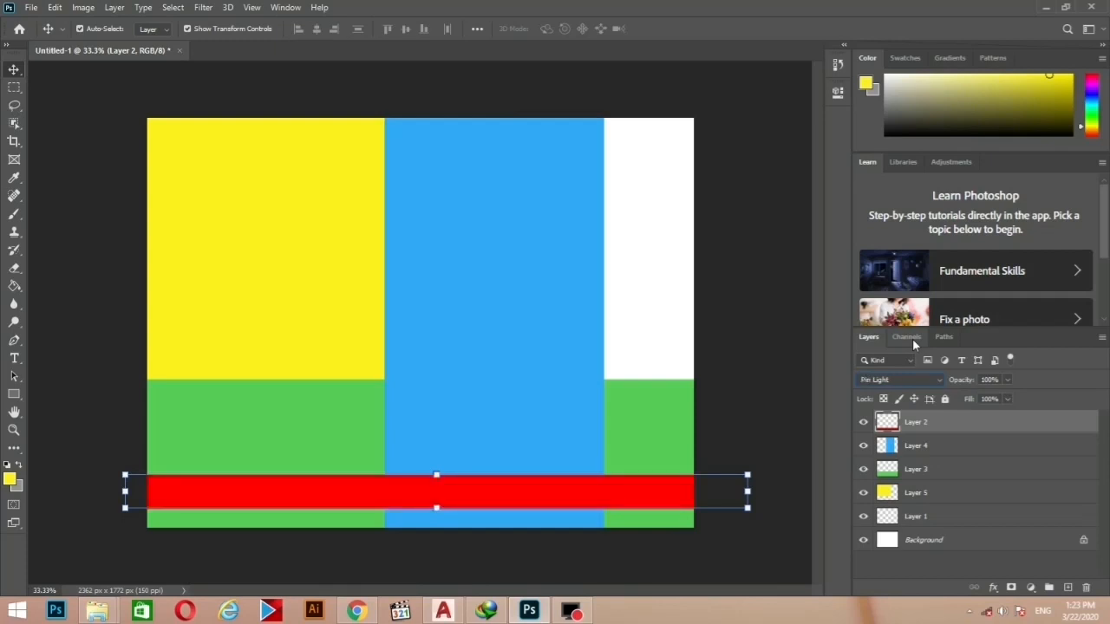
{"action": "key", "text": "Down"}
{"action": "key", "text": "Down"}
{"action": "key", "text": "Down"}
{"action": "key", "text": "Down"}
{"action": "key", "text": "Down"}
{"action": "key", "text": "Down"}
{"action": "key", "text": "Down"}
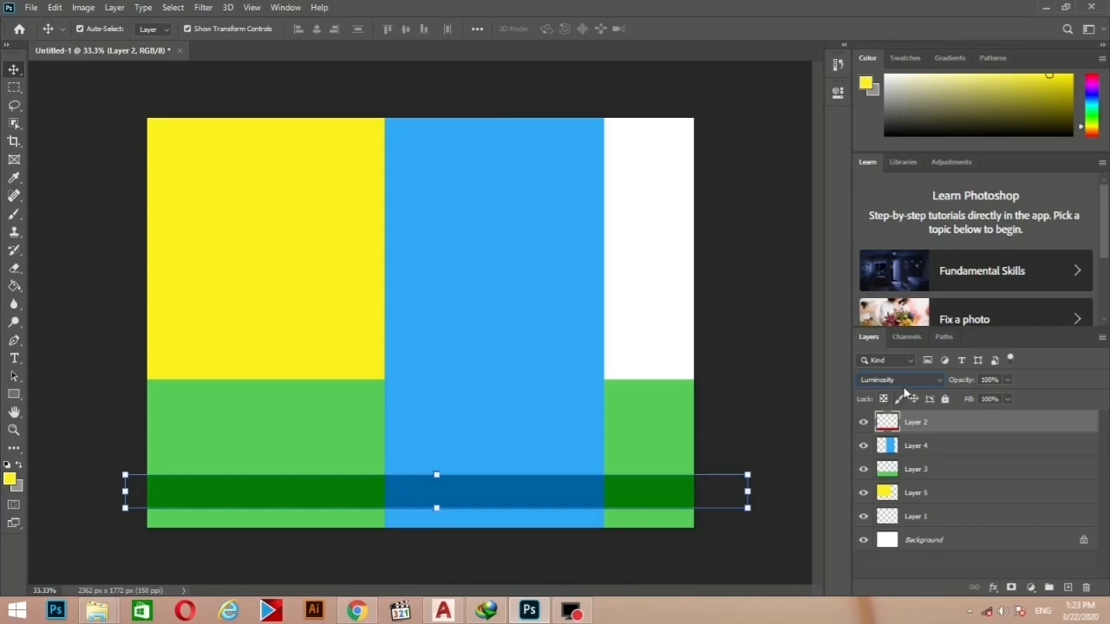
- Step Layer 2's blend mode back up the list through Hue and Exclusion to Pin Light
{"action": "key", "text": "Up"}
{"action": "key", "text": "Up"}
{"action": "key", "text": "Up"}
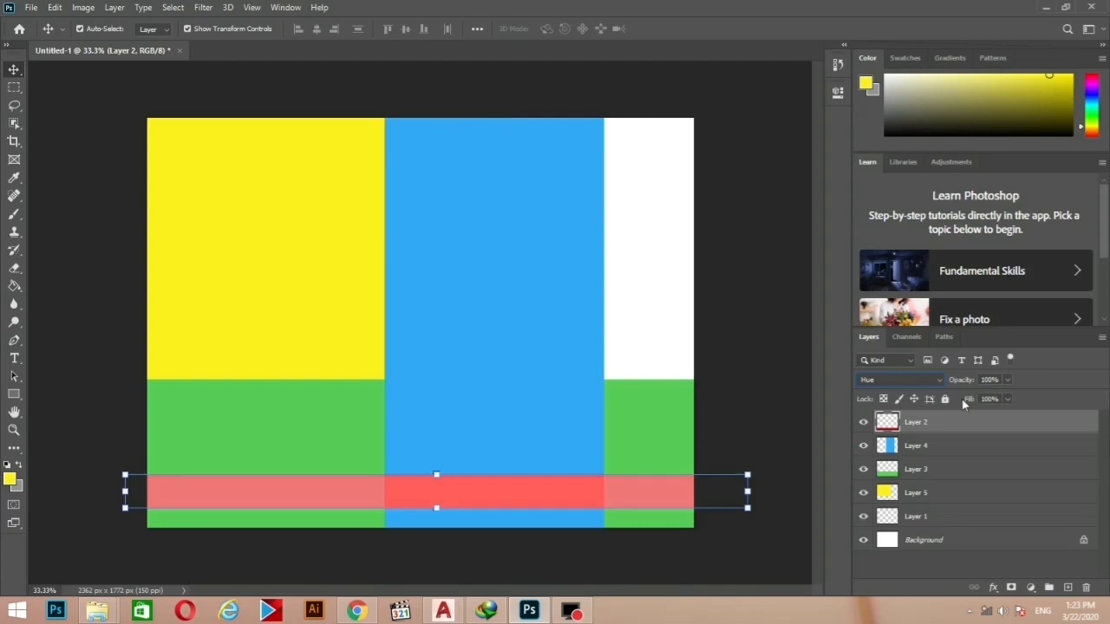
{"action": "key", "text": "Up"}
{"action": "key", "text": "Up"}
{"action": "key", "text": "Up"}
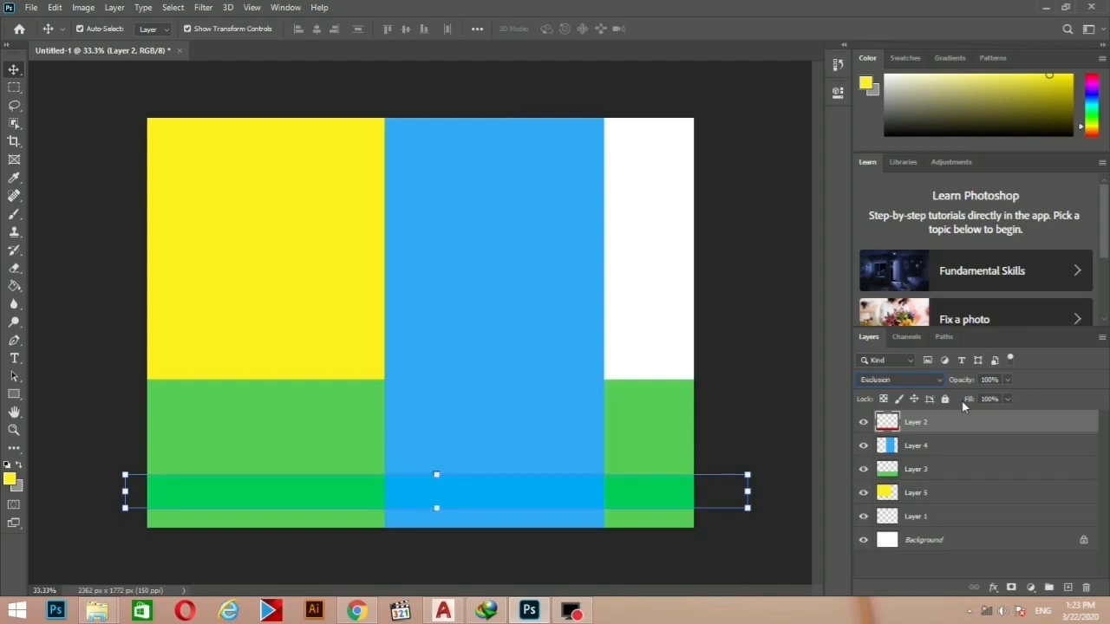
{"action": "key", "text": "Up"}
{"action": "key", "text": "Up"}
{"action": "key", "text": "Up"}
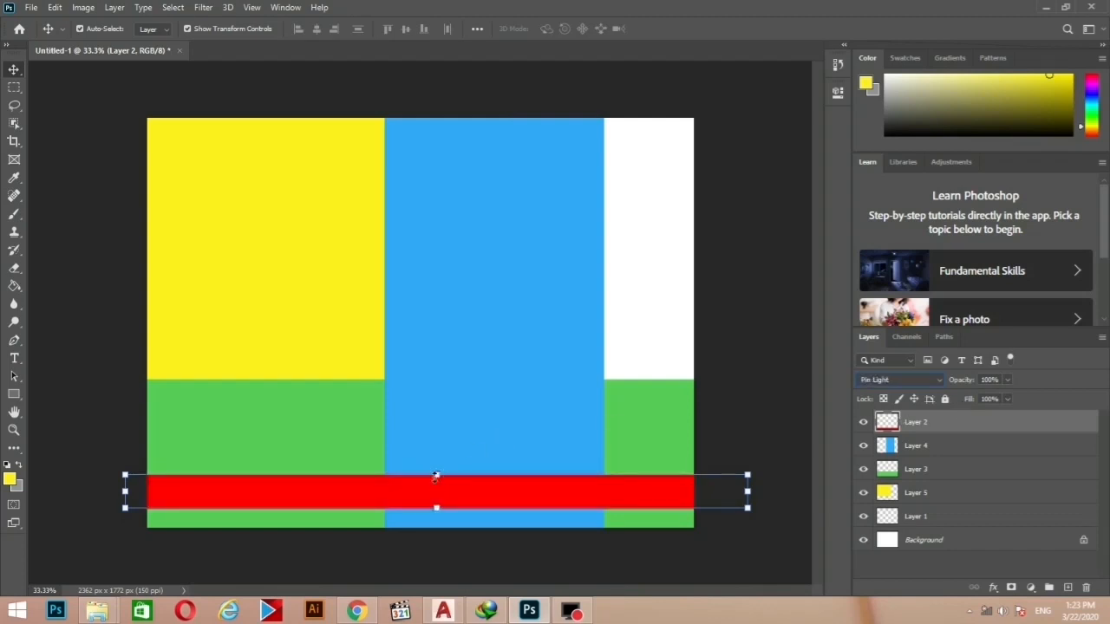
{"action": "left_click_drag", "start_coordinate": [435, 477], "coordinate": [478, 356]}
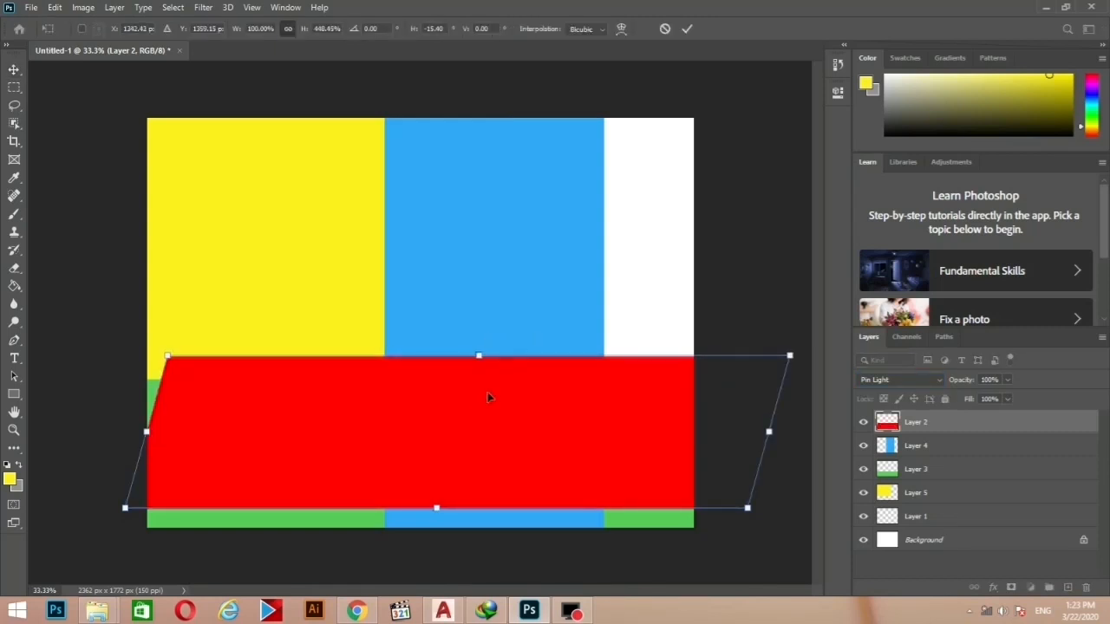
{"action": "key", "text": "ctrl+z"}
{"action": "left_click_drag", "start_coordinate": [438, 475], "coordinate": [383, 289]}
{"action": "key", "text": "ctrl+z"}
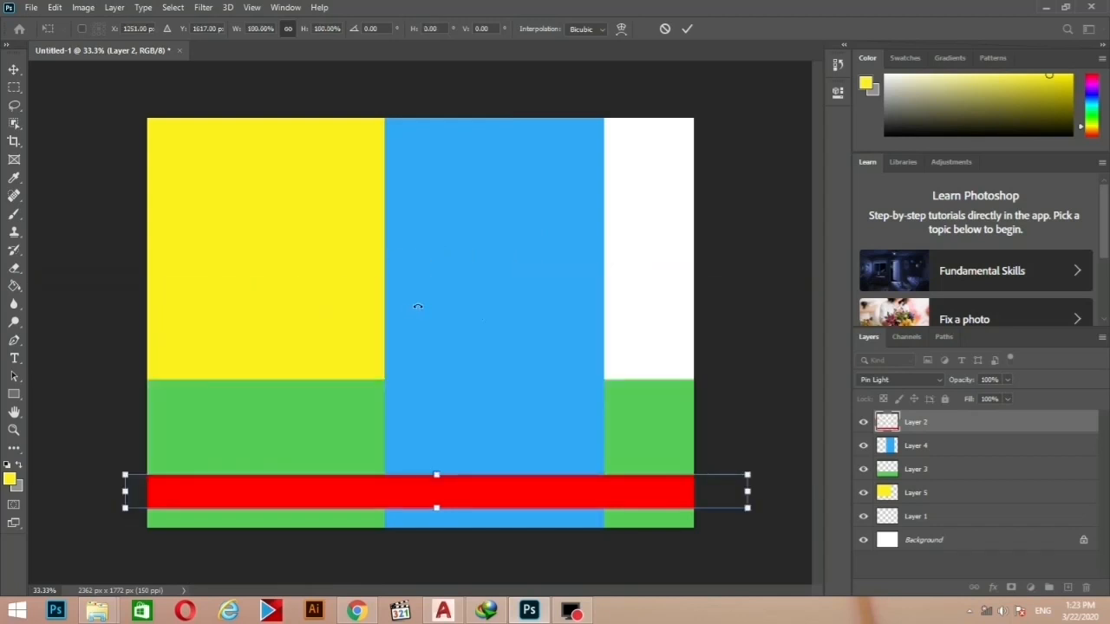
- Move the red strip up and reshape it into a block about 36% of its width and 728% of its height
{"action": "left_click_drag", "start_coordinate": [557, 498], "coordinate": [615, 346]}
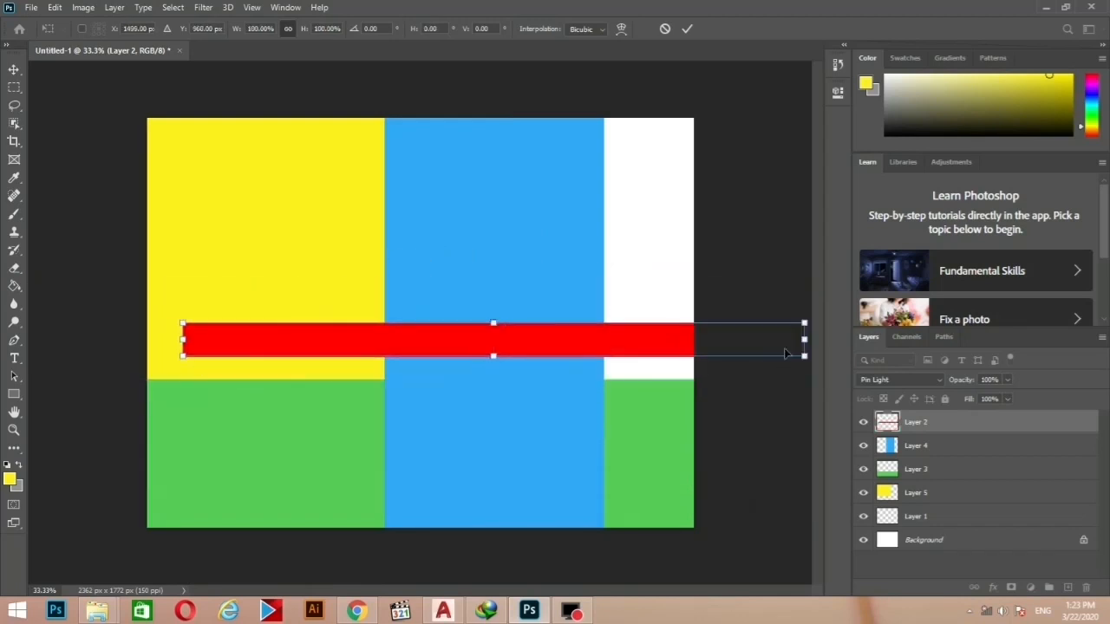
{"action": "left_click_drag", "start_coordinate": [804, 339], "coordinate": [405, 339]}
{"action": "left_click_drag", "start_coordinate": [294, 355], "coordinate": [294, 491]}
{"action": "left_click_drag", "start_coordinate": [294, 322], "coordinate": [297, 244]}
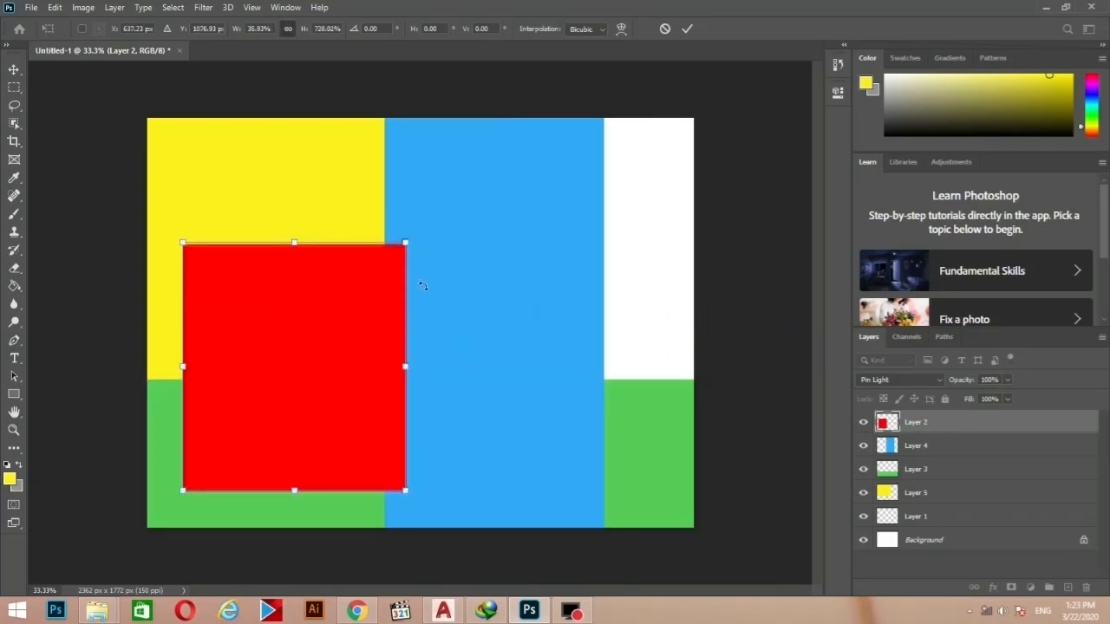
- Distort the red block by its corners into a slanted shape across the canvas, apply the transform, and move it up and left
{"action": "left_click_drag", "start_coordinate": [407, 369], "coordinate": [560, 382]}
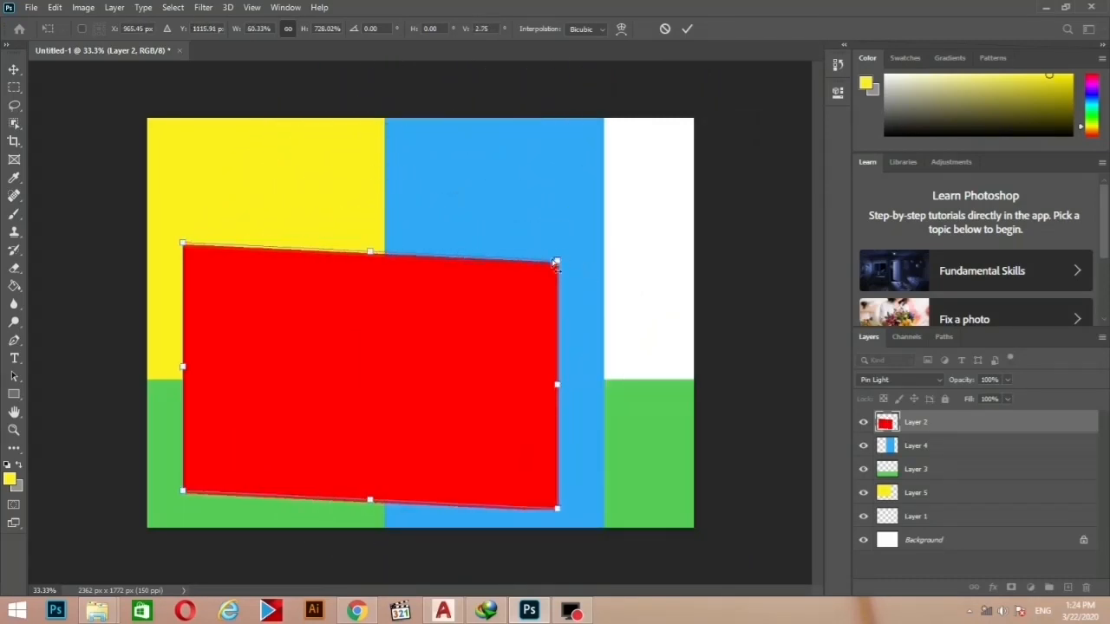
{"action": "left_click_drag", "start_coordinate": [558, 261], "coordinate": [704, 116]}
{"action": "left_click_drag", "start_coordinate": [182, 497], "coordinate": [81, 566]}
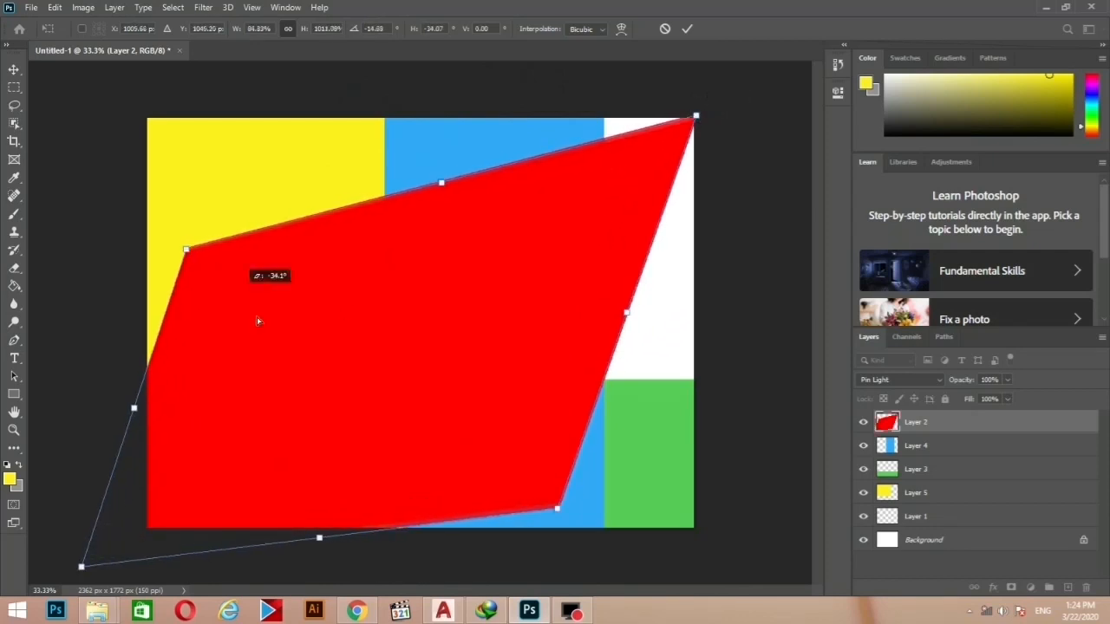
{"action": "left_click_drag", "start_coordinate": [186, 249], "coordinate": [325, 381]}
{"action": "left_click_drag", "start_coordinate": [558, 508], "coordinate": [709, 542]}
{"action": "key", "text": "Return"}
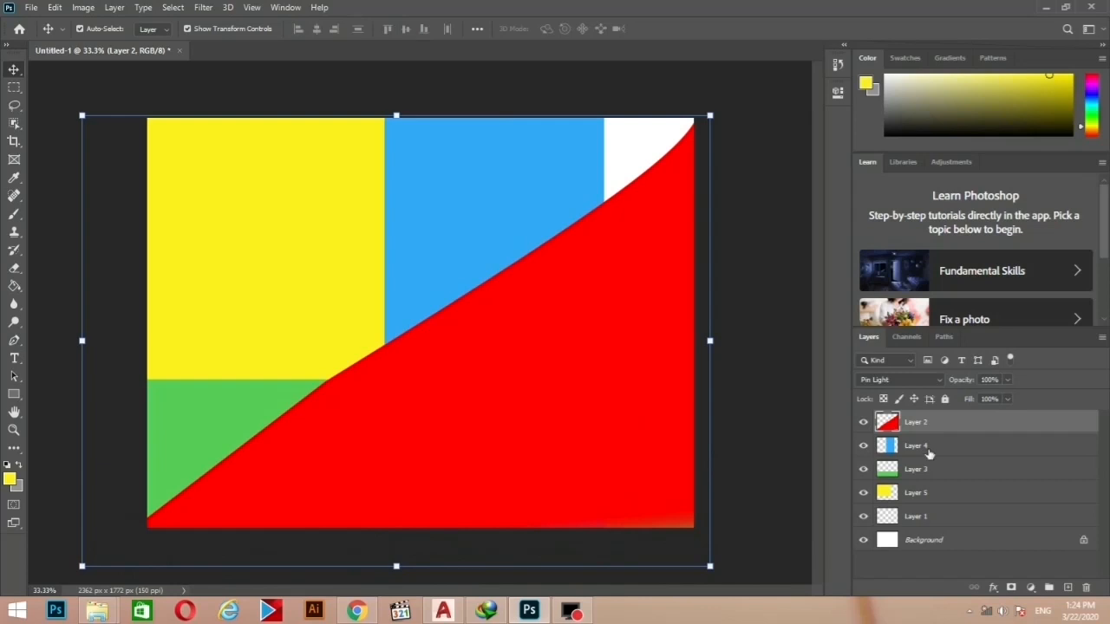
{"action": "left_click_drag", "start_coordinate": [655, 339], "coordinate": [639, 252]}
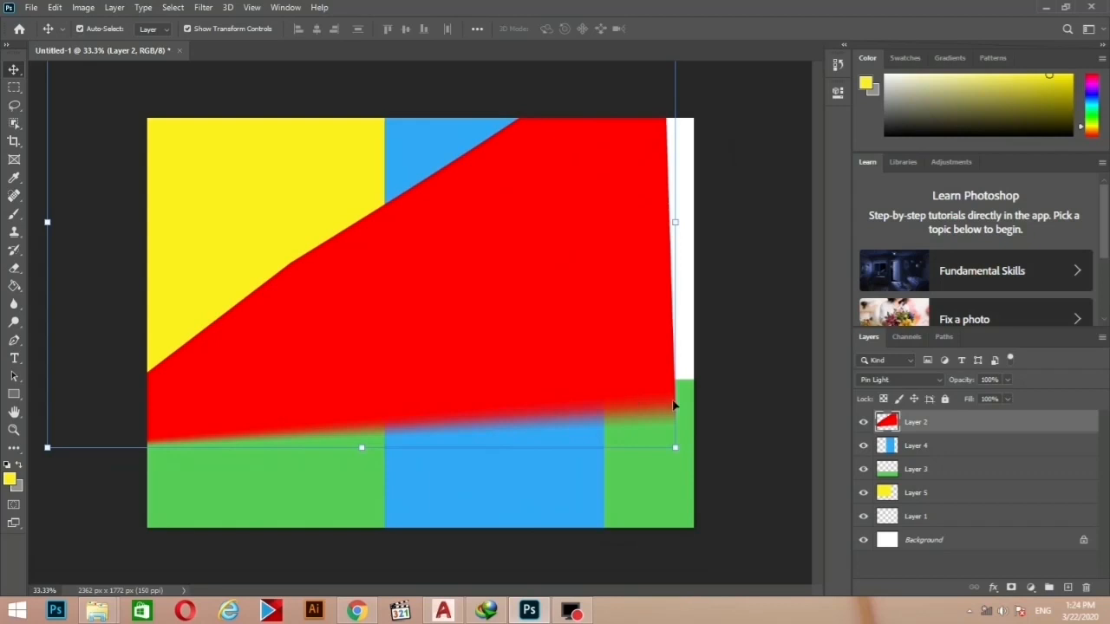
- Delete Layers 2, 4, 3 and 5, leaving only the empty Layer 1 and the Background
{"action": "key", "text": "Delete"}
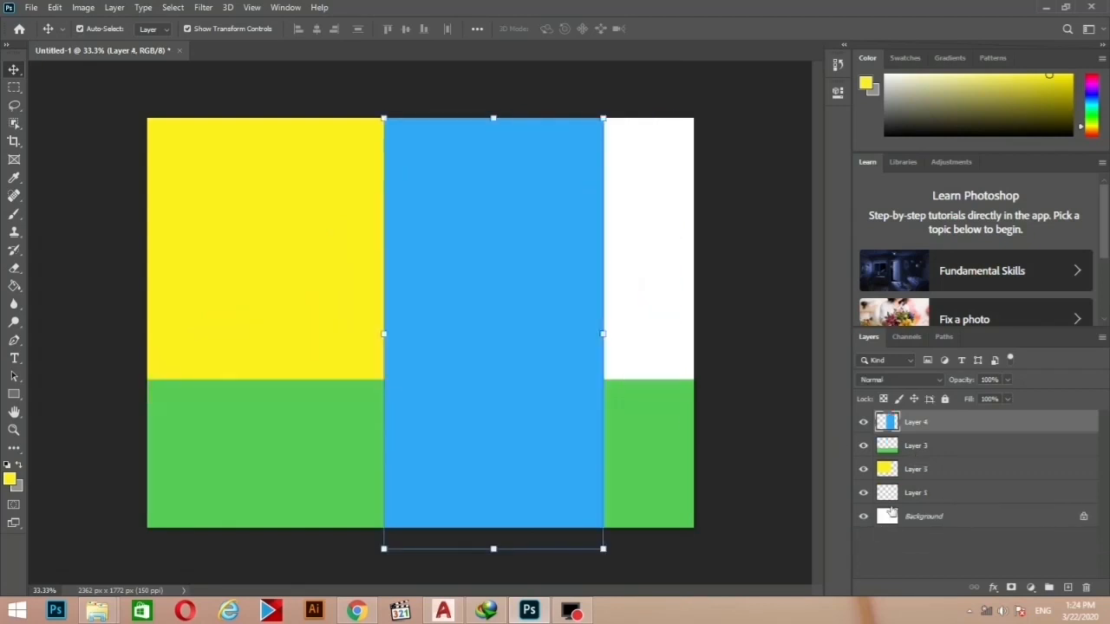
{"action": "key", "text": "Delete"}
{"action": "key", "text": "Delete"}
{"action": "key", "text": "Delete"}
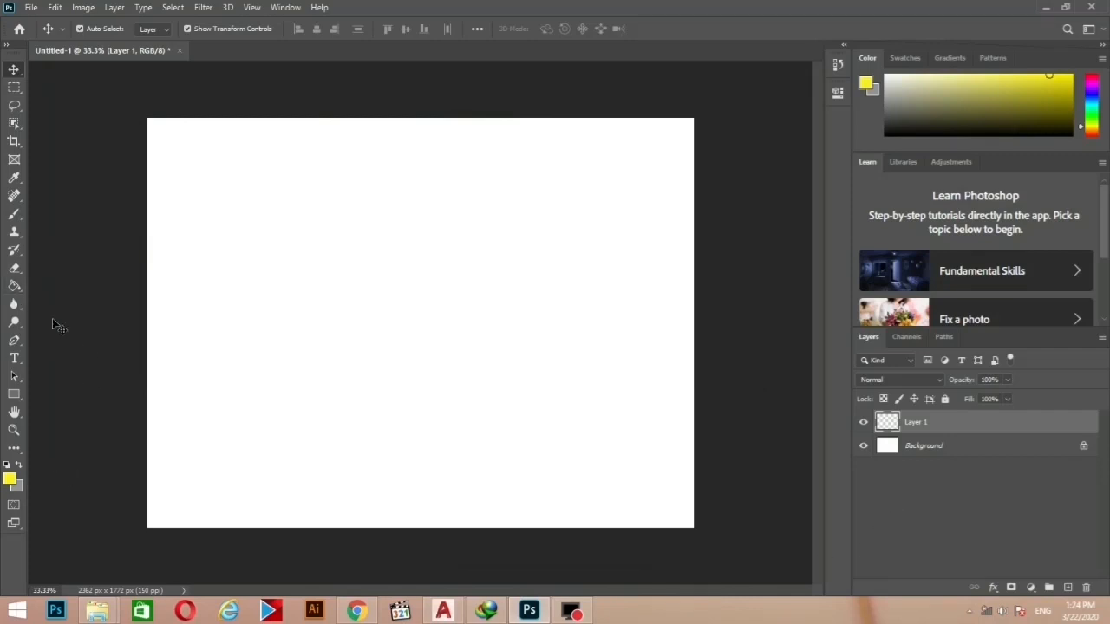
- Fill Layer 1 with yellow and make a rectangular selection in the canvas's upper-right area
{"action": "left_click", "coordinate": [13, 286]}
{"action": "left_click", "coordinate": [473, 284]}
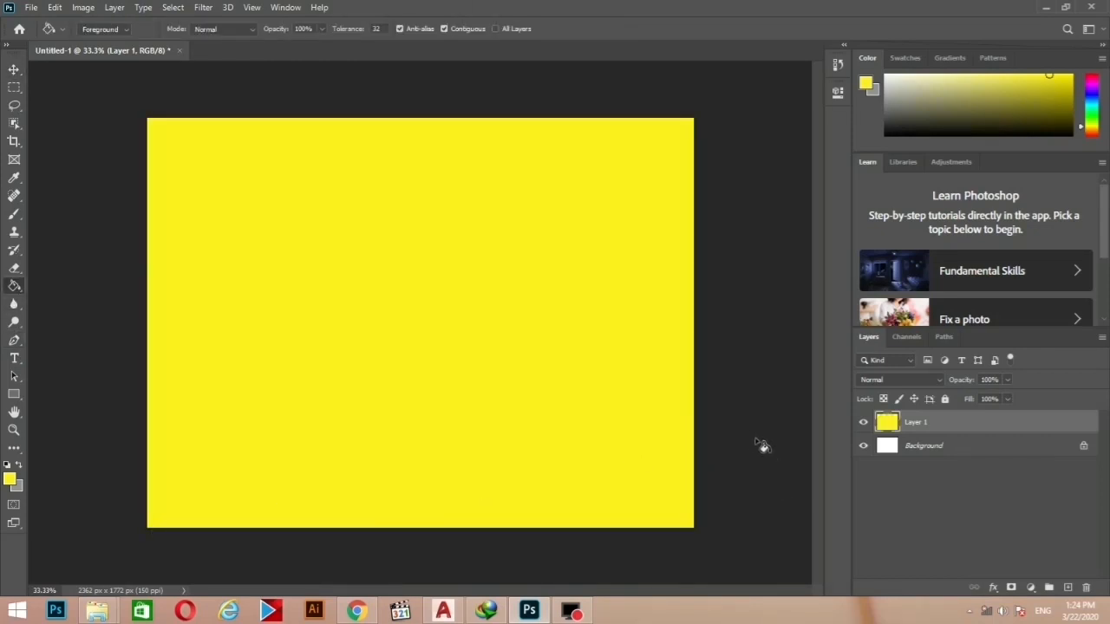
{"action": "left_click", "coordinate": [11, 96]}
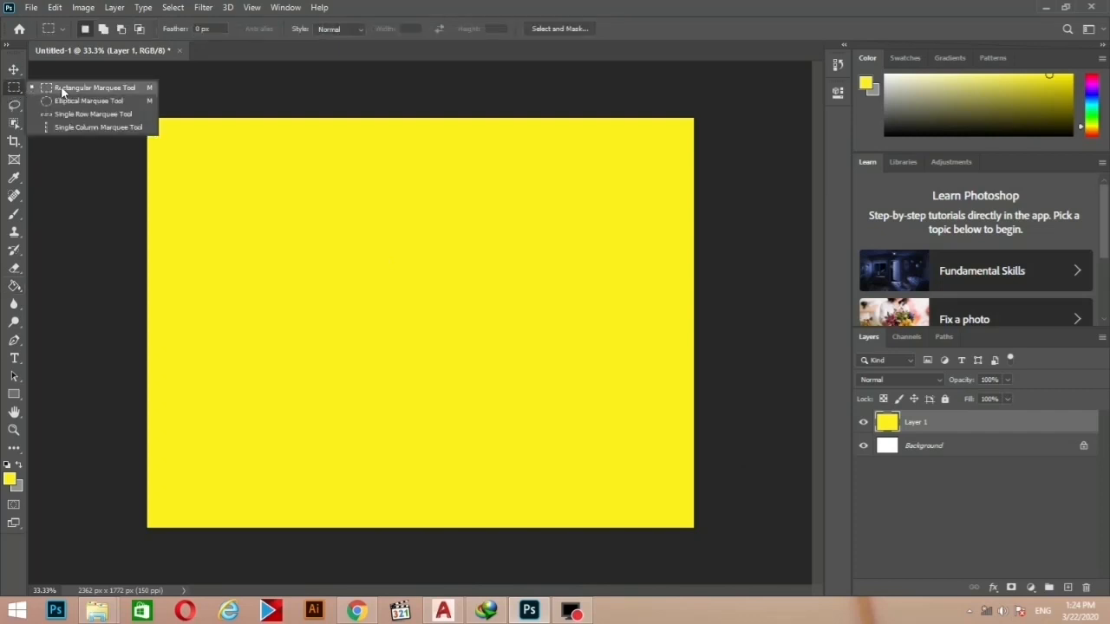
{"action": "left_click", "coordinate": [61, 90]}
{"action": "left_click_drag", "start_coordinate": [605, 181], "coordinate": [332, 321]}
{"action": "left_click", "coordinate": [332, 321]}
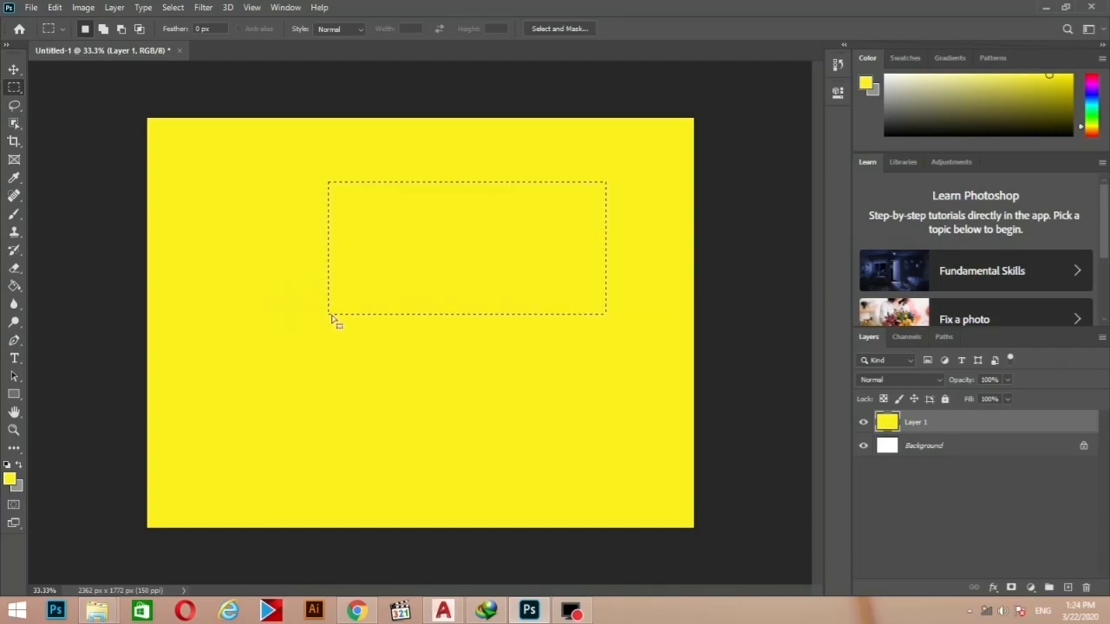
{"action": "left_click", "coordinate": [617, 178]}
{"action": "left_click_drag", "start_coordinate": [643, 152], "coordinate": [449, 304]}
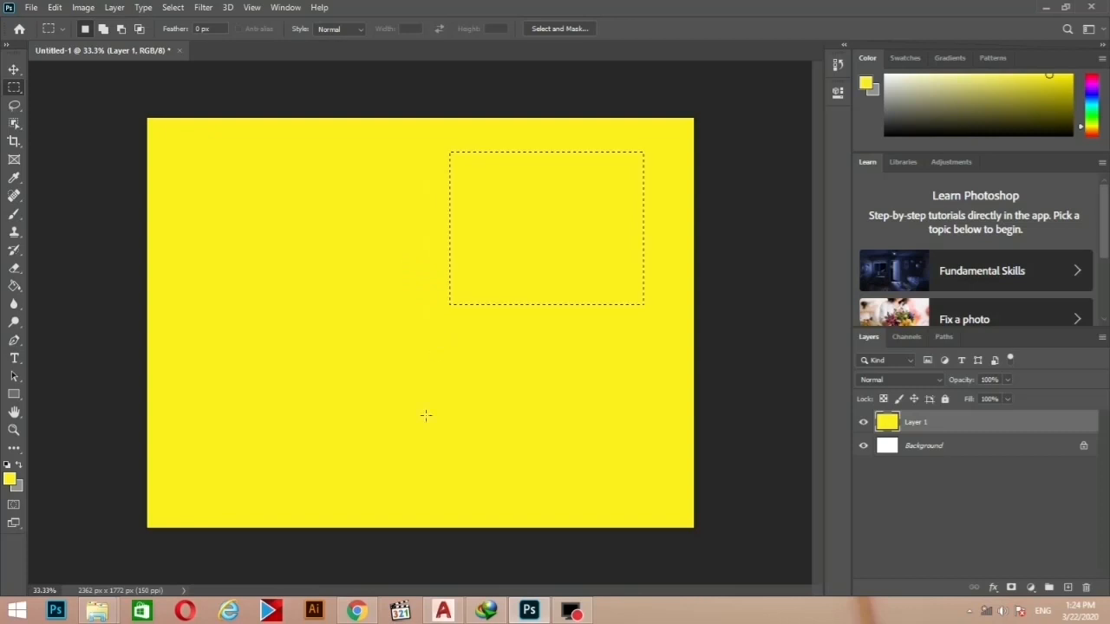
- Fill the selected rectangle on Layer 1 with red #fd2020 and remove the selection
{"action": "left_click", "coordinate": [10, 479]}
{"action": "mouse_move", "coordinate": [563, 288]}
{"action": "left_mouse_down"}
{"action": "mouse_move", "coordinate": [565, 264]}
{"action": "mouse_move", "coordinate": [566, 306]}
{"action": "left_mouse_up"}
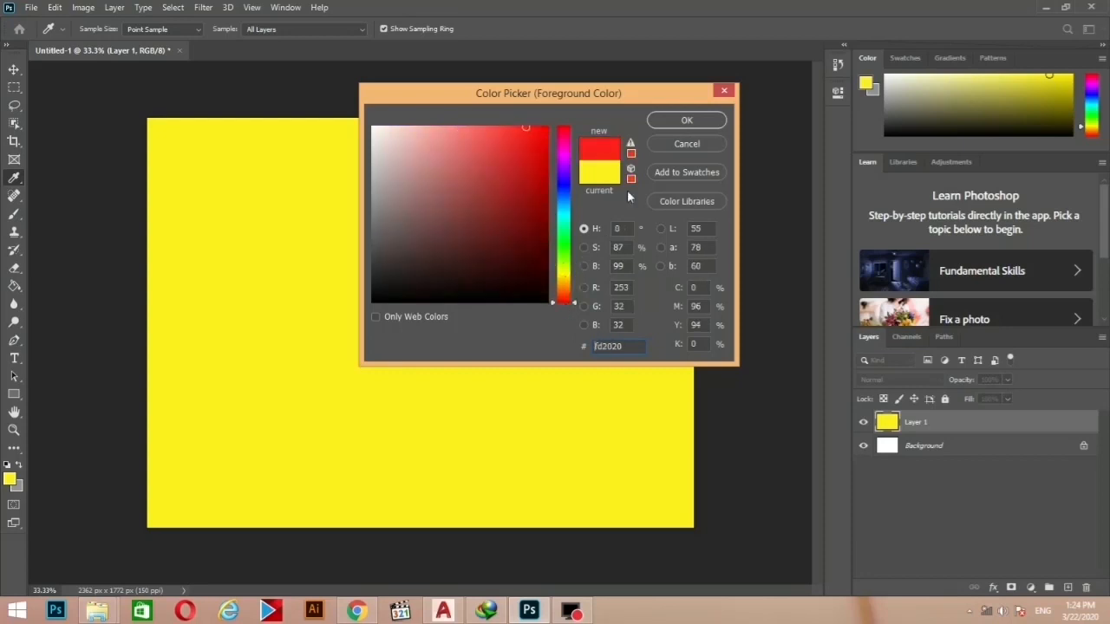
{"action": "left_click", "coordinate": [686, 120]}
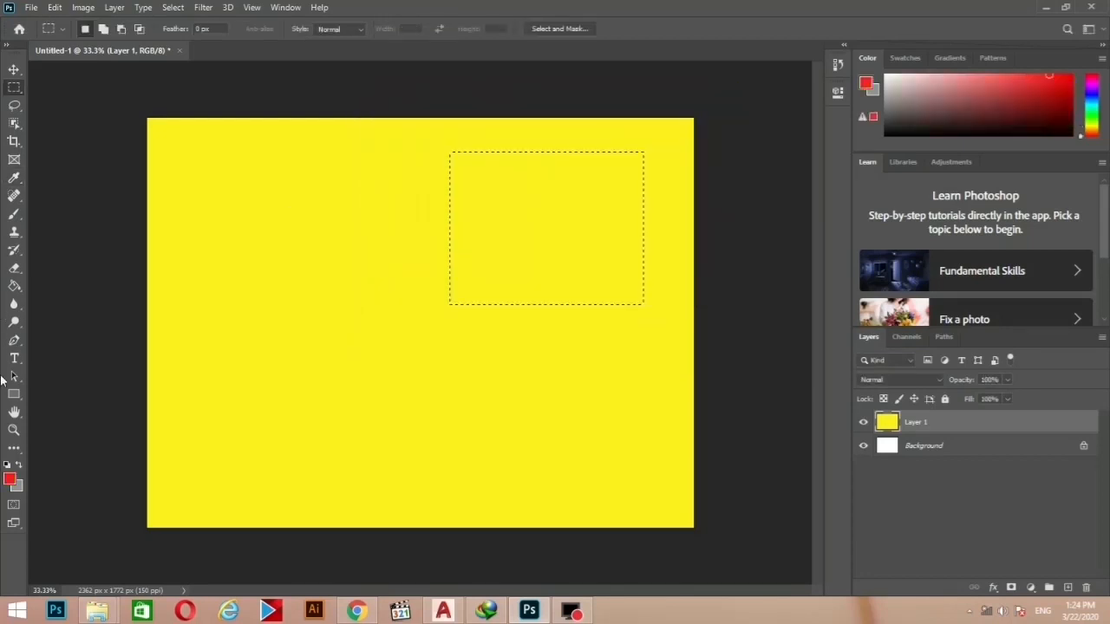
{"action": "left_click", "coordinate": [14, 286]}
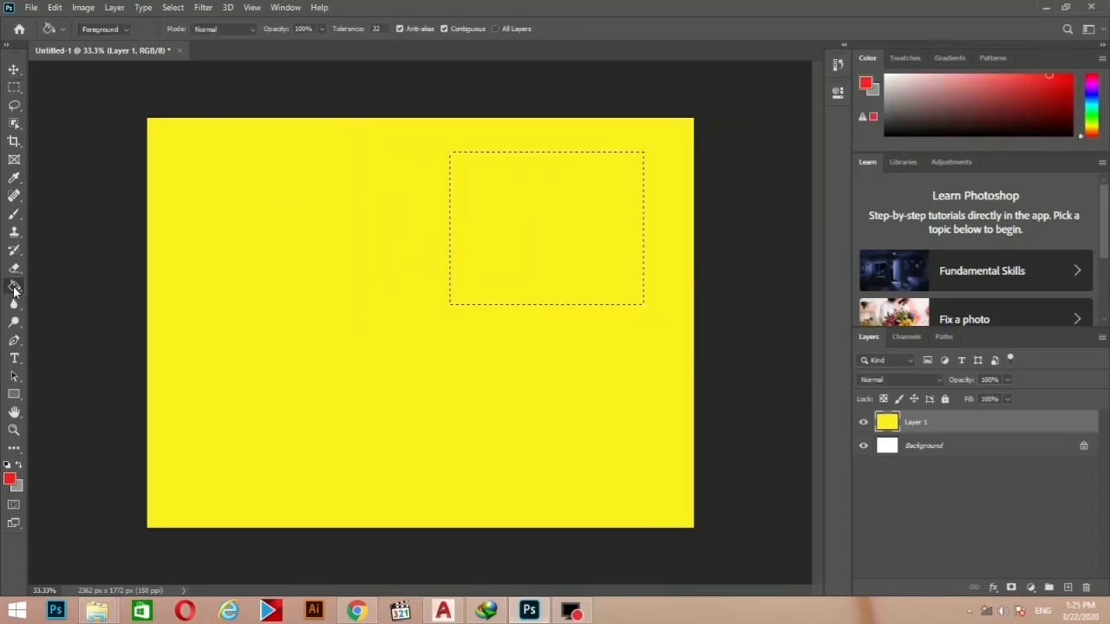
{"action": "left_click", "coordinate": [564, 202]}
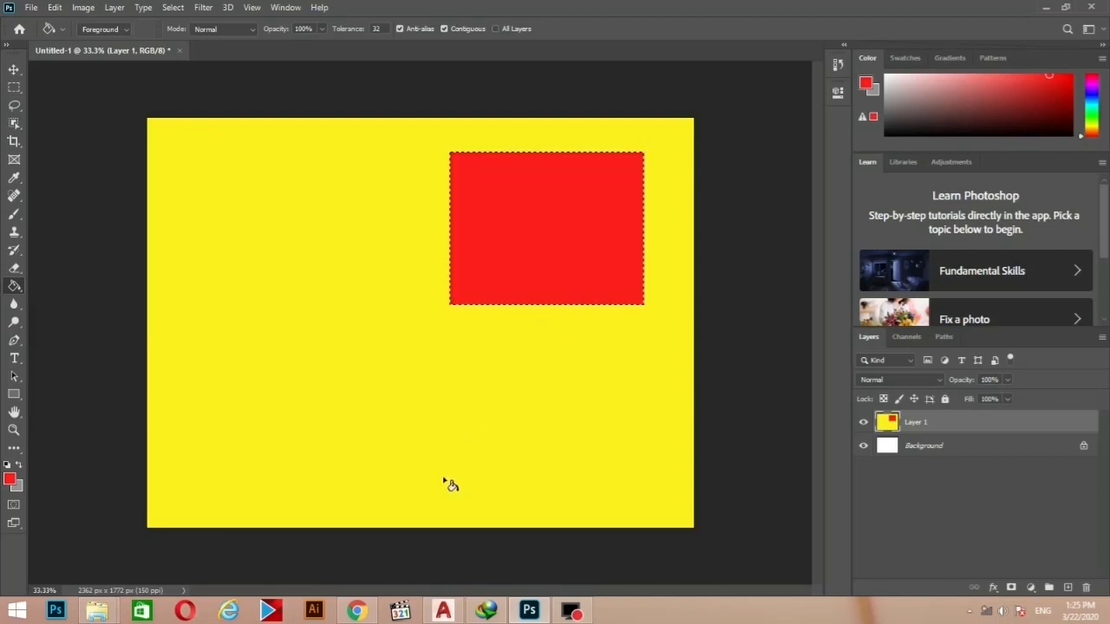
{"action": "key", "text": "ctrl+d"}
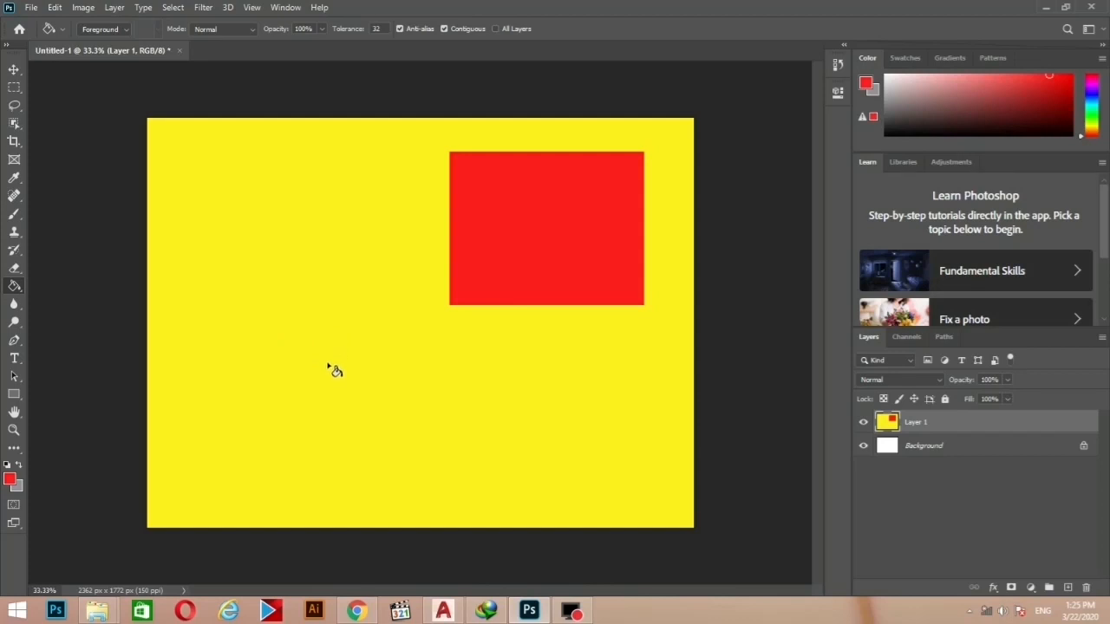
- Undo the deselection and red fill, step between the Rectangular Marquee and Paint Bucket history states, and restore the Deselect state
{"action": "key", "text": "ctrl+z"}
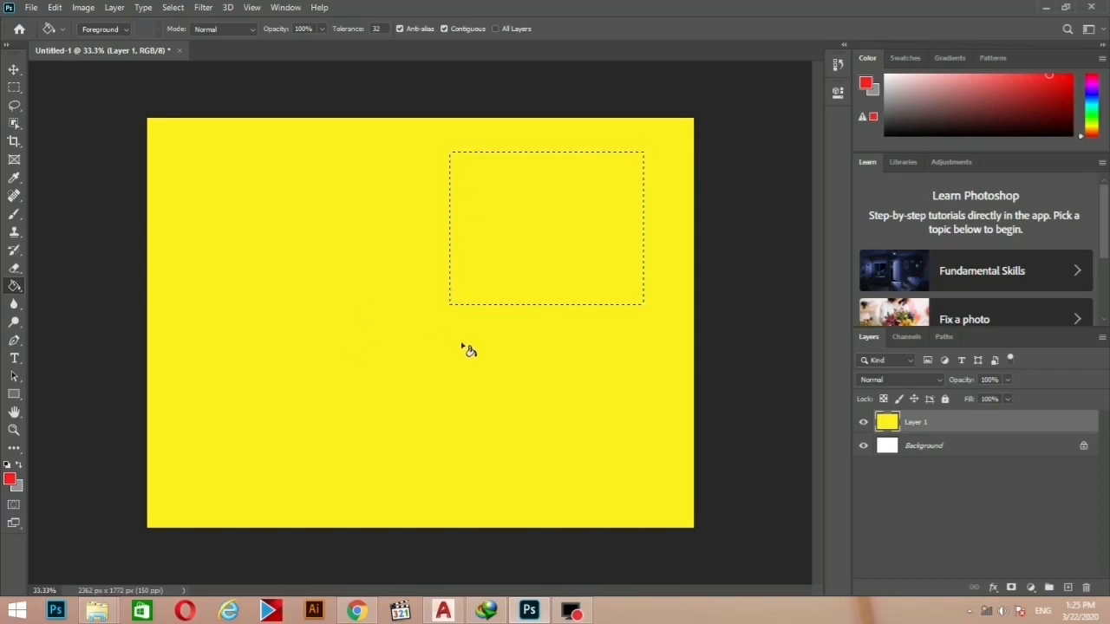
{"action": "left_click", "coordinate": [839, 68]}
{"action": "left_click", "coordinate": [724, 103]}
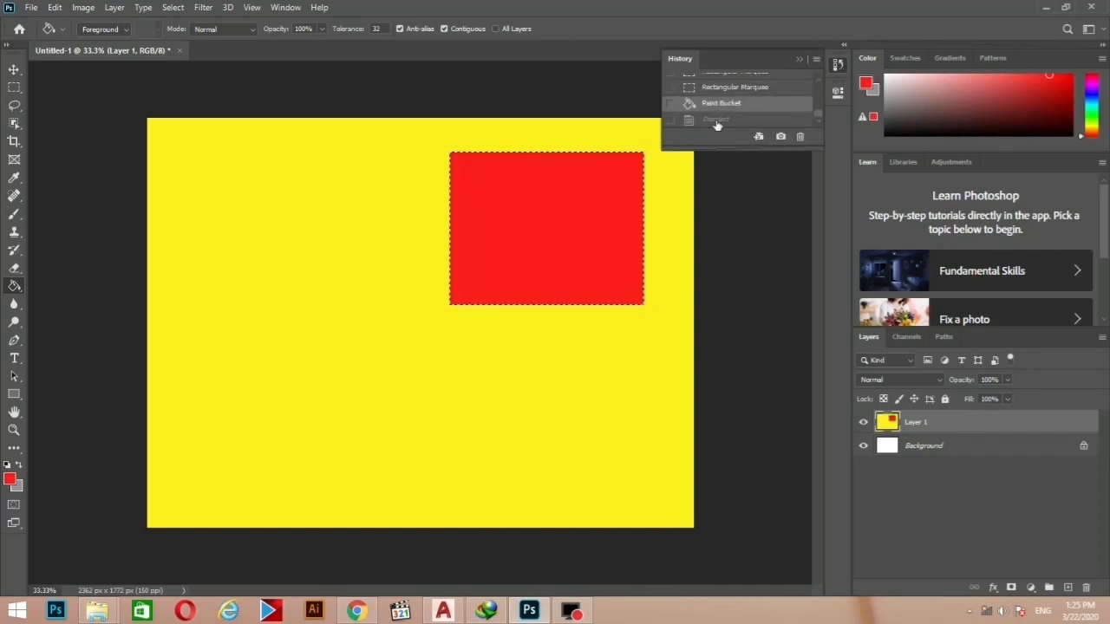
{"action": "left_click", "coordinate": [716, 122]}
{"action": "left_click", "coordinate": [719, 104]}
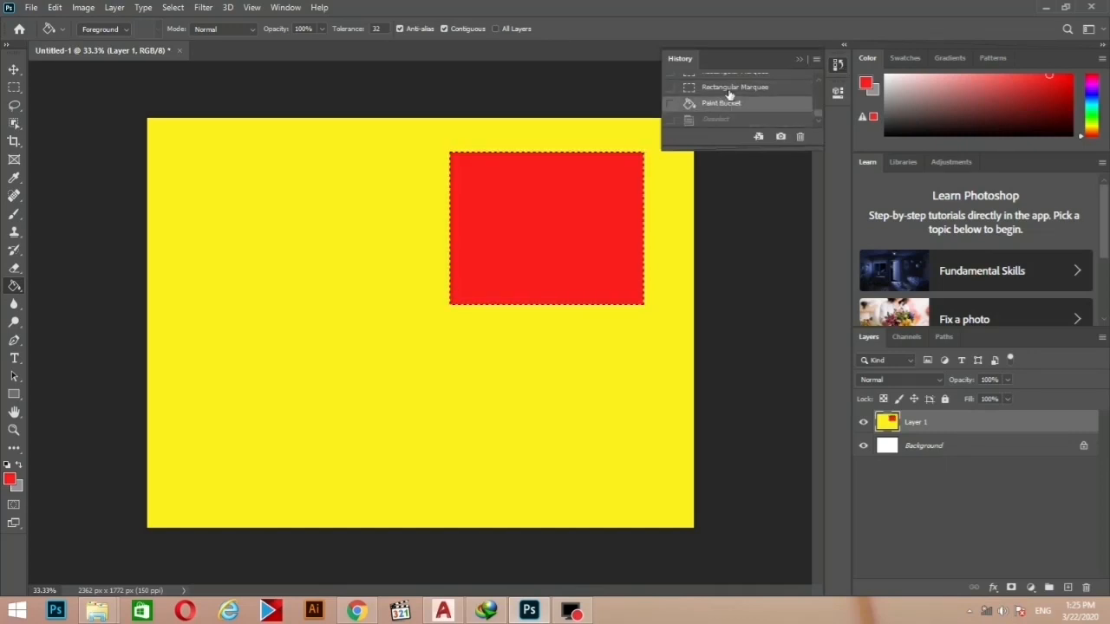
{"action": "left_click", "coordinate": [728, 87]}
{"action": "left_click", "coordinate": [720, 119]}
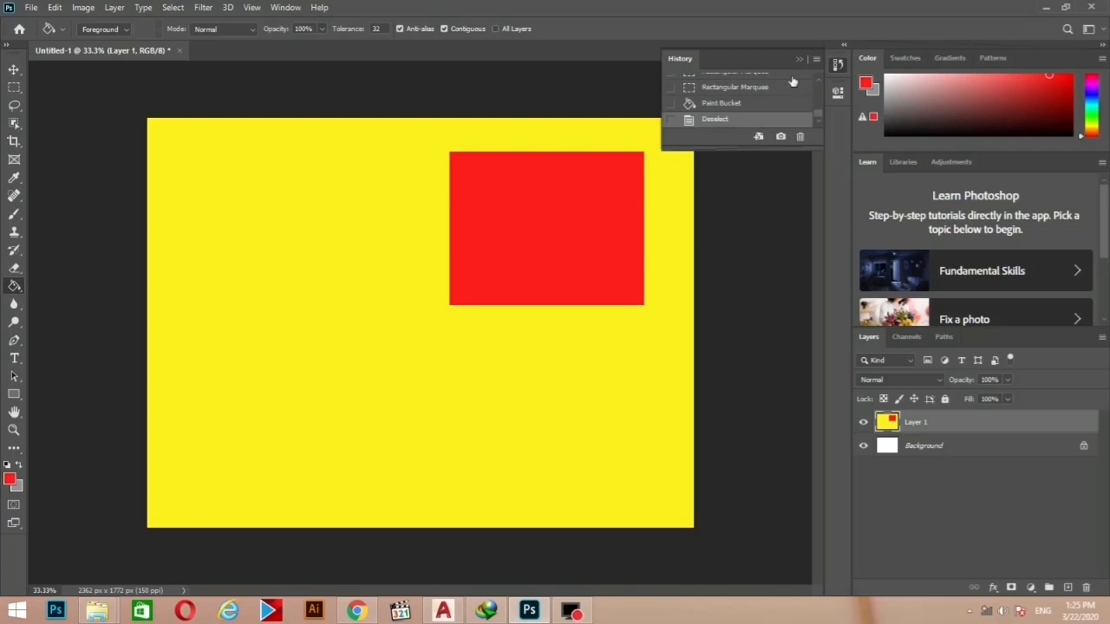
{"action": "left_click", "coordinate": [837, 67]}
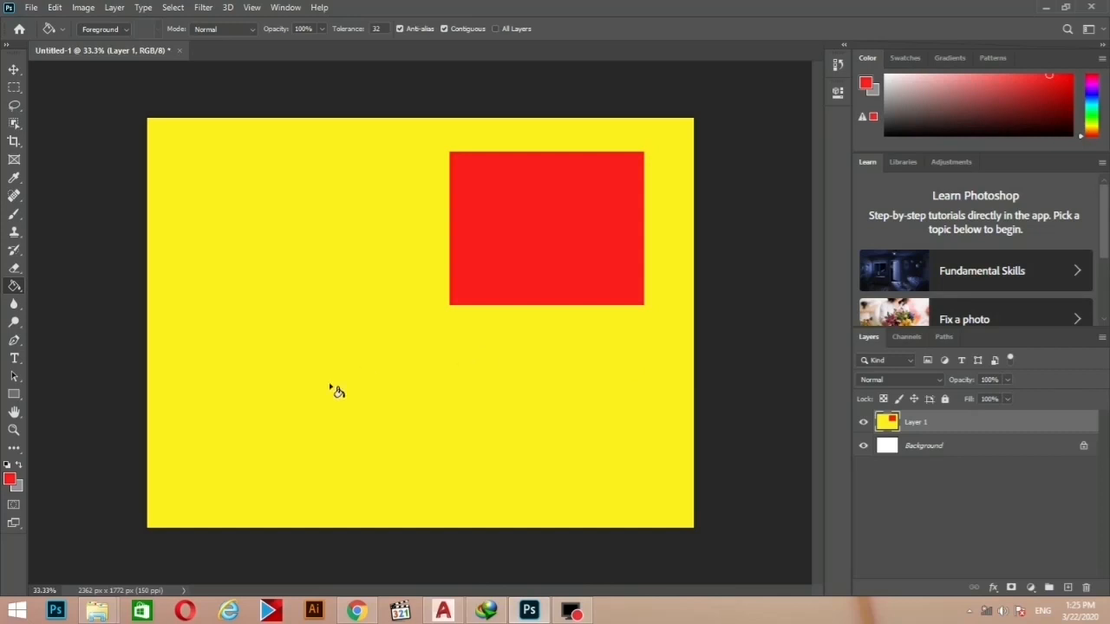
- Try to move the yellow area and red rectangle together on Layer 1 with the Move tool
{"action": "left_click", "coordinate": [13, 70]}
{"action": "left_click_drag", "start_coordinate": [548, 343], "coordinate": [586, 331]}
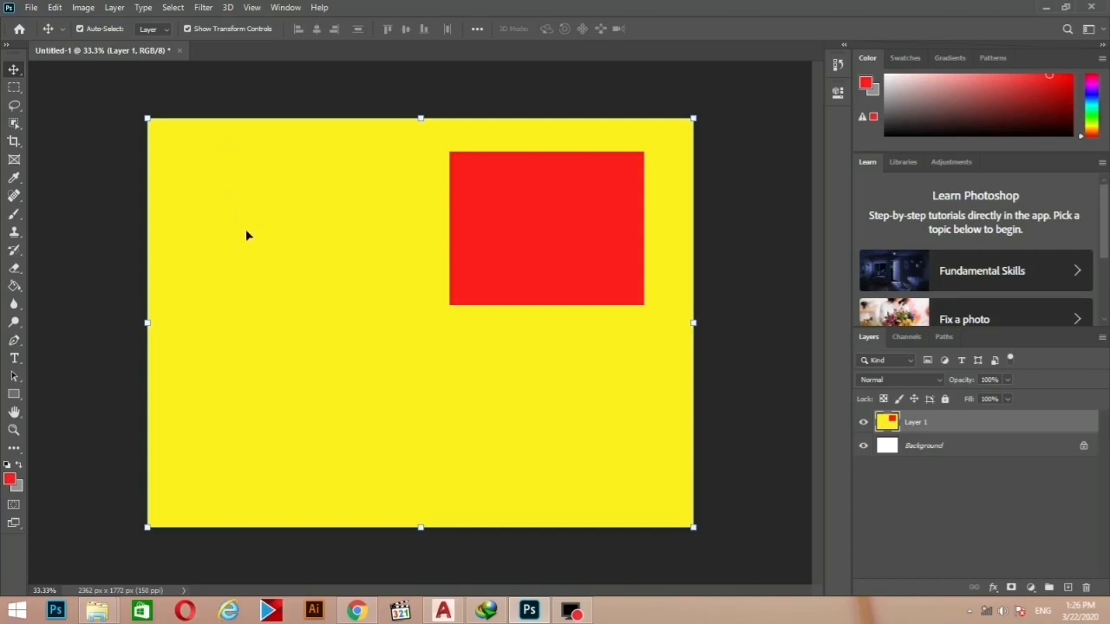
- Sample the canvas yellow #fdf020 as the foreground color and fill the red rectangle on Layer 1 with it
{"action": "left_click", "coordinate": [8, 482]}
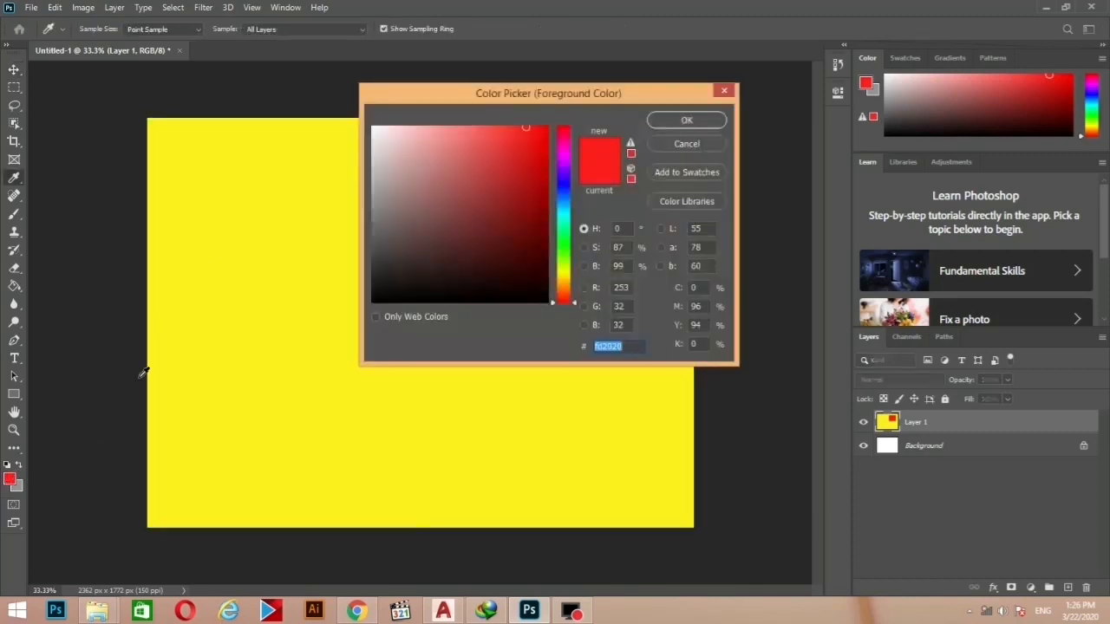
{"action": "left_click", "coordinate": [222, 237]}
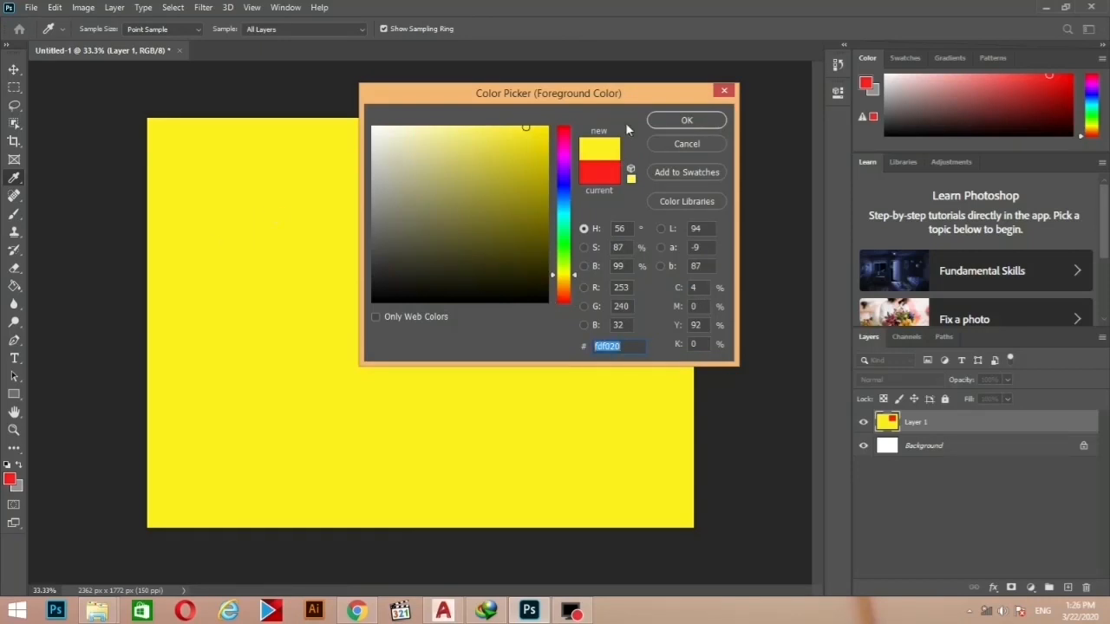
{"action": "left_click", "coordinate": [686, 119]}
{"action": "key", "text": "v"}
{"action": "left_click", "coordinate": [9, 480]}
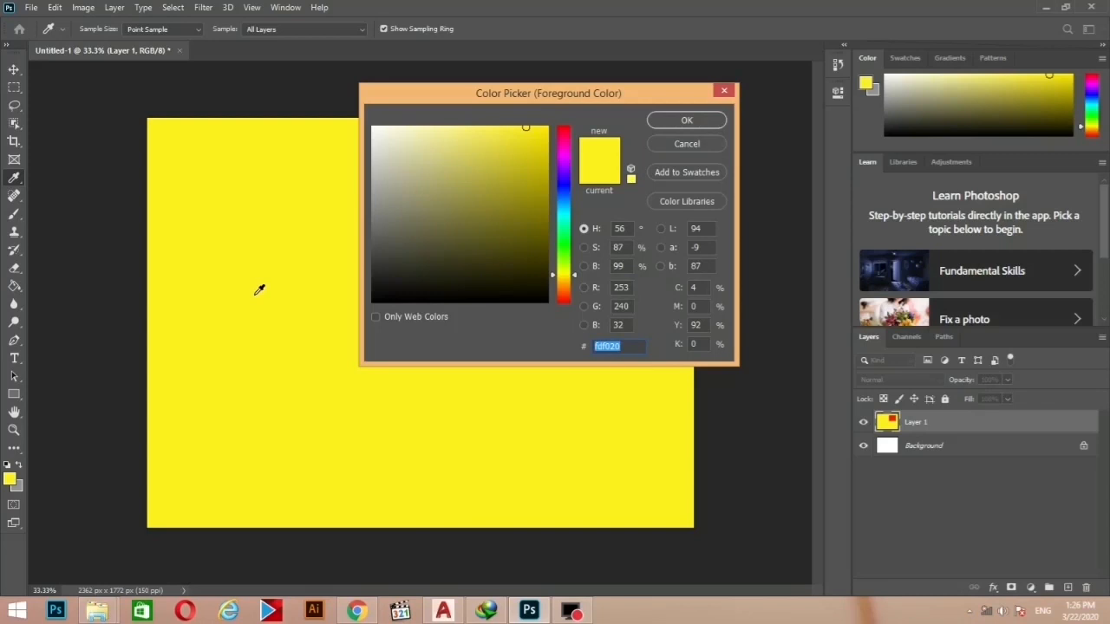
{"action": "left_click", "coordinate": [691, 124]}
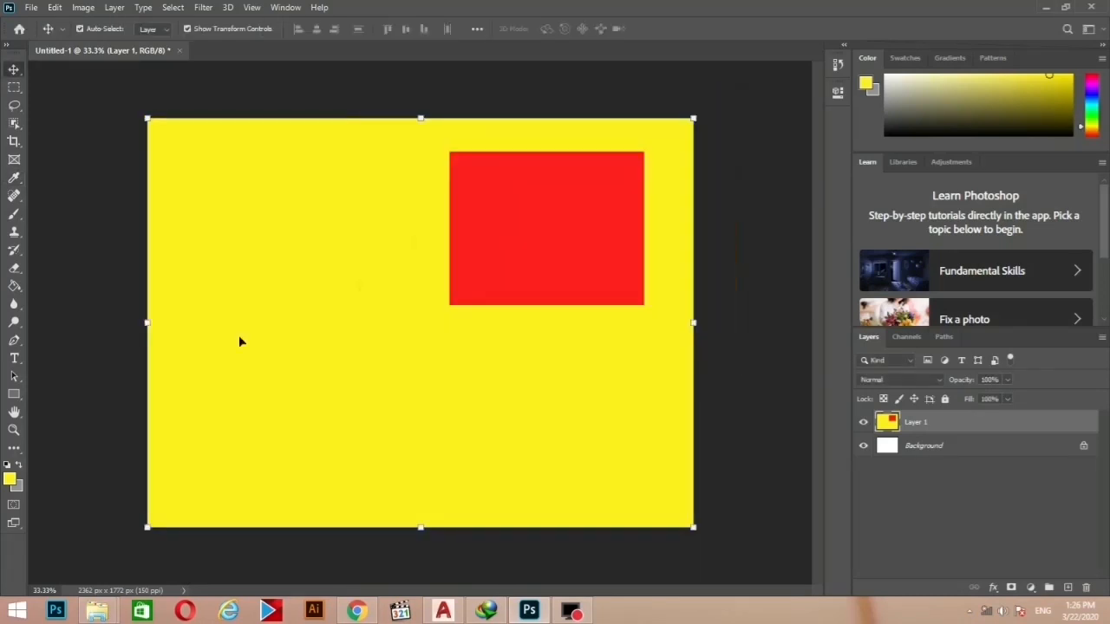
{"action": "left_click", "coordinate": [14, 285]}
{"action": "left_click", "coordinate": [587, 258]}
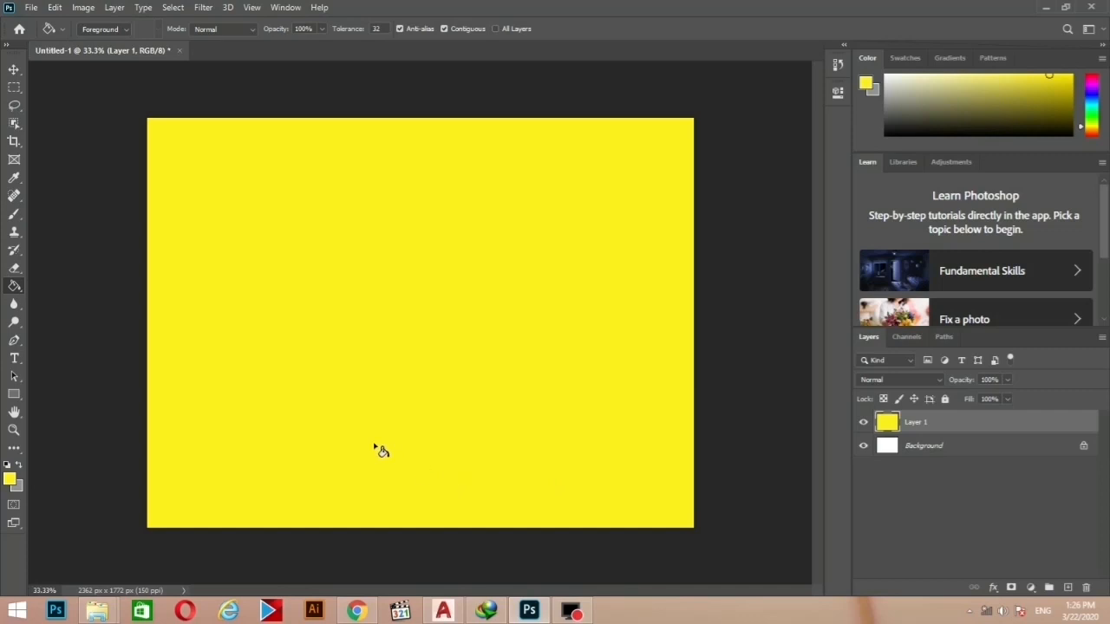
- Select a large rectangle around the middle of the canvas, fill it with the gray background color, and remove the selection
{"action": "left_click", "coordinate": [14, 88]}
{"action": "left_click_drag", "start_coordinate": [640, 183], "coordinate": [245, 427]}
{"action": "left_click", "coordinate": [17, 467]}
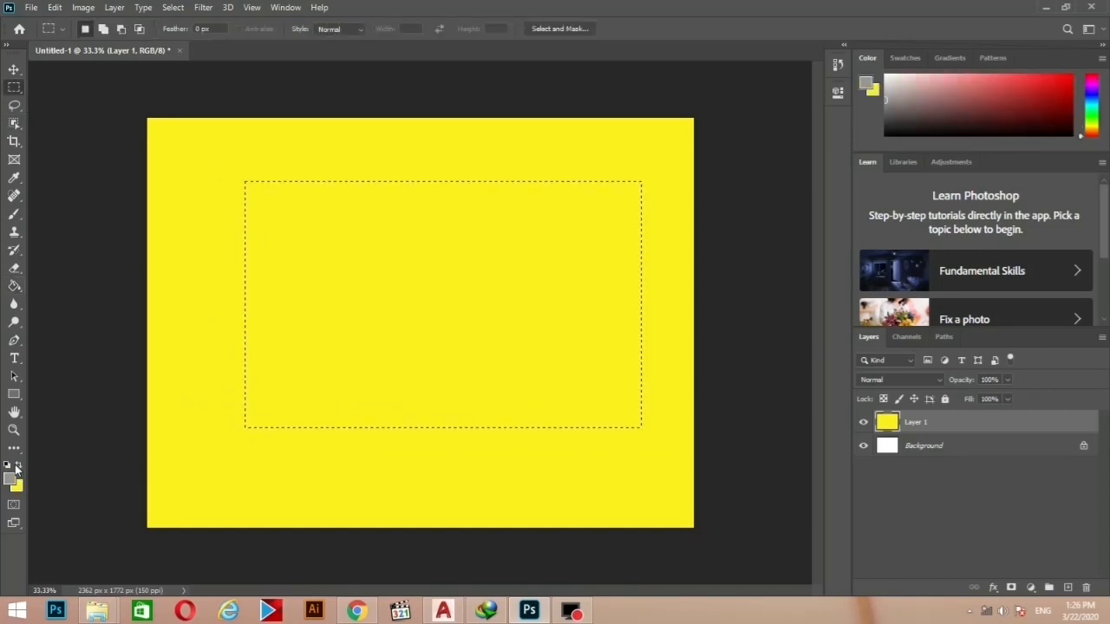
{"action": "left_click", "coordinate": [14, 286]}
{"action": "left_click", "coordinate": [537, 264]}
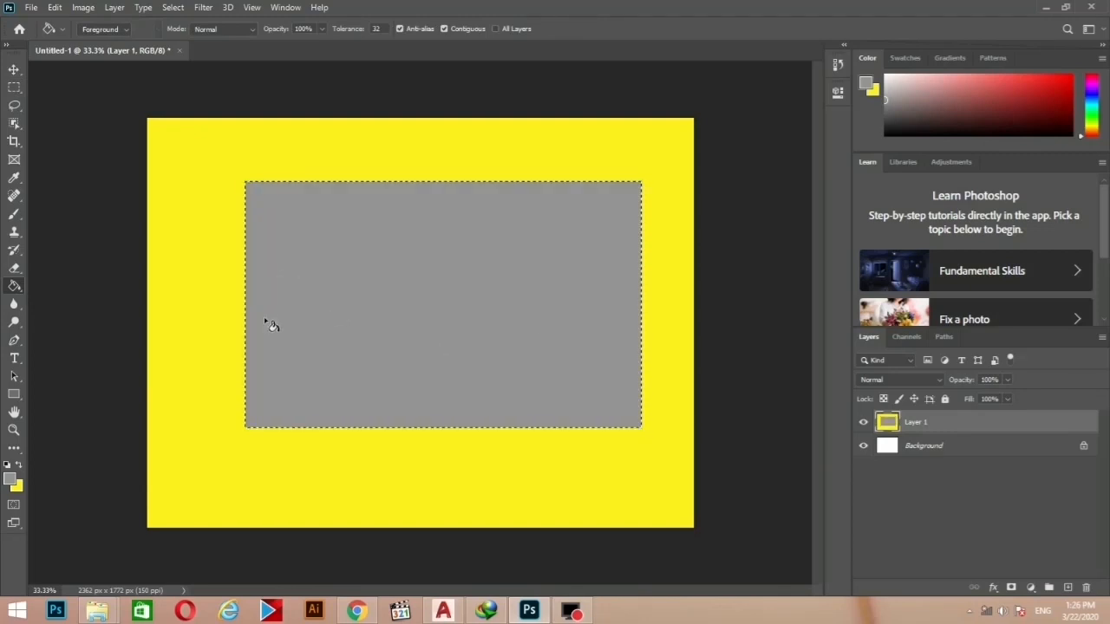
{"action": "key", "text": "ctrl+d"}
{"action": "left_click", "coordinate": [14, 86]}
{"action": "left_click_drag", "start_coordinate": [525, 181], "coordinate": [533, 184]}
{"action": "left_click_drag", "start_coordinate": [576, 150], "coordinate": [286, 397]}
{"action": "key", "text": "ctrl+d"}
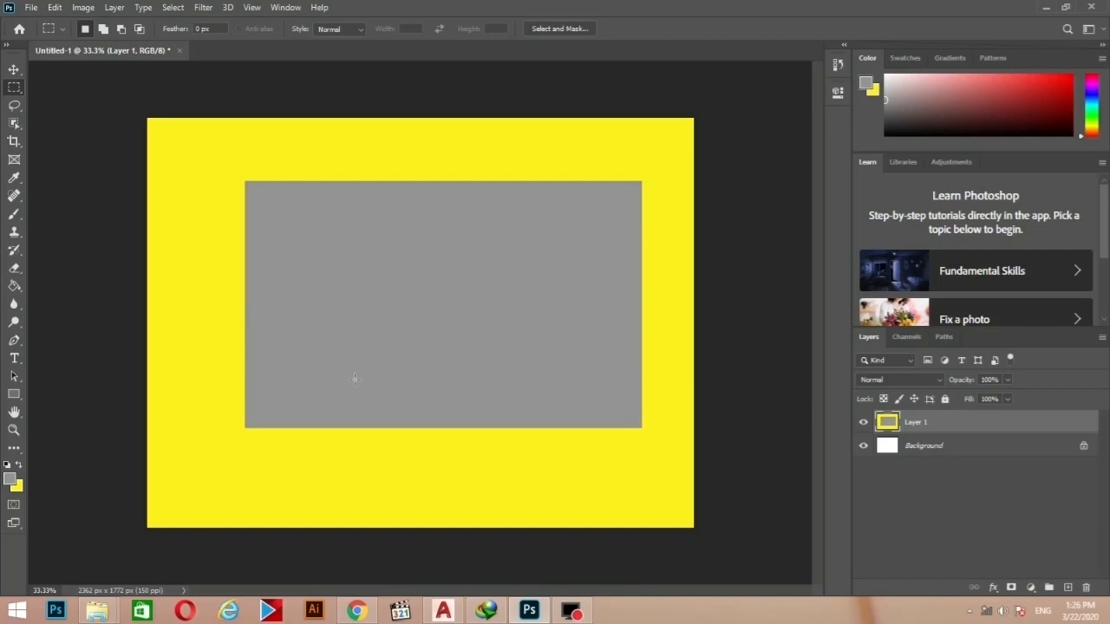
- Fill the yellow surround on Layer 1 with red #d04343 and the gray rectangle with yellow
{"action": "left_click", "coordinate": [9, 478]}
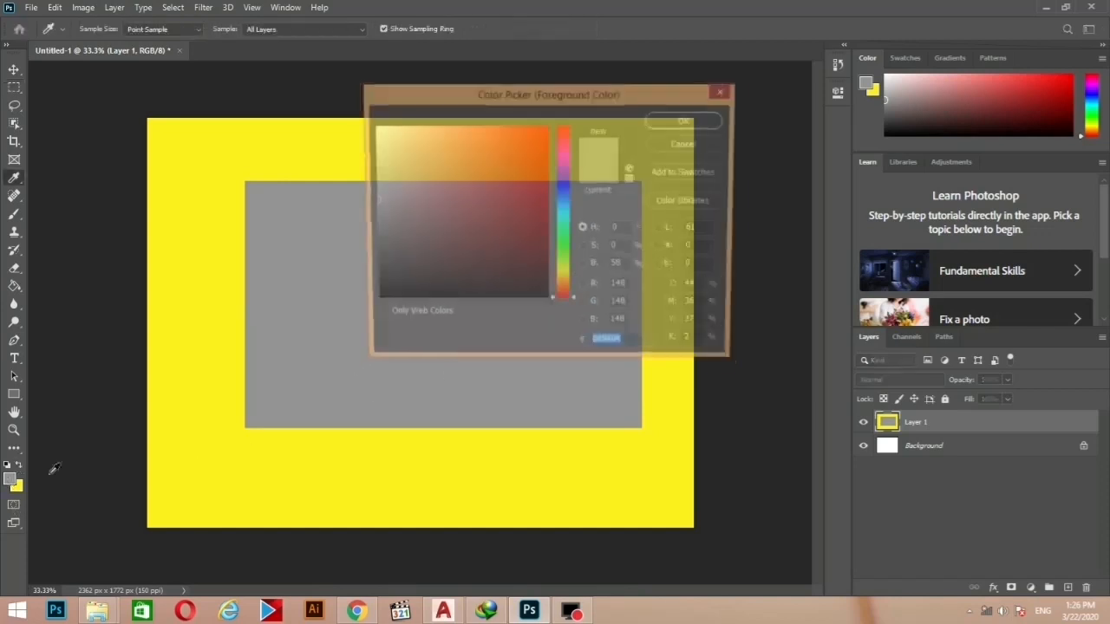
{"action": "left_click_drag", "start_coordinate": [511, 268], "coordinate": [487, 160]}
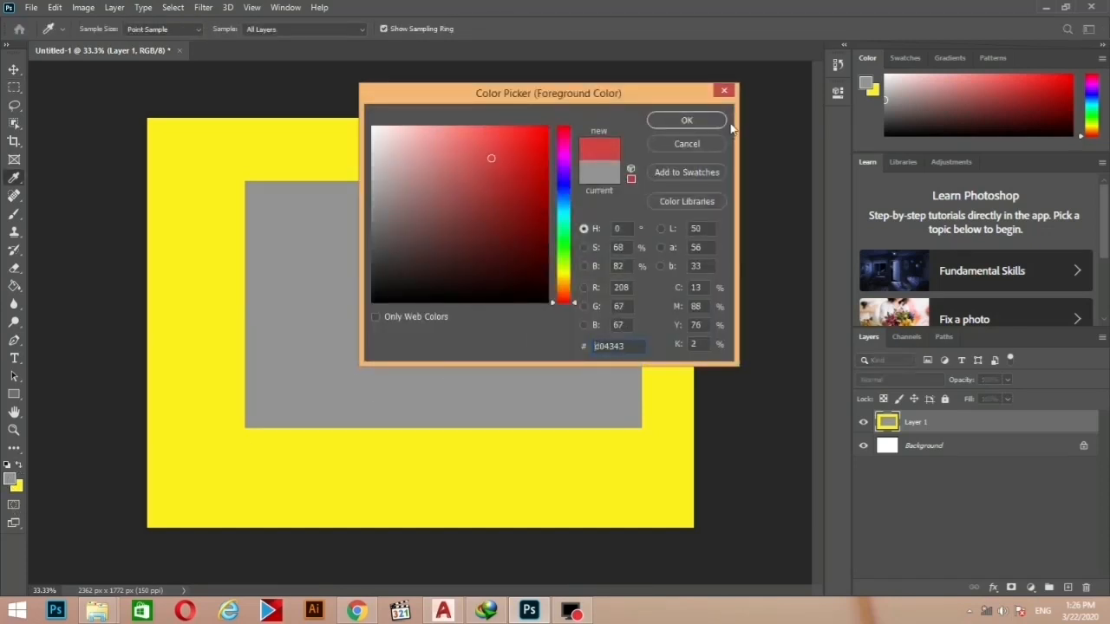
{"action": "left_click", "coordinate": [686, 119]}
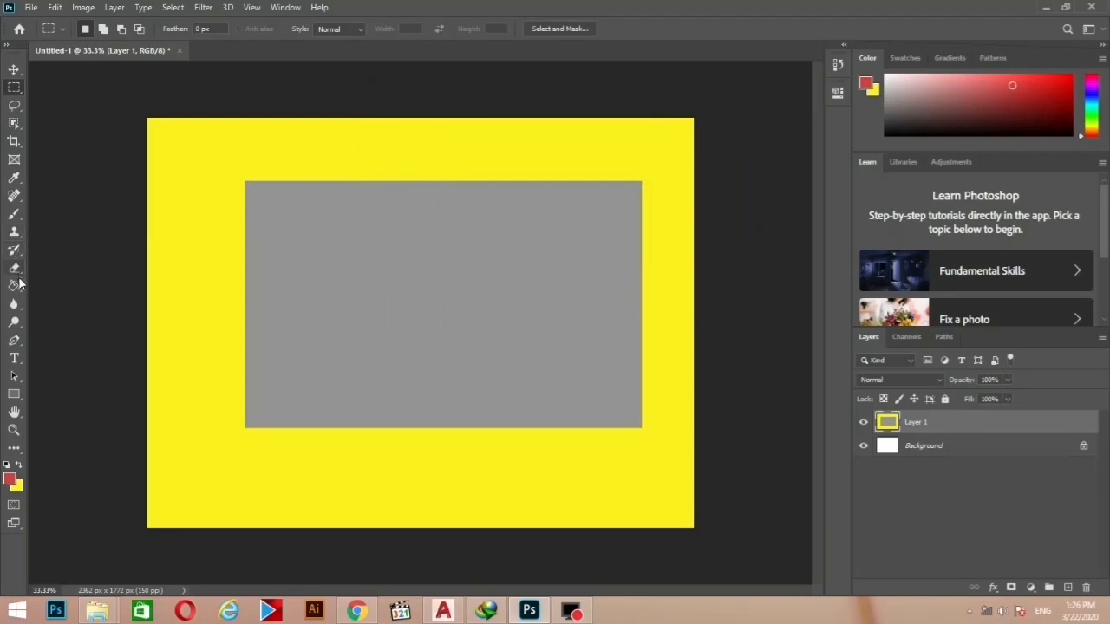
{"action": "left_click", "coordinate": [14, 286]}
{"action": "left_click", "coordinate": [345, 156]}
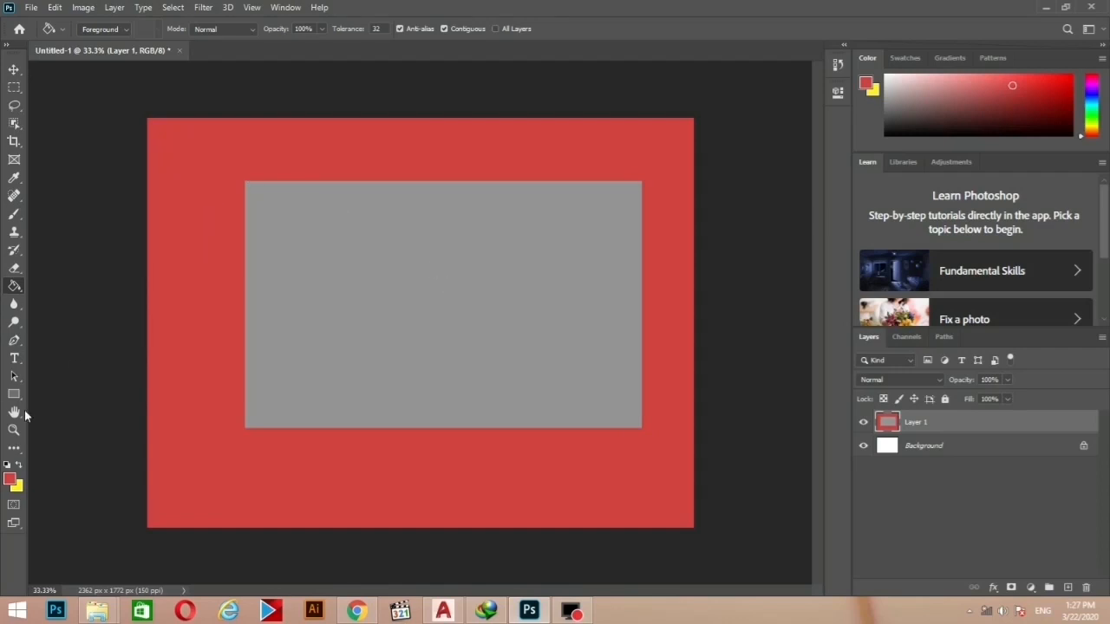
{"action": "key", "text": "x"}
{"action": "left_click", "coordinate": [367, 313]}
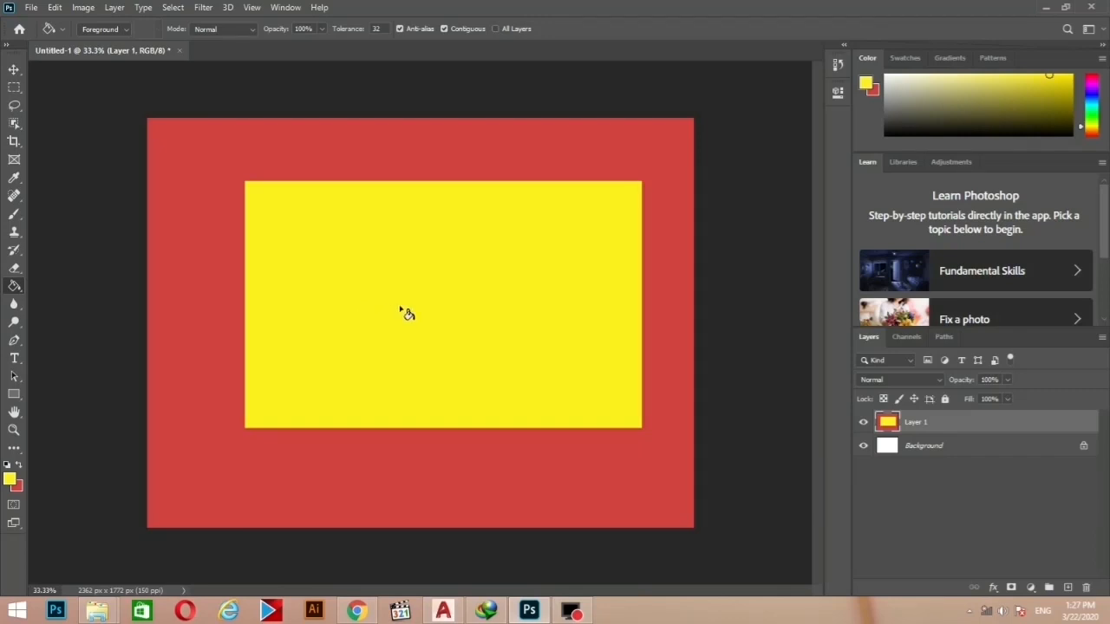
- Make a stepped selection from two overlapping rectangles and subtract a smaller rectangle from inside its upper-right part
{"action": "left_click", "coordinate": [14, 87]}
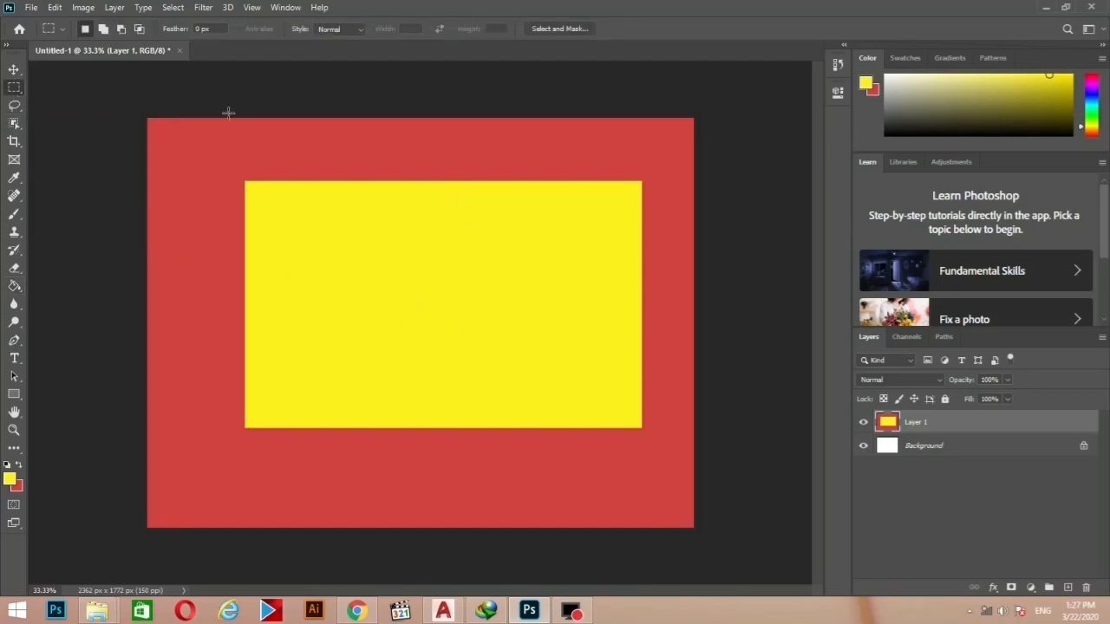
{"action": "right_click", "coordinate": [14, 87]}
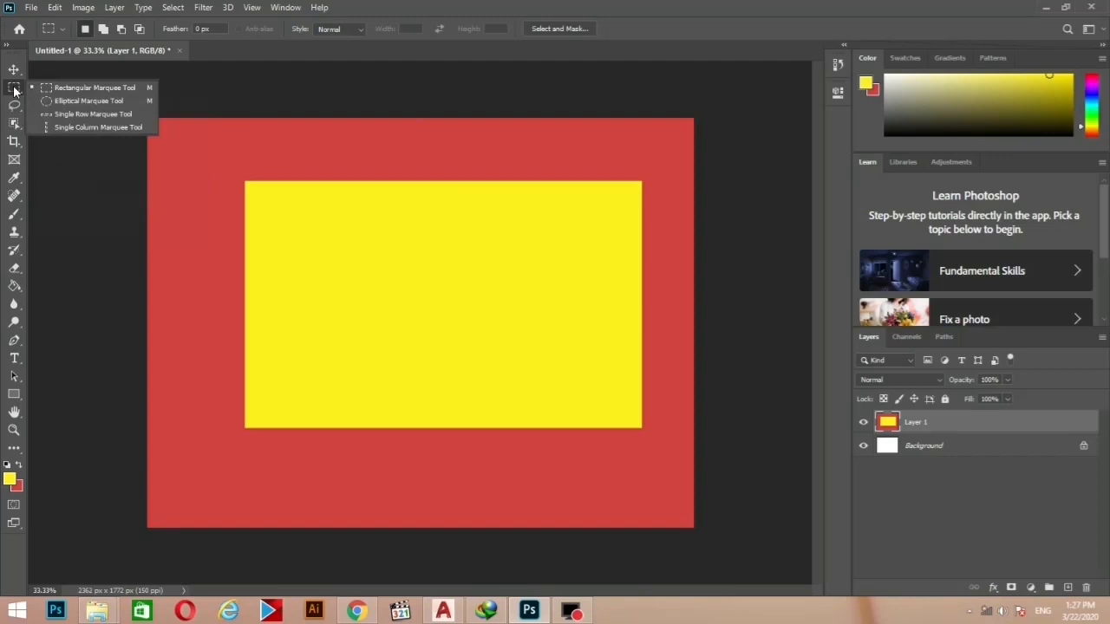
{"action": "left_click", "coordinate": [48, 90]}
{"action": "left_click_drag", "start_coordinate": [578, 144], "coordinate": [392, 359]}
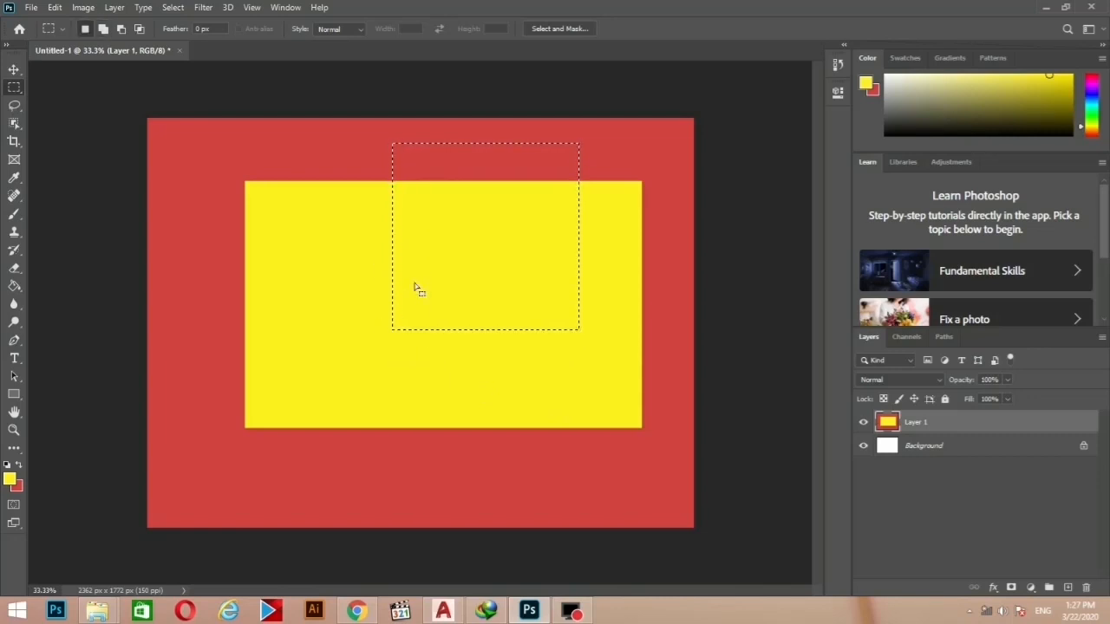
{"action": "key", "text": "shift"}
{"action": "left_click_drag", "start_coordinate": [449, 255], "coordinate": [269, 392]}
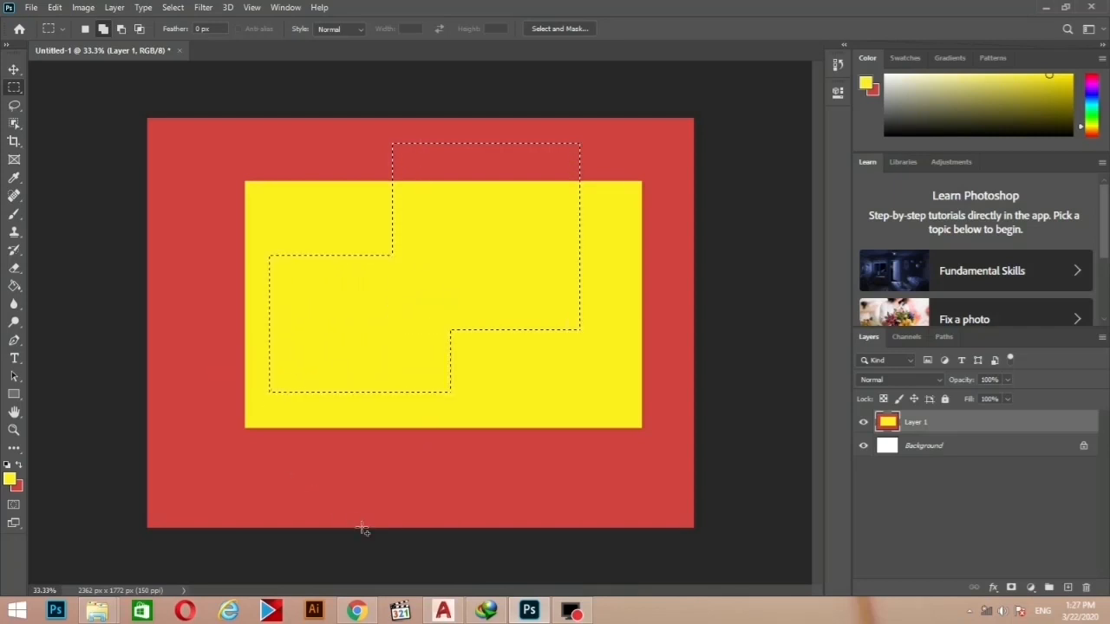
{"action": "key", "text": "alt"}
{"action": "left_click_drag", "start_coordinate": [566, 210], "coordinate": [431, 321]}
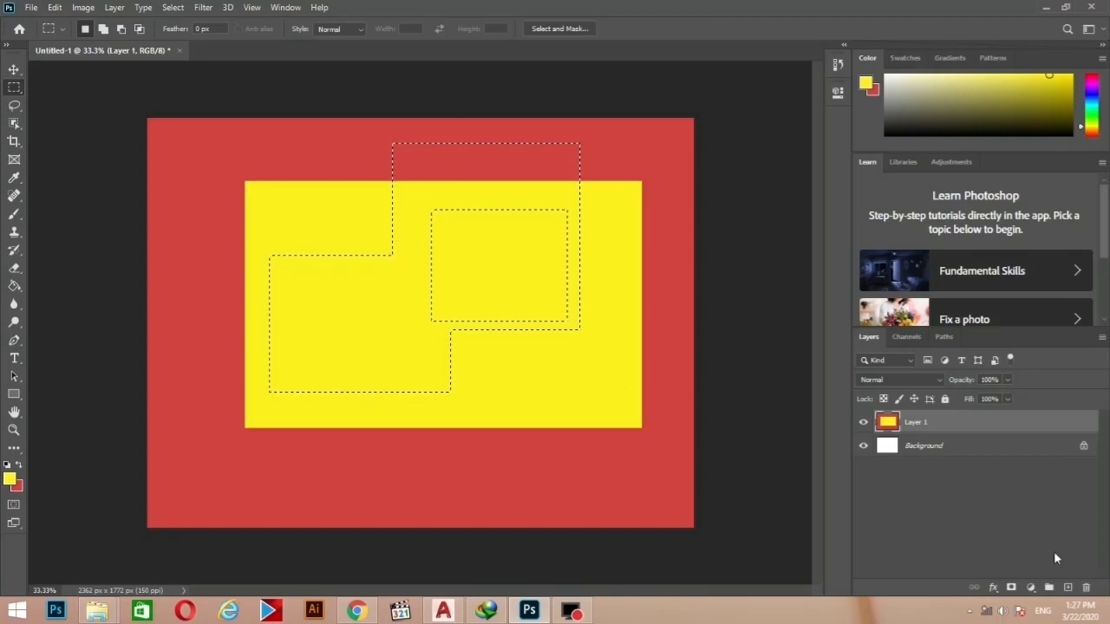
- Create a new layer above Layer 1 and fill the stepped selection on it with bright blue
{"action": "left_click", "coordinate": [1067, 587]}
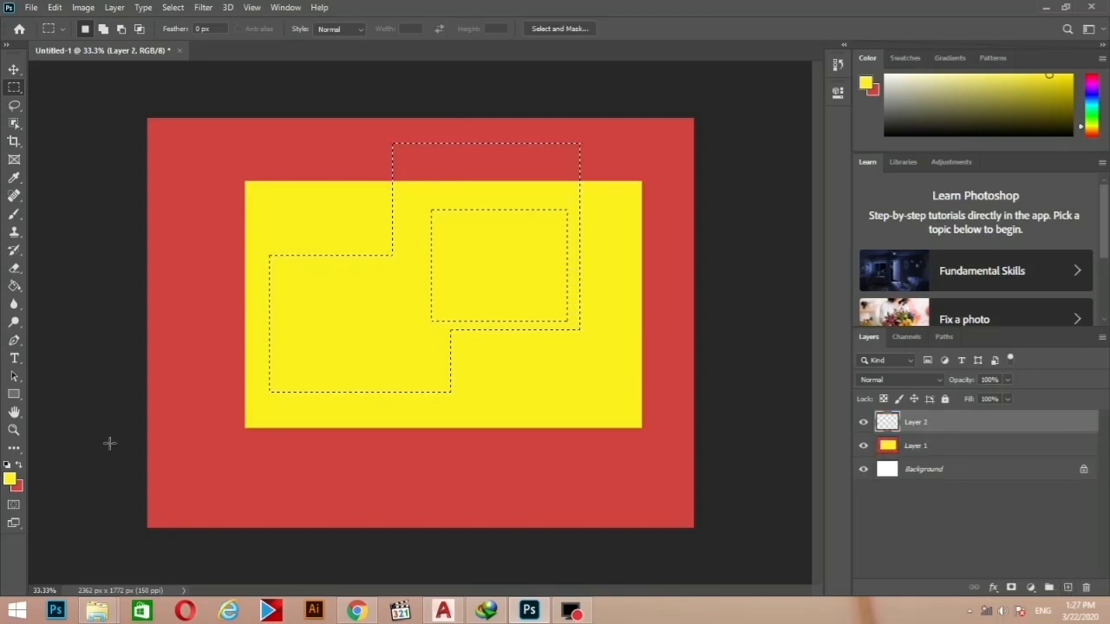
{"action": "left_click", "coordinate": [9, 476]}
{"action": "left_click_drag", "start_coordinate": [563, 276], "coordinate": [570, 203]}
{"action": "left_click", "coordinate": [683, 120]}
{"action": "key", "text": "g"}
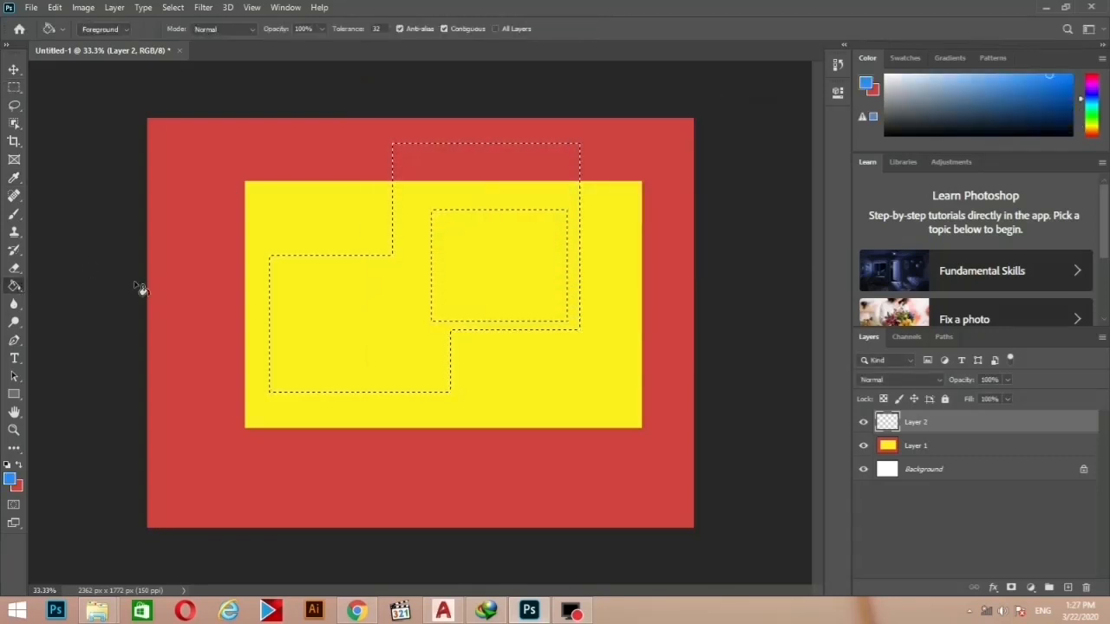
{"action": "left_click", "coordinate": [425, 195]}
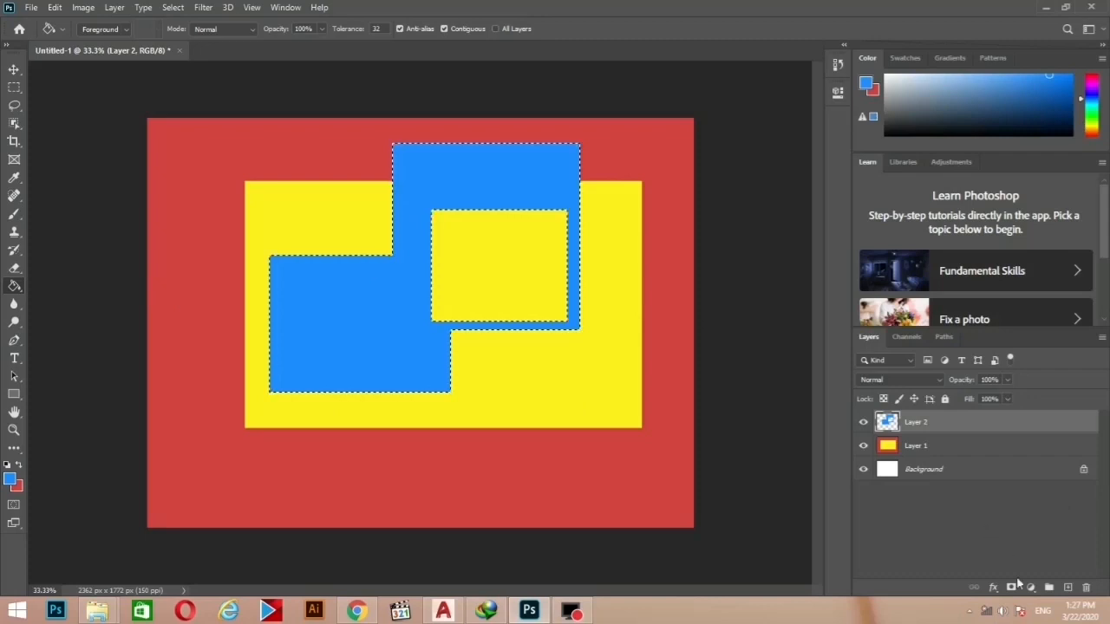
- Create another new layer and fill the same stepped selection on it with the red background color
{"action": "left_click", "coordinate": [1068, 588]}
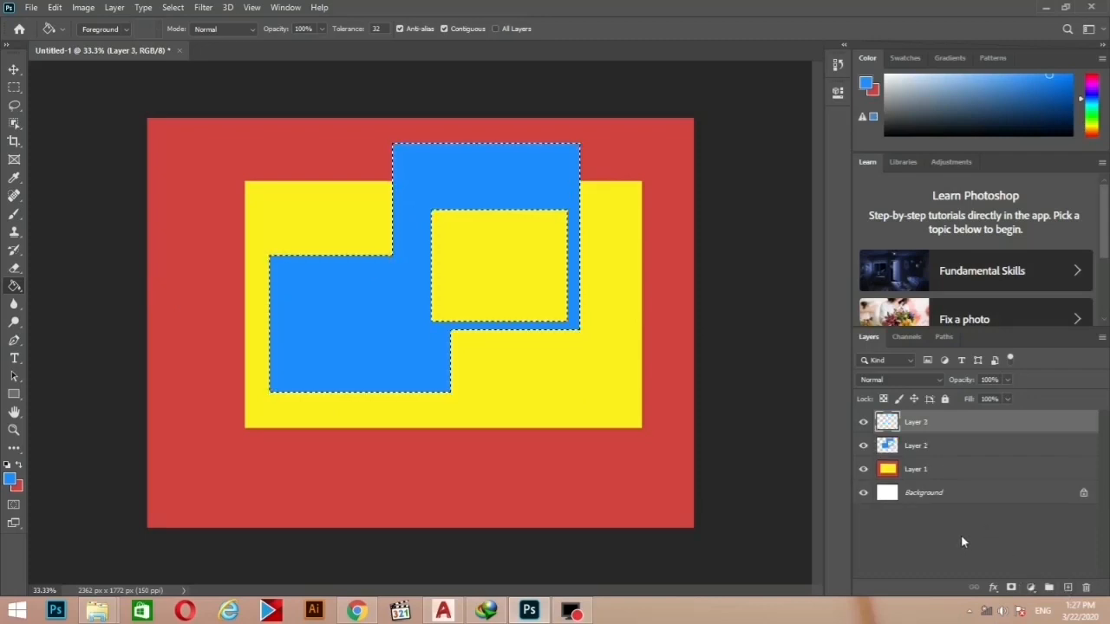
{"action": "left_click", "coordinate": [19, 466]}
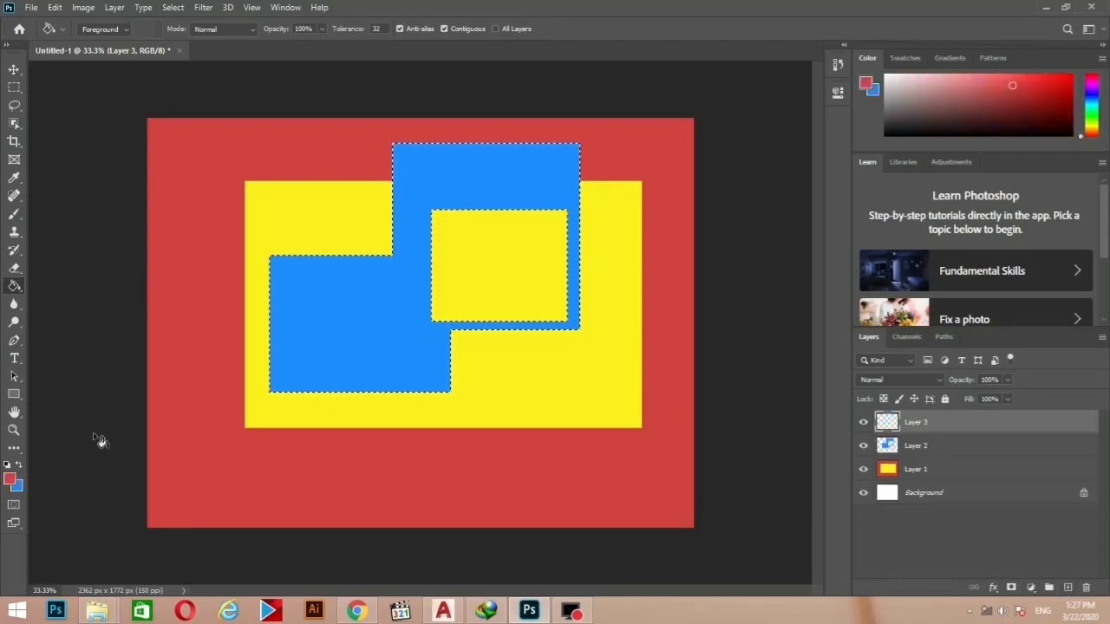
{"action": "left_click", "coordinate": [350, 344]}
- Move the red shape toward the canvas's lower right and the blue shape toward the left, each on its own layer
{"action": "key", "text": "v"}
{"action": "mouse_move", "coordinate": [330, 309]}
{"action": "left_mouse_down"}
{"action": "mouse_move", "coordinate": [246, 274]}
{"action": "mouse_move", "coordinate": [269, 285]}
{"action": "left_mouse_up"}
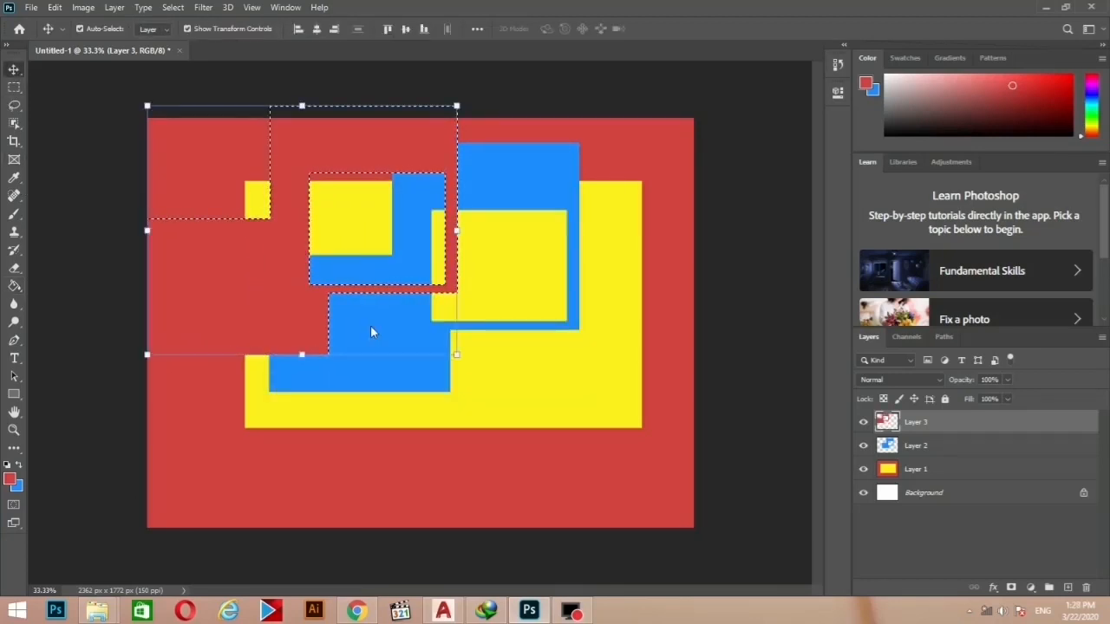
{"action": "left_click", "coordinate": [397, 340]}
{"action": "left_click_drag", "start_coordinate": [397, 340], "coordinate": [323, 373]}
{"action": "left_click_drag", "start_coordinate": [264, 311], "coordinate": [399, 368]}
{"action": "left_click_drag", "start_coordinate": [394, 226], "coordinate": [392, 204]}
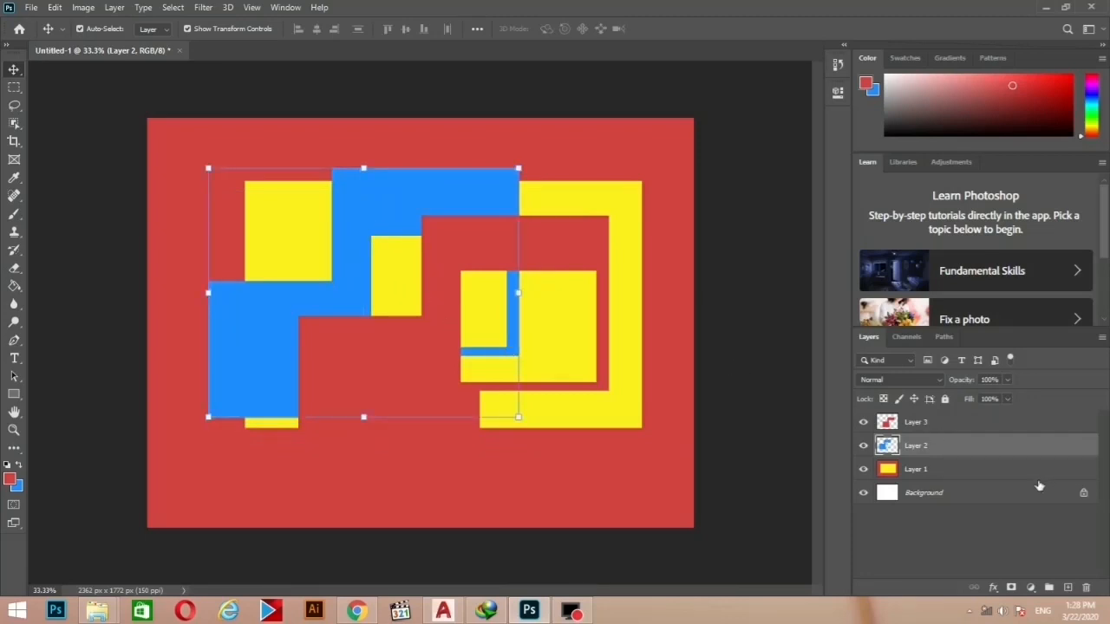
- Delete Layer 2 and Layer 3 with the blue and red shapes
{"action": "key", "text": "Delete"}
{"action": "left_click", "coordinate": [955, 424]}
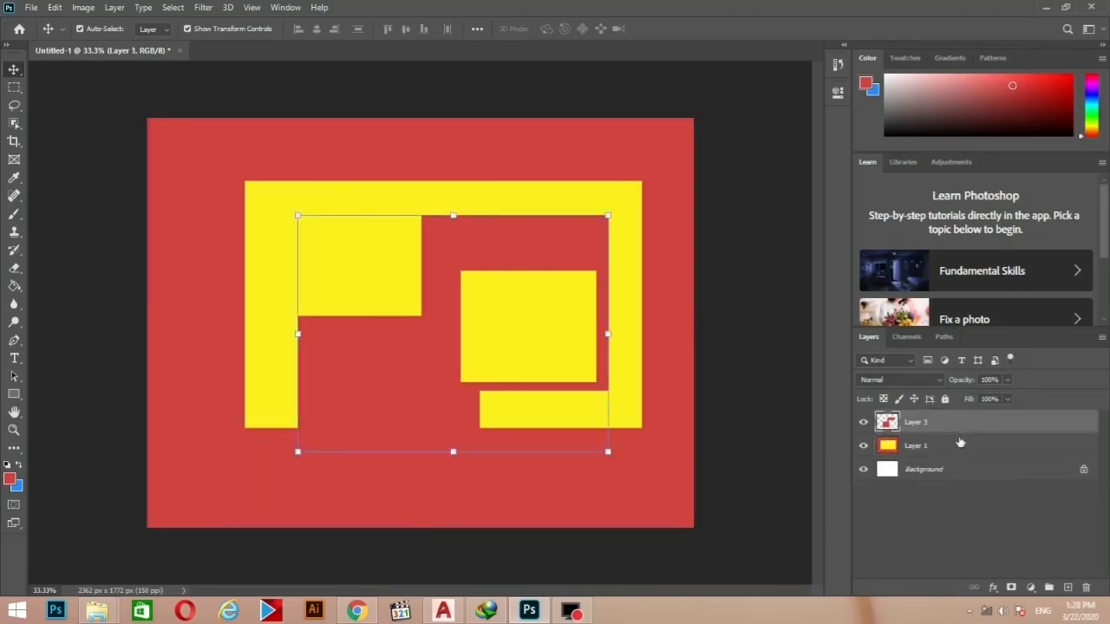
{"action": "key", "text": "Delete"}
- Combine three overlapping rectangular marquees into one selection across the red and yellow areas, and subtract two smaller rectangles inside it
{"action": "left_click", "coordinate": [14, 87]}
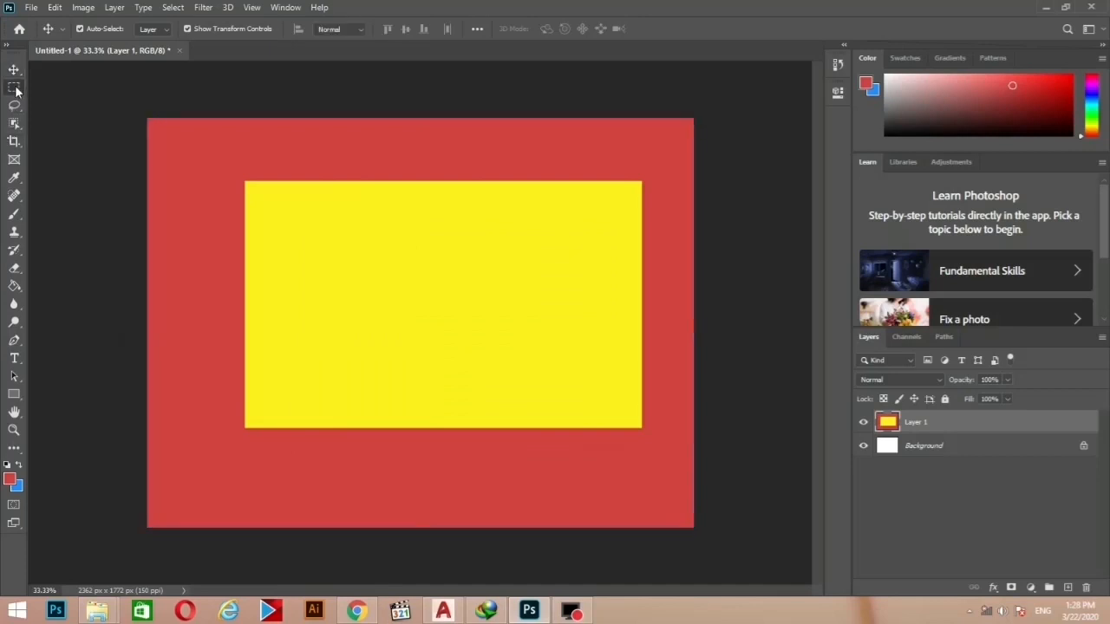
{"action": "left_click_drag", "start_coordinate": [622, 159], "coordinate": [367, 316]}
{"action": "left_click_drag", "start_coordinate": [509, 208], "coordinate": [137, 341]}
{"action": "left_click_drag", "start_coordinate": [538, 433], "coordinate": [426, 260]}
{"action": "key", "text": "alt"}
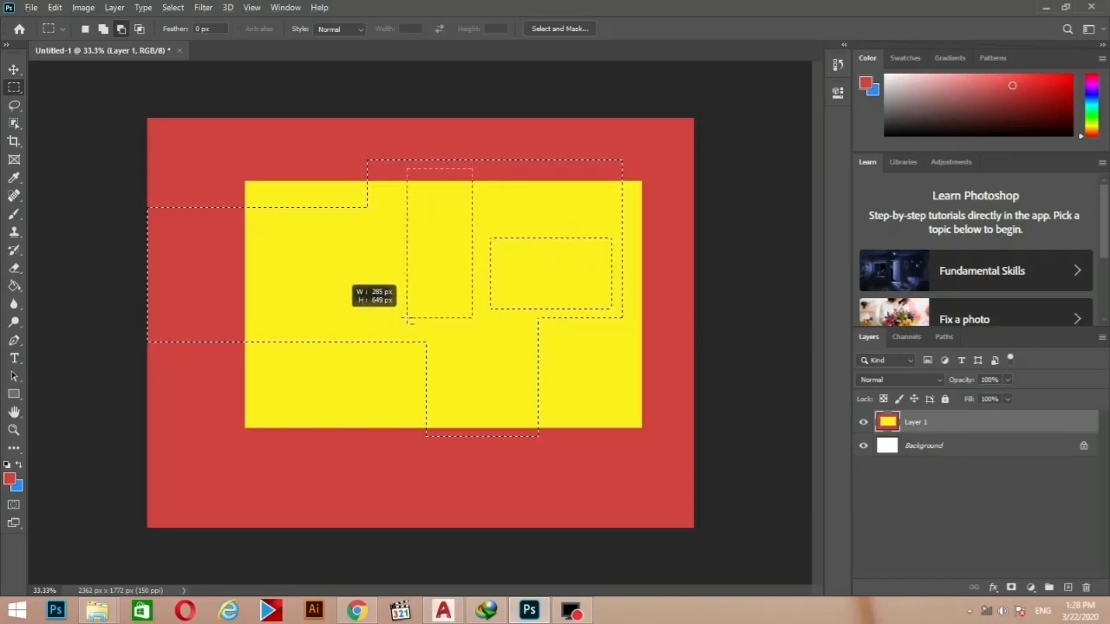
{"action": "left_click_drag", "start_coordinate": [401, 327], "coordinate": [400, 329]}
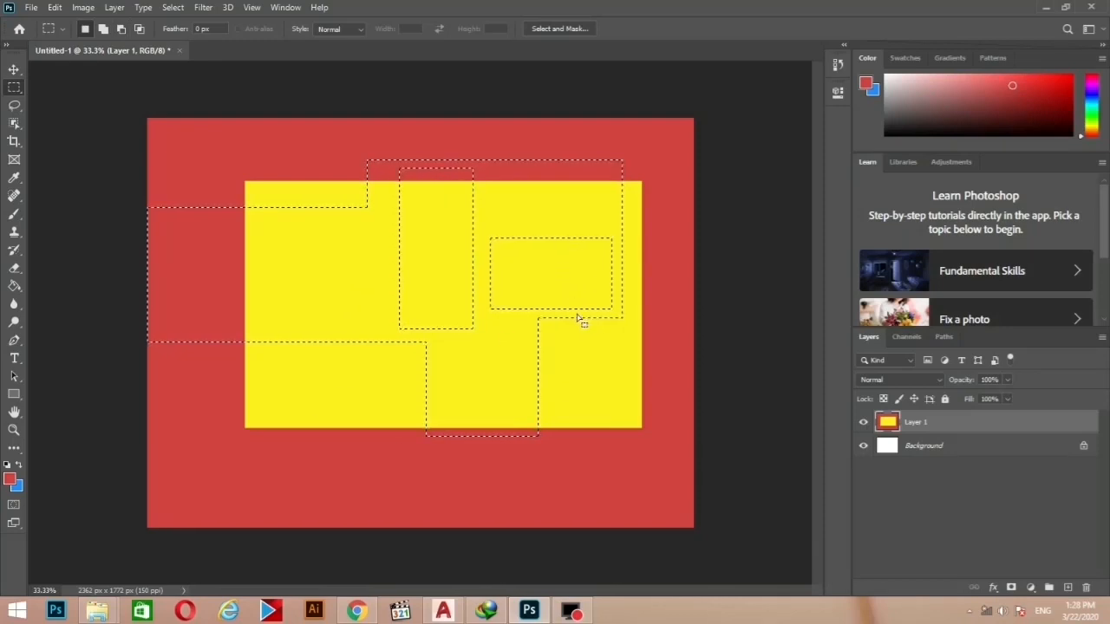
- Fill the yellow and red parts of the selection directly on Layer 1 with blue, and undo both fills
{"action": "left_click", "coordinate": [18, 465]}
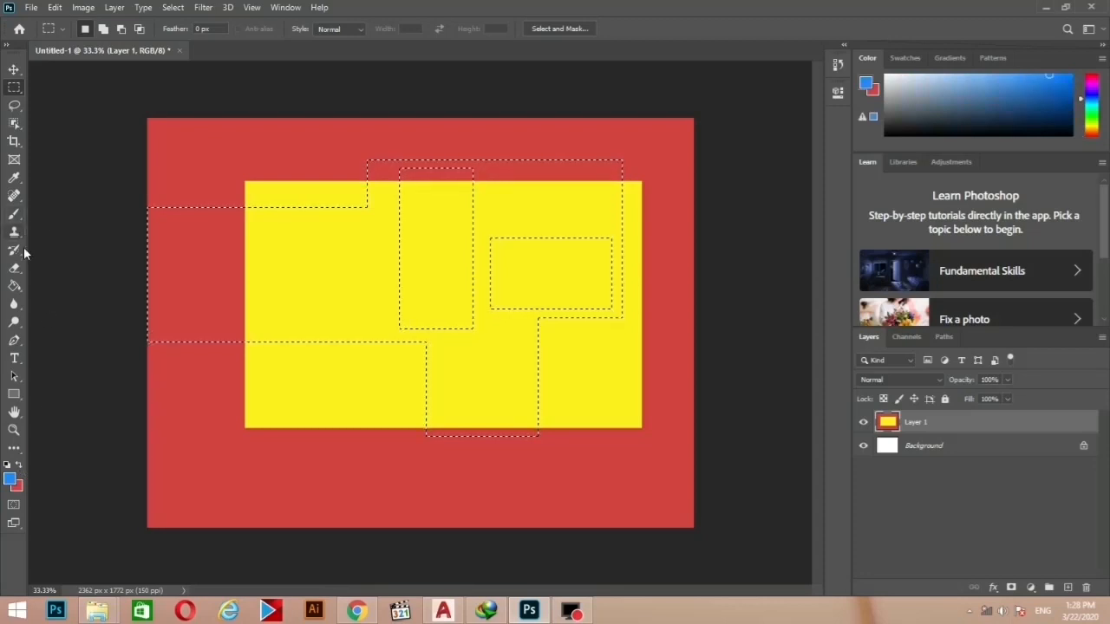
{"action": "left_click", "coordinate": [14, 285]}
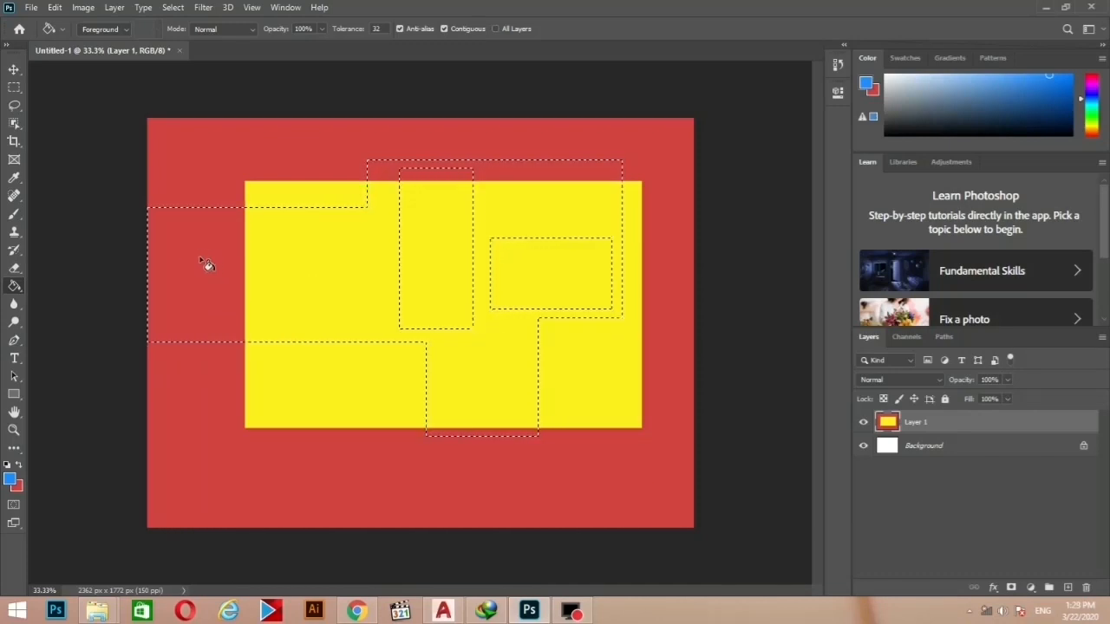
{"action": "left_click", "coordinate": [283, 268]}
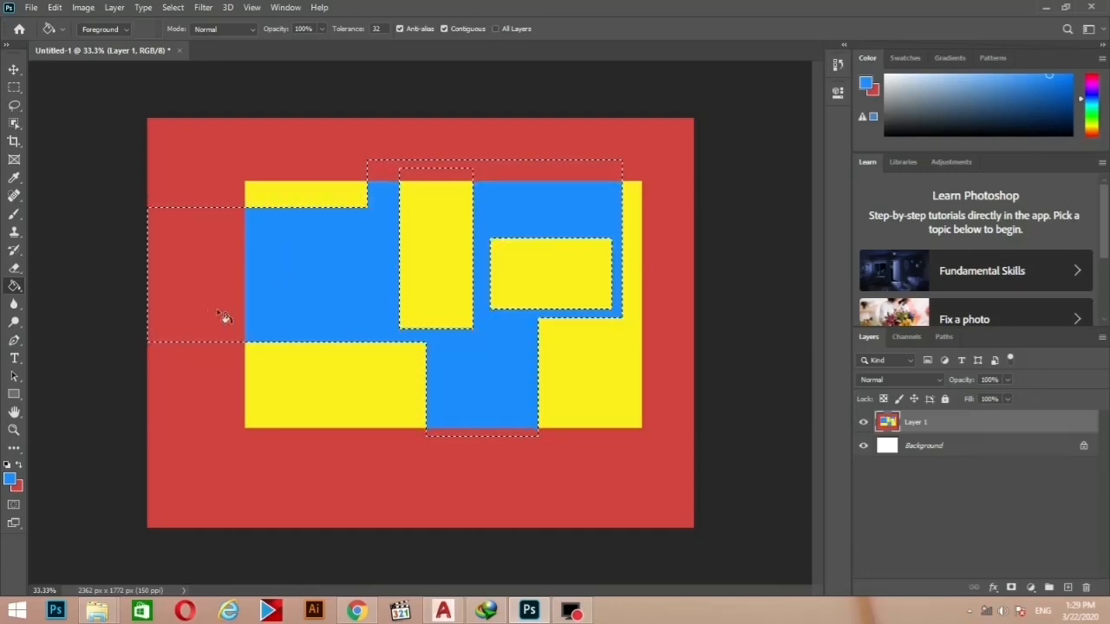
{"action": "left_click", "coordinate": [208, 250]}
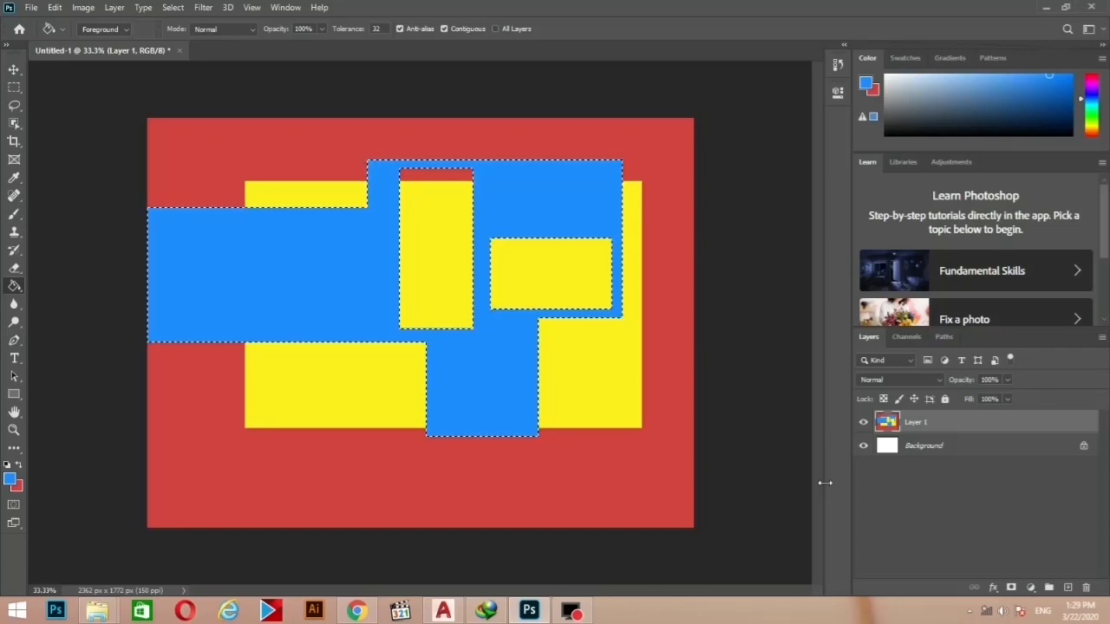
{"action": "key", "text": "ctrl+z"}
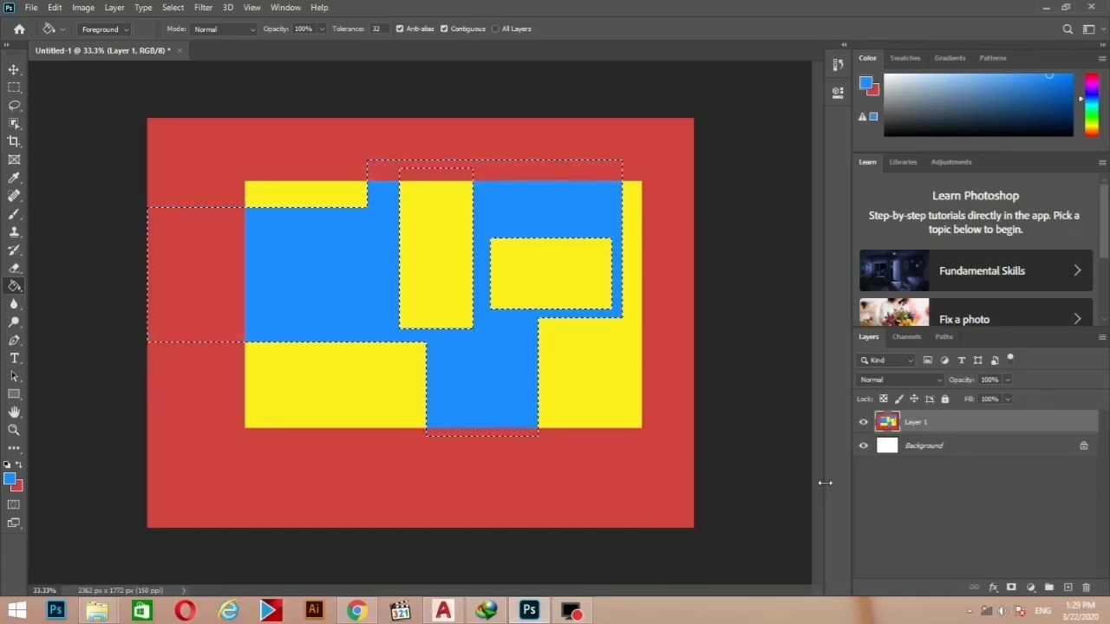
{"action": "key", "text": "ctrl+z"}
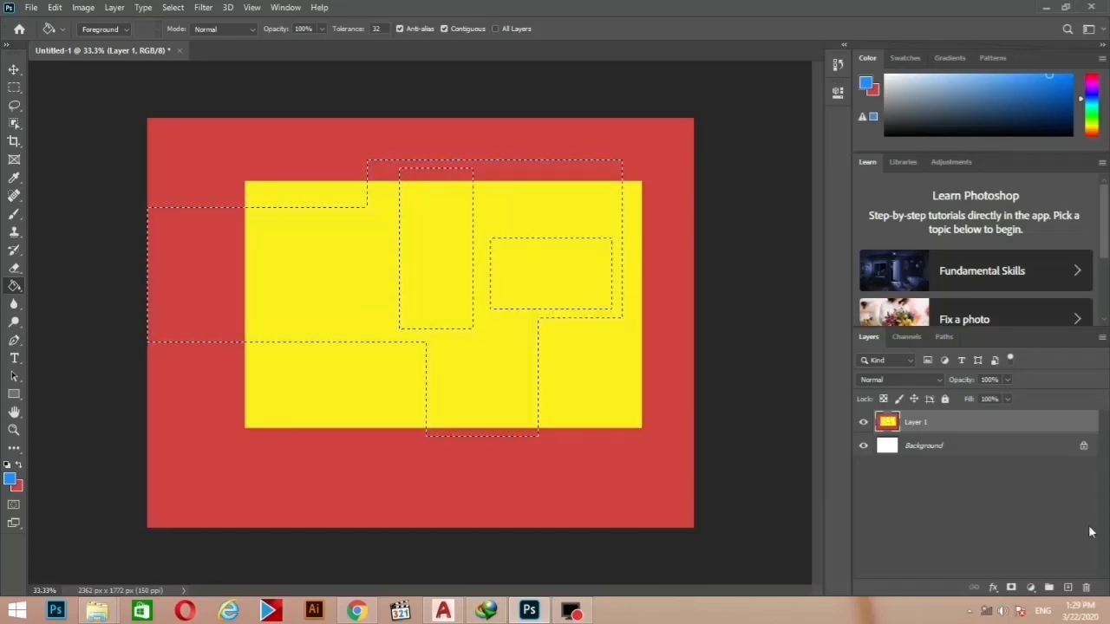
- Create a new layer above Layer 1, fill the compound selection on it with blue, and deselect
{"action": "left_click", "coordinate": [1067, 588]}
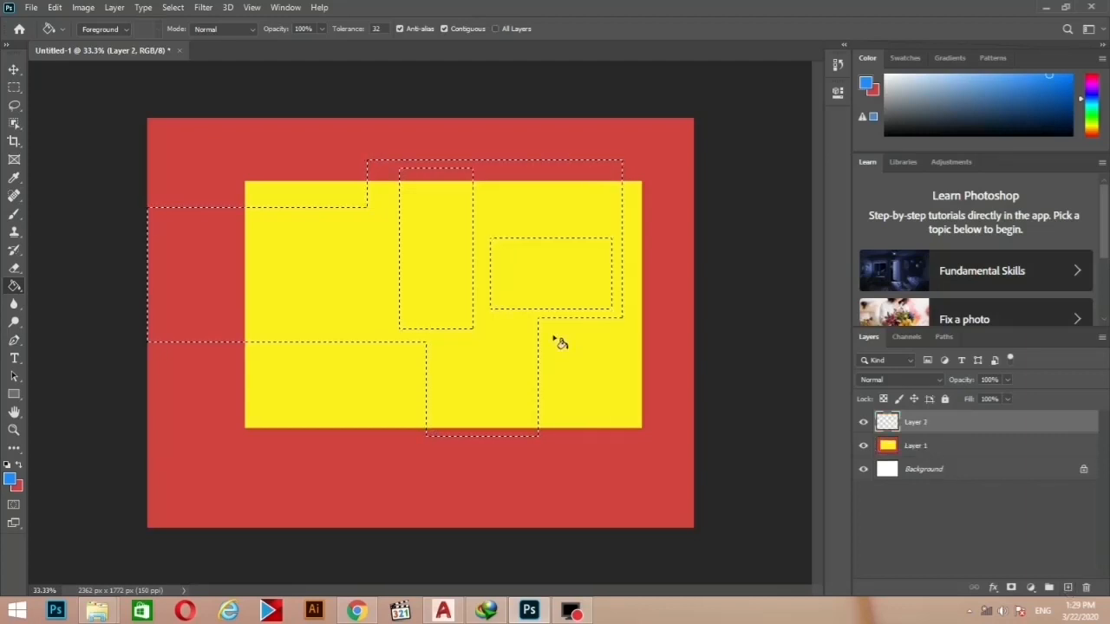
{"action": "left_click", "coordinate": [334, 274]}
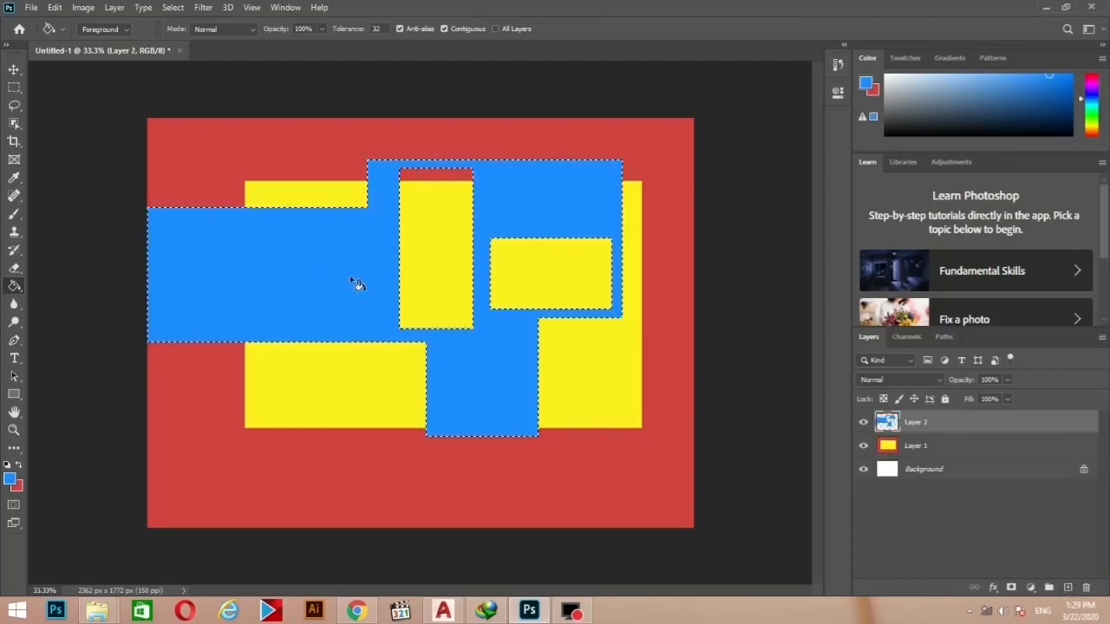
{"action": "key", "text": "ctrl+d"}
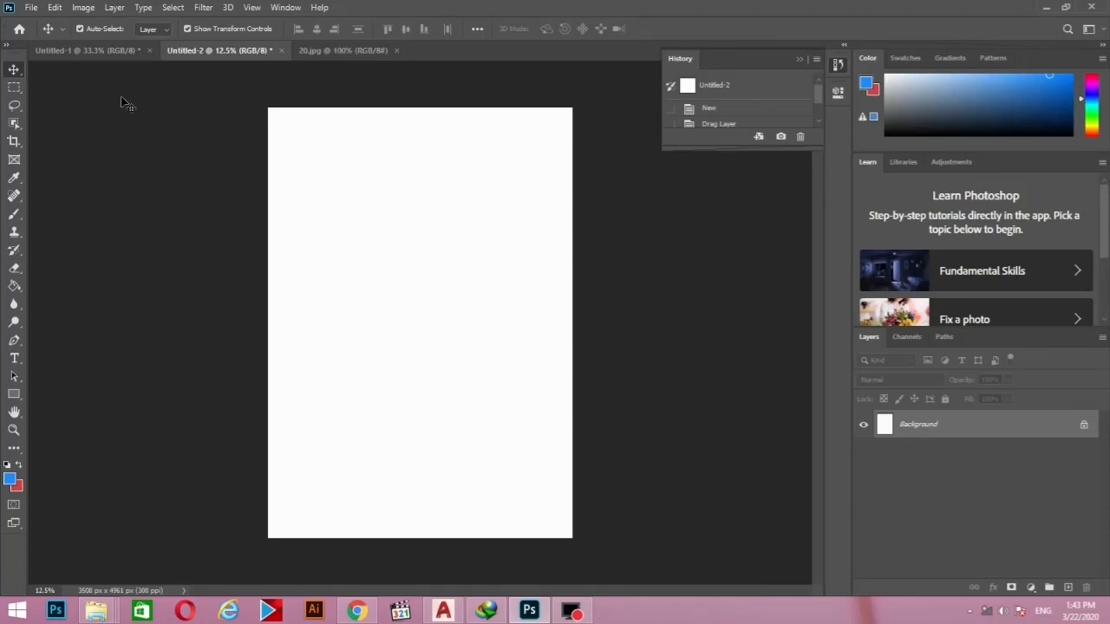
- Switch to the Untitled-1 document and delete Layer 2 and Layer 1
{"action": "left_click", "coordinate": [119, 51]}
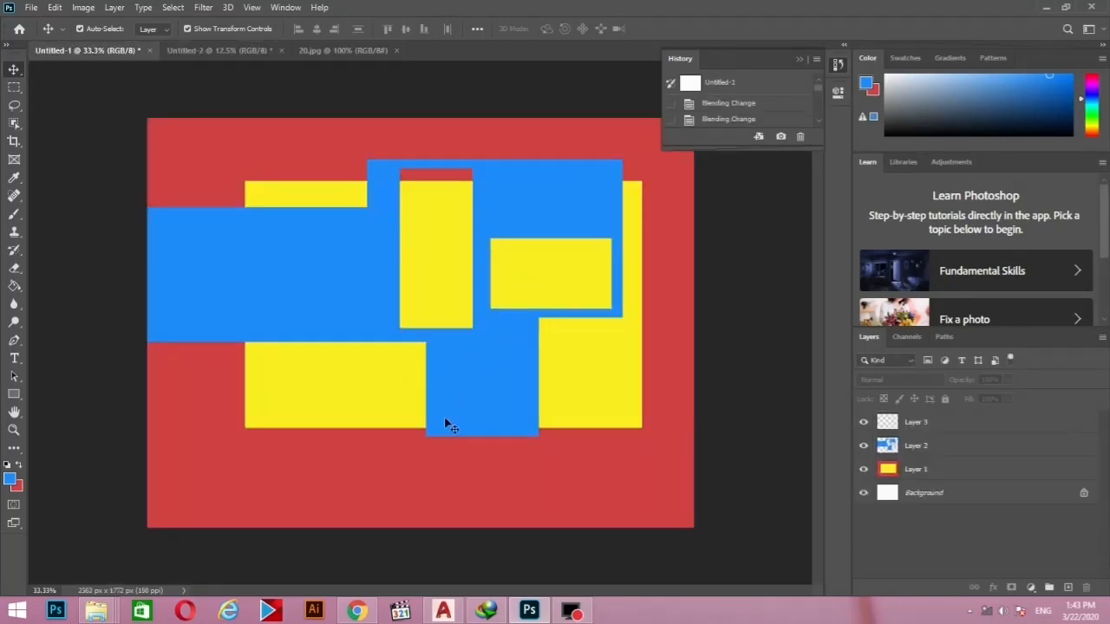
{"action": "left_click", "coordinate": [927, 444]}
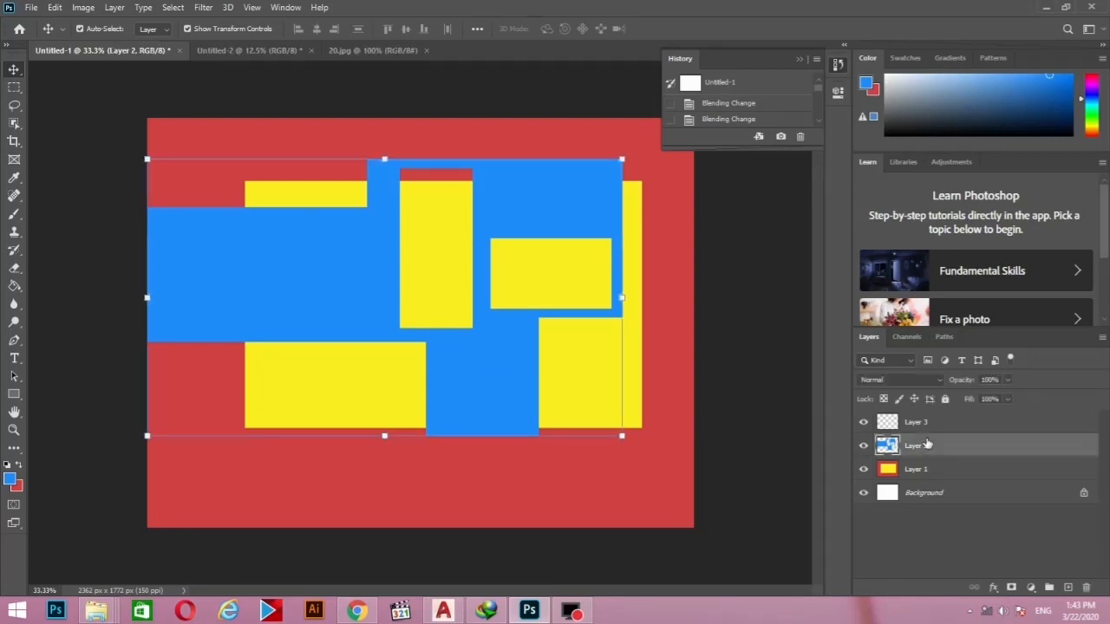
{"action": "key", "text": "Delete"}
{"action": "key", "text": "Delete"}
- Open 11.pdf from the Desktop and import its single page with the default PDF import settings
{"action": "left_click", "coordinate": [31, 8]}
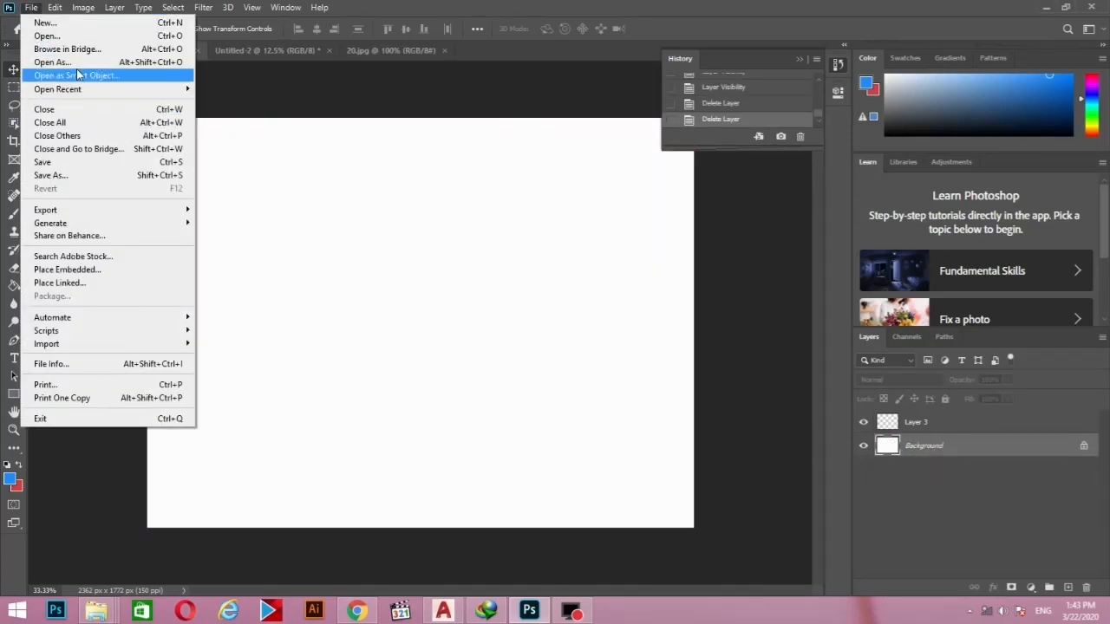
{"action": "left_click", "coordinate": [78, 37]}
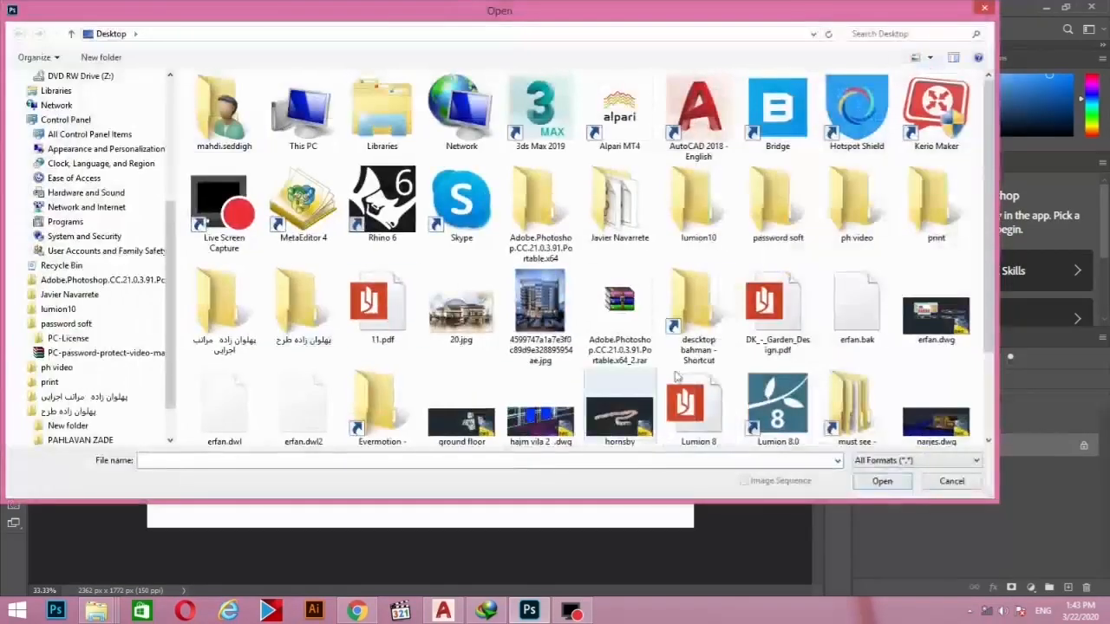
{"action": "left_click", "coordinate": [694, 407]}
{"action": "left_click", "coordinate": [365, 180]}
{"action": "double_click", "coordinate": [364, 180]}
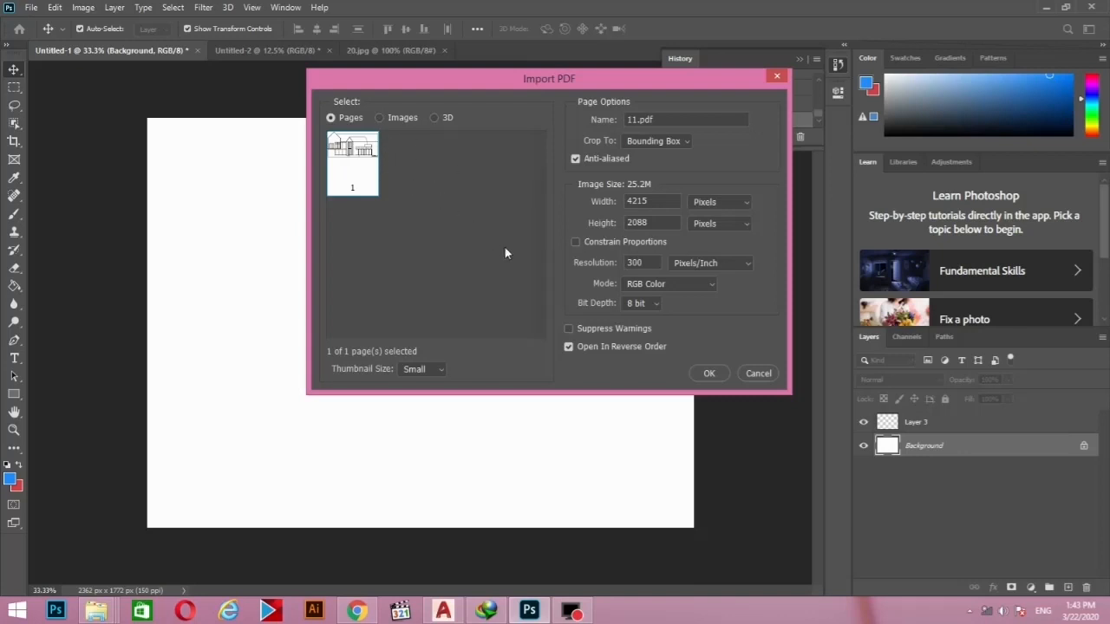
{"action": "left_click", "coordinate": [709, 374]}
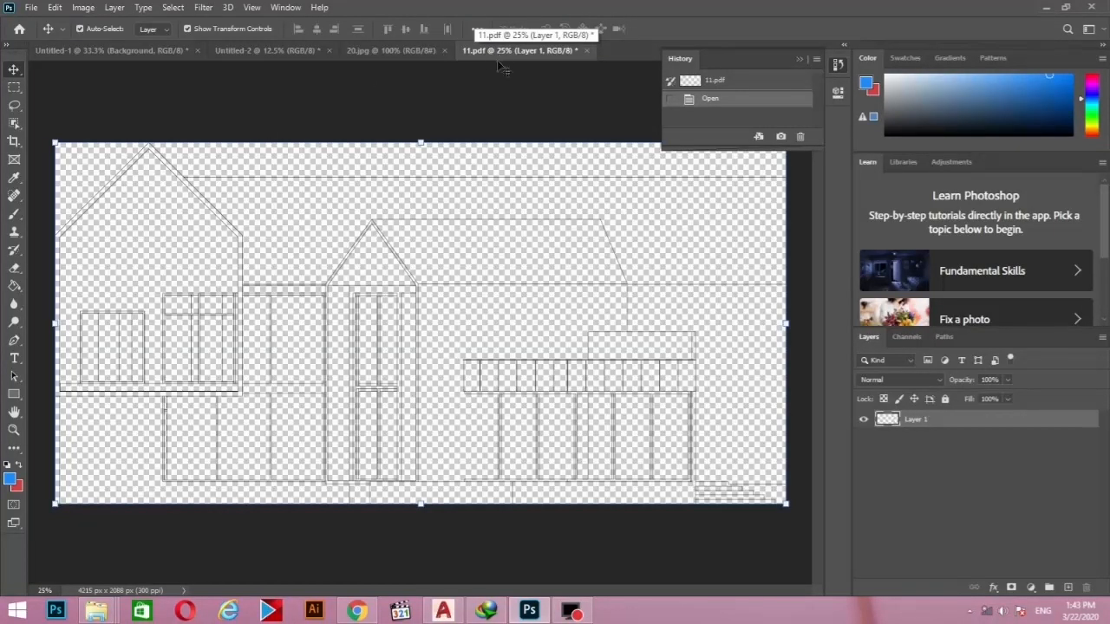
- Copy the house elevation layer from 11.pdf into the Untitled-1 document
{"action": "left_click", "coordinate": [493, 95]}
{"action": "left_click", "coordinate": [889, 425]}
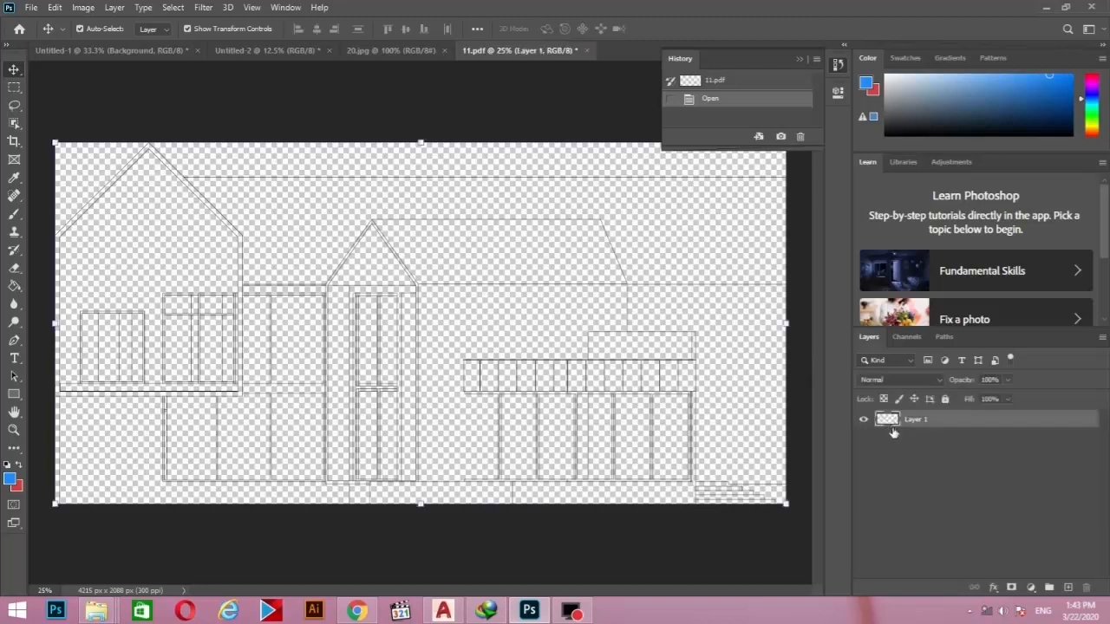
{"action": "mouse_move", "coordinate": [888, 422]}
{"action": "left_mouse_down"}
{"action": "mouse_move", "coordinate": [331, 187]}
{"action": "mouse_move", "coordinate": [140, 54]}
{"action": "mouse_move", "coordinate": [439, 274]}
{"action": "left_mouse_up"}
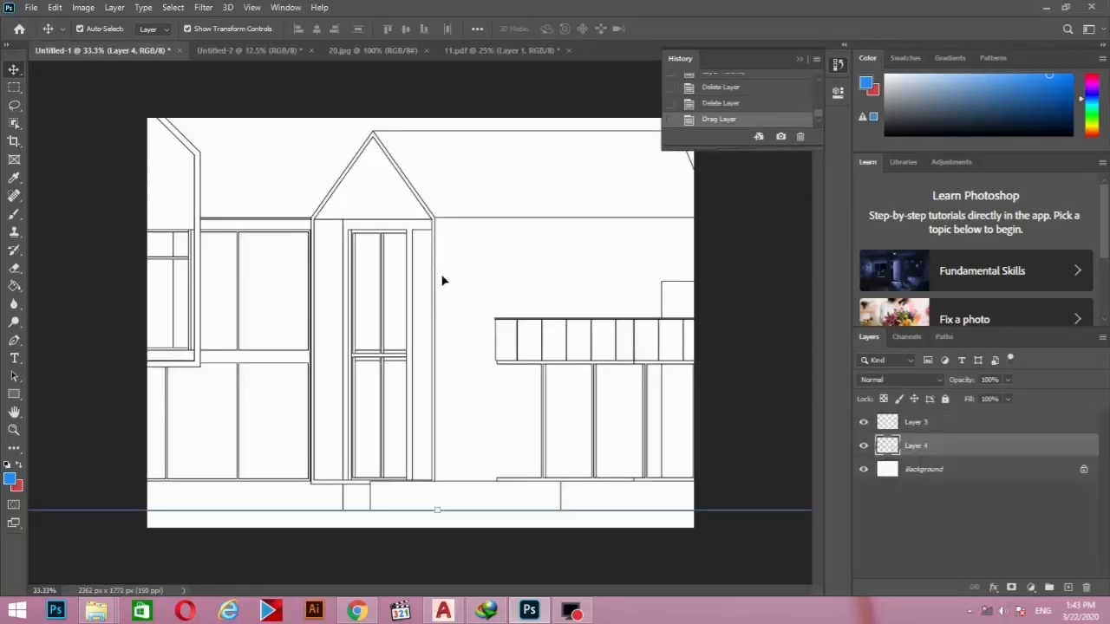
- Scale the house elevation on Layer 4 to 50% and move it to fit fully inside the canvas
{"action": "key", "text": "ctrl+minus"}
{"action": "key", "text": "ctrl+minus"}
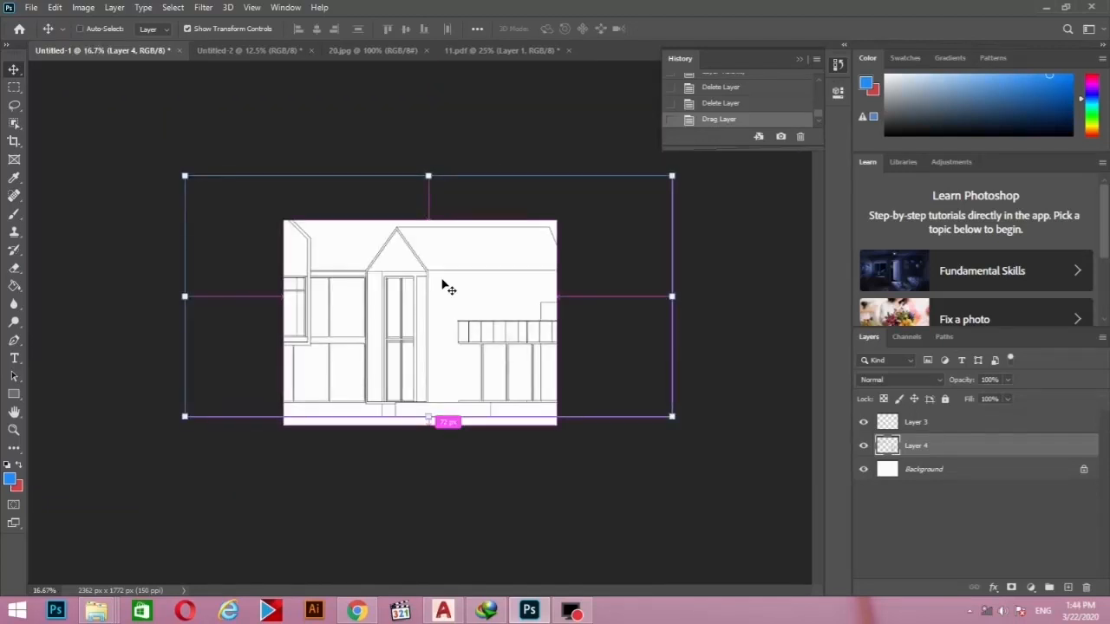
{"action": "key", "text": "ctrl+plus"}
{"action": "key", "text": "ctrl+plus"}
{"action": "key", "text": "ctrl+minus"}
{"action": "key", "text": "ctrl+plus"}
{"action": "key", "text": "ctrl+minus"}
{"action": "key", "text": "ctrl+plus"}
{"action": "key", "text": "ctrl+minus"}
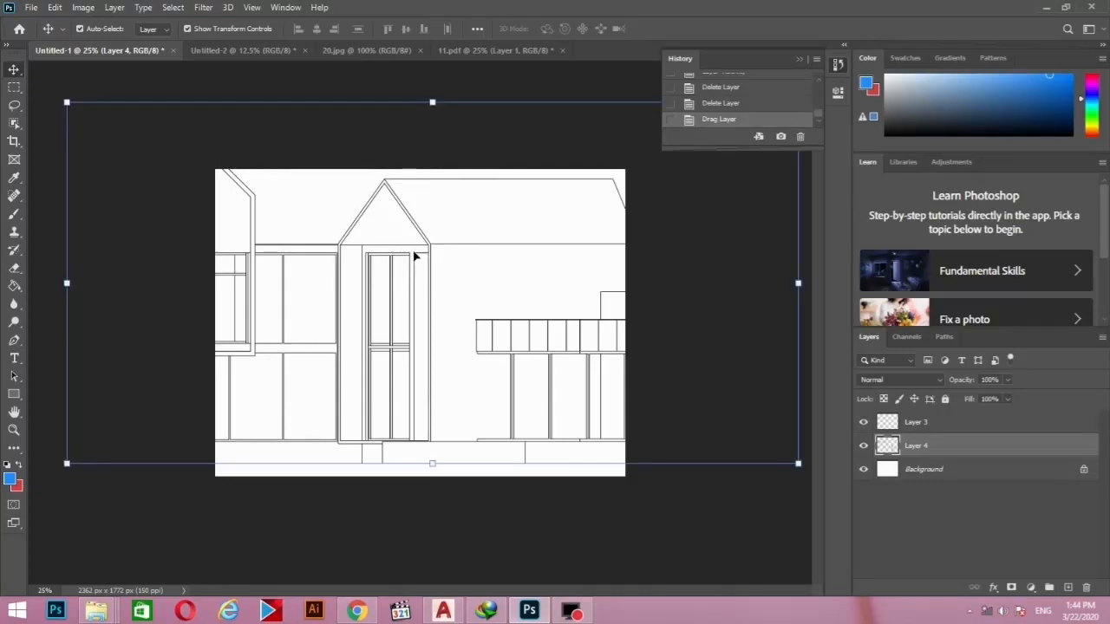
{"action": "left_click_drag", "start_coordinate": [798, 465], "coordinate": [429, 336]}
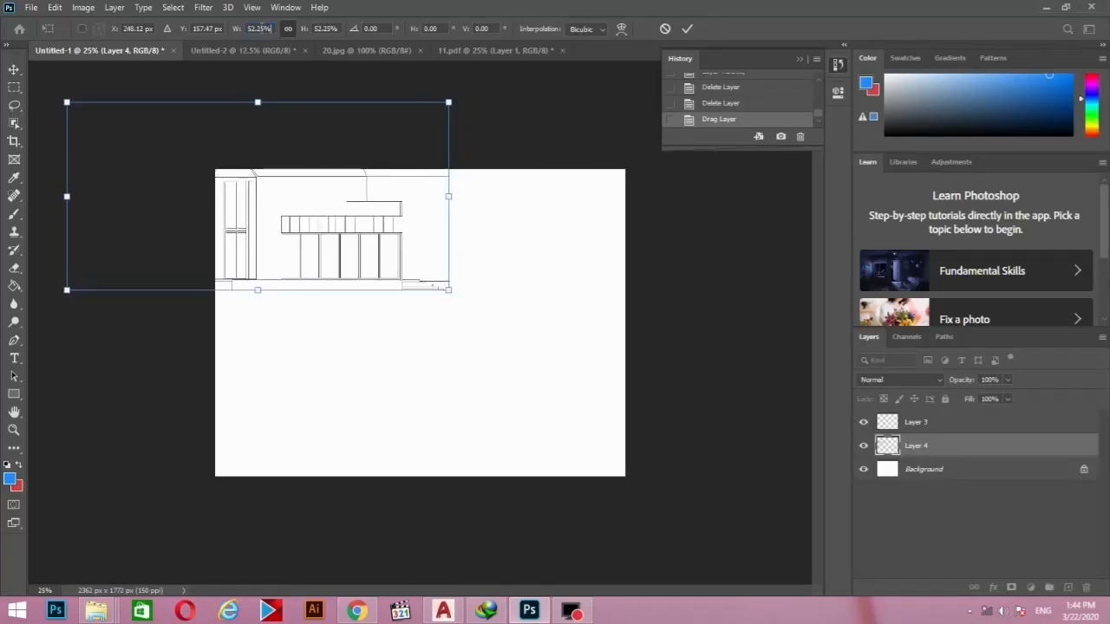
{"action": "type", "text": "50"}
{"action": "left_click_drag", "start_coordinate": [223, 31], "coordinate": [190, 31]}
{"action": "type", "text": "50"}
{"action": "key", "text": "Return"}
{"action": "mouse_move", "coordinate": [300, 202]}
{"action": "left_mouse_down"}
{"action": "mouse_move", "coordinate": [480, 328]}
{"action": "mouse_move", "coordinate": [463, 346]}
{"action": "mouse_move", "coordinate": [474, 359]}
{"action": "left_mouse_up"}
{"action": "key", "text": "Return"}
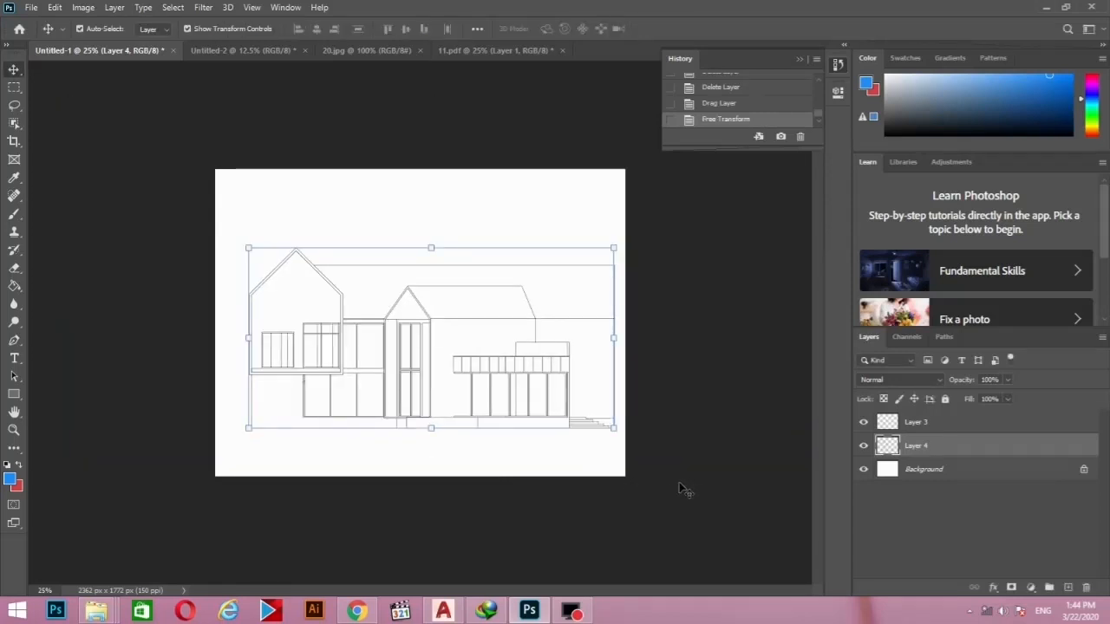
- Make red the foreground color and fill the two wall areas around the flat-roofed annex with the Paint Bucket on Layer 4
{"action": "left_click", "coordinate": [14, 87]}
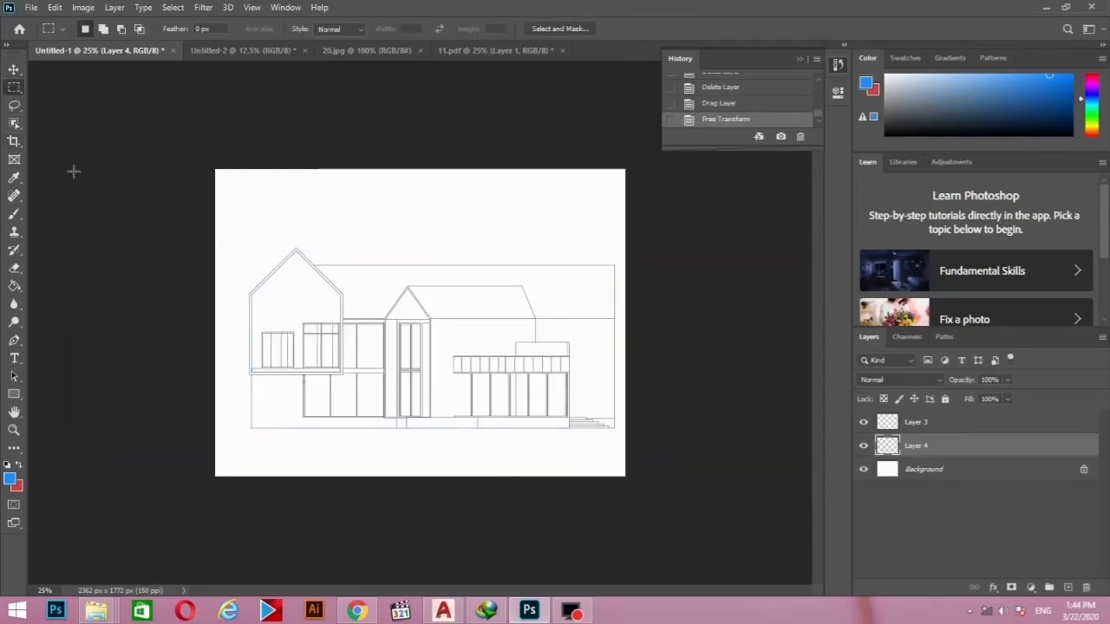
{"action": "left_click", "coordinate": [20, 468]}
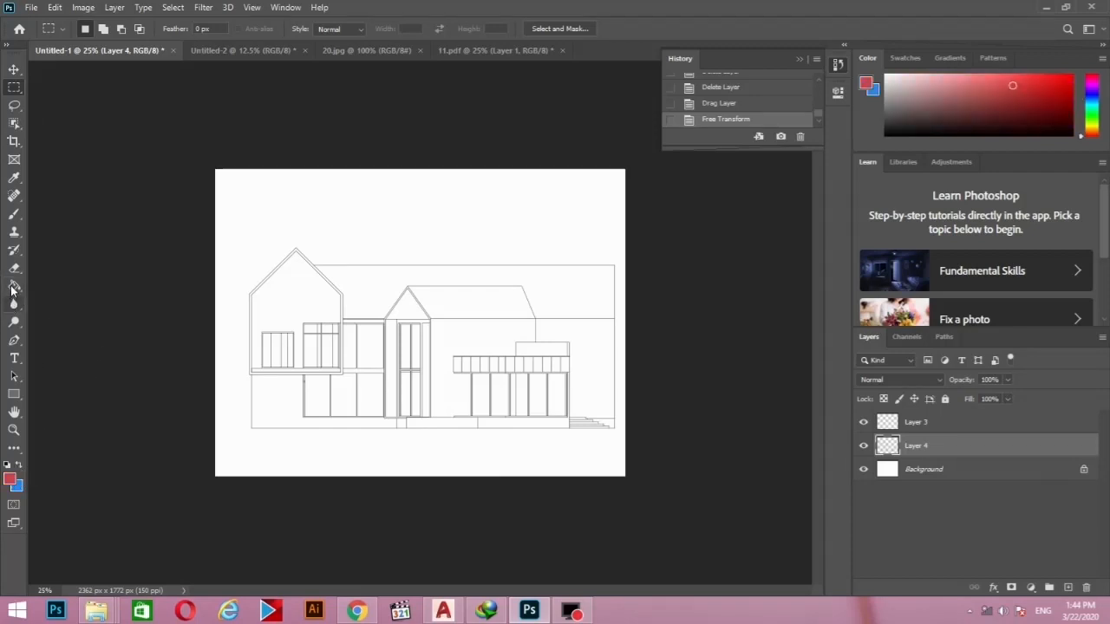
{"action": "left_click", "coordinate": [14, 286]}
{"action": "left_click", "coordinate": [864, 446]}
{"action": "left_click", "coordinate": [863, 446]}
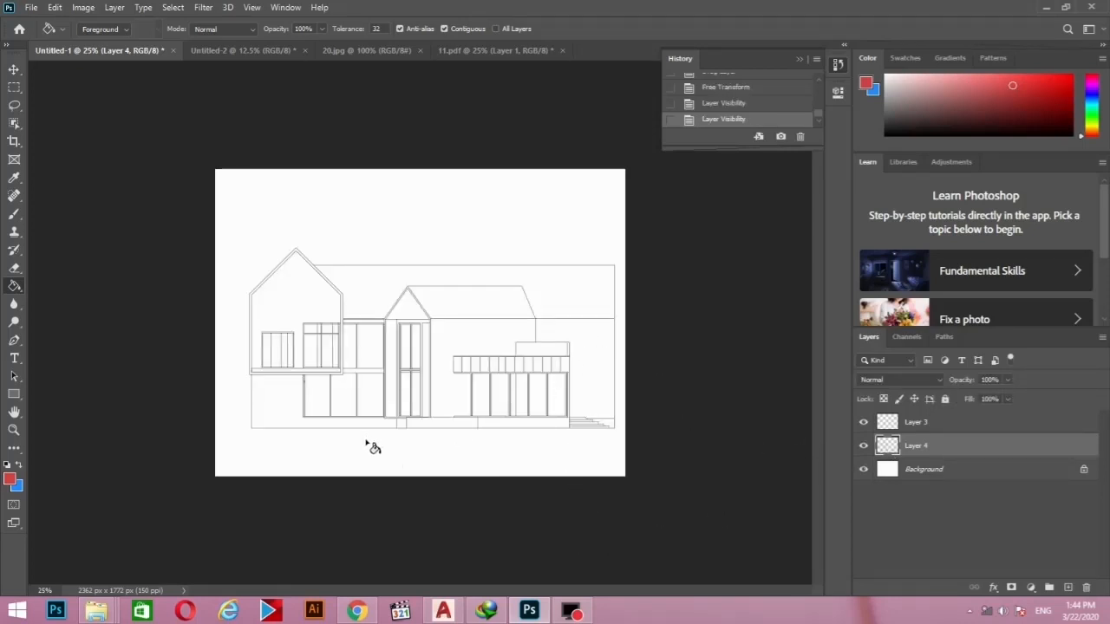
{"action": "left_click", "coordinate": [576, 337]}
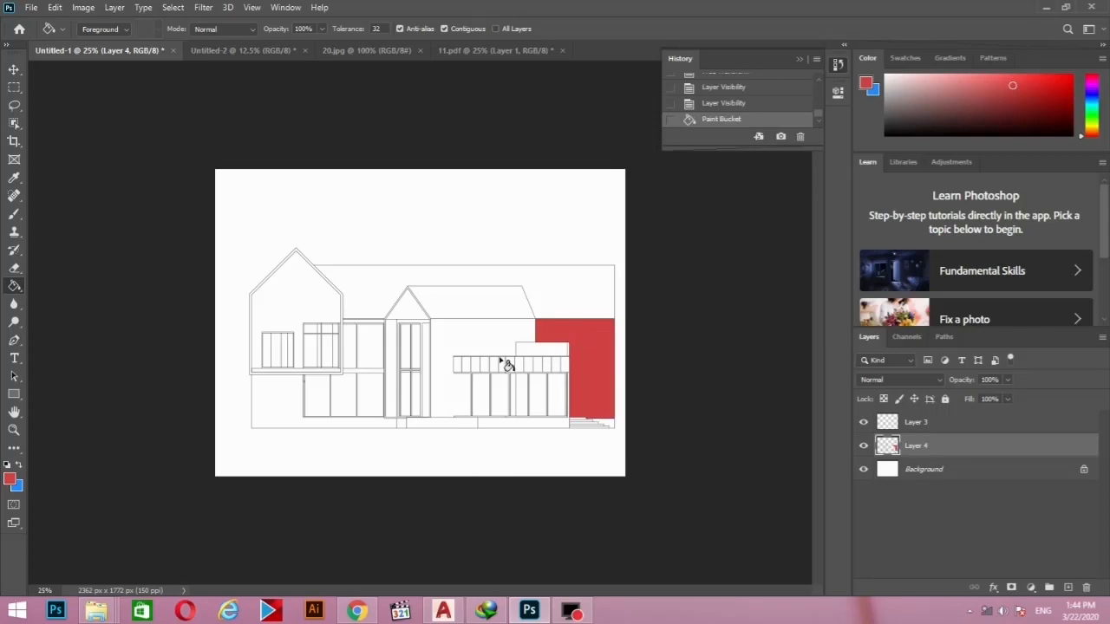
{"action": "left_click", "coordinate": [449, 344]}
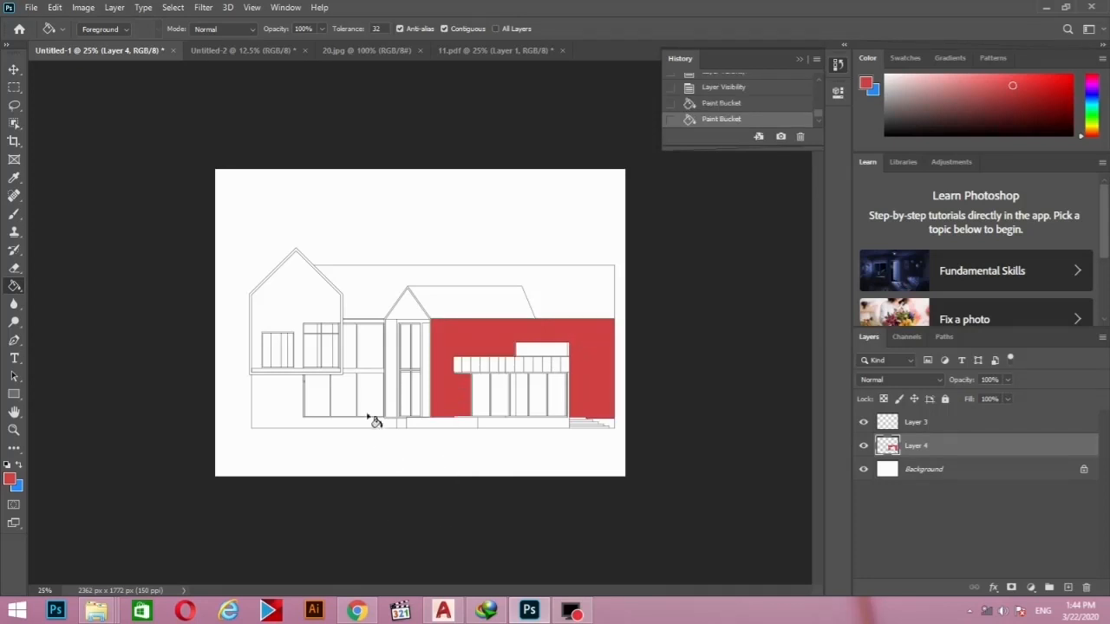
- Fill the lower left wall, the base strips, the area beside the steps and the large rear roof with red
{"action": "left_click", "coordinate": [265, 418]}
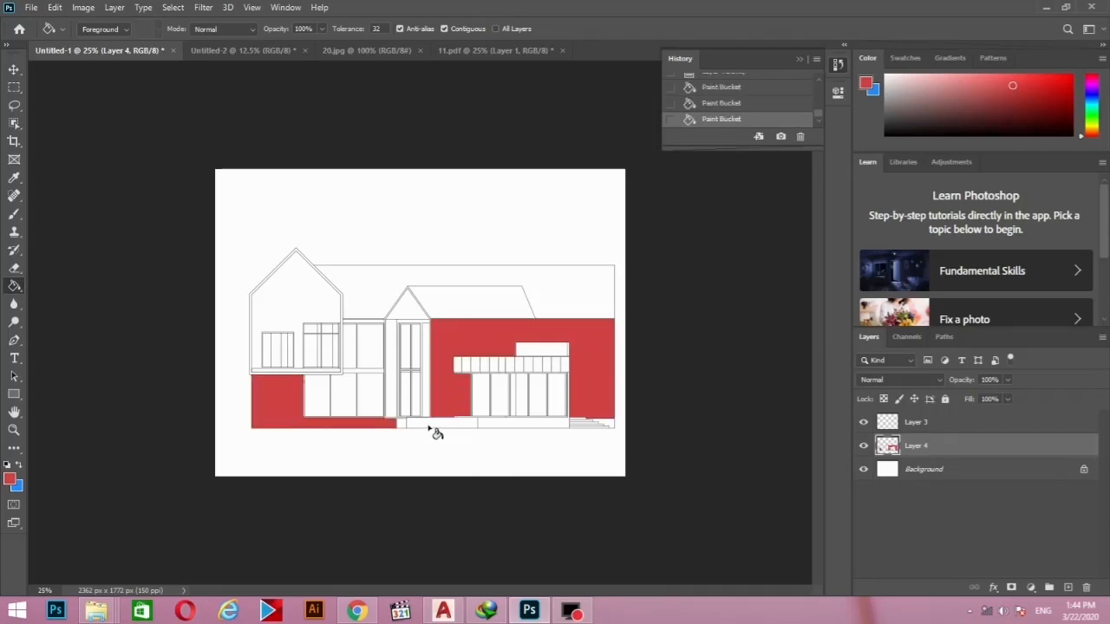
{"action": "left_click", "coordinate": [429, 425]}
{"action": "left_click", "coordinate": [516, 424]}
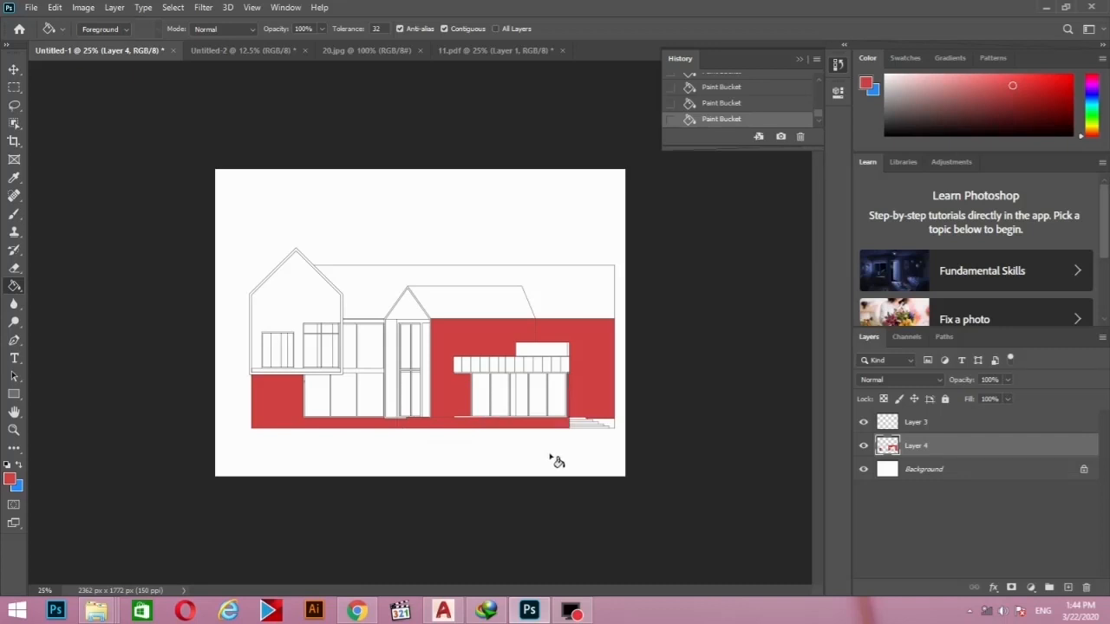
{"action": "left_click", "coordinate": [607, 425]}
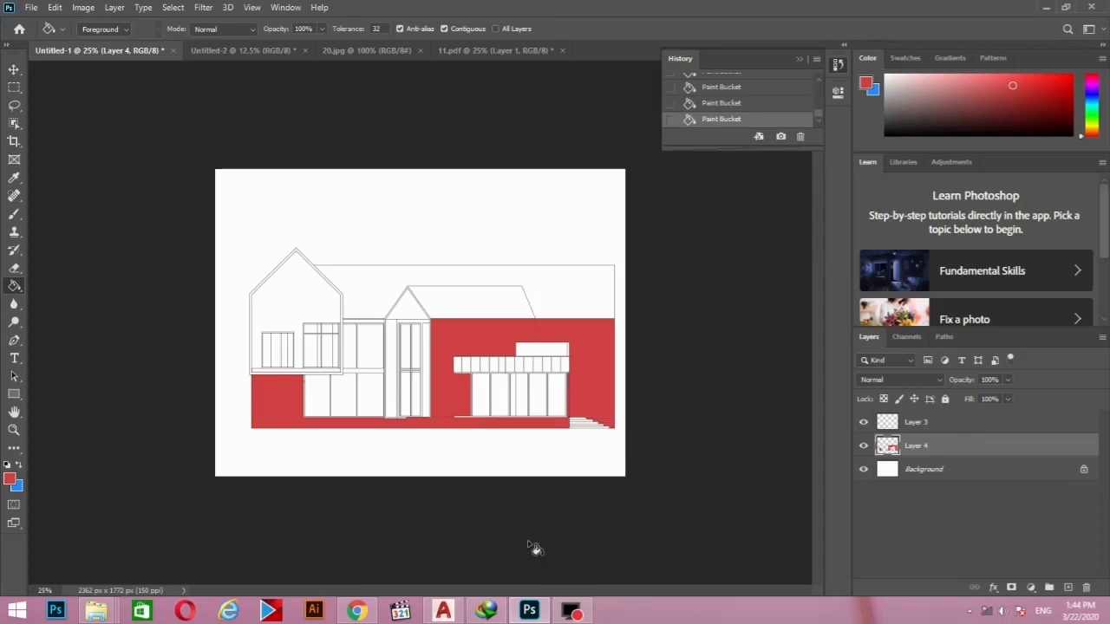
{"action": "left_click", "coordinate": [423, 300]}
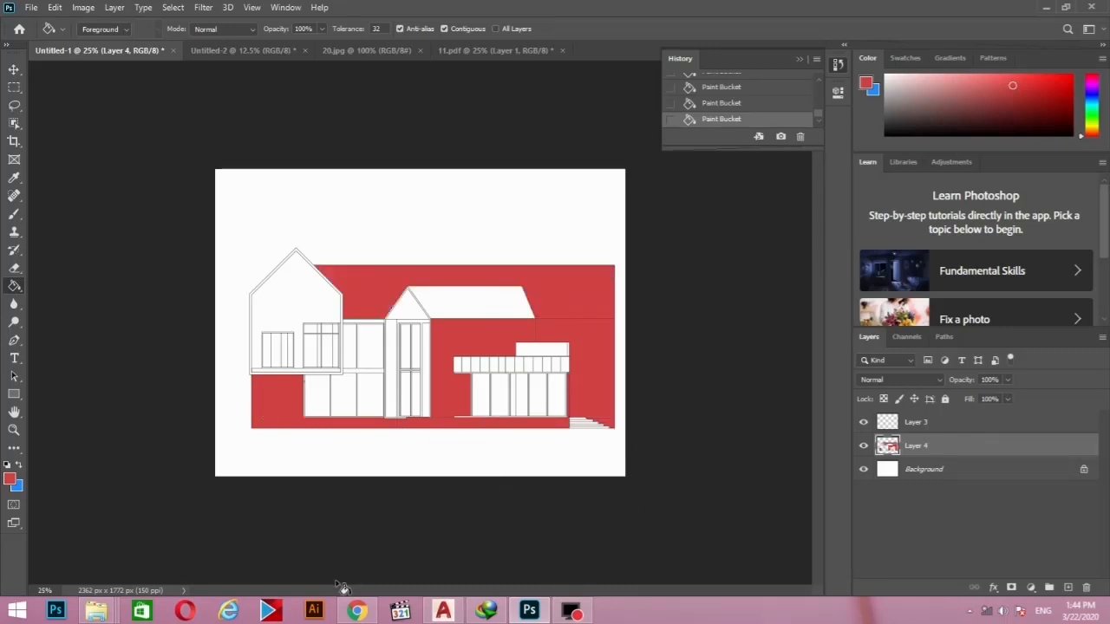
- Change the foreground color to a light turquoise
{"action": "left_click", "coordinate": [10, 479]}
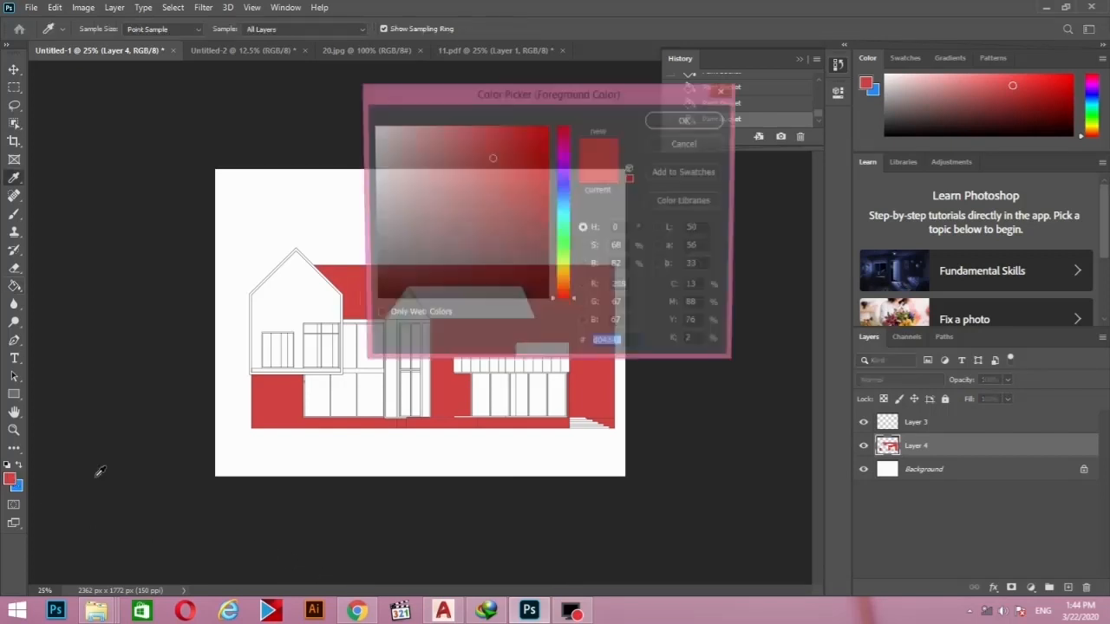
{"action": "left_click_drag", "start_coordinate": [558, 227], "coordinate": [564, 218]}
{"action": "left_click_drag", "start_coordinate": [503, 142], "coordinate": [469, 129]}
{"action": "left_click", "coordinate": [666, 121]}
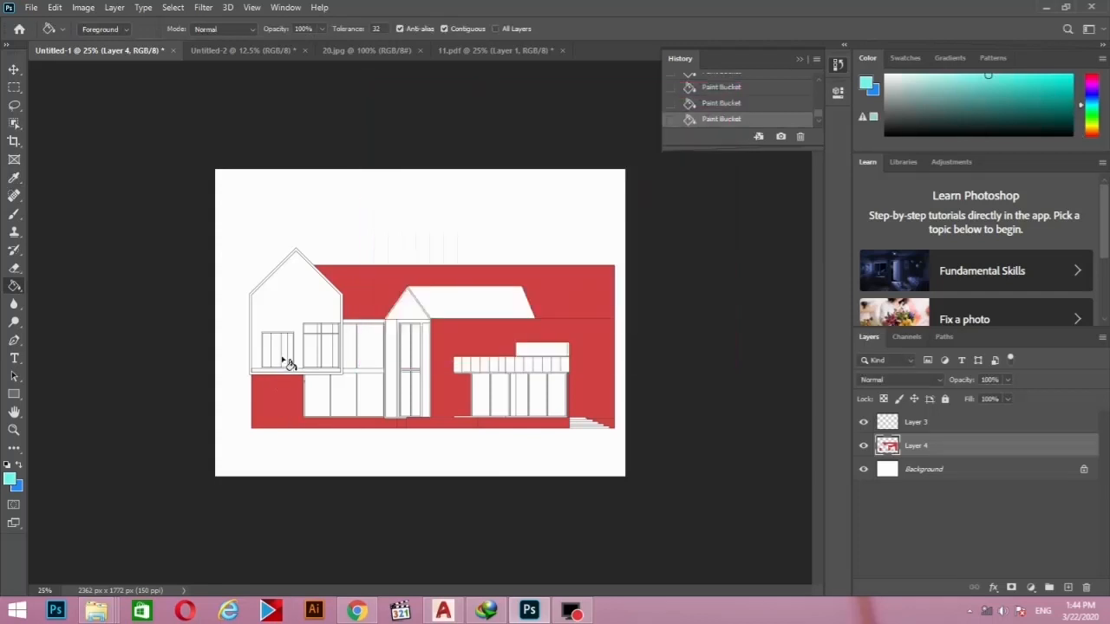
- Fill the window panes of the left gabled volume with turquoise
{"action": "left_click", "coordinate": [279, 361]}
{"action": "left_click", "coordinate": [268, 355]}
{"action": "left_click", "coordinate": [289, 355]}
{"action": "left_click", "coordinate": [314, 356]}
{"action": "left_click", "coordinate": [332, 355]}
{"action": "left_click", "coordinate": [333, 330]}
{"action": "scroll", "coordinate": [308, 375], "scroll_direction": "up", "scroll_amount": 3}
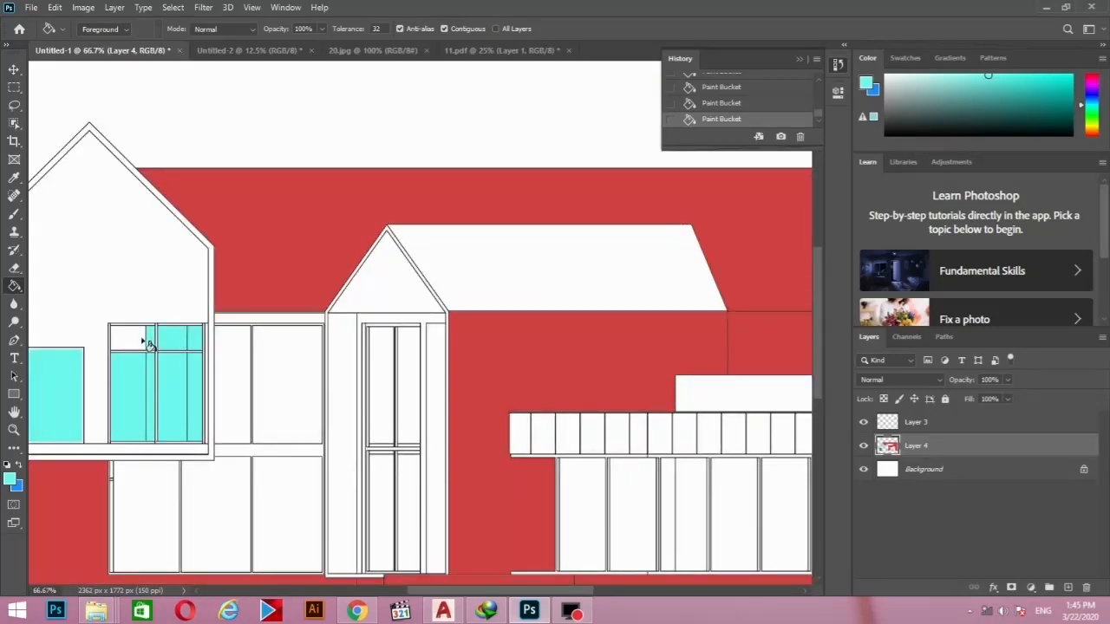
{"action": "left_click", "coordinate": [142, 341]}
- Fill the upper and lower glass panels between the two gabled volumes, including those under the overhang, with turquoise
{"action": "left_click", "coordinate": [231, 363]}
{"action": "left_click", "coordinate": [280, 359]}
{"action": "scroll", "coordinate": [288, 491], "scroll_direction": "down", "scroll_amount": 1}
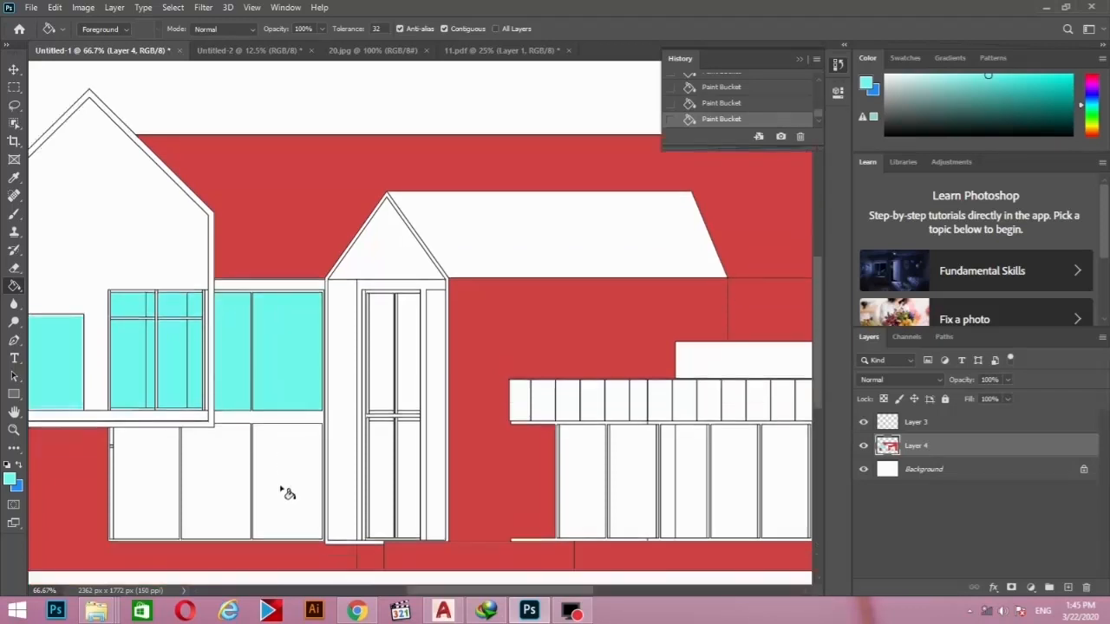
{"action": "left_click", "coordinate": [287, 485]}
{"action": "left_click", "coordinate": [236, 476]}
{"action": "left_click", "coordinate": [166, 465]}
- Fill the four panes of the tall window in the central gabled volume with turquoise
{"action": "left_click", "coordinate": [382, 398]}
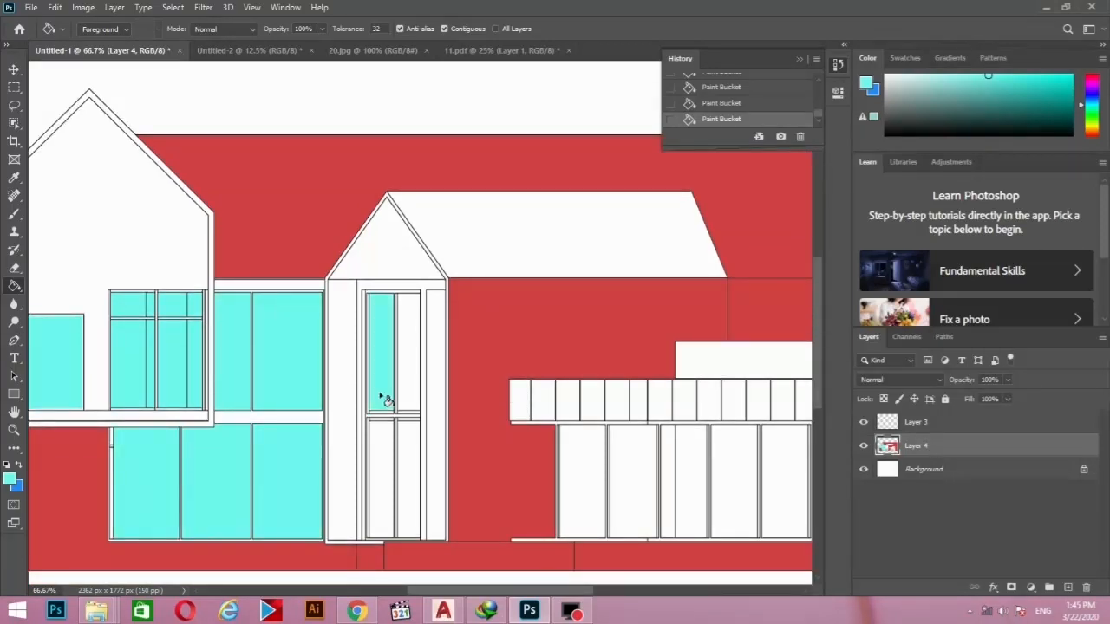
{"action": "left_click", "coordinate": [379, 469]}
{"action": "left_click", "coordinate": [416, 451]}
{"action": "left_click", "coordinate": [414, 377]}
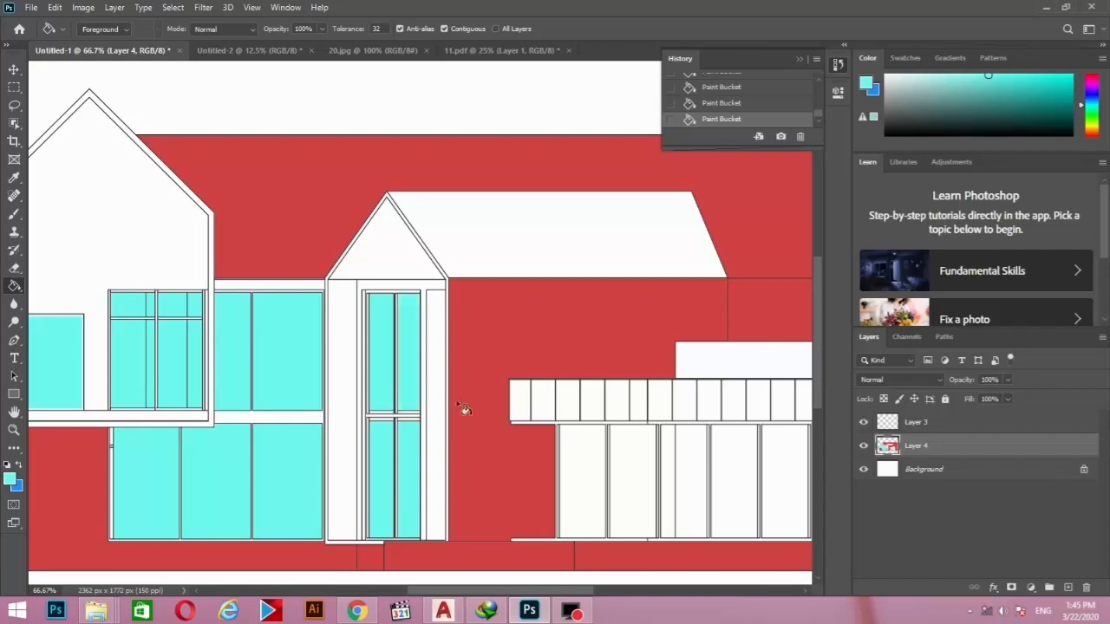
- Fill the annex's glass panels below the canopy and the rectangle above it with turquoise
{"action": "scroll", "coordinate": [526, 433], "scroll_direction": "down", "scroll_amount": 1}
{"action": "key", "text": "ctrl+minus"}
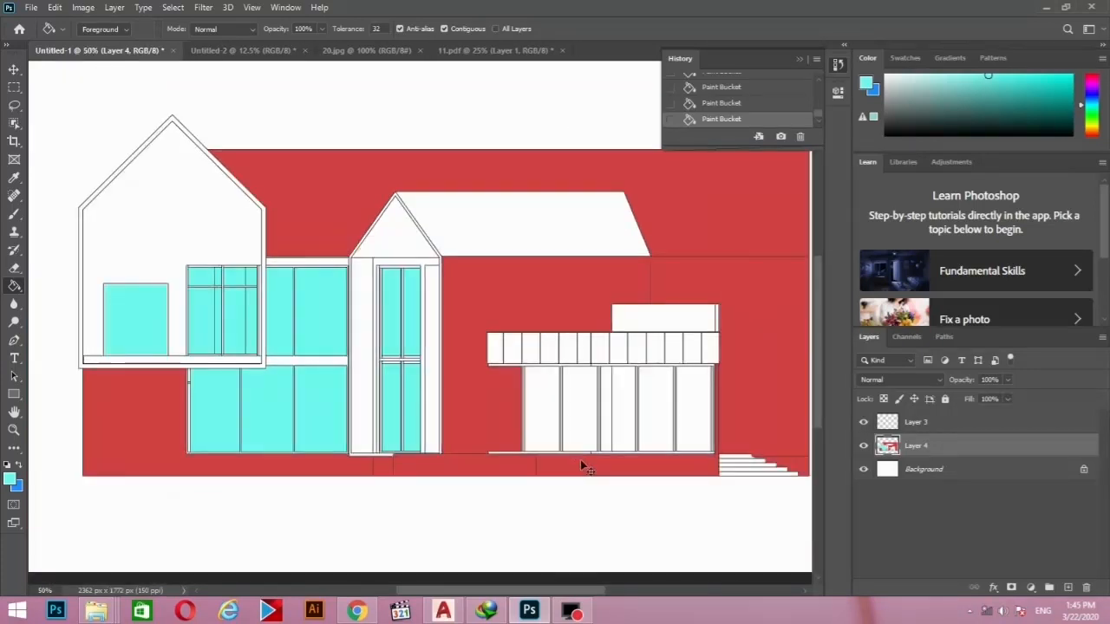
{"action": "left_click", "coordinate": [538, 428]}
{"action": "left_click", "coordinate": [590, 412]}
{"action": "left_click", "coordinate": [607, 406]}
{"action": "left_click", "coordinate": [624, 404]}
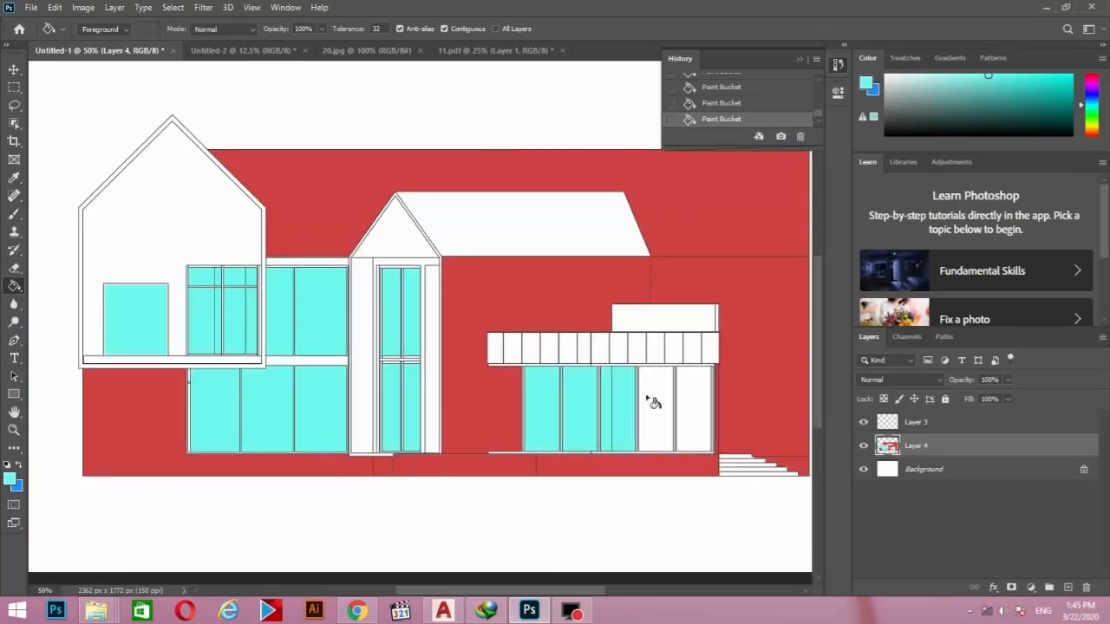
{"action": "left_click", "coordinate": [657, 399]}
{"action": "left_click", "coordinate": [699, 399]}
{"action": "left_click", "coordinate": [687, 324]}
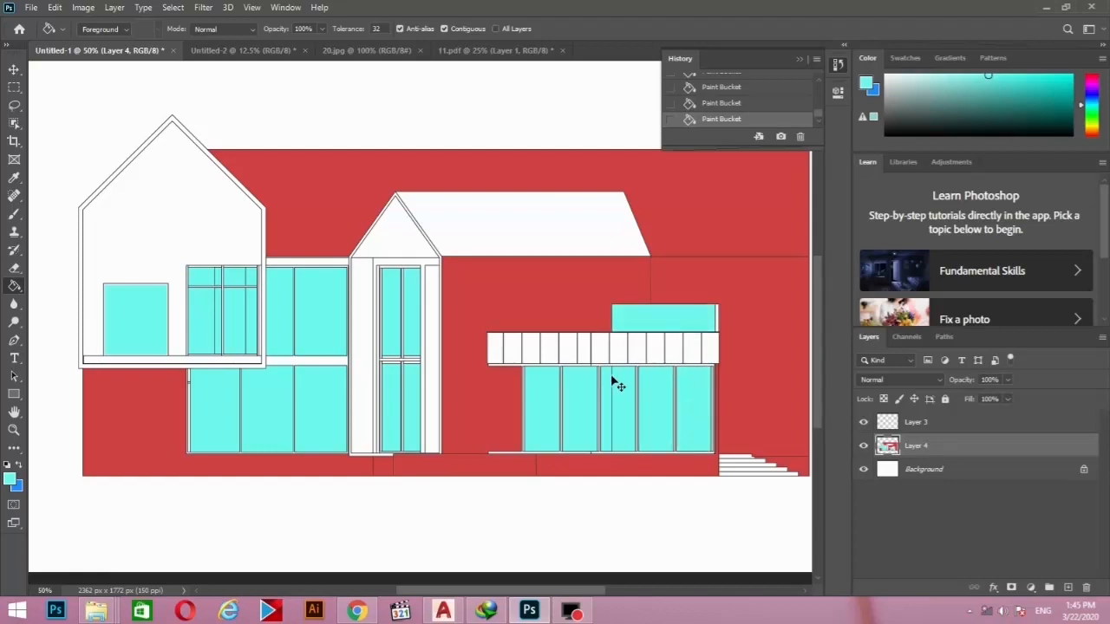
- Set the foreground colour to grey #5f5f5f and fill the wall of the left gabled volume
{"action": "key", "text": "ctrl+minus"}
{"action": "key", "text": "ctrl+minus"}
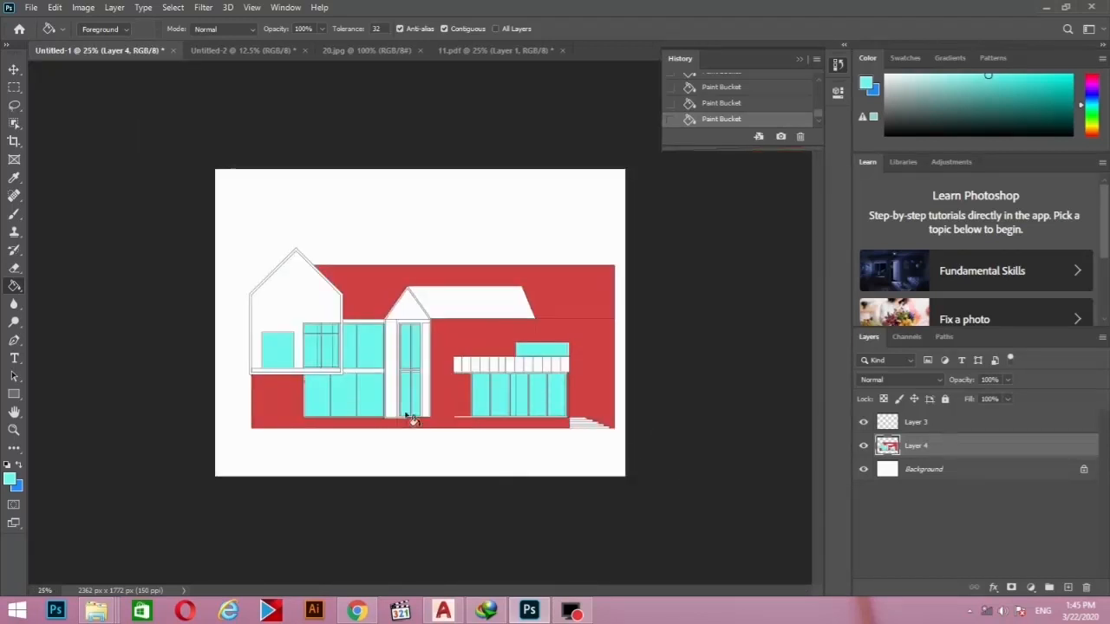
{"action": "left_click", "coordinate": [10, 476]}
{"action": "left_click_drag", "start_coordinate": [513, 249], "coordinate": [374, 255]}
{"action": "left_click", "coordinate": [373, 237]}
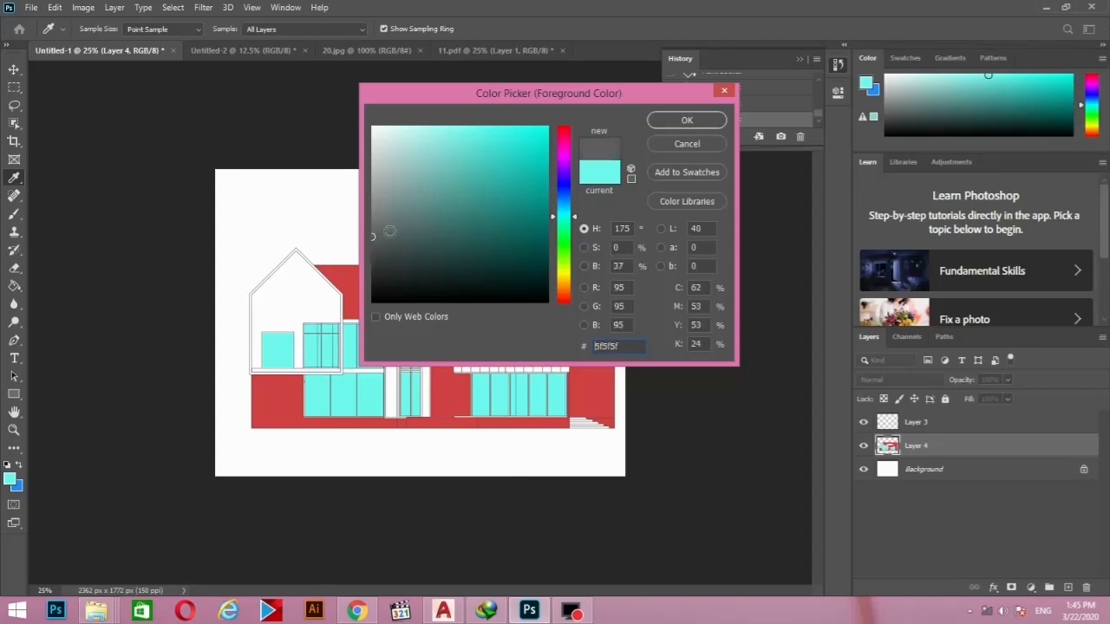
{"action": "left_click", "coordinate": [686, 120]}
{"action": "left_click", "coordinate": [303, 297]}
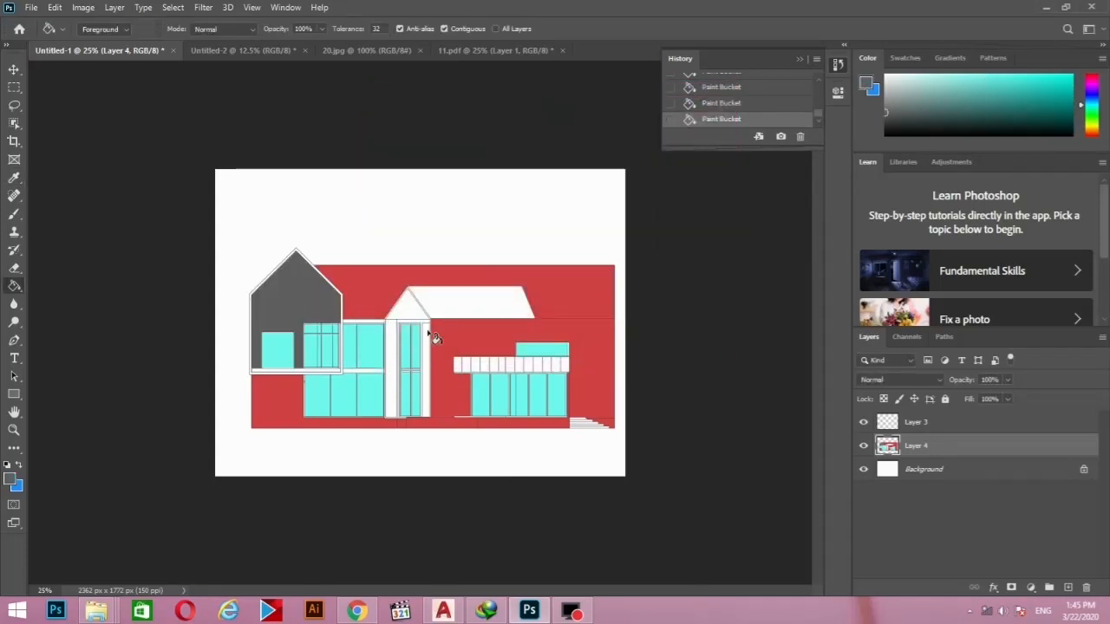
- Fill the central volume's gable and side walls, the sloped roof beside it and the wall around the annex with grey
{"action": "left_click", "coordinate": [411, 316]}
{"action": "left_click", "coordinate": [391, 349]}
{"action": "left_click", "coordinate": [427, 340]}
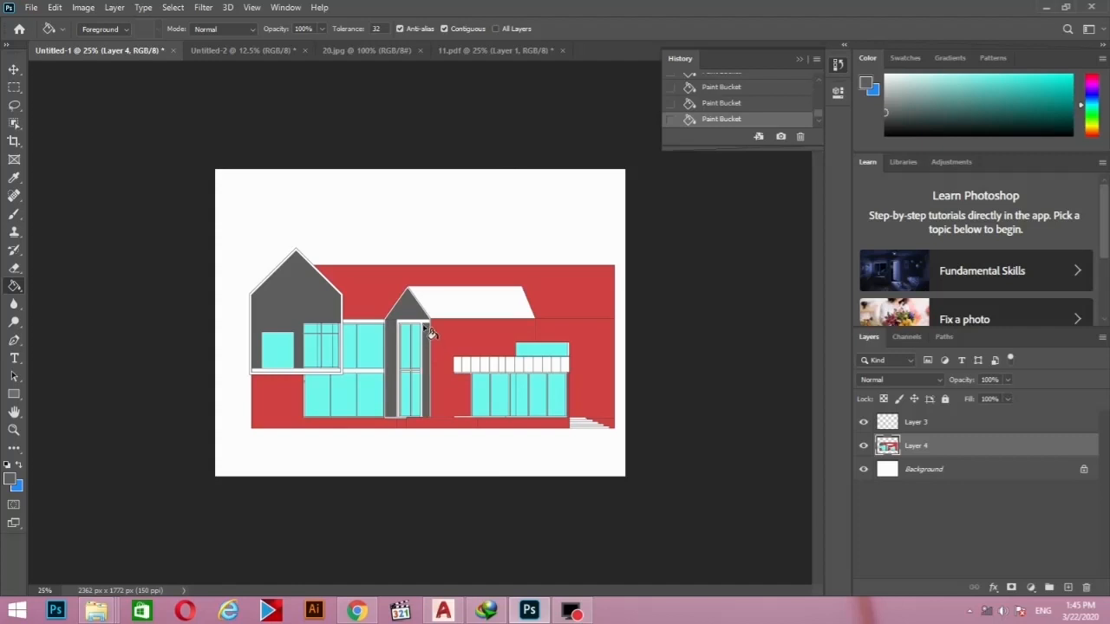
{"action": "left_click", "coordinate": [424, 329]}
{"action": "left_click", "coordinate": [466, 306]}
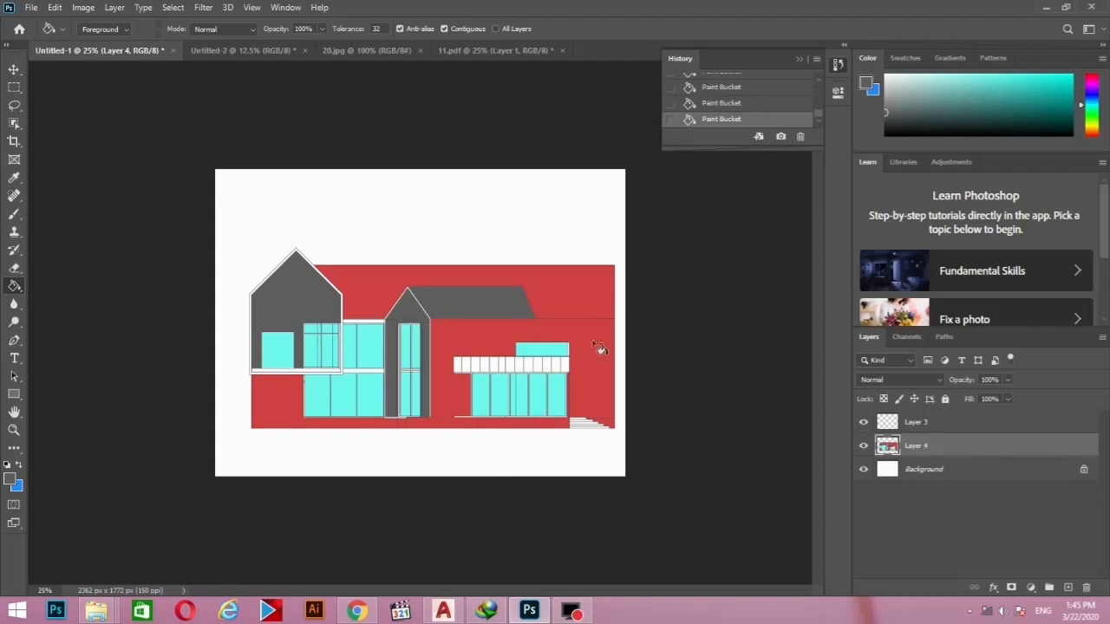
{"action": "left_click", "coordinate": [482, 340]}
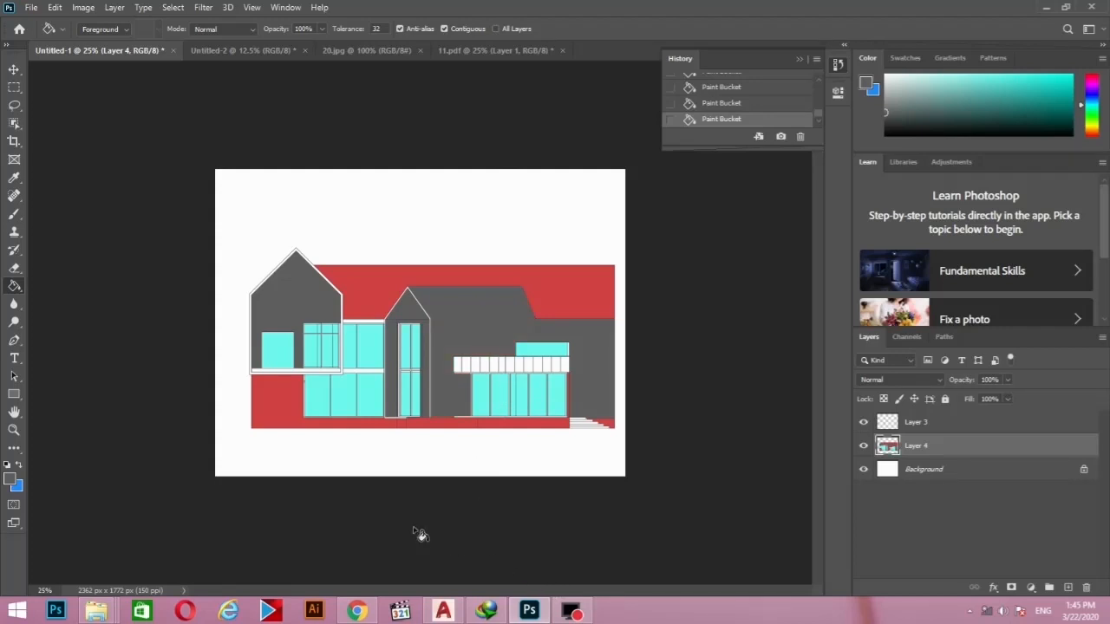
- Set the foreground colour to dark grey #414141 and refill the central volume's gable and side walls and the left gabled wall
{"action": "left_click", "coordinate": [10, 477]}
{"action": "mouse_move", "coordinate": [373, 257]}
{"action": "left_mouse_down"}
{"action": "mouse_move", "coordinate": [371, 279]}
{"action": "mouse_move", "coordinate": [372, 255]}
{"action": "left_mouse_up"}
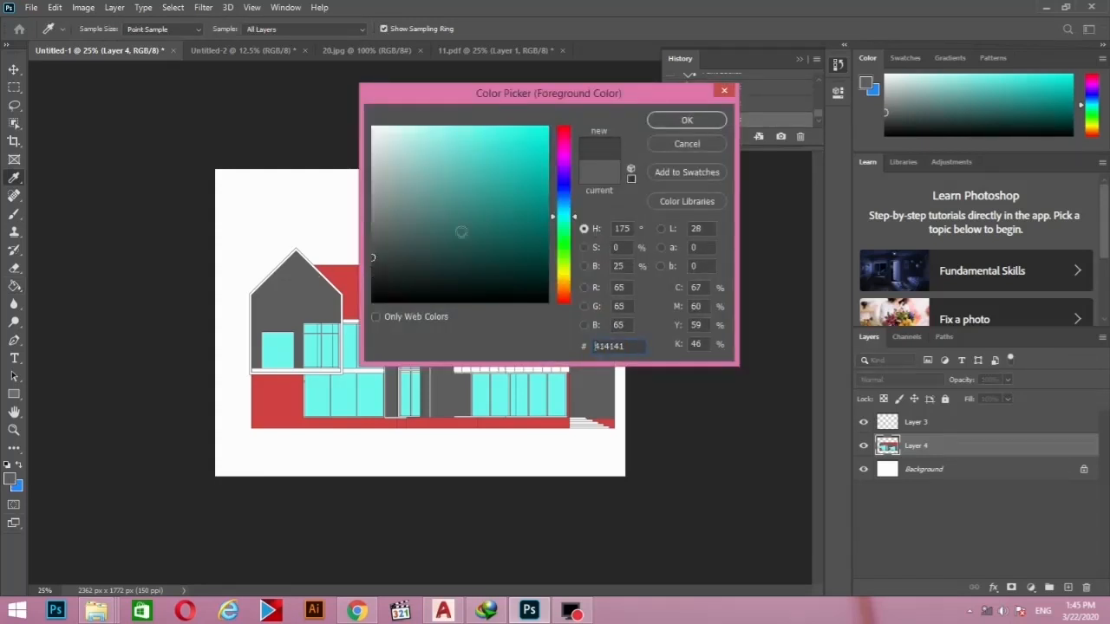
{"action": "left_click", "coordinate": [681, 120]}
{"action": "left_click", "coordinate": [422, 314]}
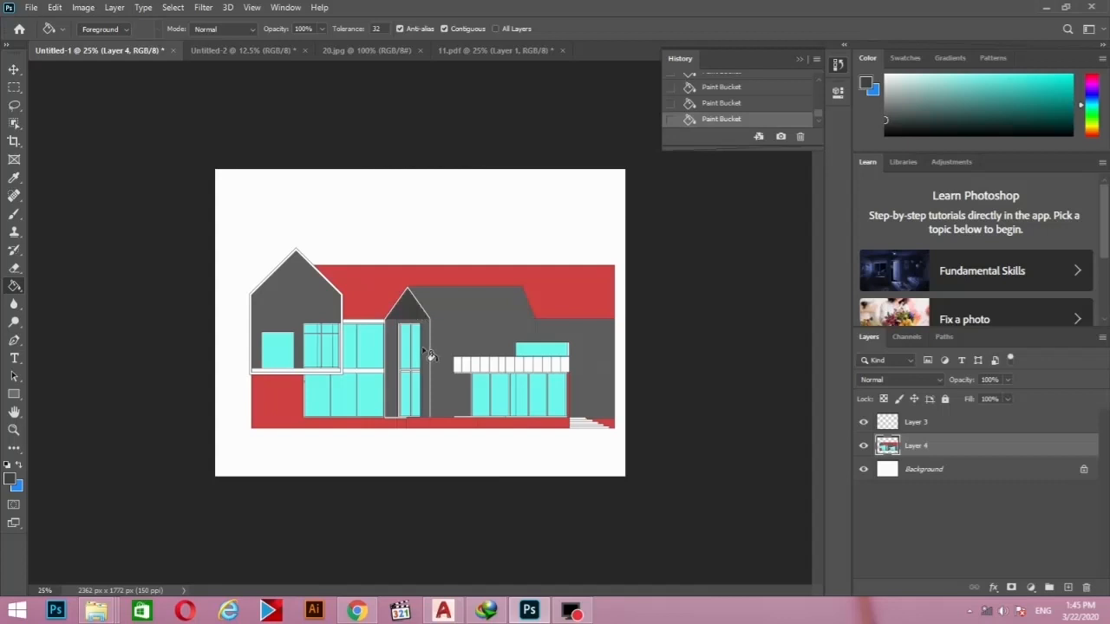
{"action": "left_click", "coordinate": [425, 337]}
{"action": "left_click", "coordinate": [391, 336]}
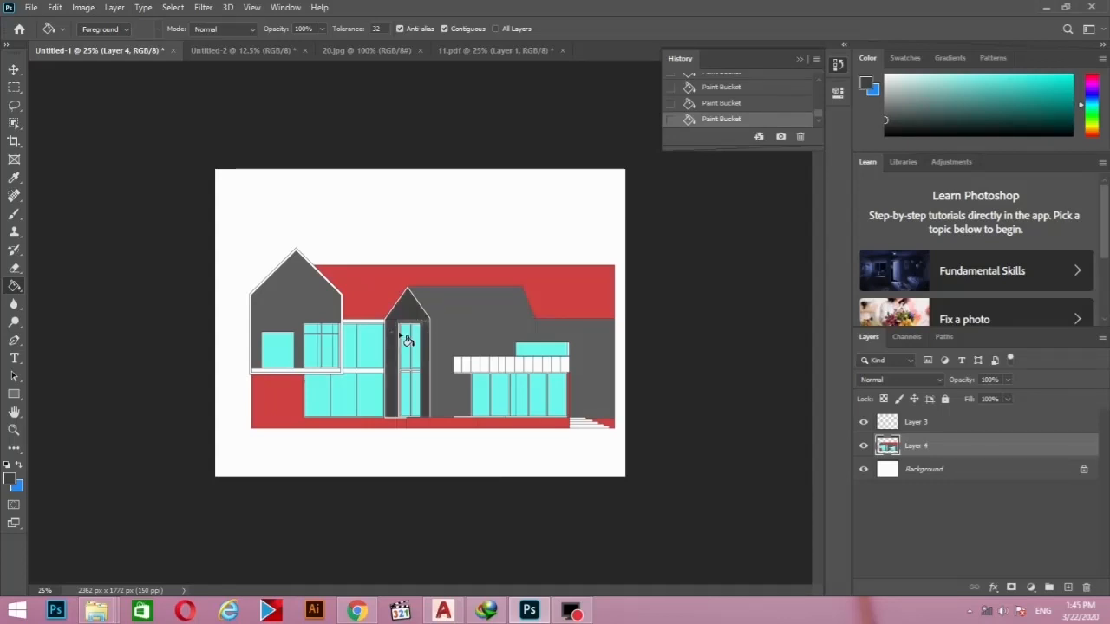
{"action": "left_click", "coordinate": [421, 329]}
{"action": "left_click", "coordinate": [296, 285]}
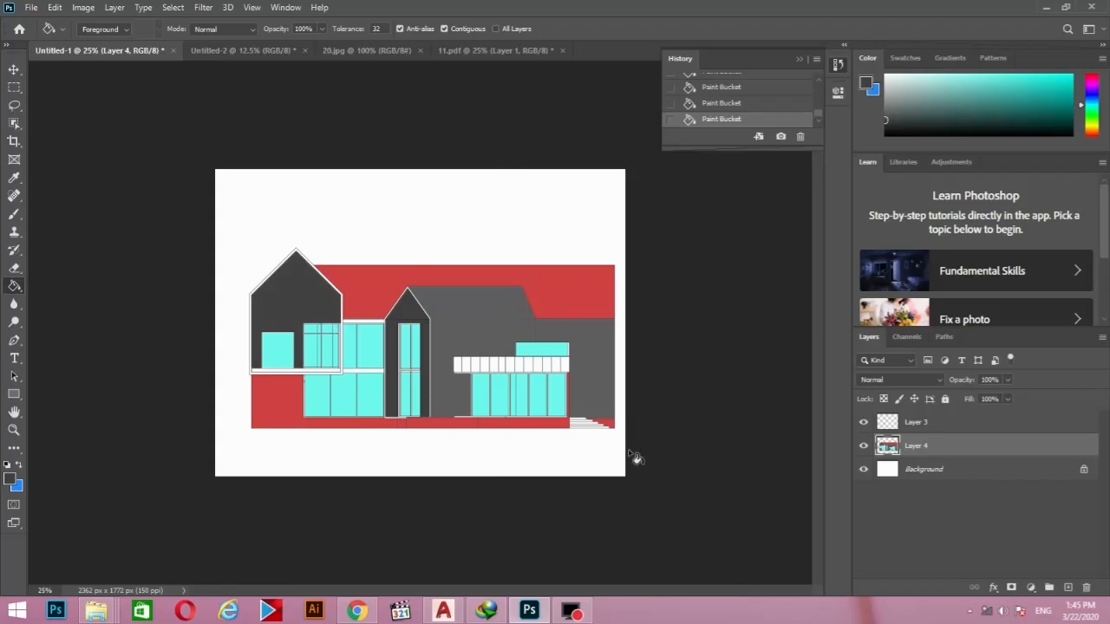
- Delete the coloured elevation layer and bring a fresh copy of the line drawing in from 11.pdf
{"action": "key", "text": "Delete"}
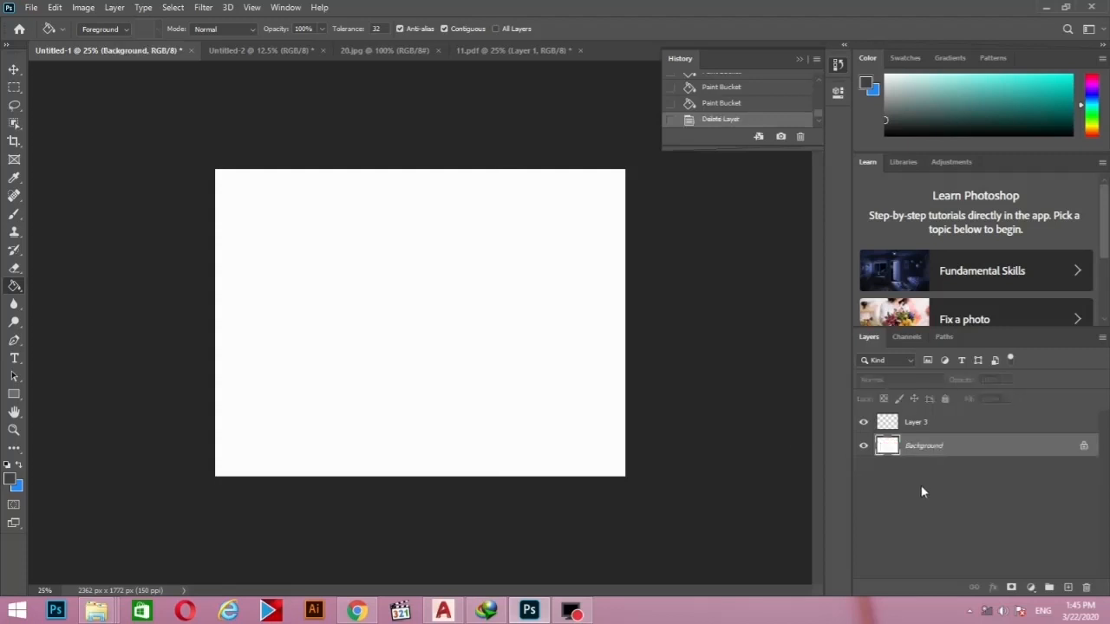
{"action": "left_click", "coordinate": [472, 50]}
{"action": "mouse_move", "coordinate": [895, 412]}
{"action": "left_mouse_down"}
{"action": "mouse_move", "coordinate": [232, 79]}
{"action": "mouse_move", "coordinate": [100, 50]}
{"action": "mouse_move", "coordinate": [290, 138]}
{"action": "mouse_move", "coordinate": [396, 339]}
{"action": "mouse_move", "coordinate": [408, 339]}
{"action": "left_mouse_up"}
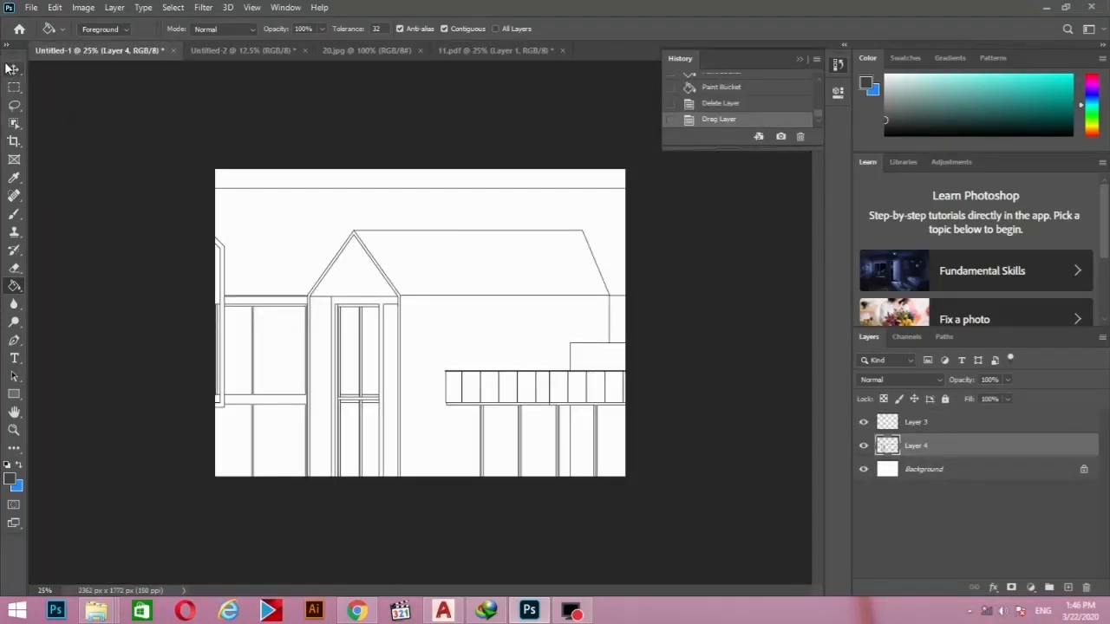
- Centre the imported elevation on the canvas, scale it down to 37.77% and apply the transform
{"action": "key", "text": "v"}
{"action": "mouse_move", "coordinate": [767, 515]}
{"action": "left_mouse_down"}
{"action": "mouse_move", "coordinate": [300, 322]}
{"action": "mouse_move", "coordinate": [486, 418]}
{"action": "mouse_move", "coordinate": [411, 389]}
{"action": "mouse_move", "coordinate": [560, 453]}
{"action": "mouse_move", "coordinate": [454, 394]}
{"action": "left_mouse_up"}
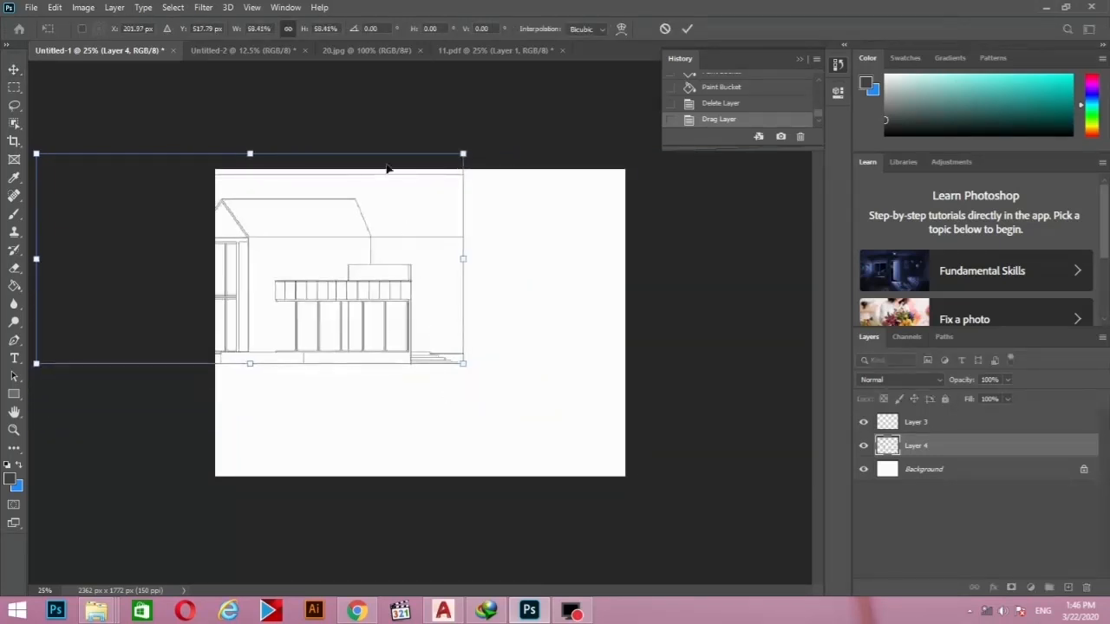
{"action": "left_click", "coordinate": [206, 29]}
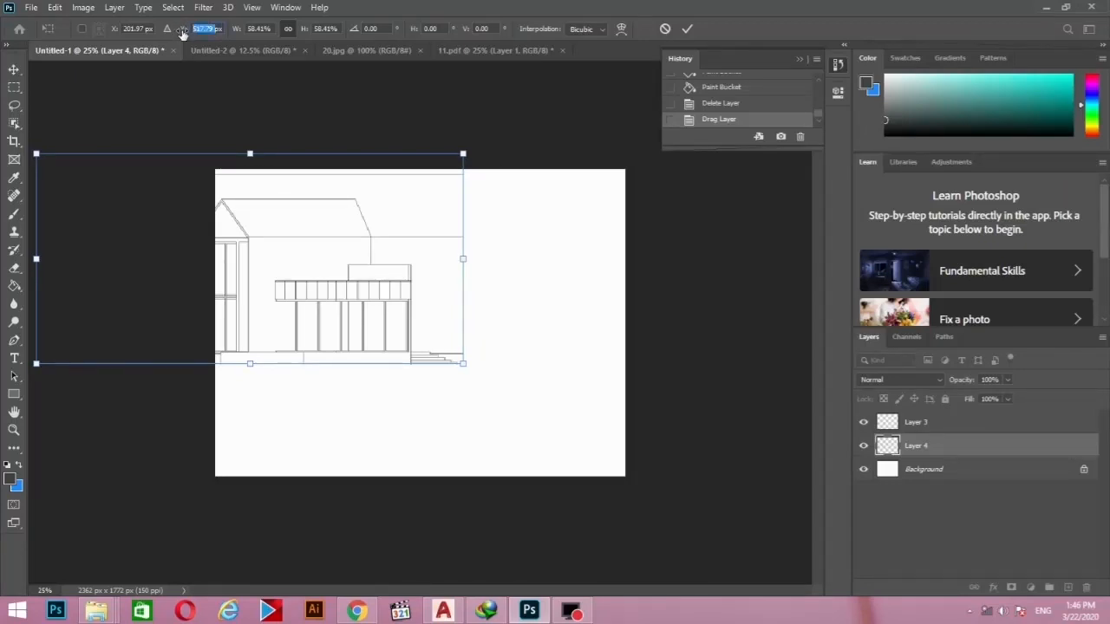
{"action": "type", "text": "50"}
{"action": "key", "text": "Return"}
{"action": "left_click", "coordinate": [135, 28]}
{"action": "left_click_drag", "start_coordinate": [313, 220], "coordinate": [477, 360]}
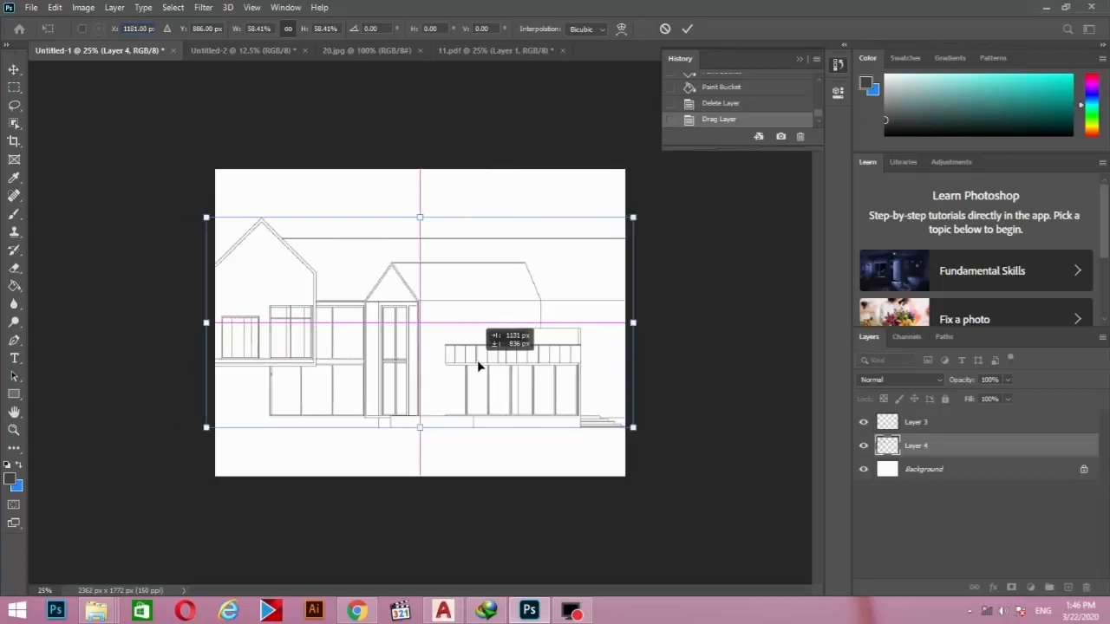
{"action": "left_click_drag", "start_coordinate": [633, 427], "coordinate": [485, 387]}
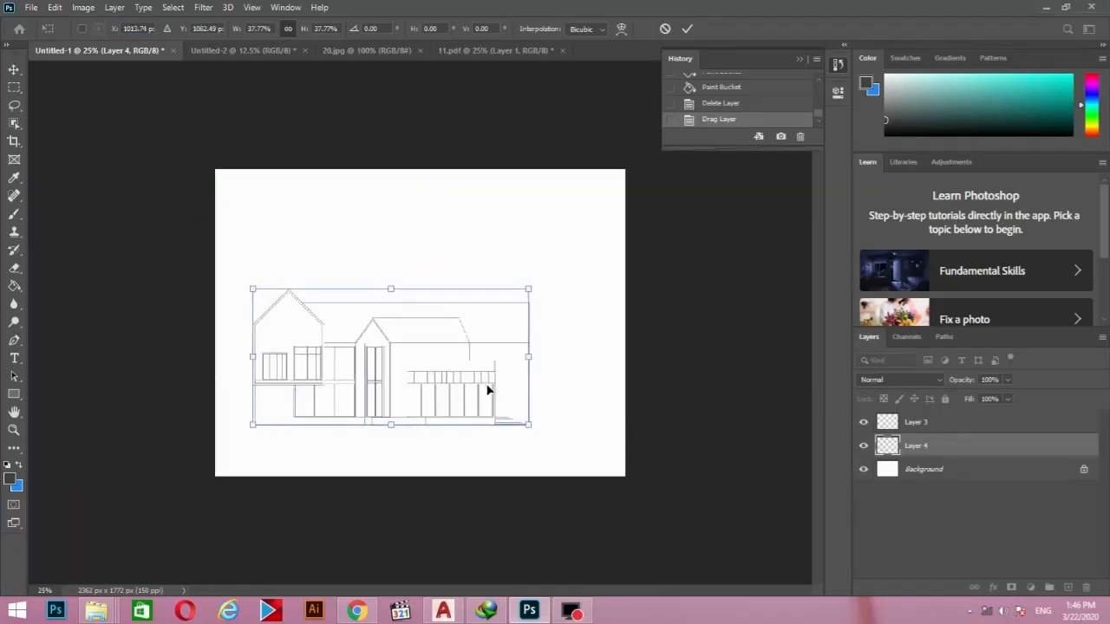
{"action": "key", "text": "Return"}
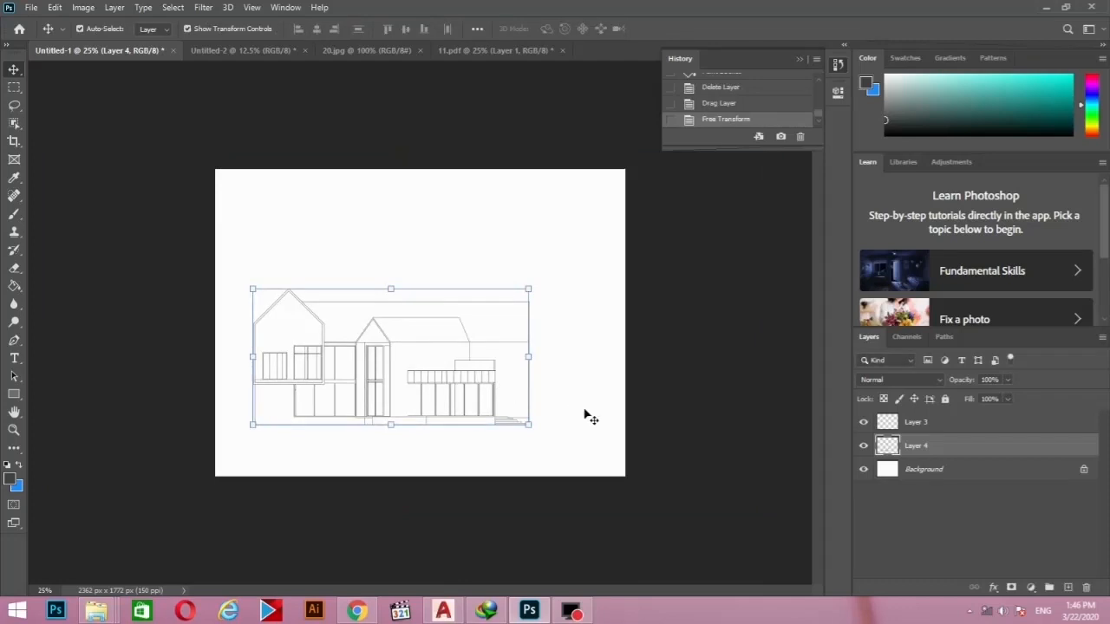
- Try rotating the elevation freely, by 30 degrees and by -30 degrees
{"action": "left_click_drag", "start_coordinate": [542, 373], "coordinate": [491, 287]}
{"action": "left_click", "coordinate": [384, 27]}
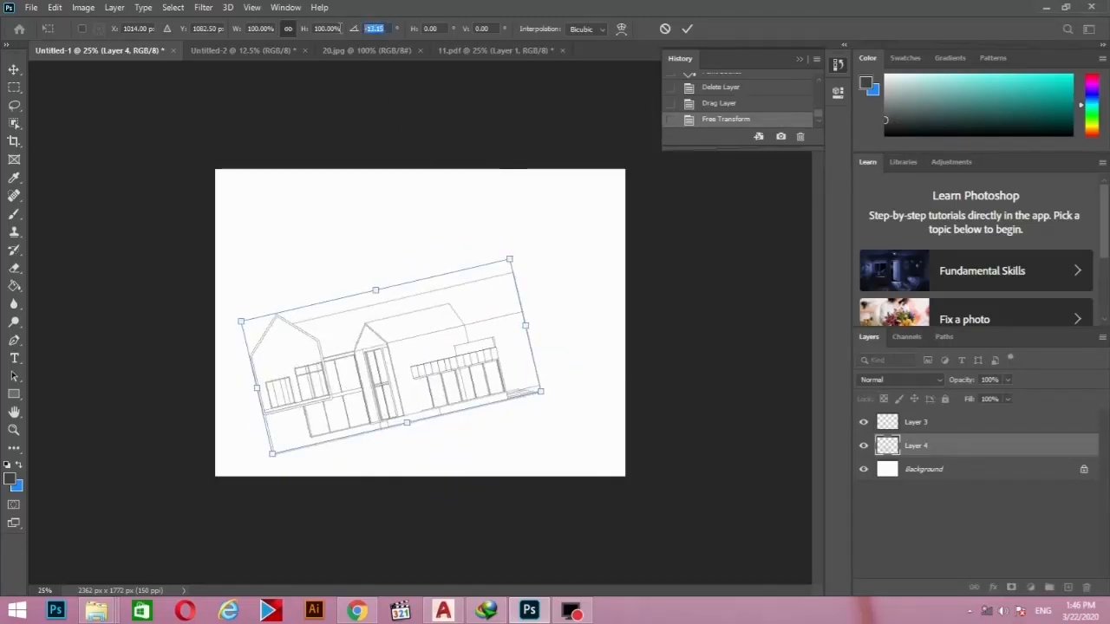
{"action": "type", "text": "30"}
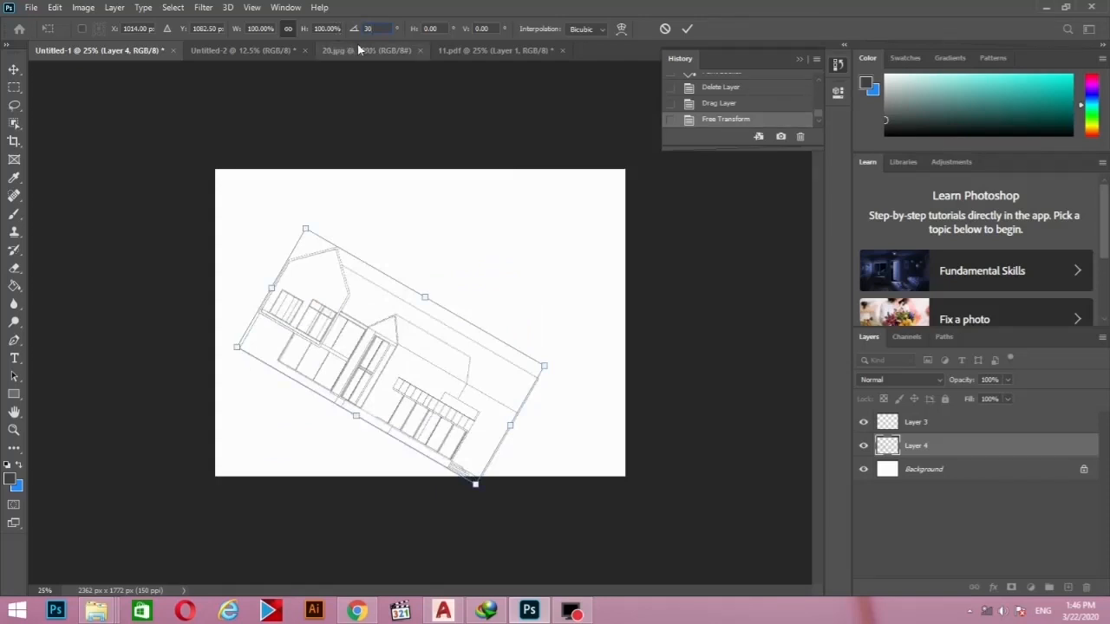
{"action": "type", "text": "-"}
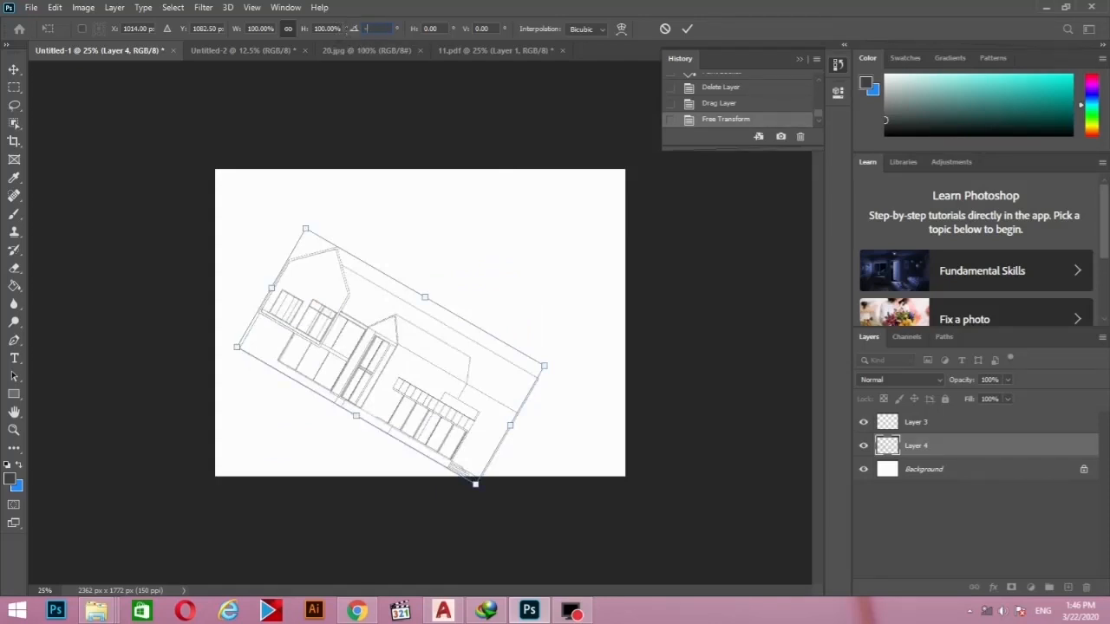
{"action": "type", "text": "30"}
- Set the elevation's rotation to 0 degrees, shift it slightly right and apply the transform
{"action": "left_click_drag", "start_coordinate": [381, 30], "coordinate": [356, 33]}
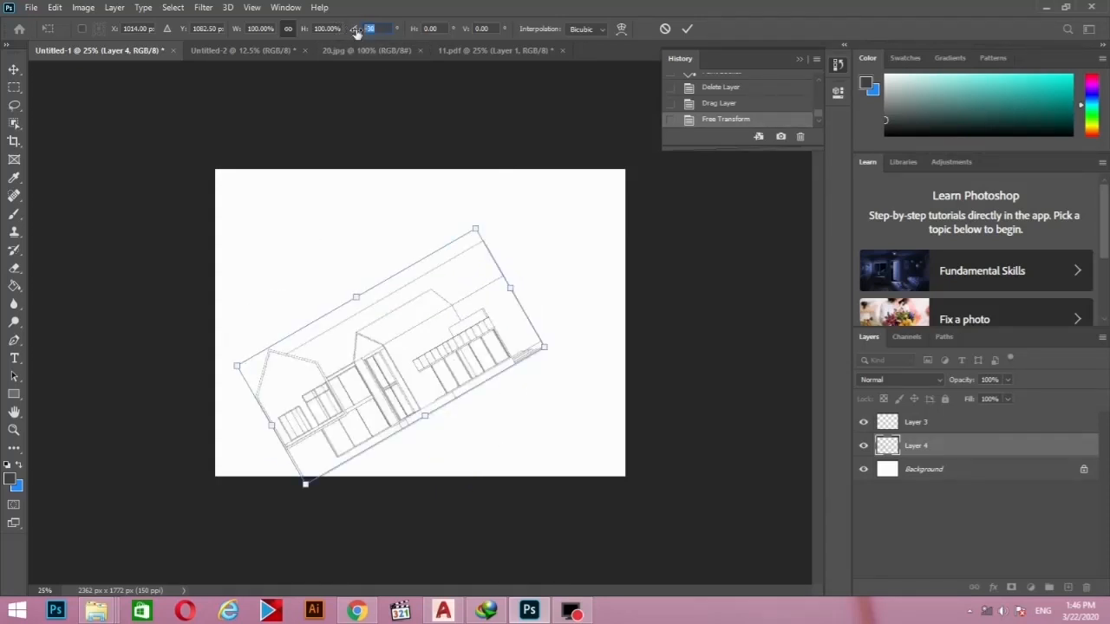
{"action": "type", "text": "0"}
{"action": "left_click_drag", "start_coordinate": [441, 351], "coordinate": [480, 349]}
{"action": "key", "text": "Return"}
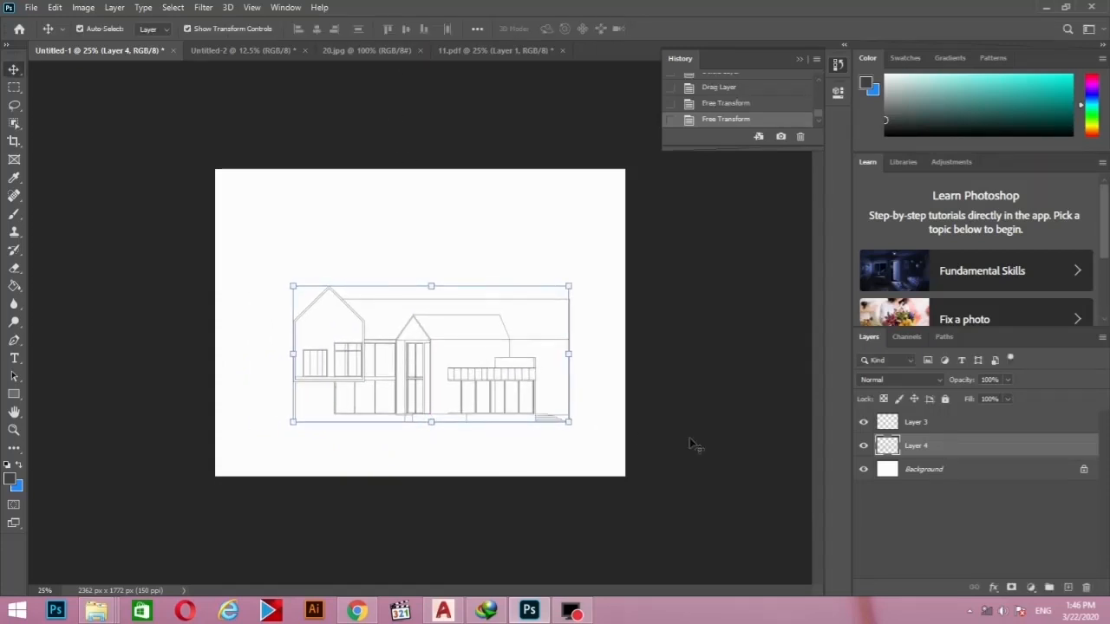
- Make a rectangular marquee selection around the elevation's left part, fill its empty background with blue and deselect
{"action": "left_click", "coordinate": [21, 90]}
{"action": "left_click_drag", "start_coordinate": [468, 180], "coordinate": [252, 414]}
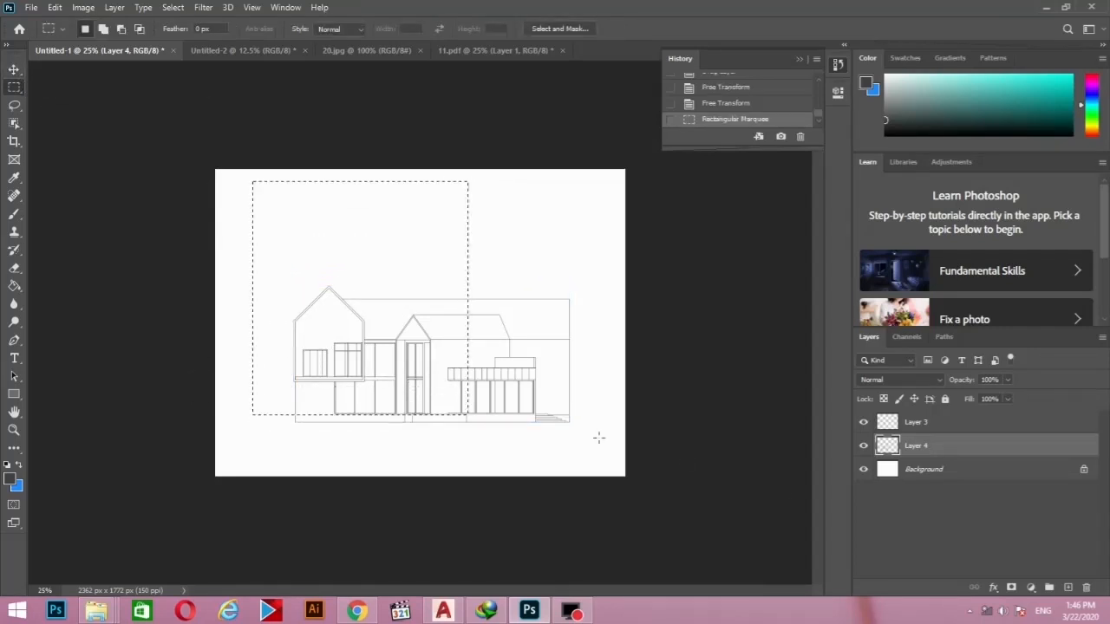
{"action": "left_click", "coordinate": [18, 465]}
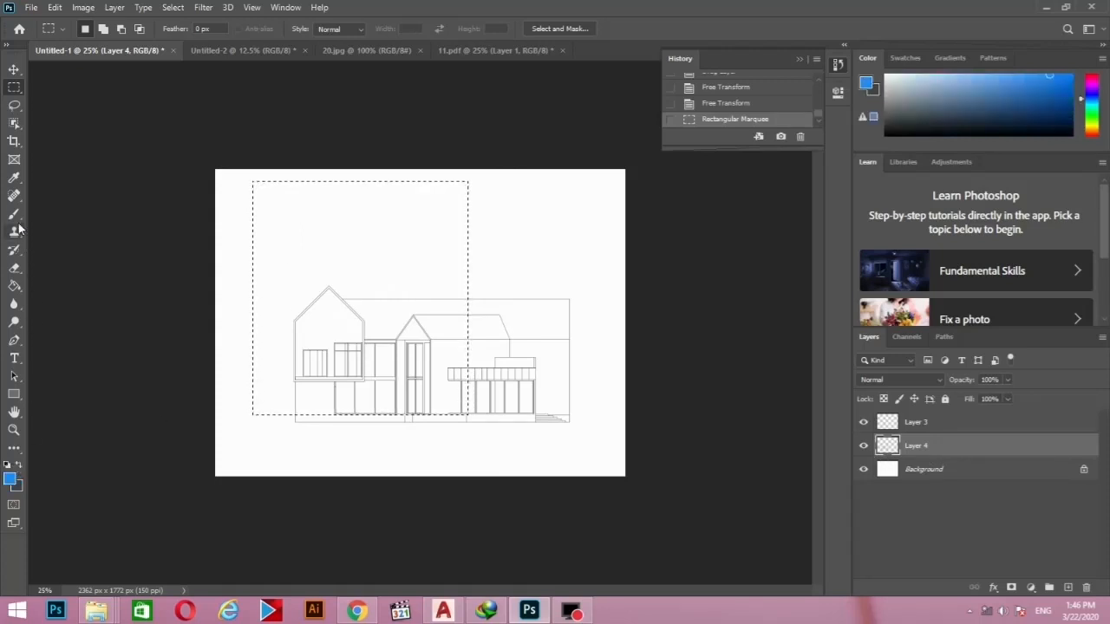
{"action": "left_click", "coordinate": [14, 286]}
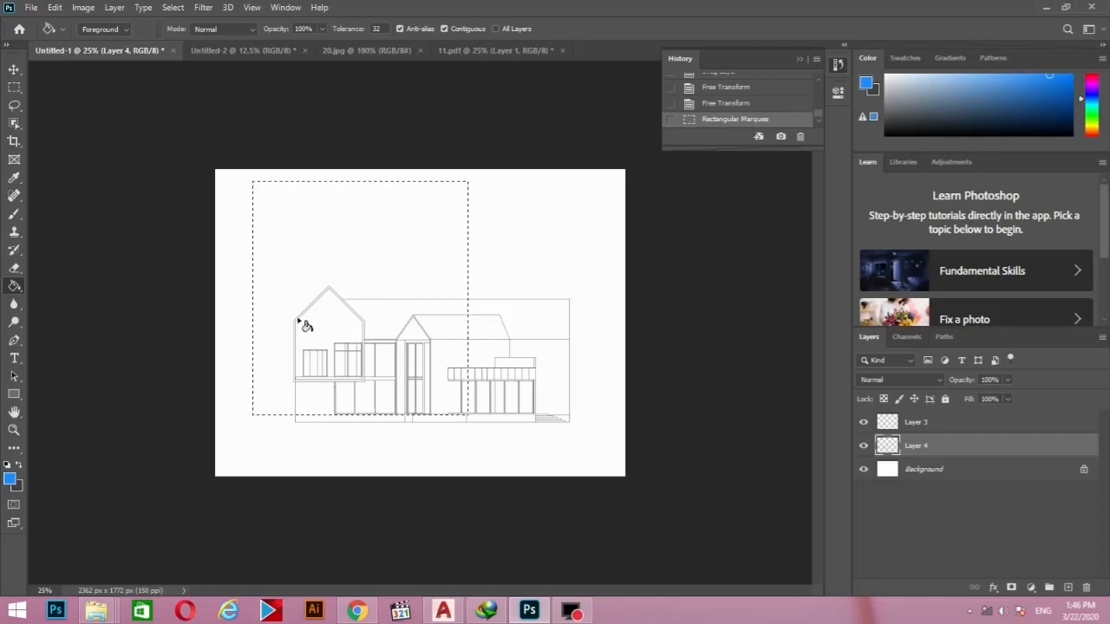
{"action": "left_click", "coordinate": [387, 247]}
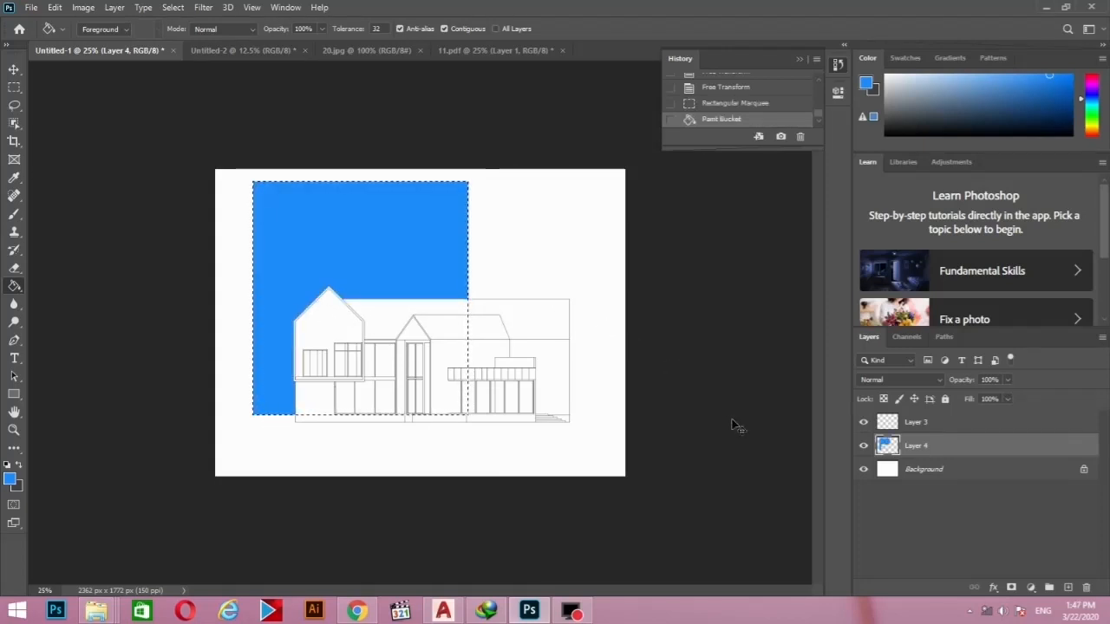
{"action": "key", "text": "ctrl+d"}
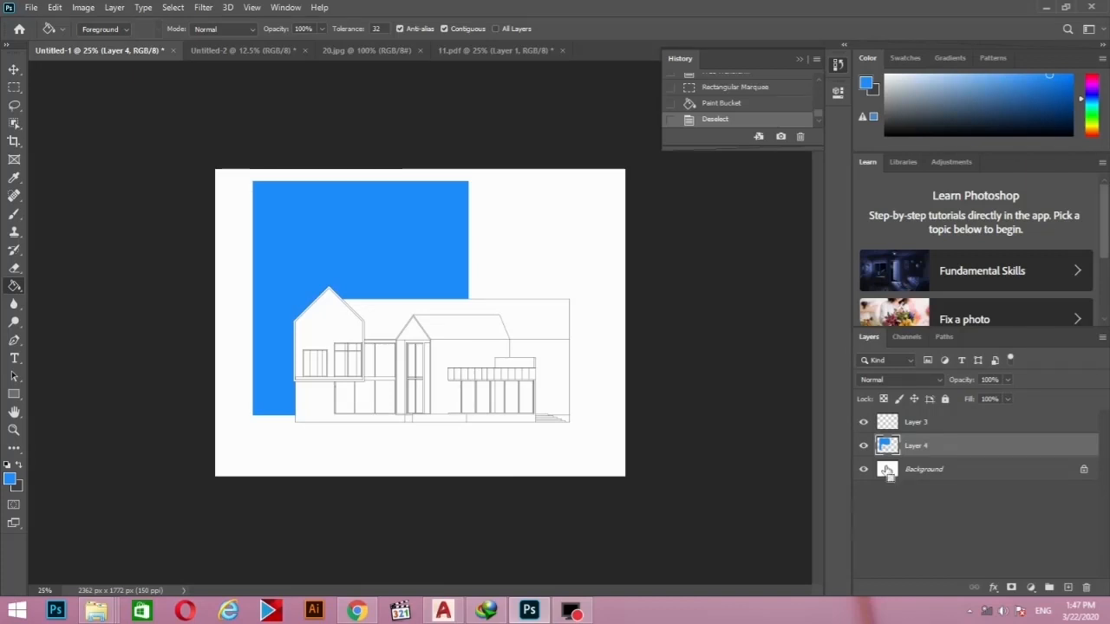
- Undo the blue rectangular fill and remove the rectangular selection
{"action": "key", "text": "ctrl+z"}
{"action": "key", "text": "ctrl+z"}
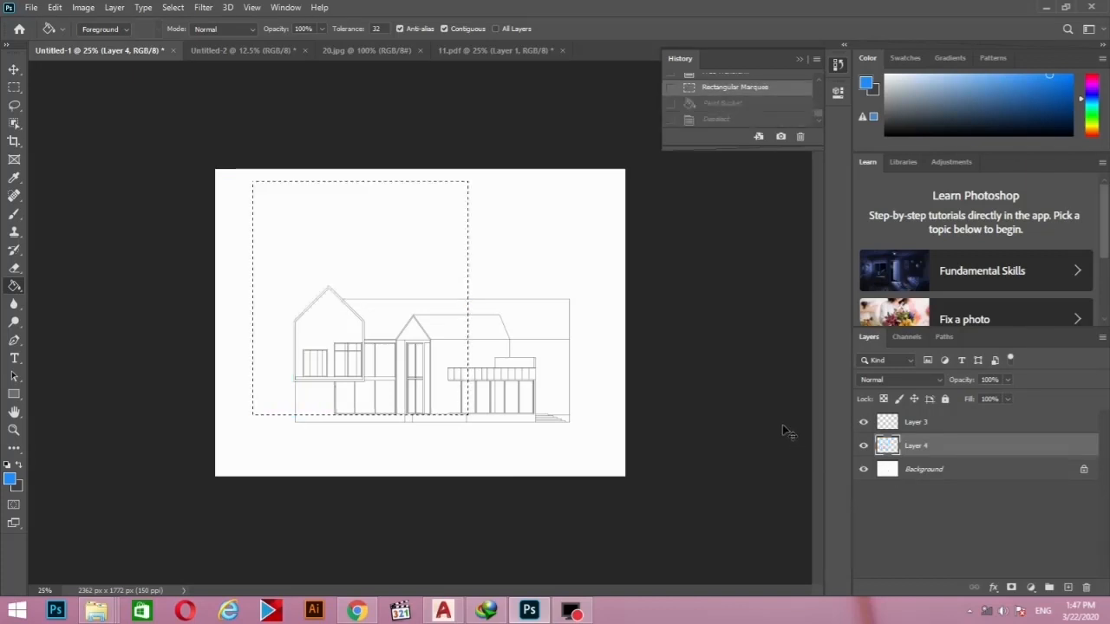
{"action": "key", "text": "ctrl+d"}
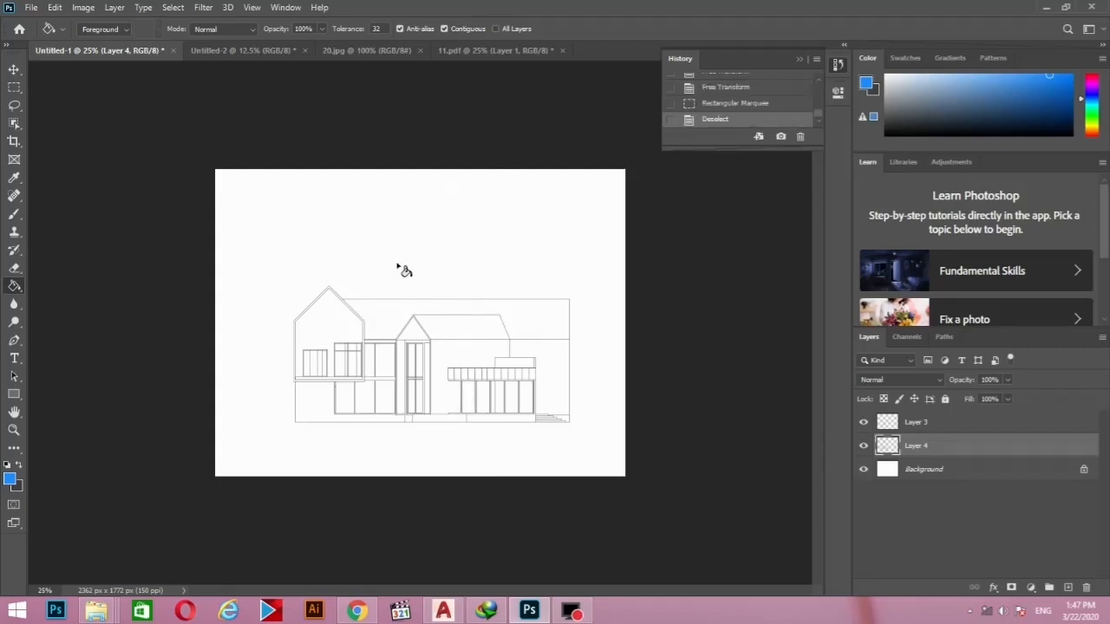
- Make a circular selection around the house's left part with the Elliptical Marquee tool, fill the background inside with blue and deselect
{"action": "left_click", "coordinate": [13, 88]}
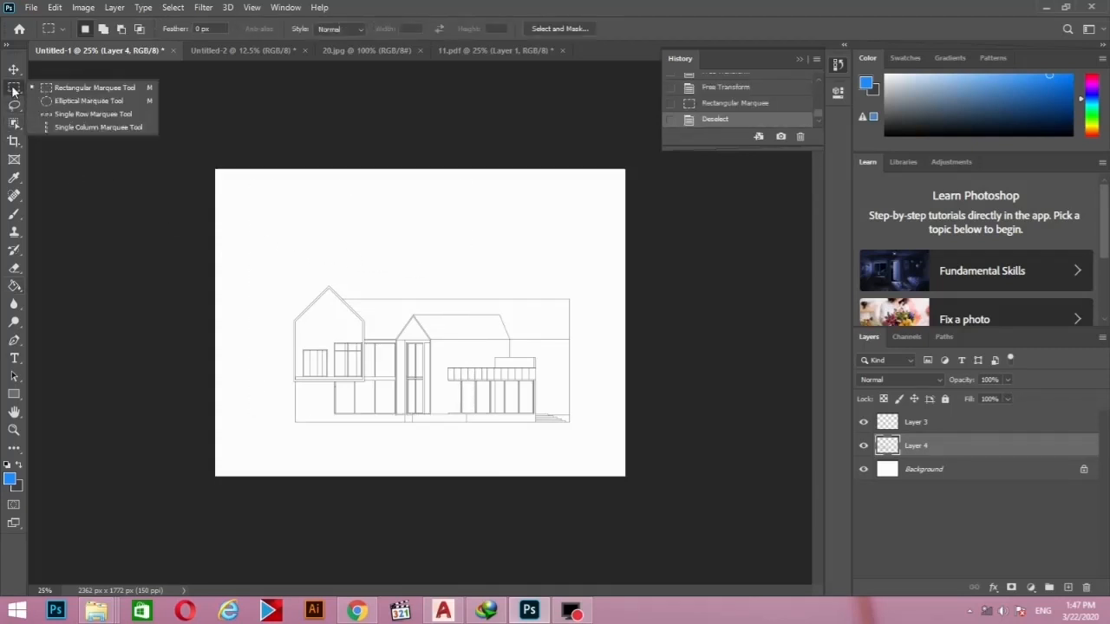
{"action": "left_click", "coordinate": [95, 102]}
{"action": "left_click_drag", "start_coordinate": [290, 210], "coordinate": [667, 428]}
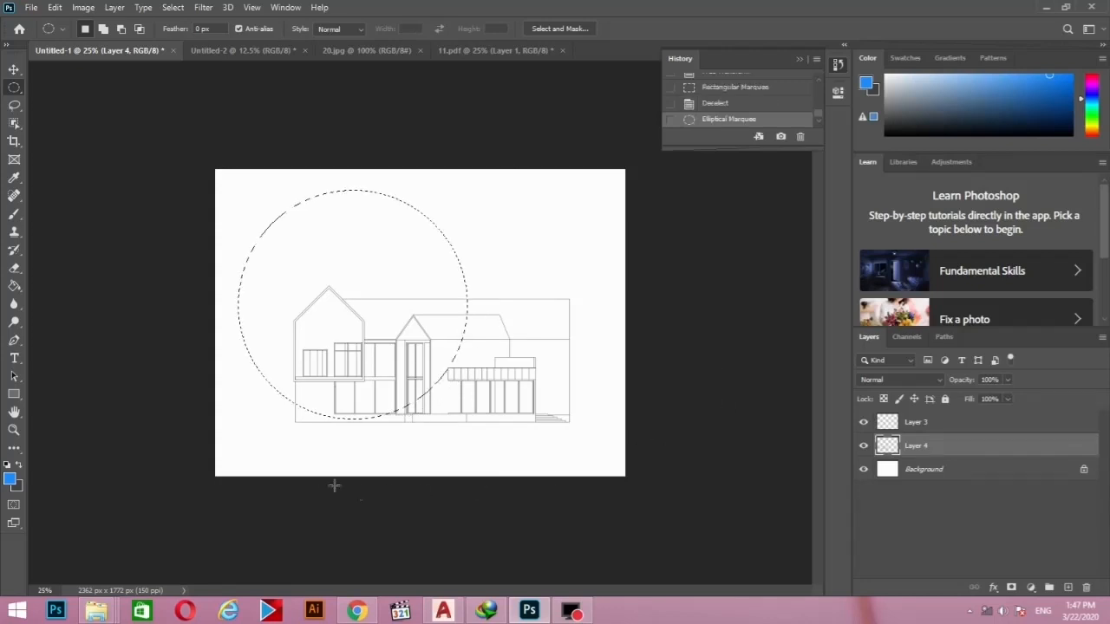
{"action": "left_click", "coordinate": [14, 285]}
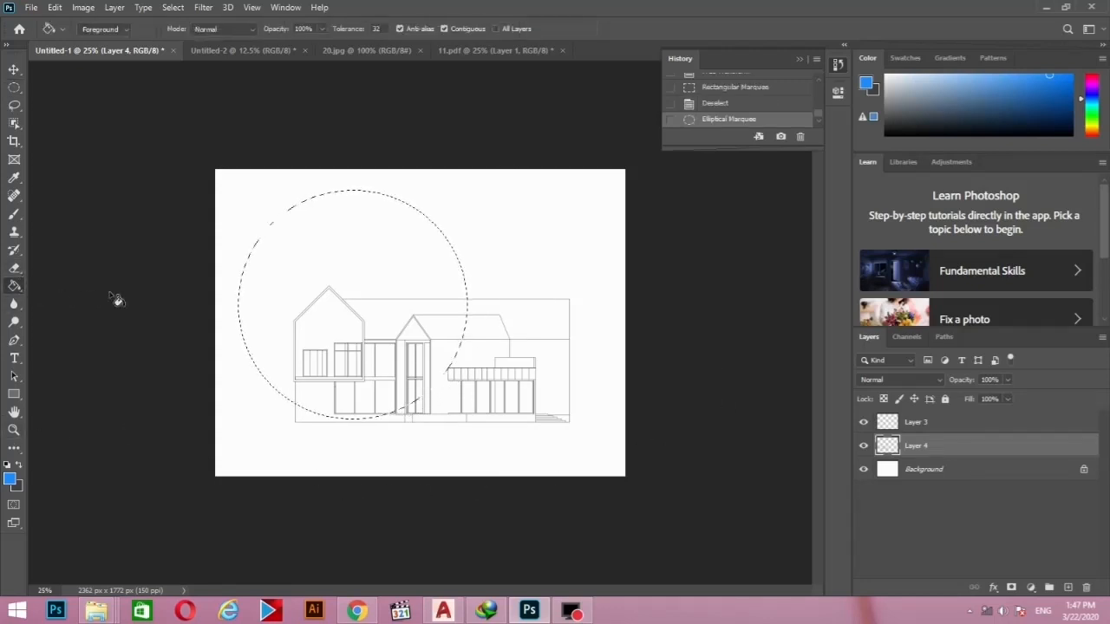
{"action": "left_click", "coordinate": [372, 255]}
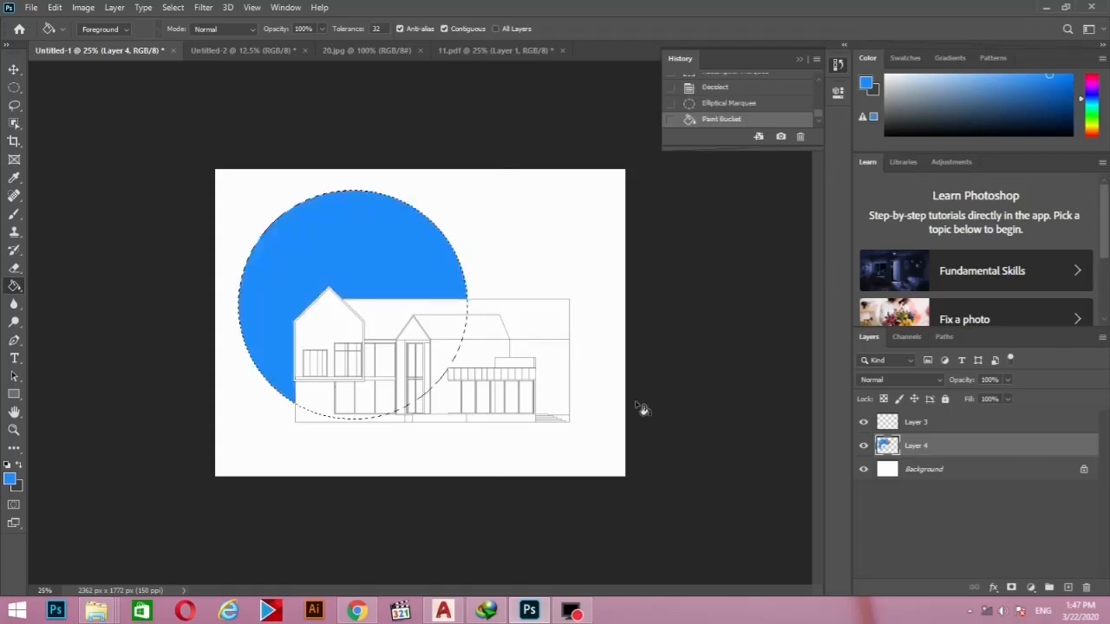
{"action": "key", "text": "ctrl+d"}
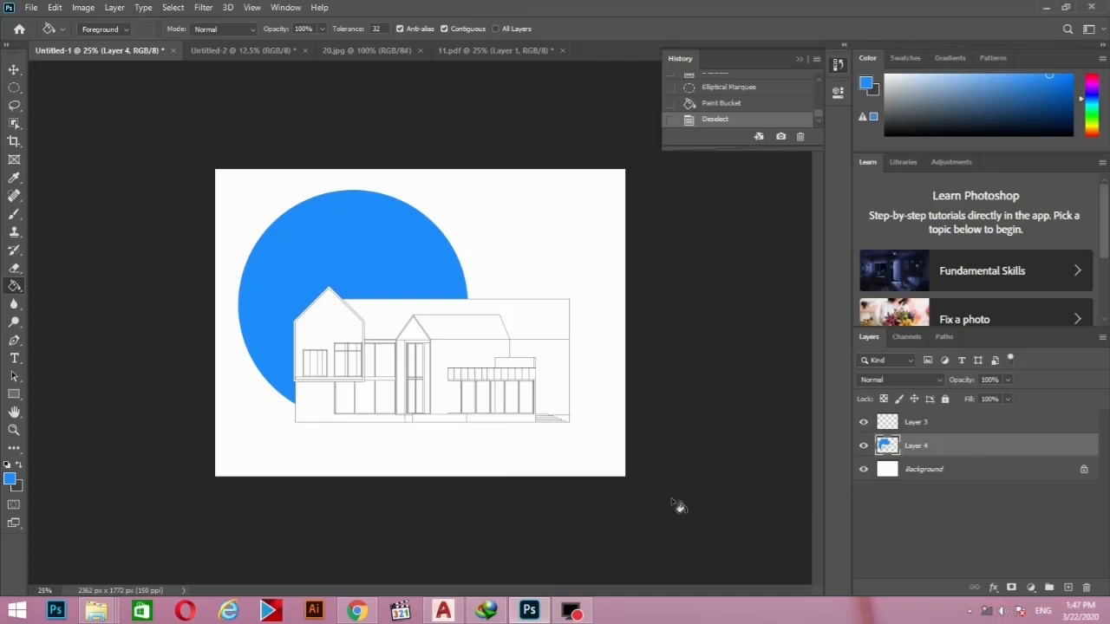
- Make a full-width rectangular marquee selection along the house's base, fill it with dark grey as a ground strip and deselect
{"action": "left_click", "coordinate": [14, 89]}
{"action": "left_click", "coordinate": [83, 85]}
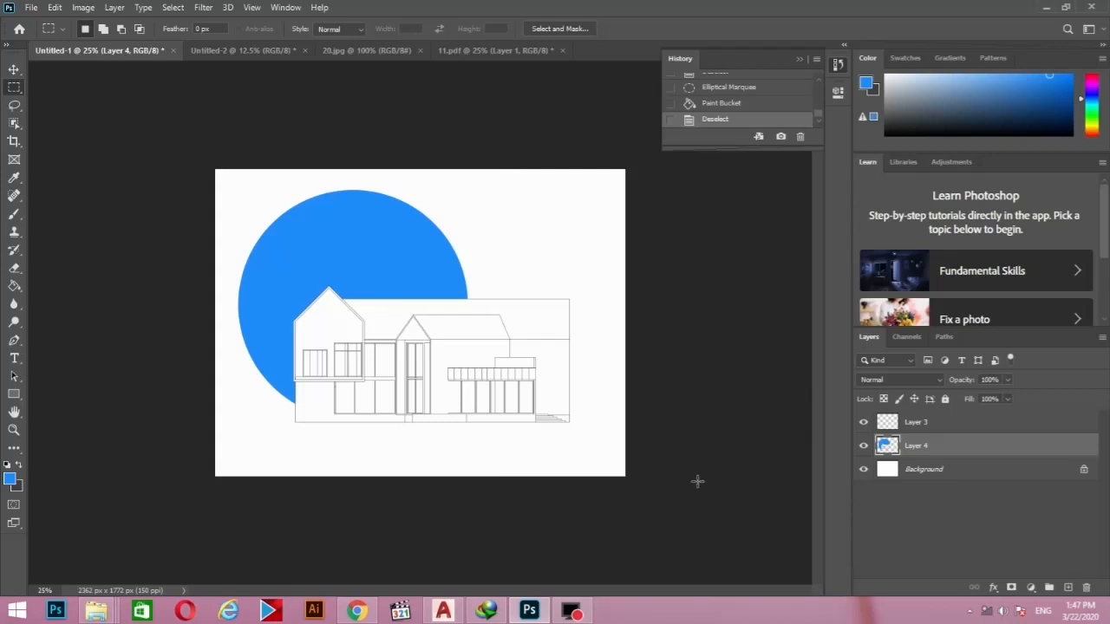
{"action": "left_click_drag", "start_coordinate": [618, 440], "coordinate": [216, 422]}
{"action": "left_click", "coordinate": [21, 466]}
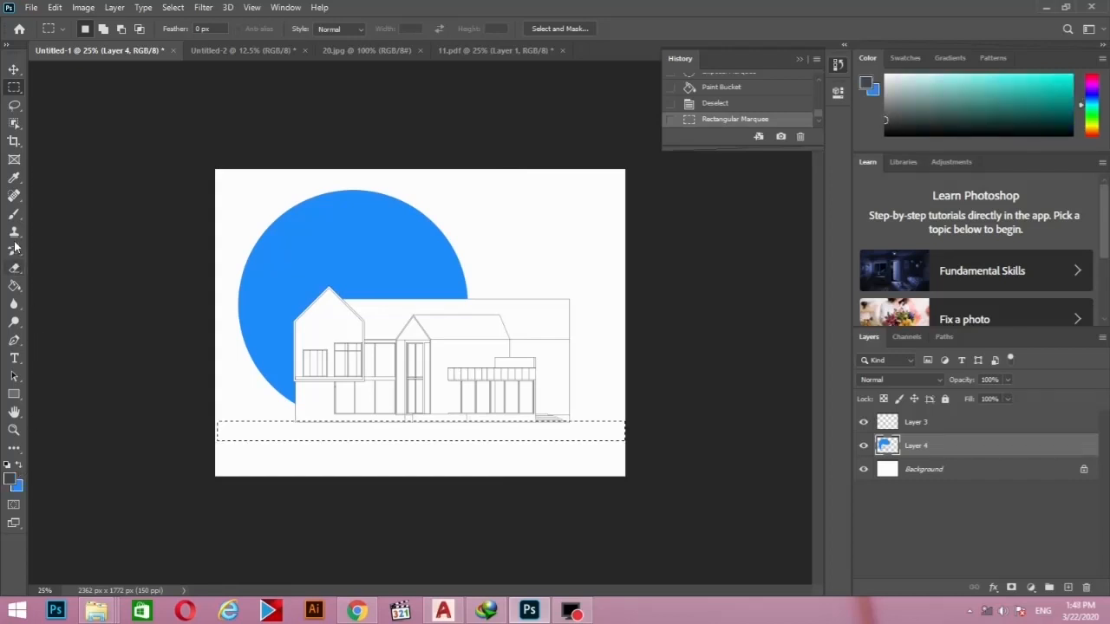
{"action": "left_click", "coordinate": [14, 286]}
{"action": "left_click", "coordinate": [367, 433]}
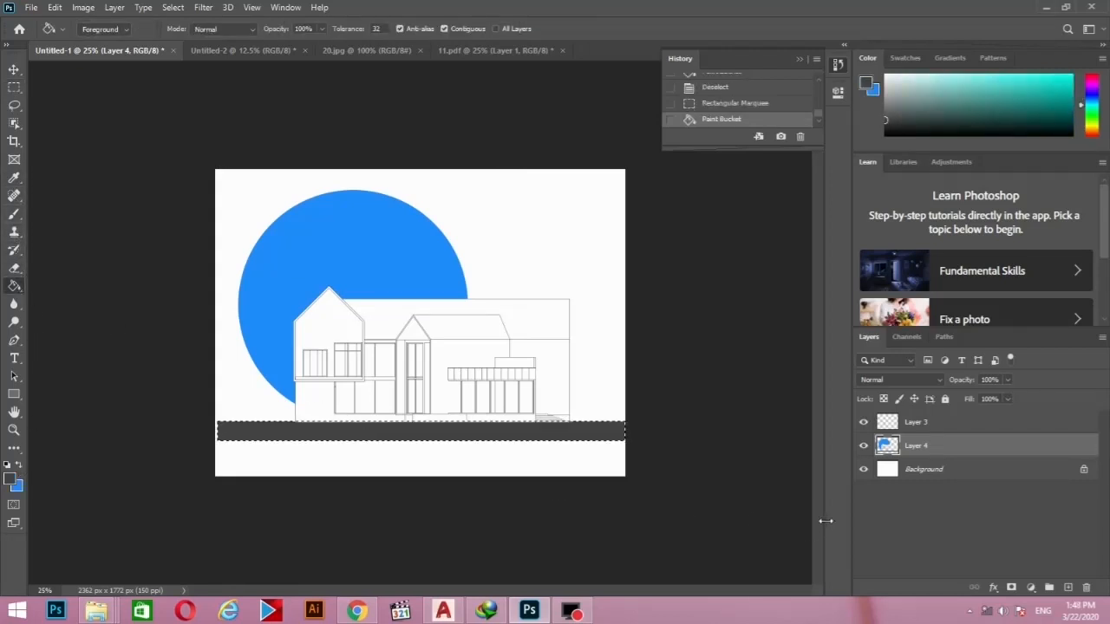
{"action": "key", "text": "ctrl+d"}
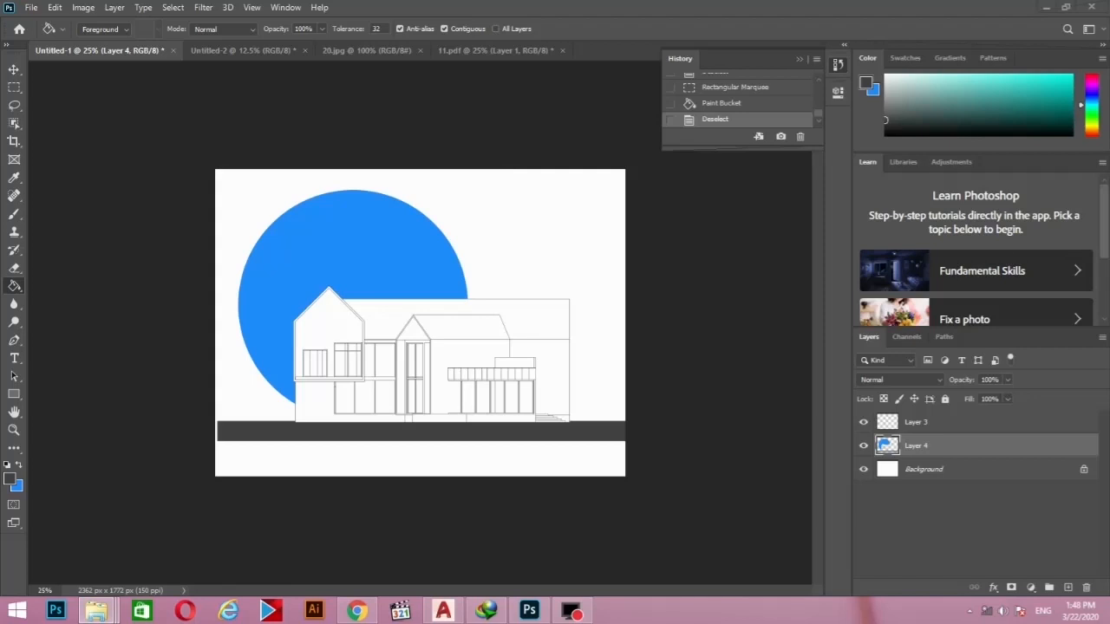
- Start opening an image and browse from the Desktop to the postpro folder through its shortcut
{"action": "left_click", "coordinate": [31, 7]}
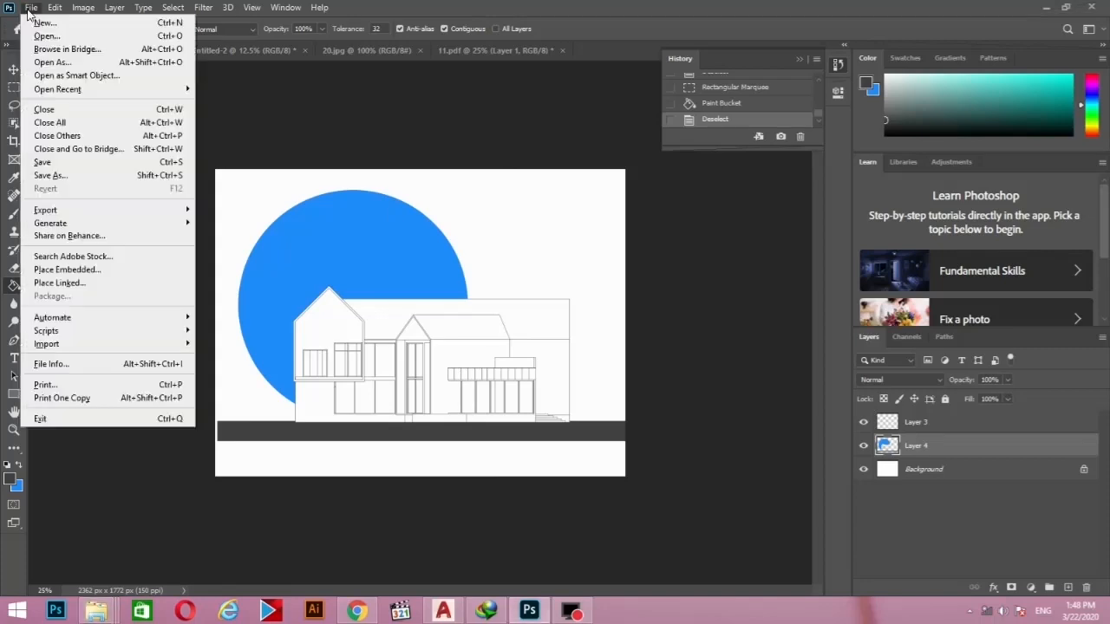
{"action": "left_click", "coordinate": [39, 34]}
{"action": "left_click", "coordinate": [382, 204]}
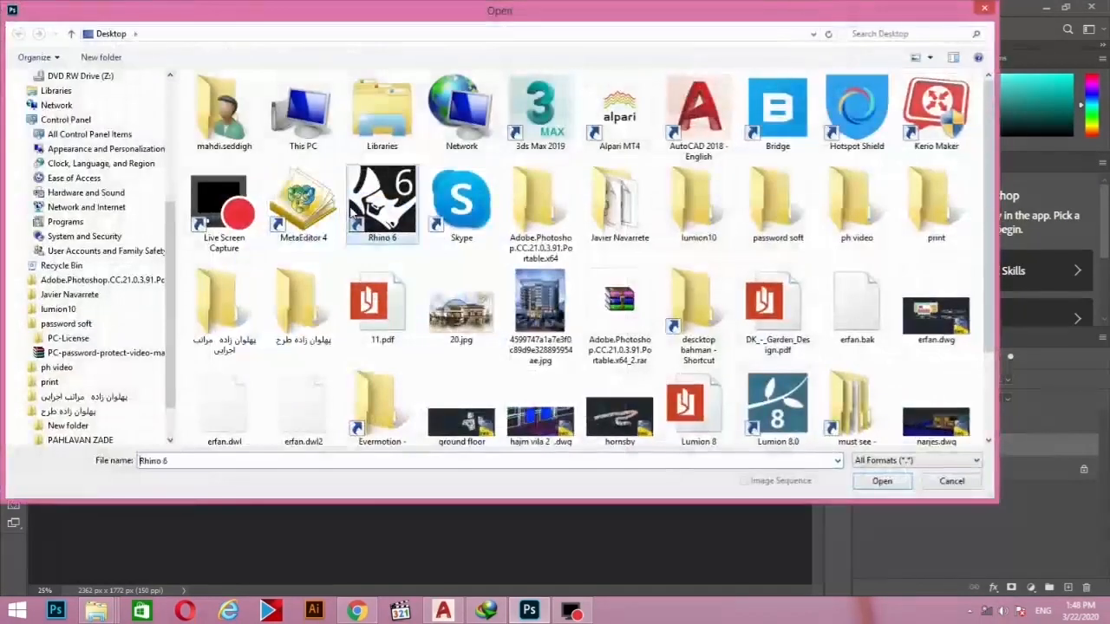
{"action": "key", "text": "p"}
{"action": "key", "text": "p"}
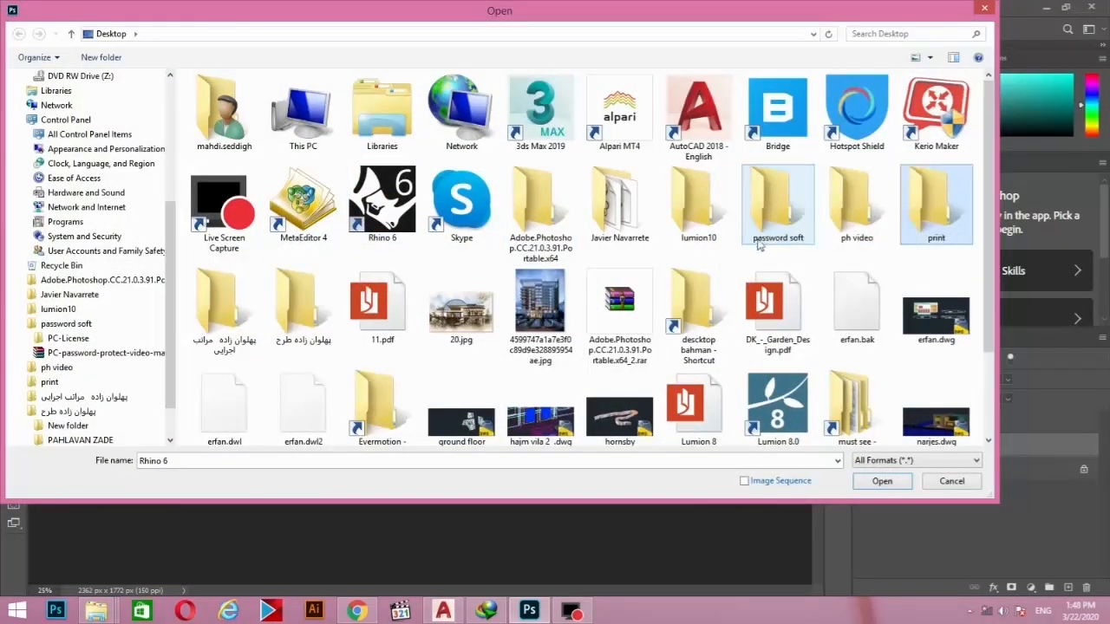
{"action": "key", "text": "p"}
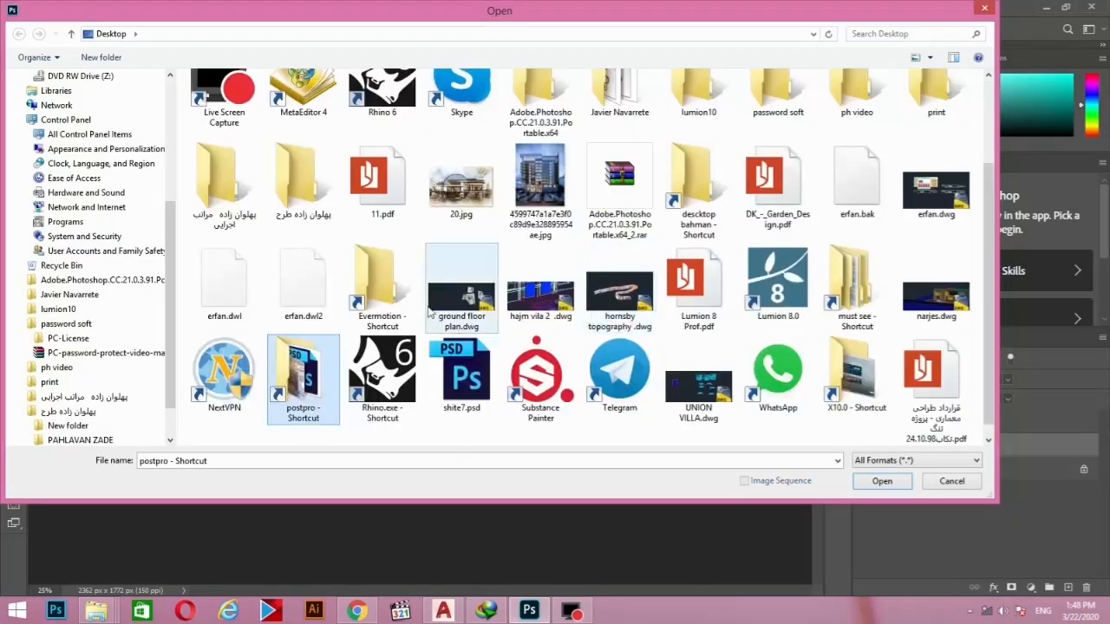
{"action": "double_click", "coordinate": [315, 382]}
- Find the city street photo pexels-photo-173427.jpeg in the postpro folder and open it
{"action": "left_click", "coordinate": [530, 324]}
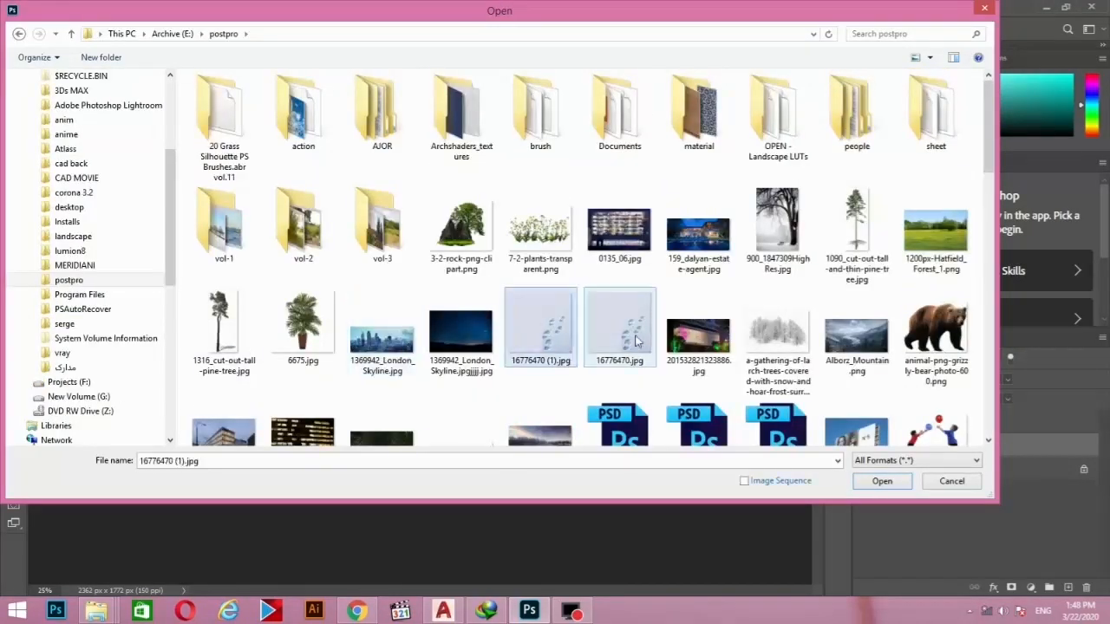
{"action": "scroll", "coordinate": [452, 384], "scroll_direction": "down", "scroll_amount": 2}
{"action": "scroll", "coordinate": [450, 378], "scroll_direction": "down", "scroll_amount": 2}
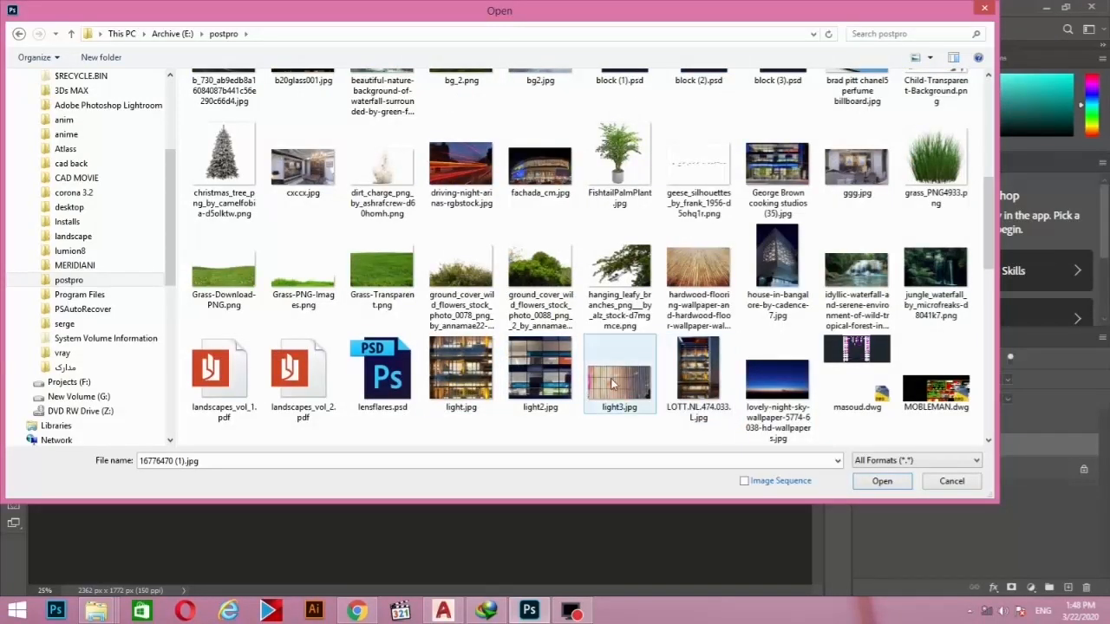
{"action": "scroll", "coordinate": [612, 385], "scroll_direction": "down", "scroll_amount": 2}
{"action": "scroll", "coordinate": [382, 373], "scroll_direction": "down", "scroll_amount": 2}
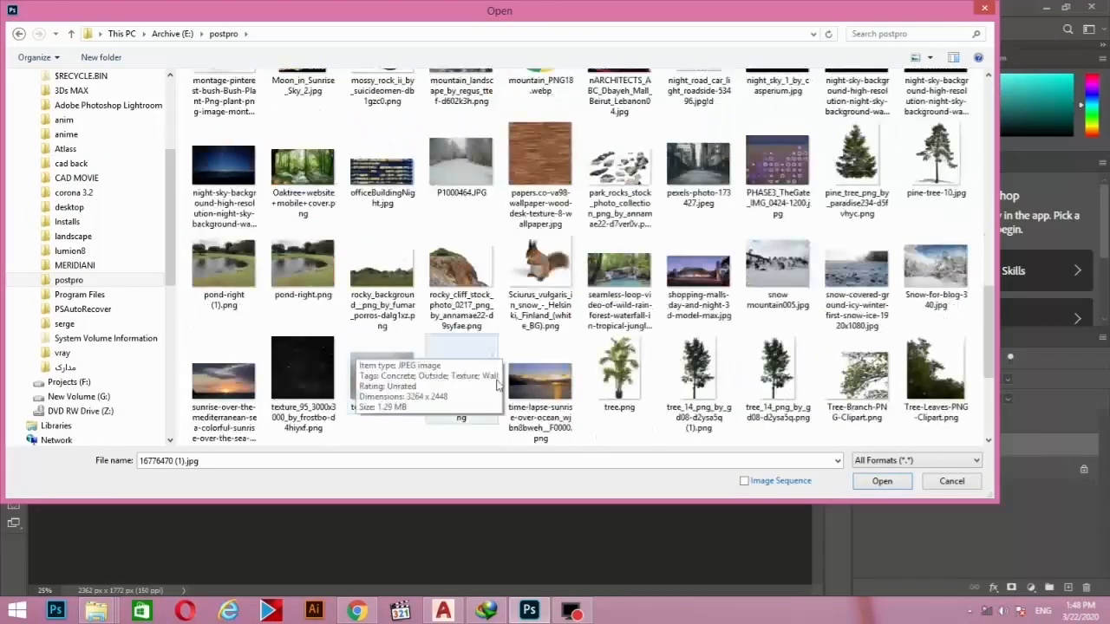
{"action": "scroll", "coordinate": [738, 347], "scroll_direction": "down", "scroll_amount": 2}
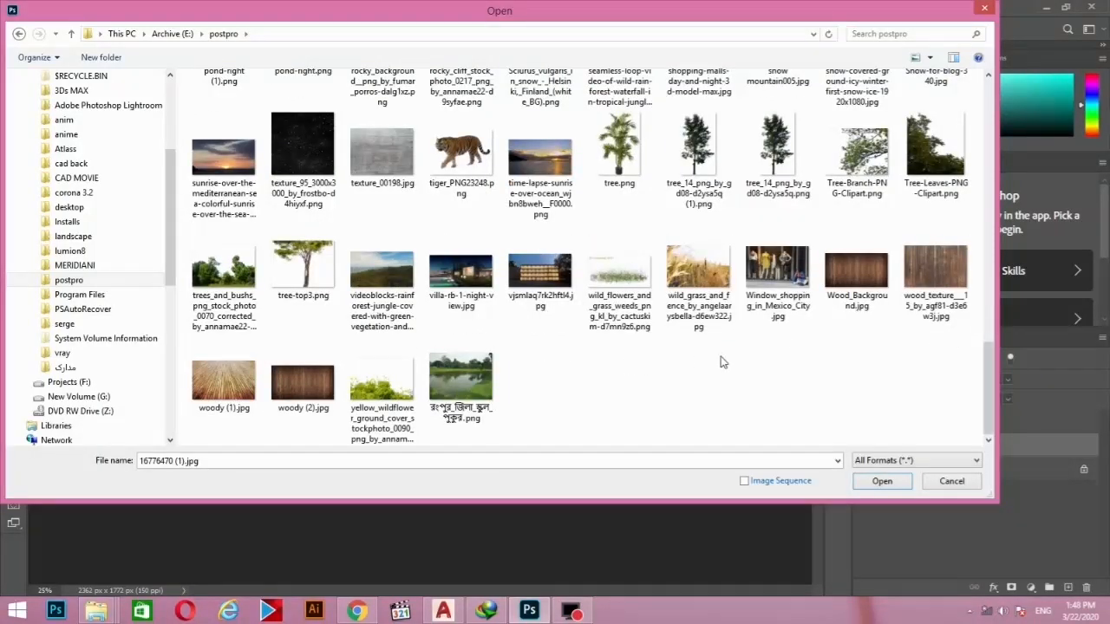
{"action": "scroll", "coordinate": [723, 363], "scroll_direction": "up", "scroll_amount": 2}
{"action": "scroll", "coordinate": [732, 362], "scroll_direction": "up", "scroll_amount": 2}
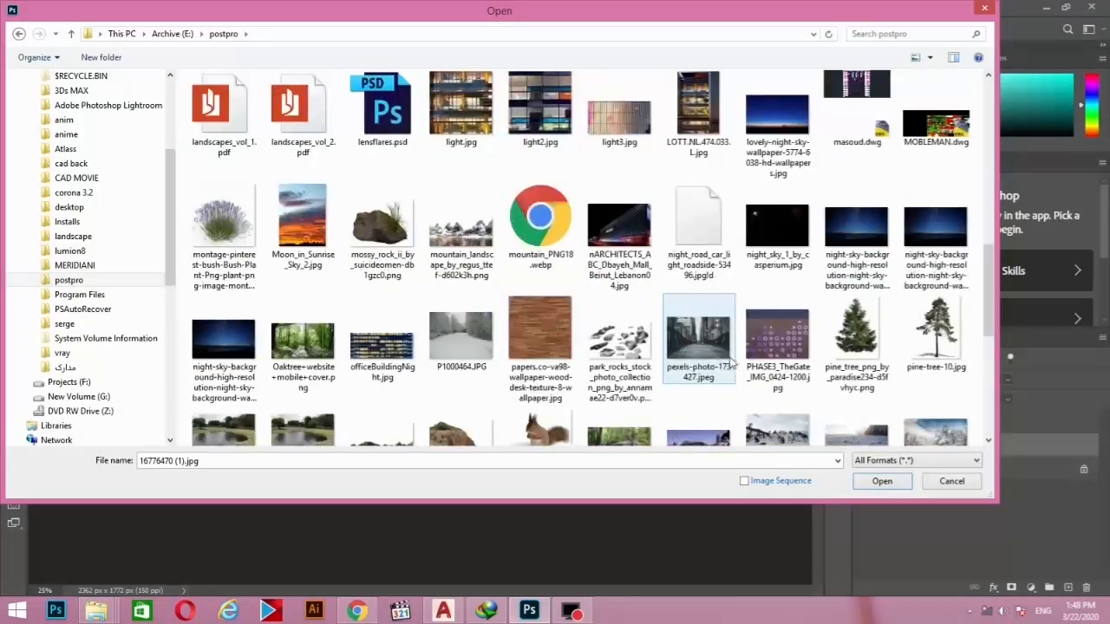
{"action": "scroll", "coordinate": [717, 363], "scroll_direction": "up", "scroll_amount": 2}
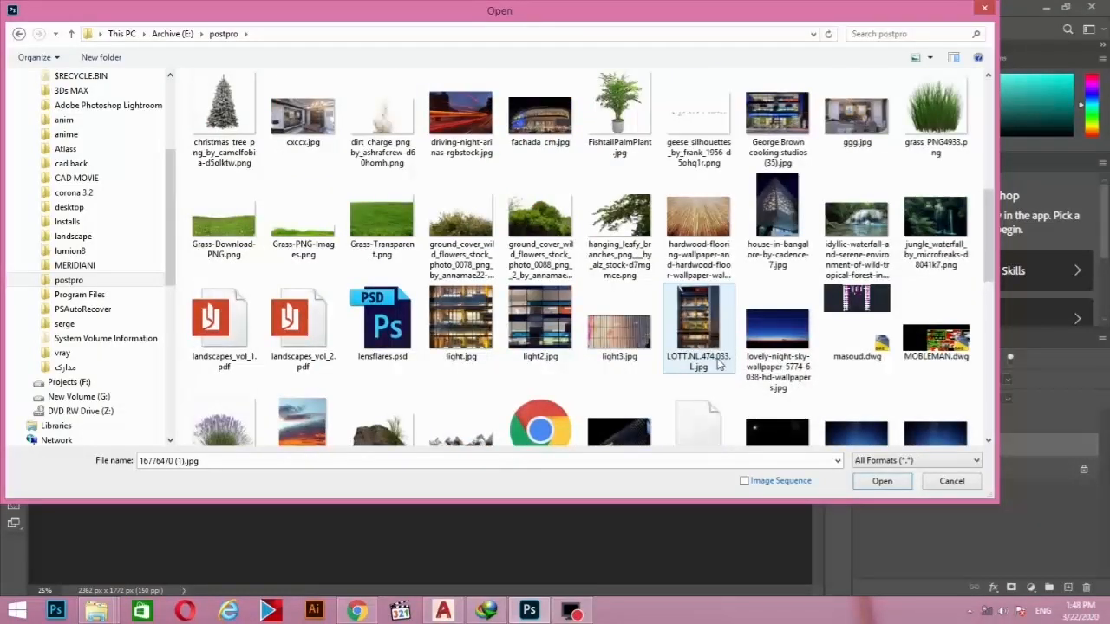
{"action": "scroll", "coordinate": [703, 334], "scroll_direction": "up", "scroll_amount": 2}
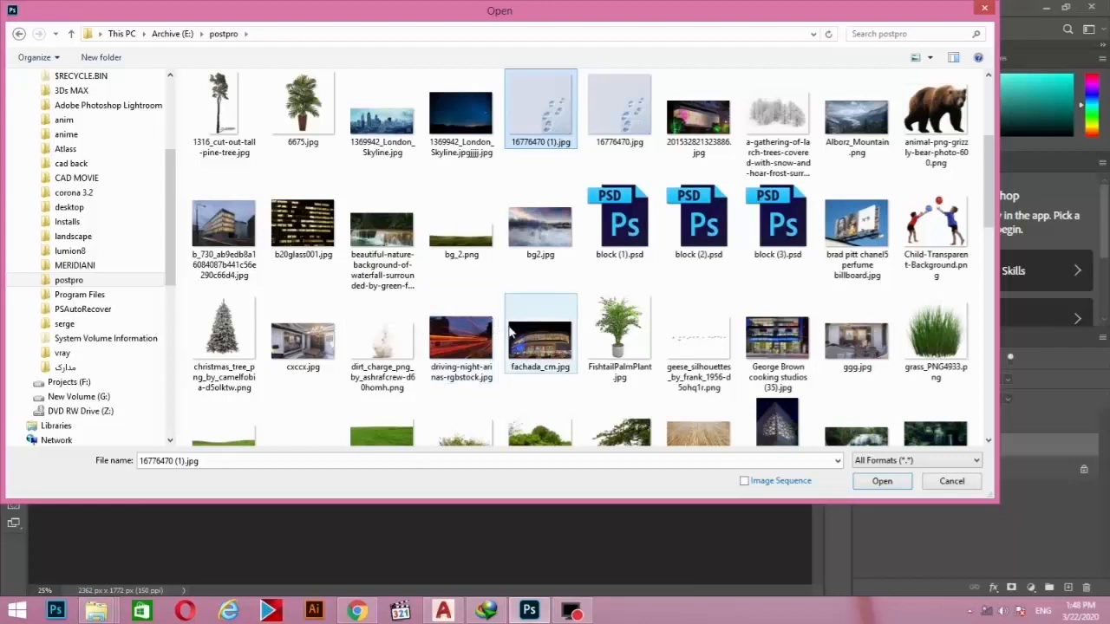
{"action": "scroll", "coordinate": [509, 329], "scroll_direction": "up", "scroll_amount": 2}
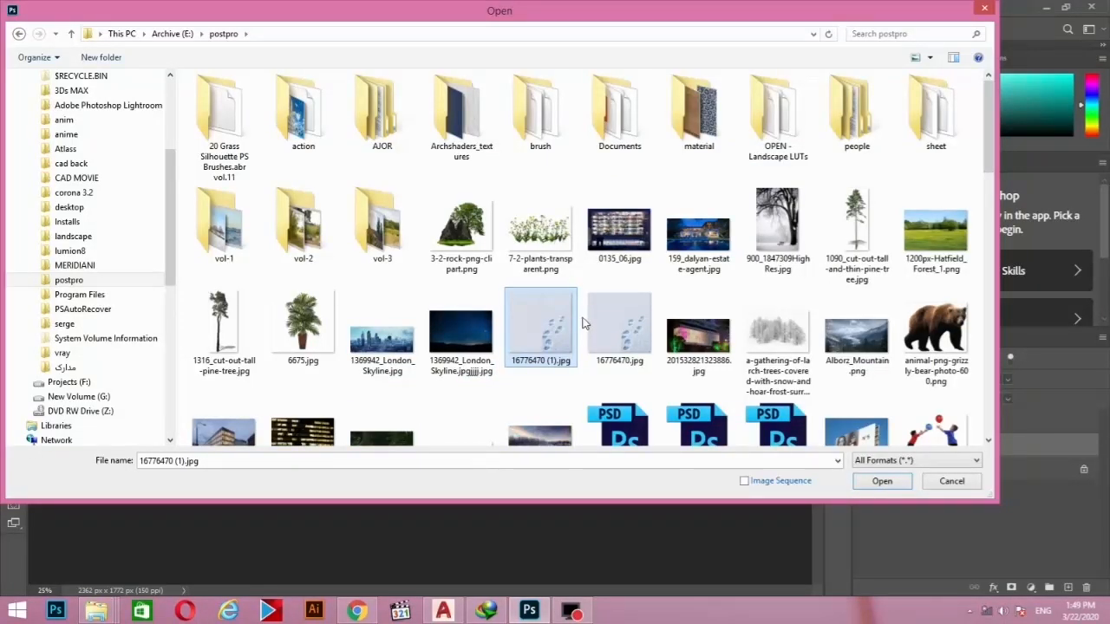
{"action": "scroll", "coordinate": [581, 318], "scroll_direction": "down", "scroll_amount": 2}
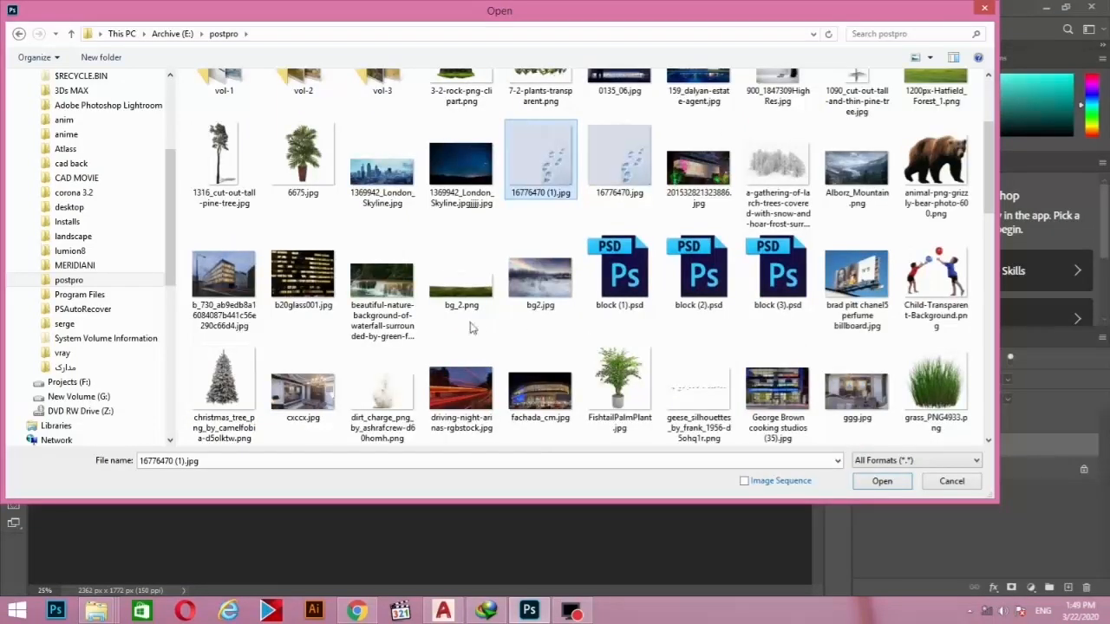
{"action": "scroll", "coordinate": [641, 316], "scroll_direction": "down", "scroll_amount": 2}
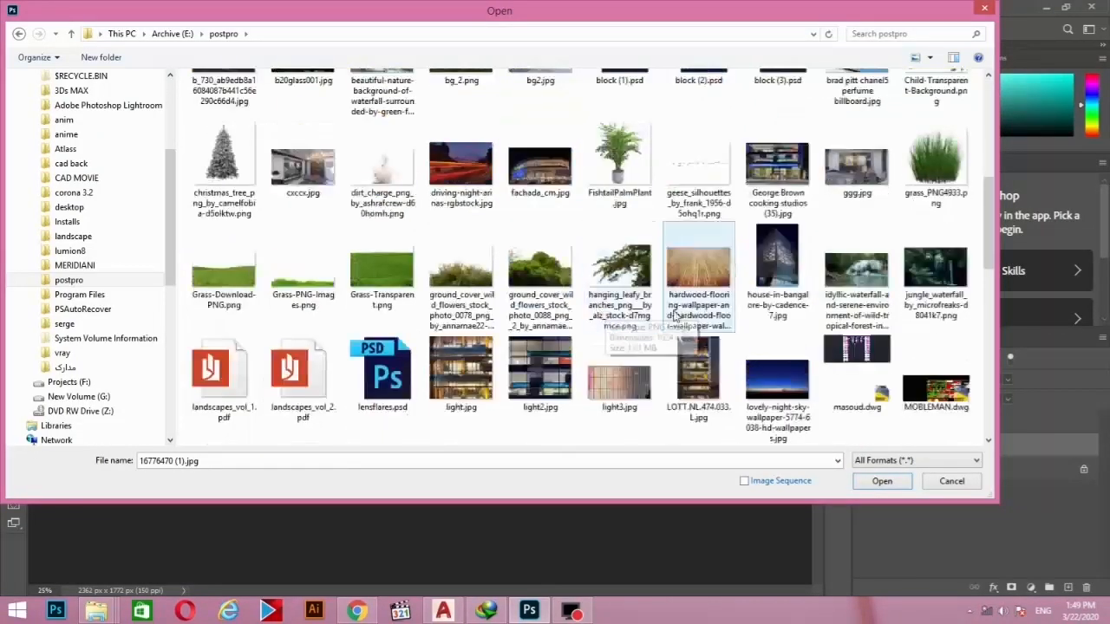
{"action": "scroll", "coordinate": [789, 327], "scroll_direction": "down", "scroll_amount": 2}
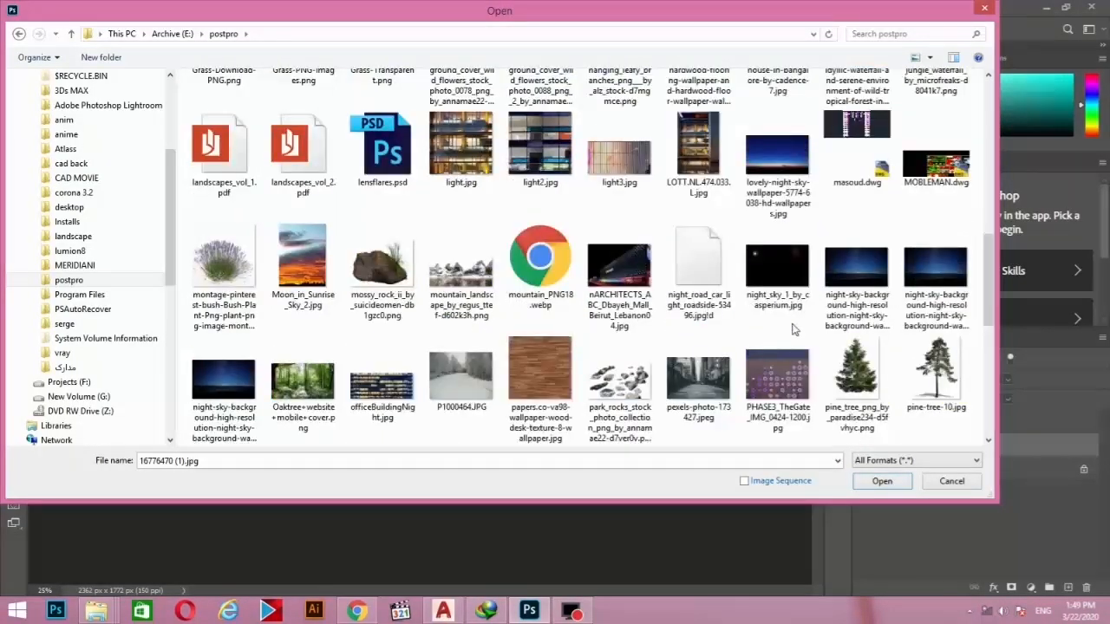
{"action": "left_click", "coordinate": [702, 384]}
{"action": "double_click", "coordinate": [702, 384]}
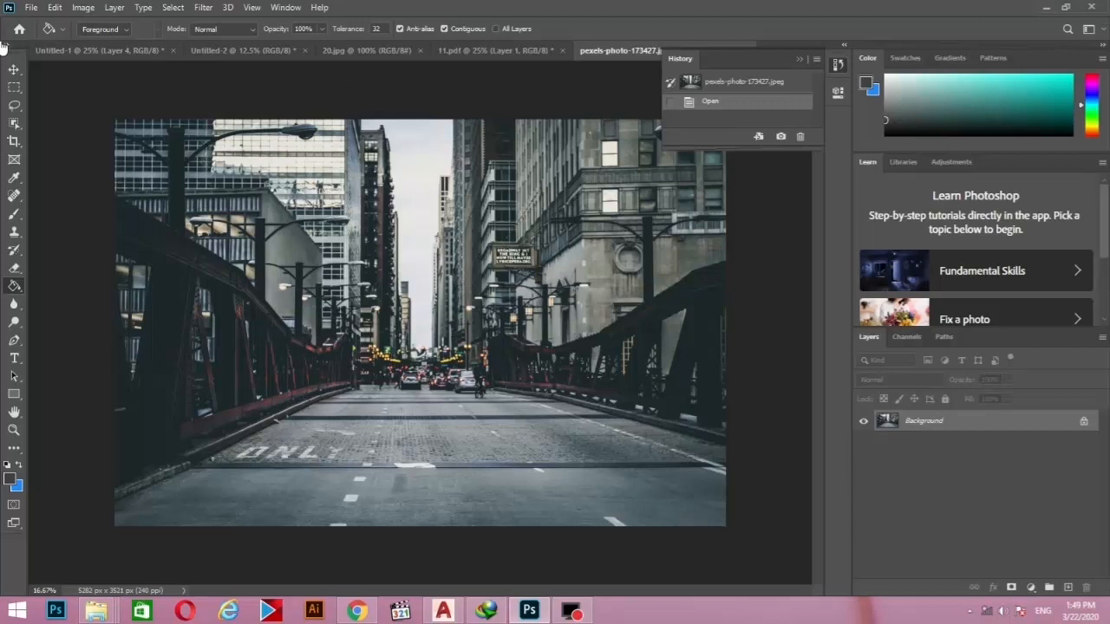
{"action": "left_click_drag", "start_coordinate": [902, 418], "coordinate": [686, 464]}
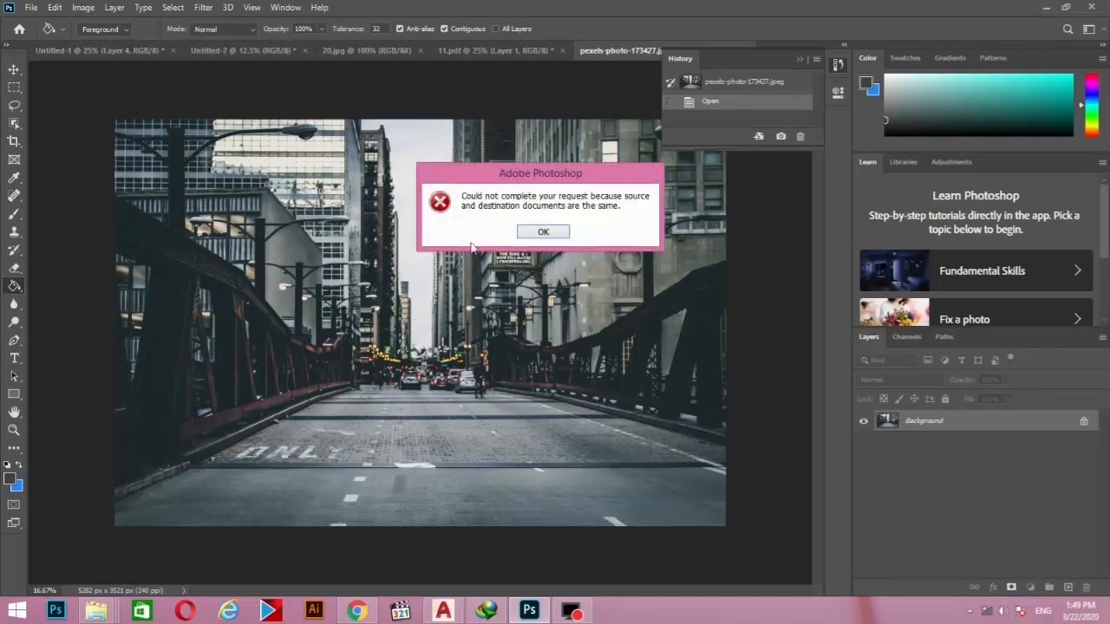
{"action": "left_click", "coordinate": [544, 233]}
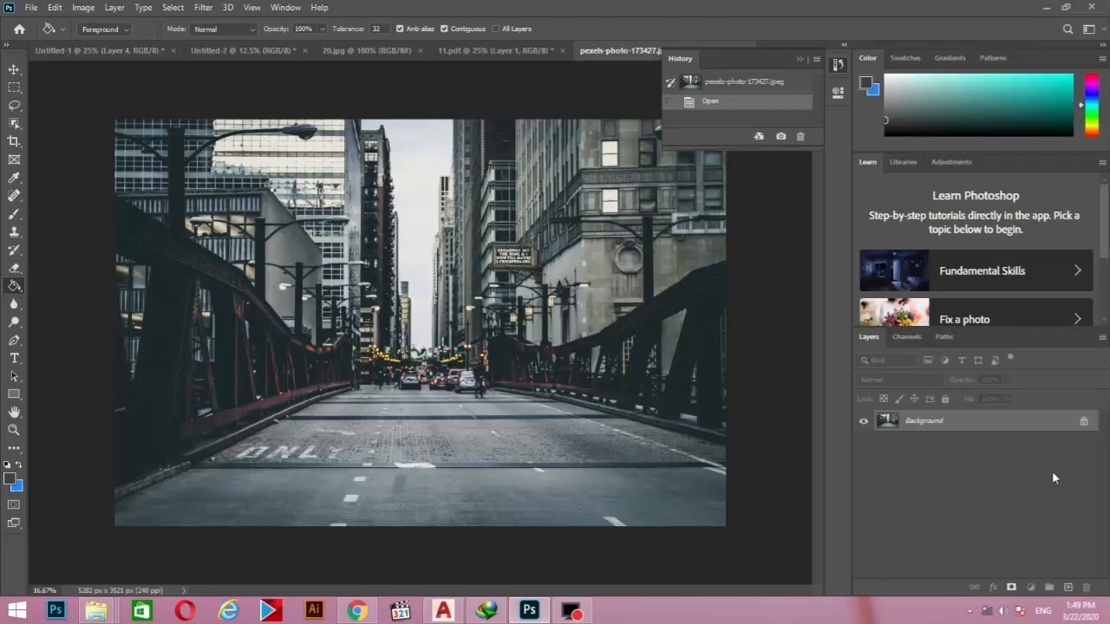
{"action": "left_click", "coordinate": [424, 229]}
{"action": "key", "text": "ctrl+z"}
- Make blue the foreground colour and fill the sky between the buildings with the Paint Bucket
{"action": "left_click", "coordinate": [20, 467]}
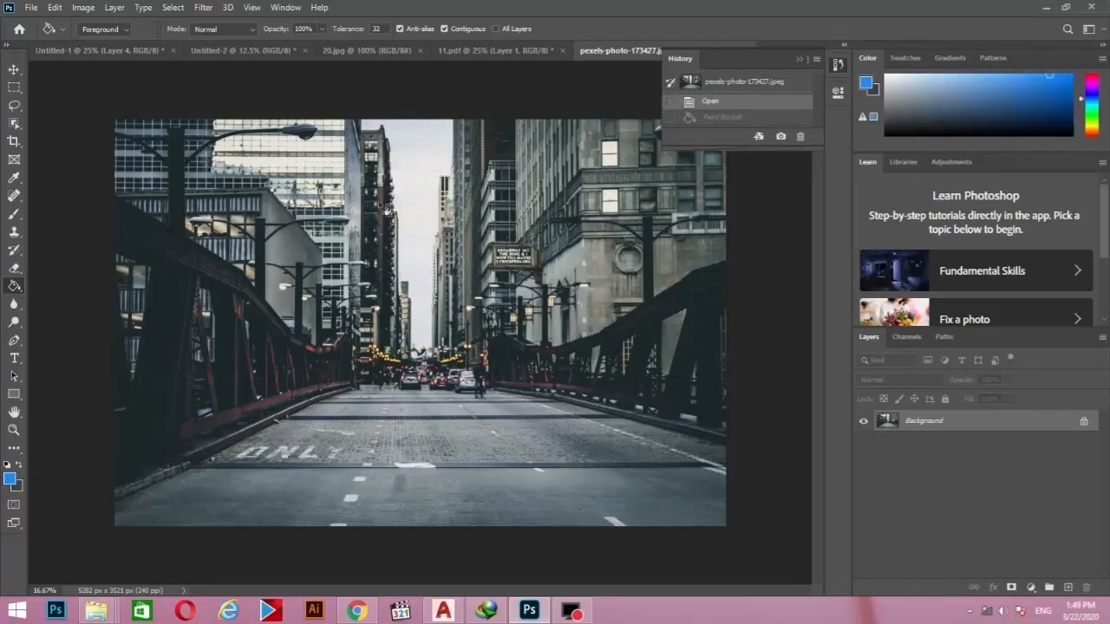
{"action": "left_click", "coordinate": [412, 221]}
{"action": "left_click", "coordinate": [373, 130]}
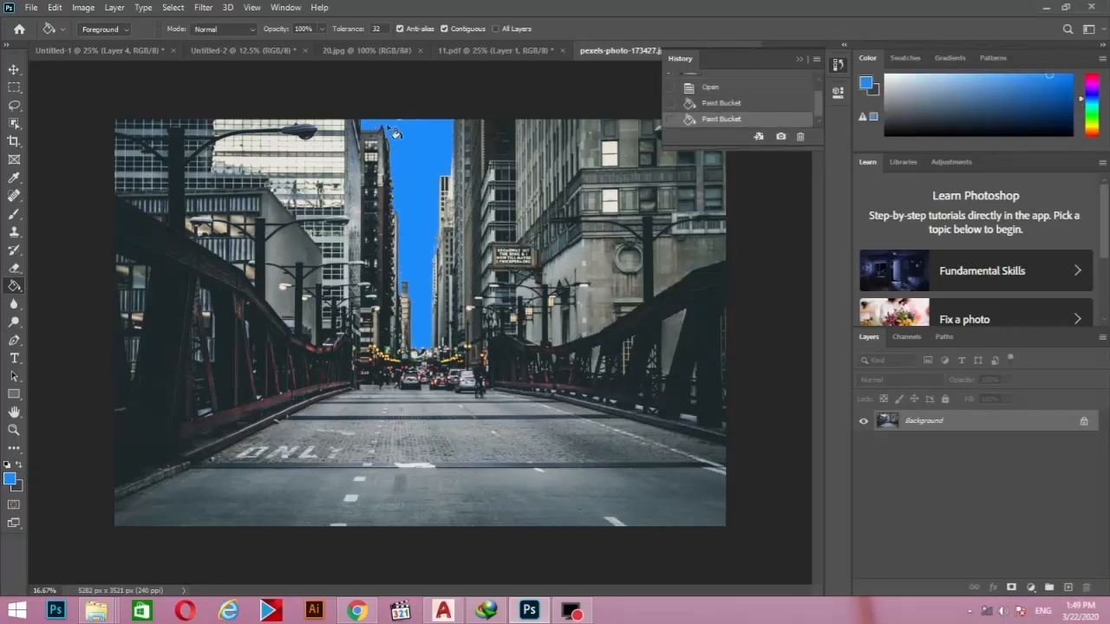
{"action": "left_click", "coordinate": [409, 128]}
{"action": "left_click", "coordinate": [408, 127]}
{"action": "left_click", "coordinate": [408, 129]}
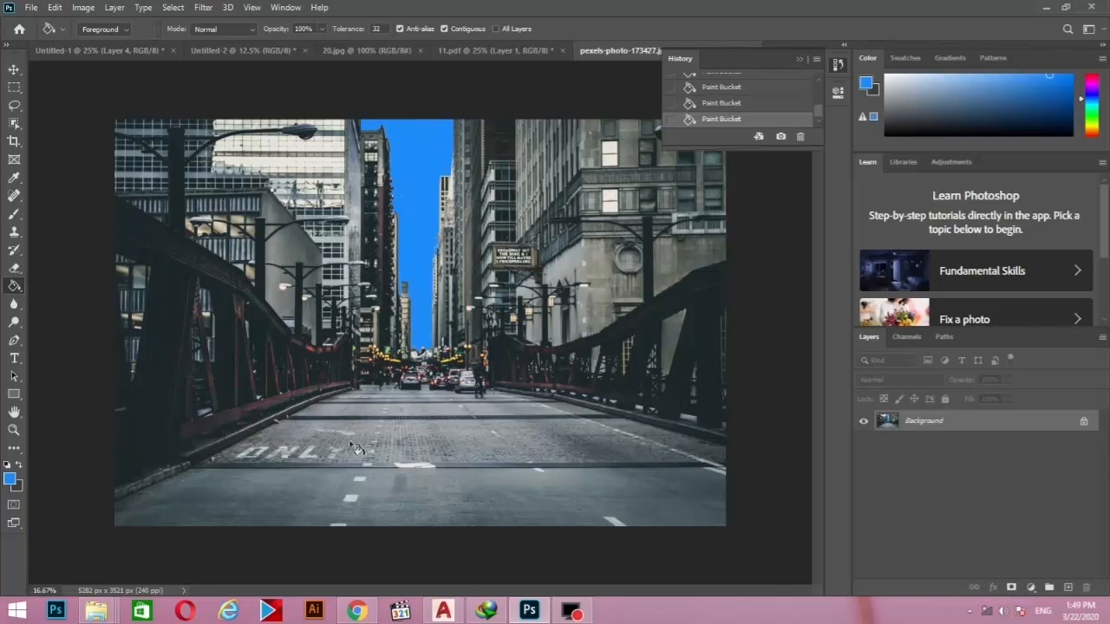
- Fill the road surface with blue, covering the foreground strip, the middle section and the remaining grey patches on both sides
{"action": "left_click", "coordinate": [461, 509]}
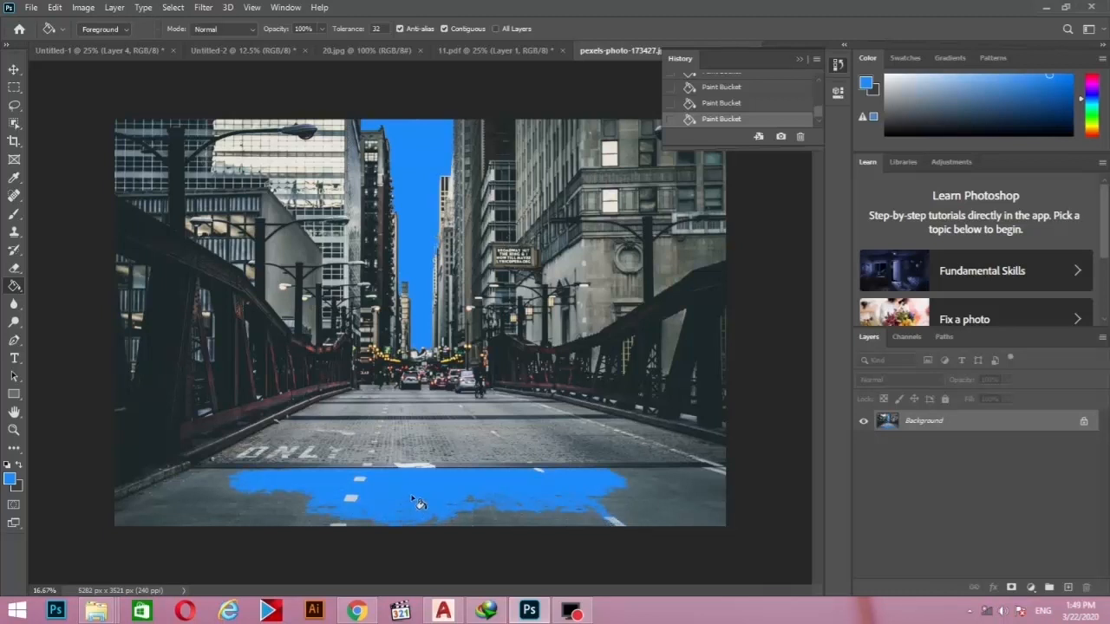
{"action": "left_click", "coordinate": [652, 507]}
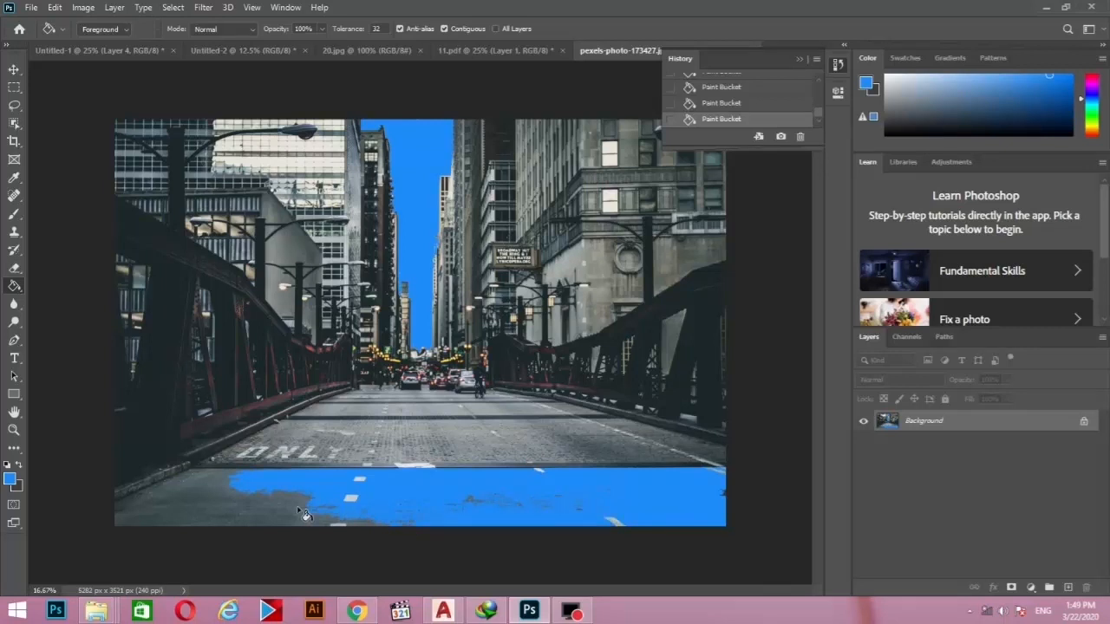
{"action": "left_click", "coordinate": [215, 518]}
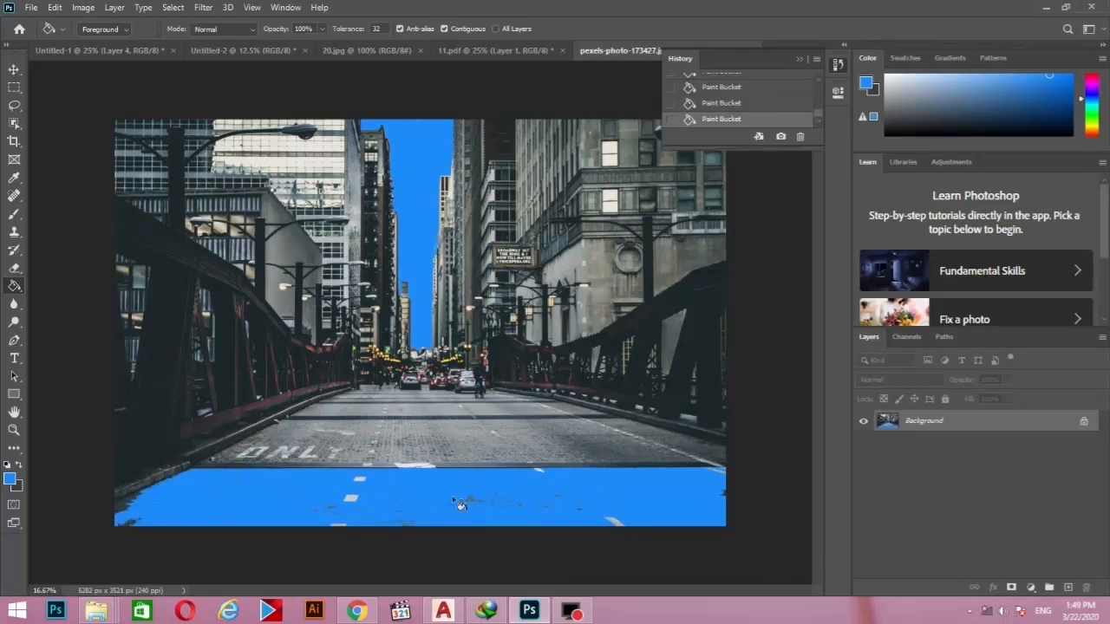
{"action": "left_click", "coordinate": [467, 455]}
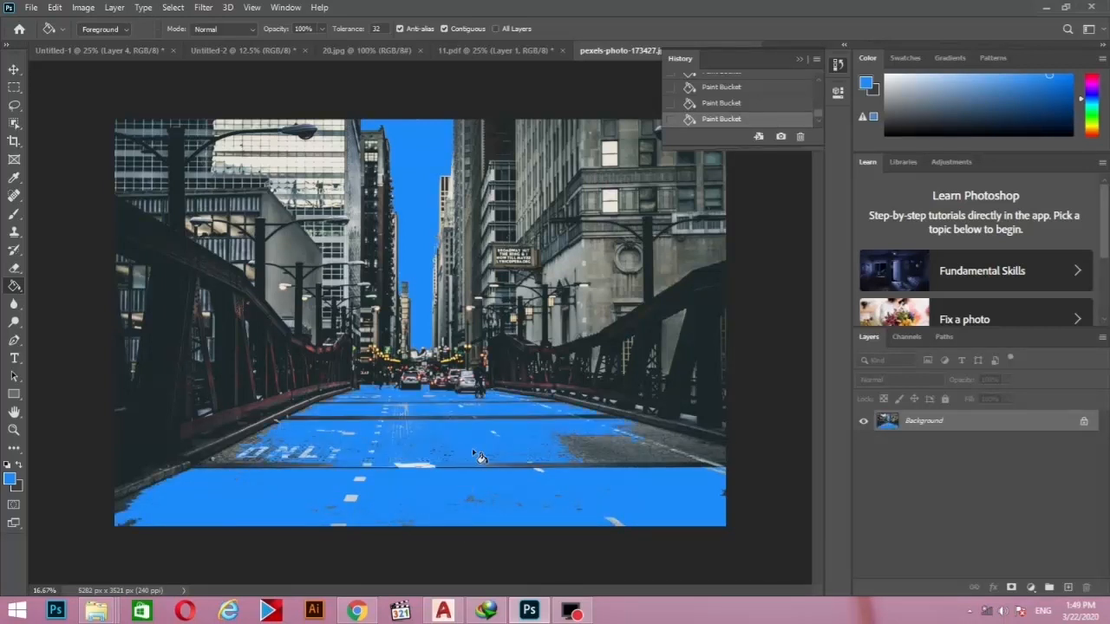
{"action": "left_click", "coordinate": [619, 457]}
{"action": "left_click", "coordinate": [227, 456]}
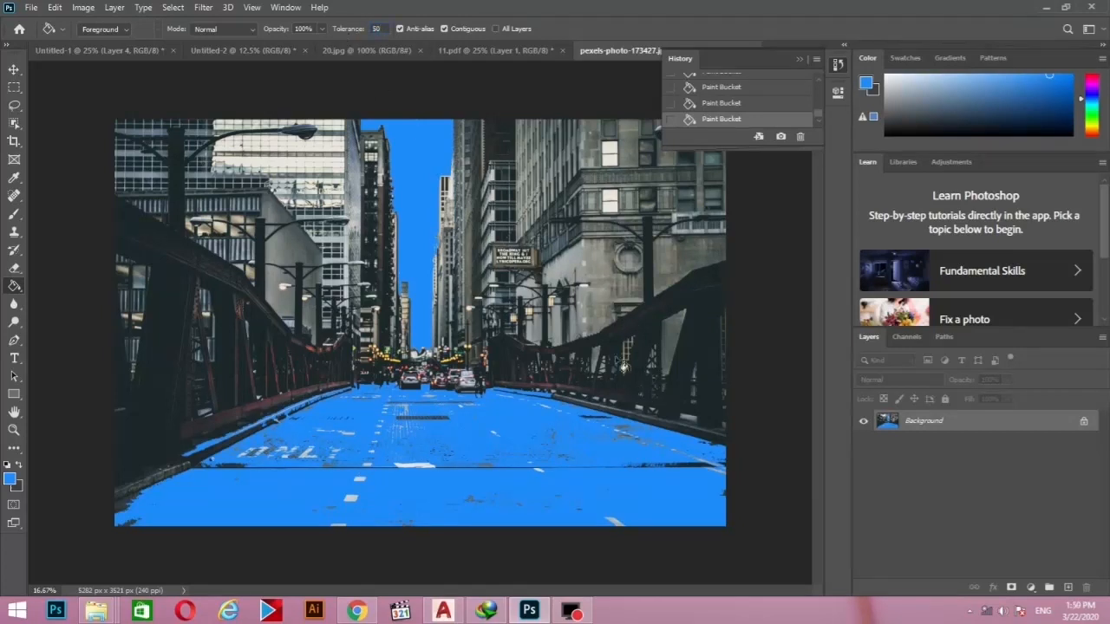
- Try blue Paint Bucket fills on the stone wall above the right bridge railing at tolerances 50 and 30, undoing each
{"action": "type", "text": "50"}
{"action": "left_click", "coordinate": [680, 265]}
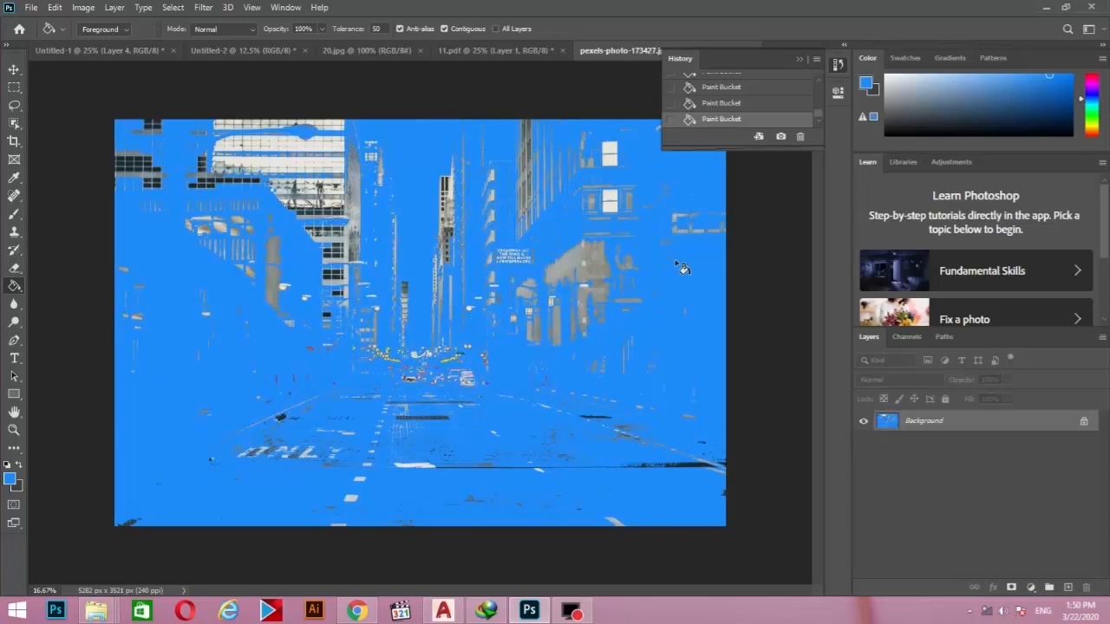
{"action": "key", "text": "ctrl+z"}
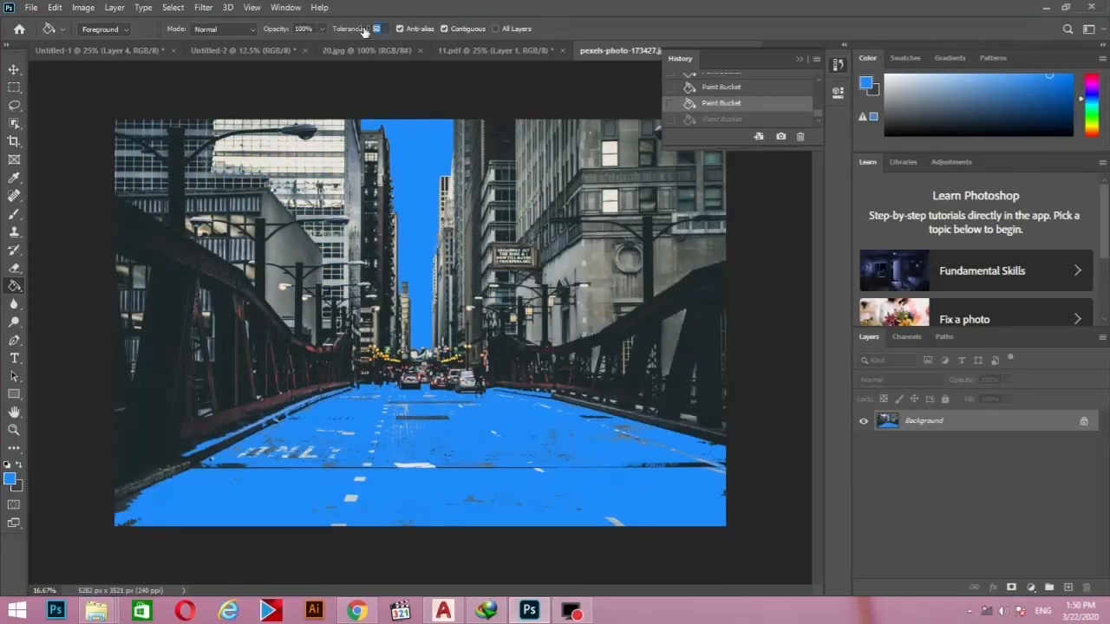
{"action": "type", "text": "30"}
{"action": "left_click", "coordinate": [677, 253]}
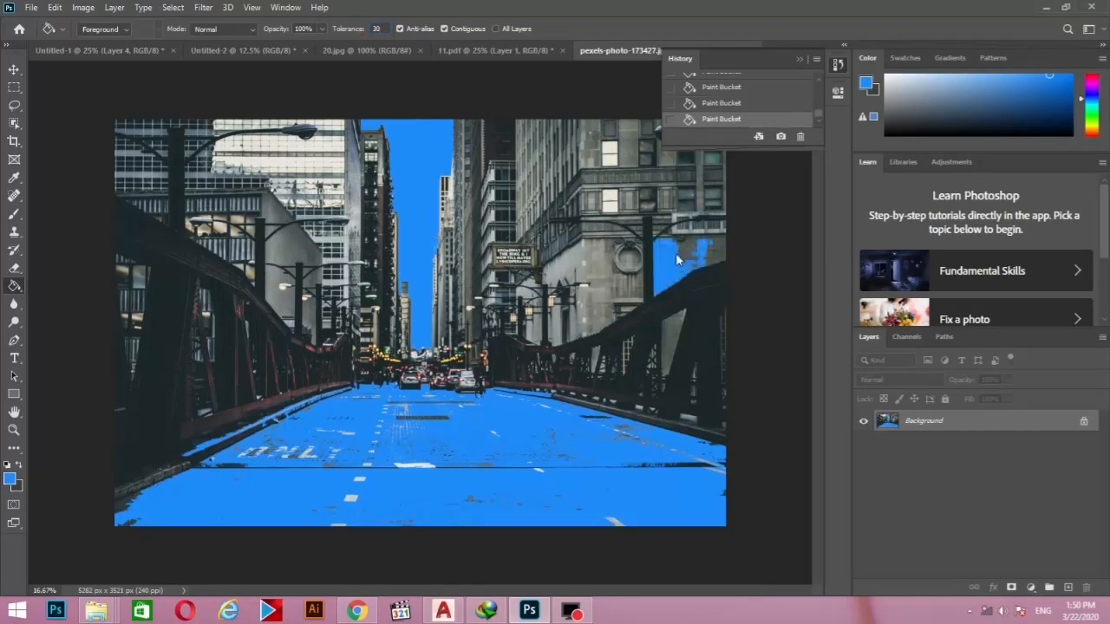
{"action": "key", "text": "ctrl+z"}
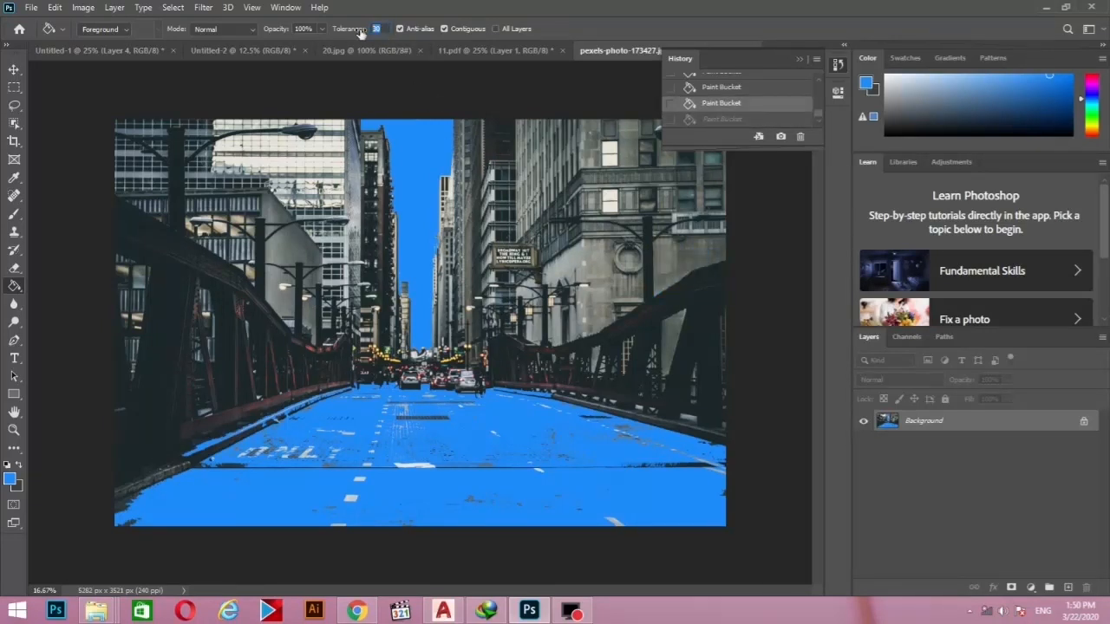
- Set the Paint Bucket tolerance to 40 and fill the stone wall patch above the right bridge railing with blue
{"action": "left_click", "coordinate": [672, 251]}
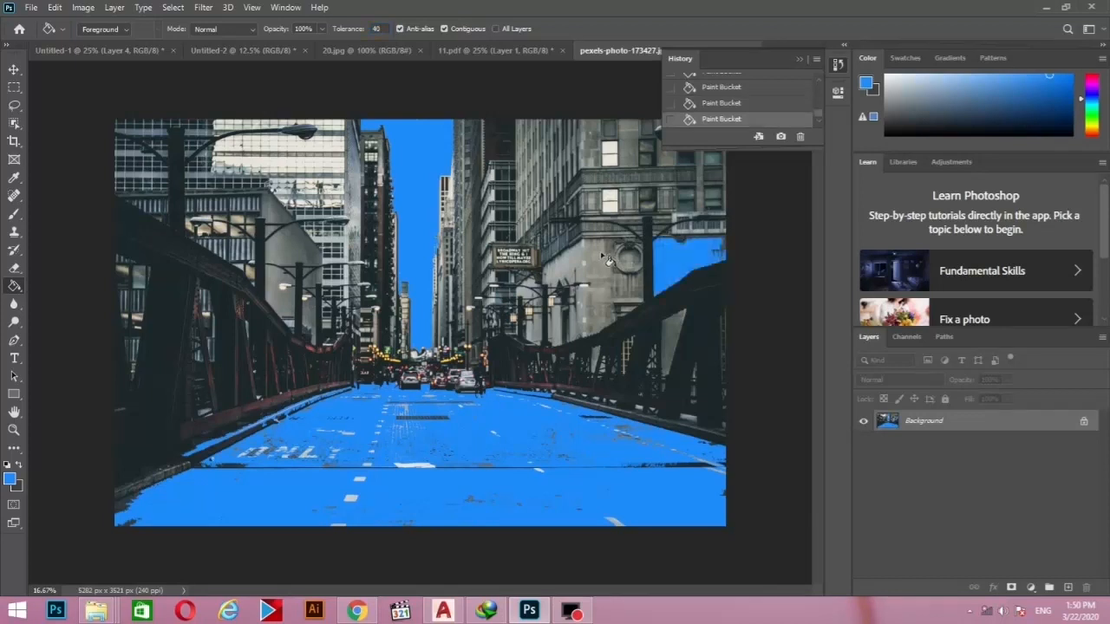
- Fill the right stone building and the left curved building with blue at tolerance 40, trying and undoing blue fills on the dark bridge areas
{"action": "left_click", "coordinate": [602, 149]}
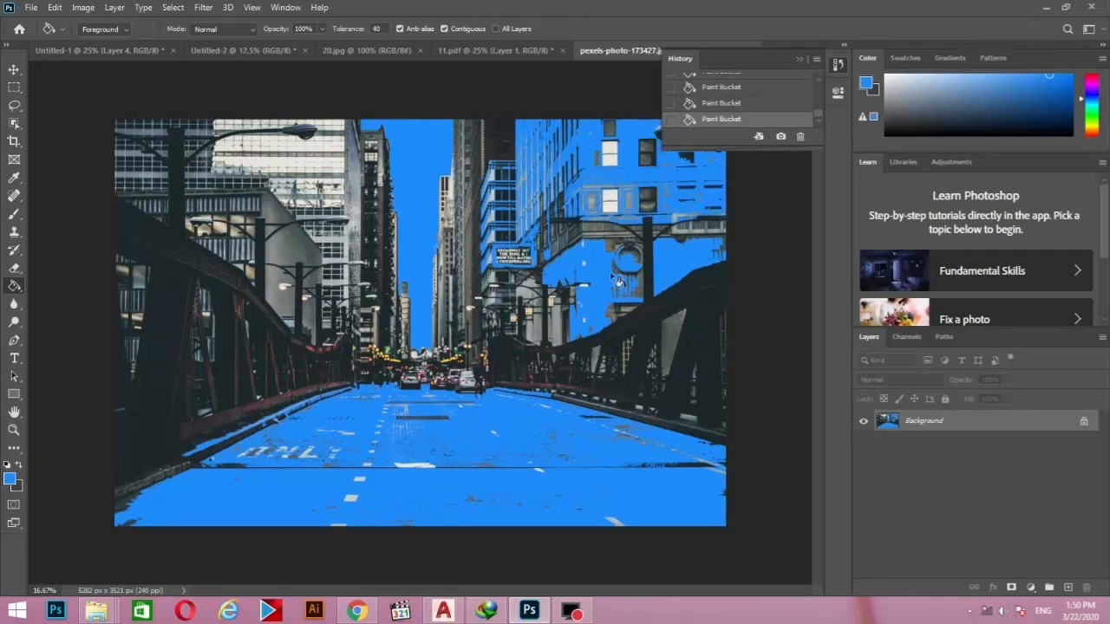
{"action": "left_click", "coordinate": [423, 468]}
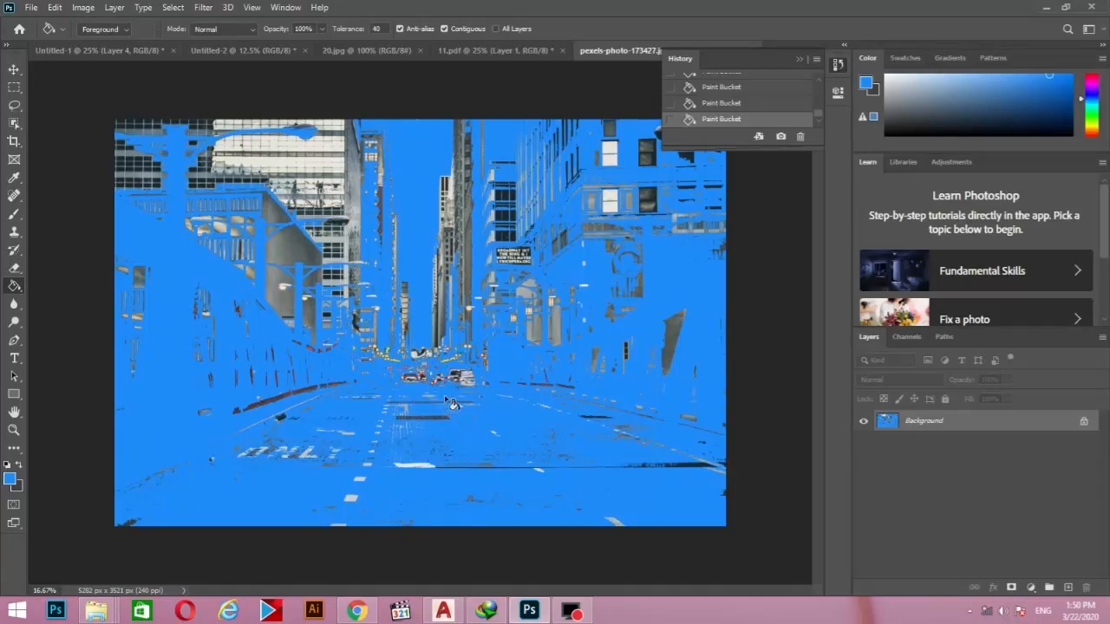
{"action": "key", "text": "ctrl+z"}
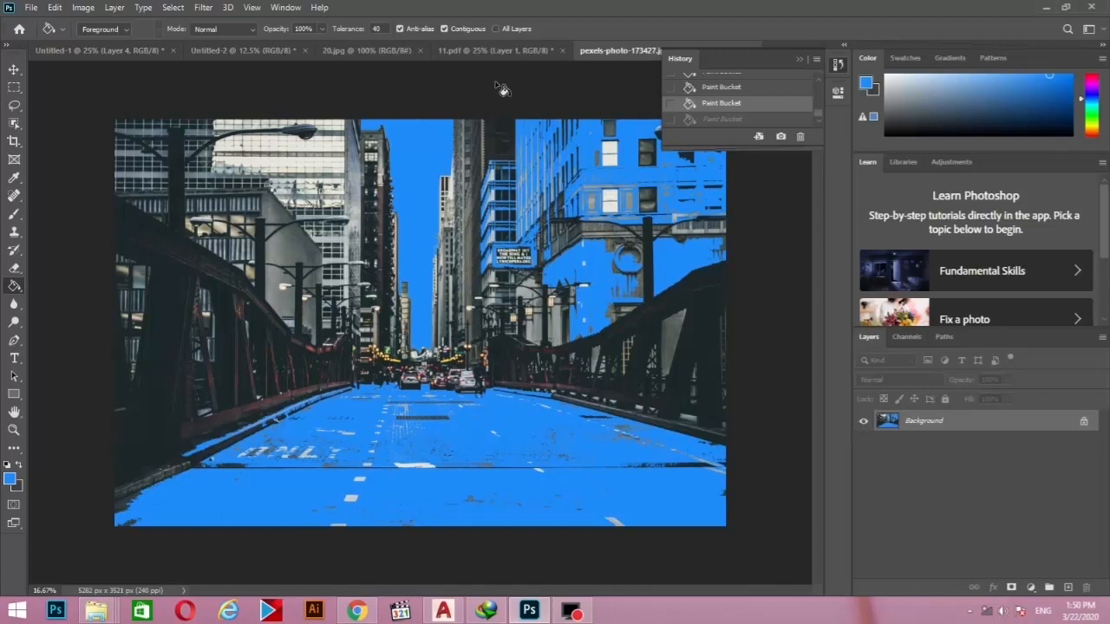
{"action": "left_click", "coordinate": [293, 258]}
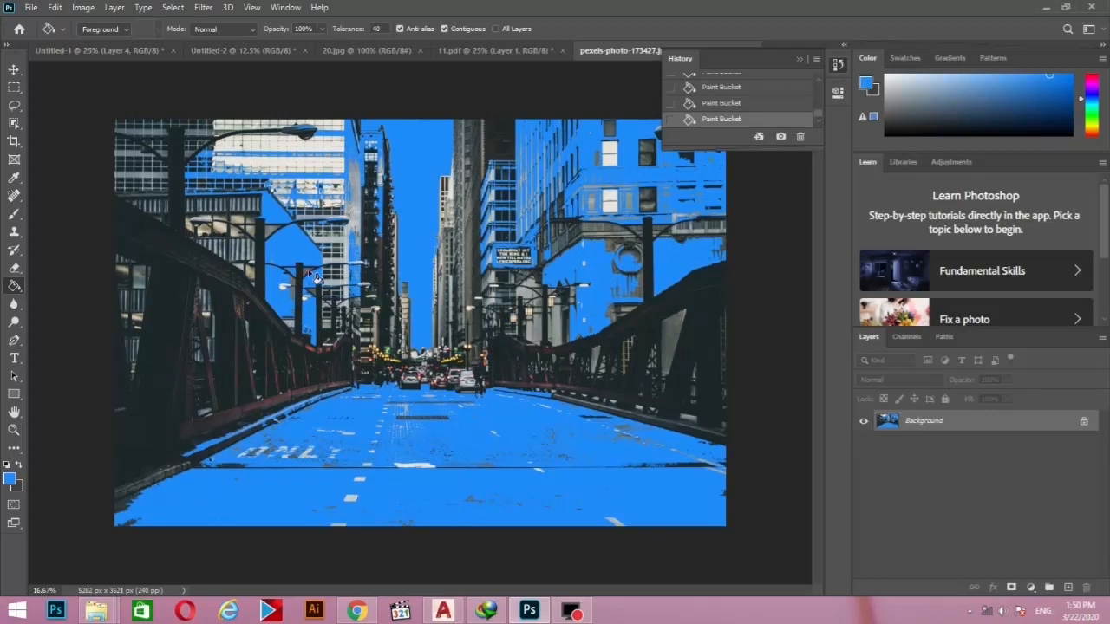
{"action": "left_click", "coordinate": [716, 371]}
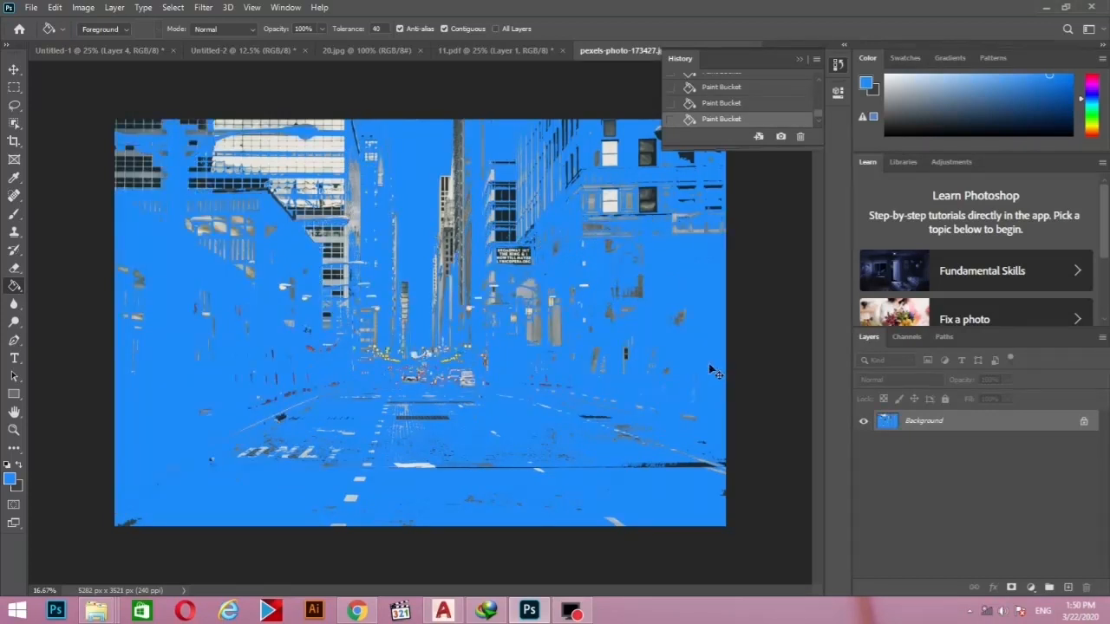
{"action": "key", "text": "ctrl+z"}
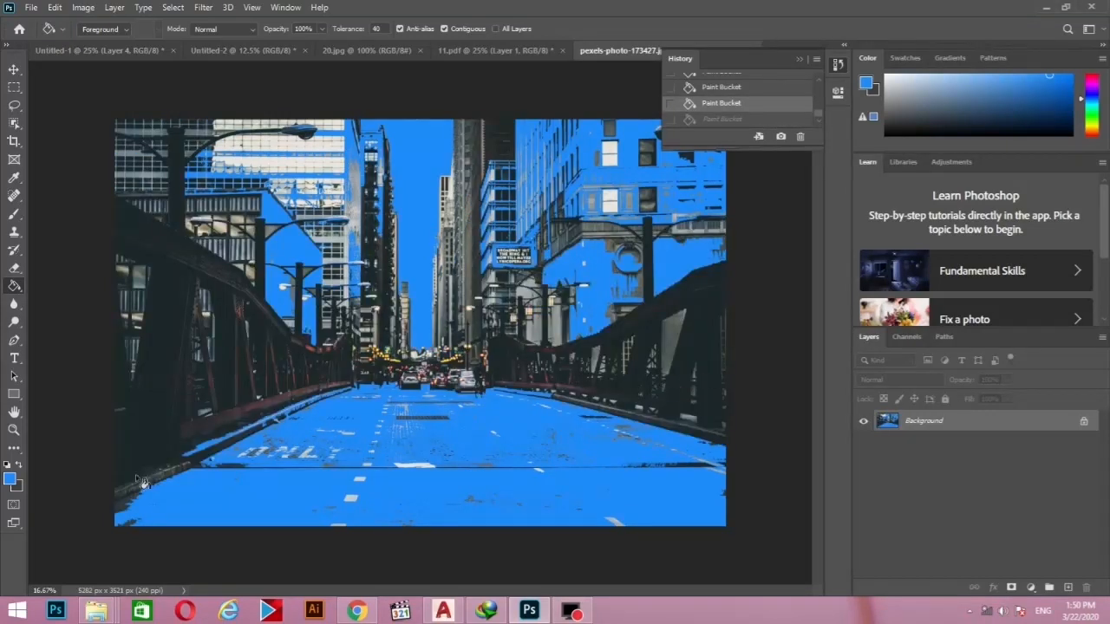
- Swap the foreground and background colours and fill the bridge trusses and the dark parts of the left and central towers with dark grey
{"action": "left_click", "coordinate": [22, 467]}
{"action": "left_click", "coordinate": [254, 303]}
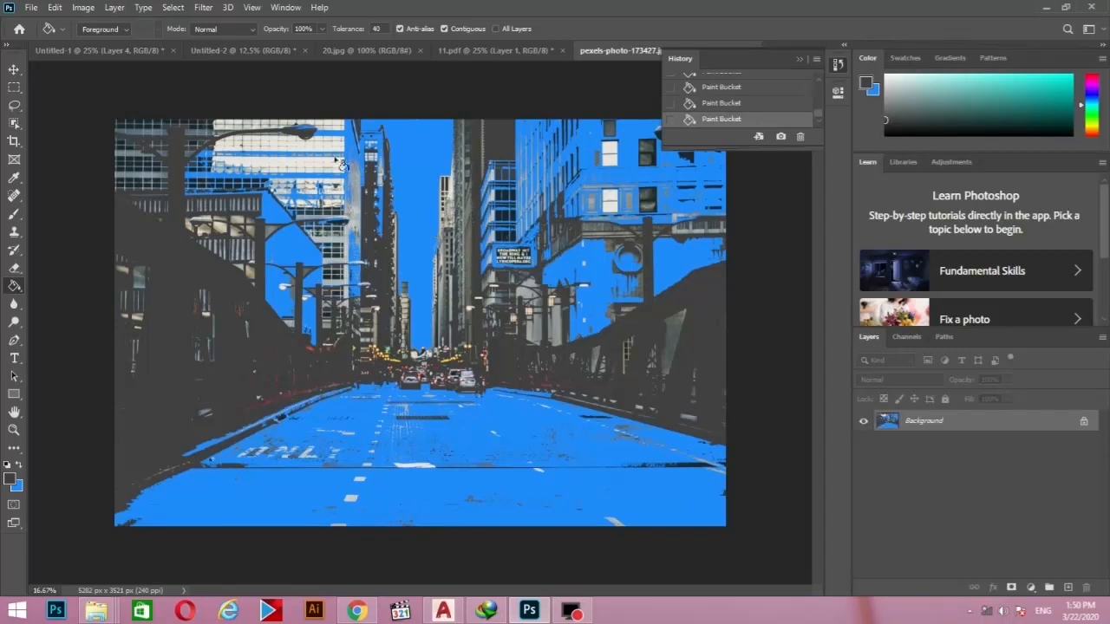
{"action": "left_click", "coordinate": [205, 136]}
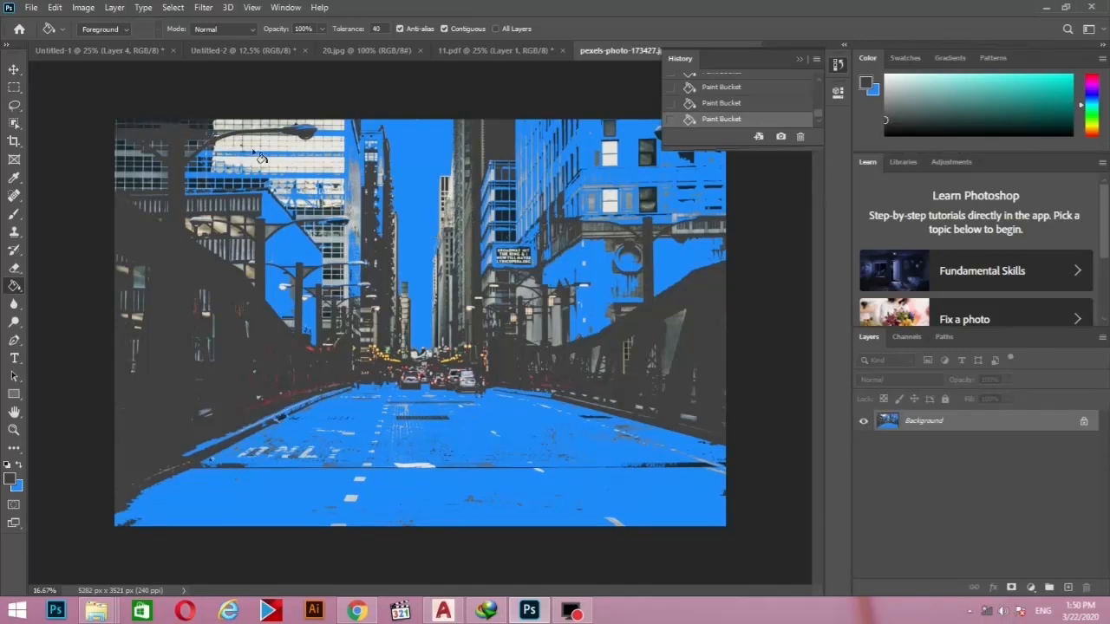
{"action": "left_click", "coordinate": [469, 182]}
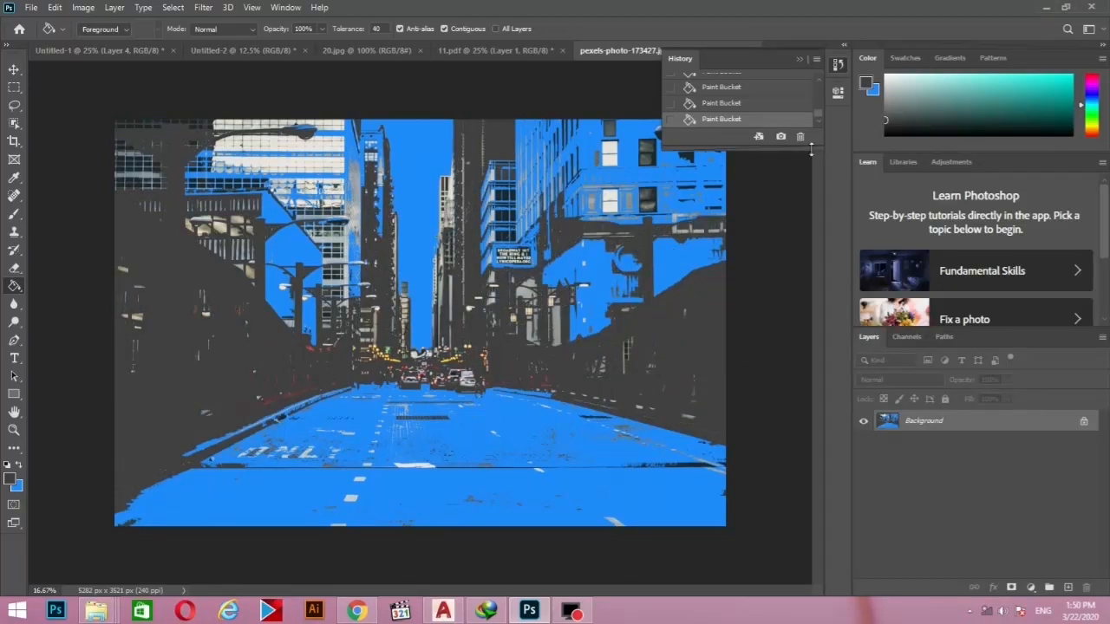
- Collapse the History panel and undo all Paint Bucket fills back to the original street photo
{"action": "left_click", "coordinate": [800, 60]}
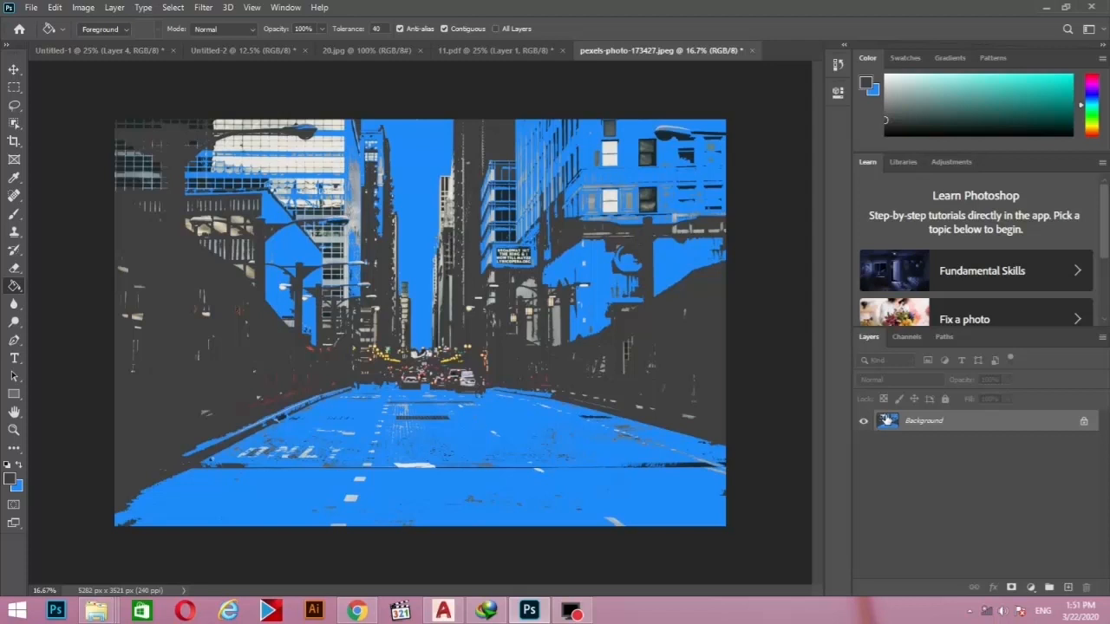
{"action": "key", "text": "ctrl+z"}
{"action": "key", "text": "ctrl+z"}
{"action": "key", "text": "ctrl+z"}
{"action": "key", "text": "ctrl+z"}
{"action": "key", "text": "ctrl+z"}
{"action": "key", "text": "ctrl+z"}
{"action": "key", "text": "ctrl+z"}
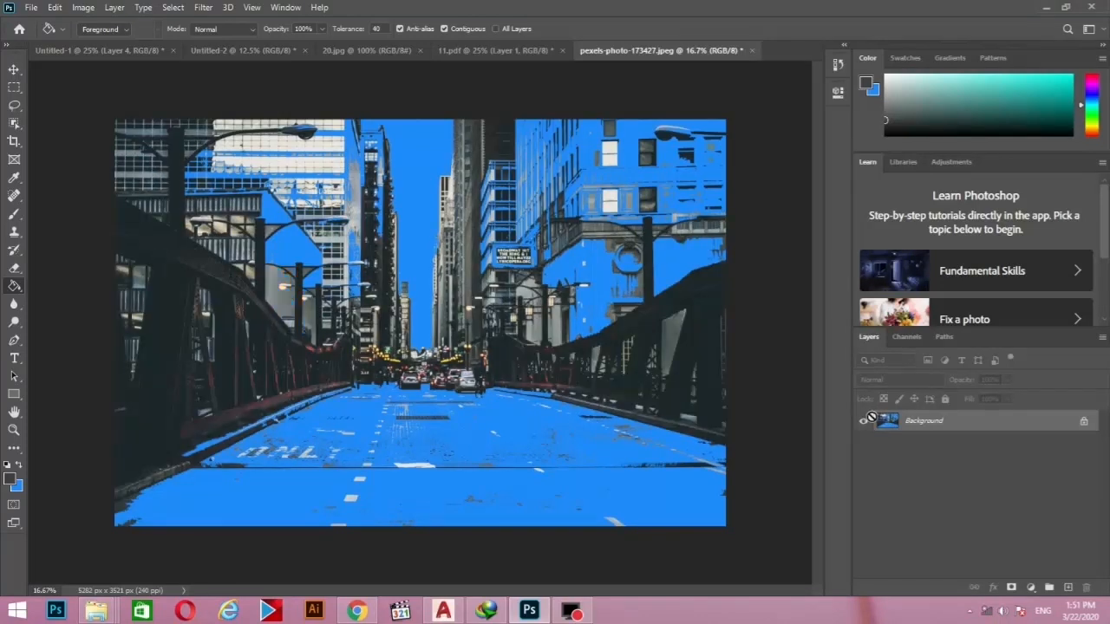
{"action": "key", "text": "ctrl+z"}
{"action": "key", "text": "ctrl+z"}
{"action": "key", "text": "ctrl+z"}
{"action": "key", "text": "ctrl+z"}
{"action": "key", "text": "ctrl+z"}
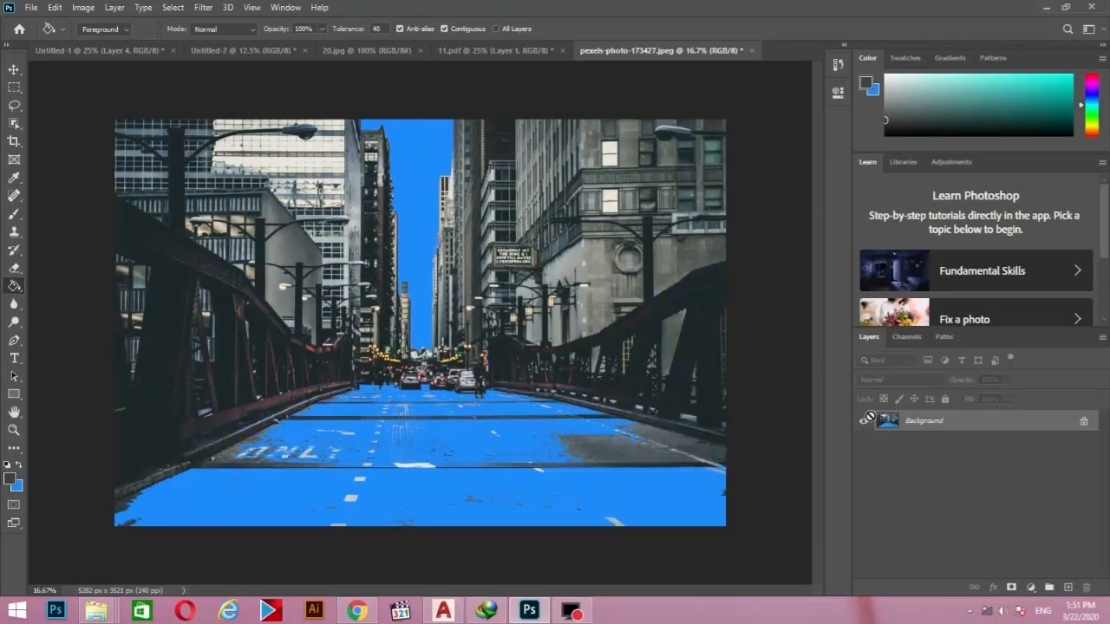
{"action": "key", "text": "ctrl+z"}
{"action": "key", "text": "ctrl+z"}
{"action": "key", "text": "ctrl+z"}
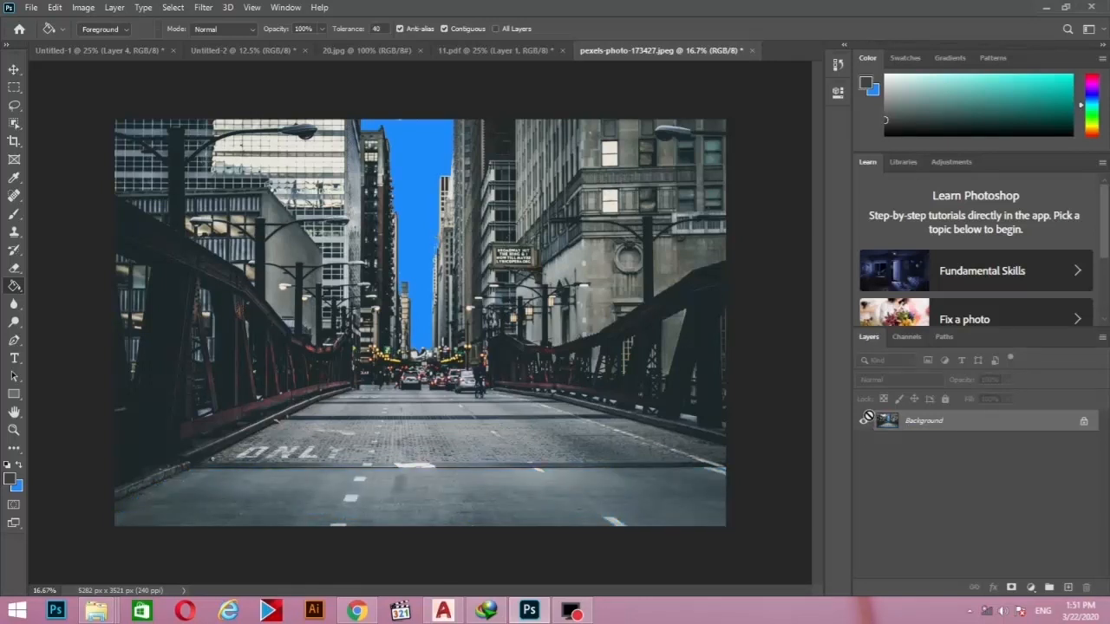
{"action": "key", "text": "ctrl+z"}
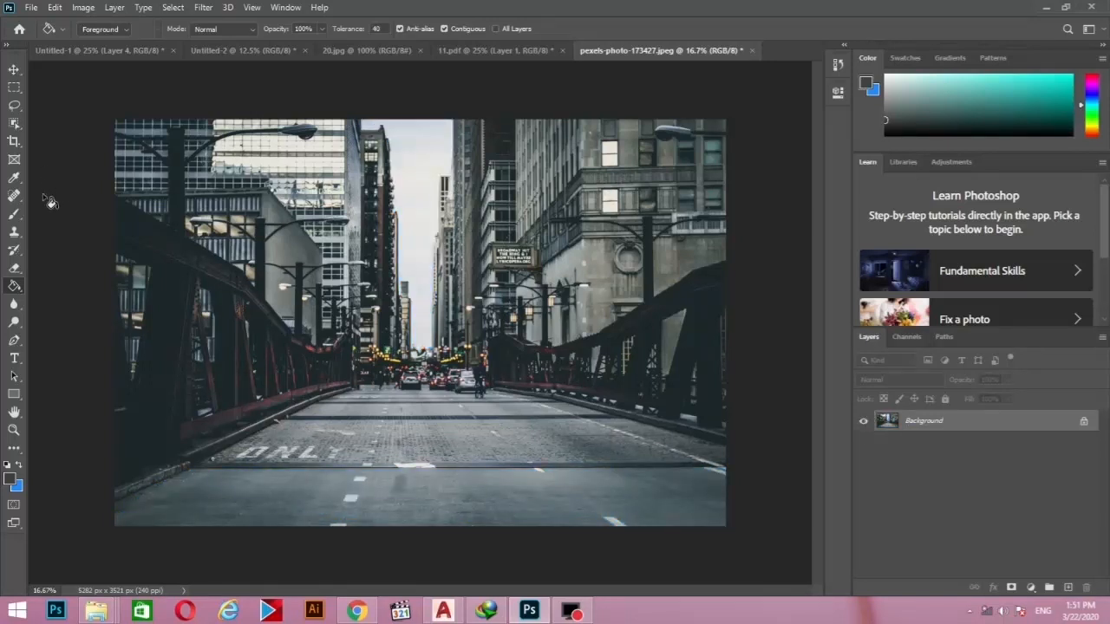
- Switch to the Polygonal Lasso Tool and open villa-rb-1-night-view.jpg from the postpro folder
{"action": "left_click", "coordinate": [16, 108]}
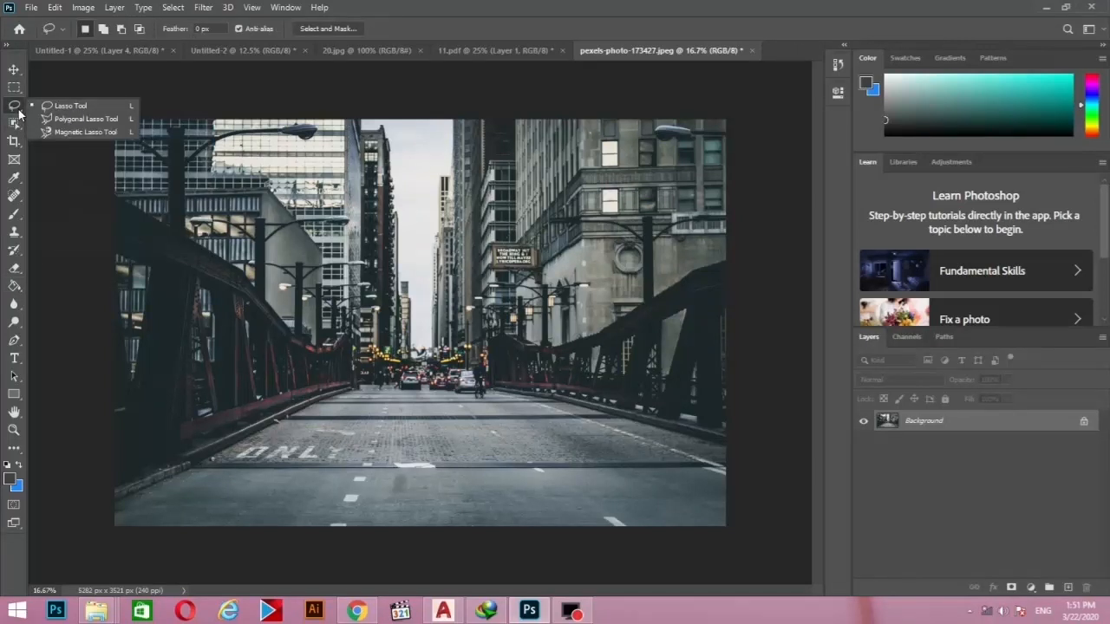
{"action": "left_click", "coordinate": [69, 123]}
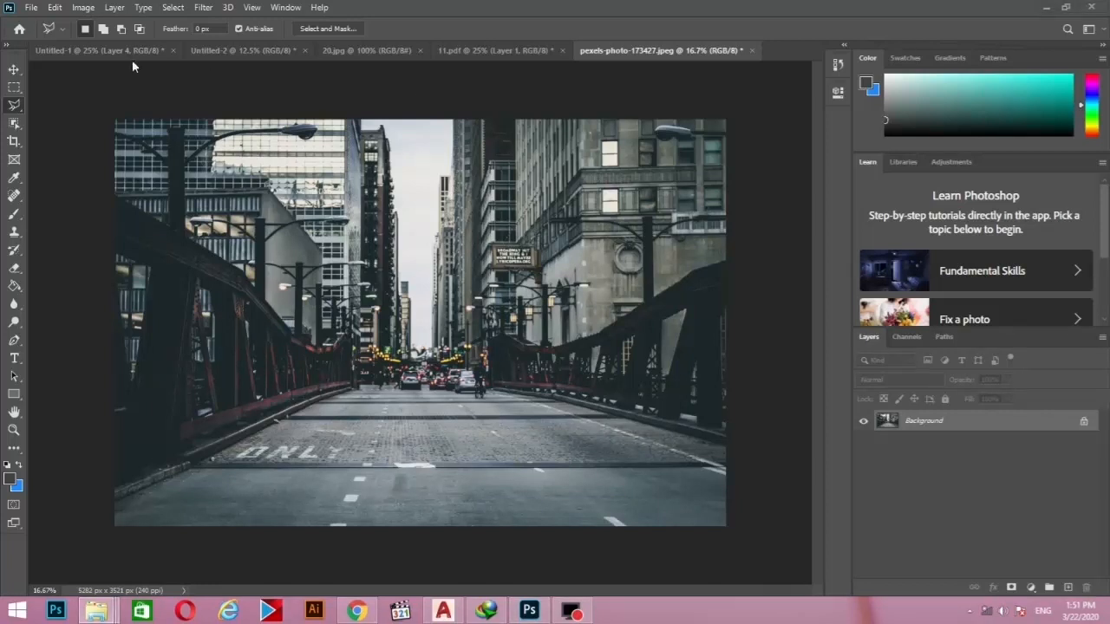
{"action": "left_click", "coordinate": [32, 8]}
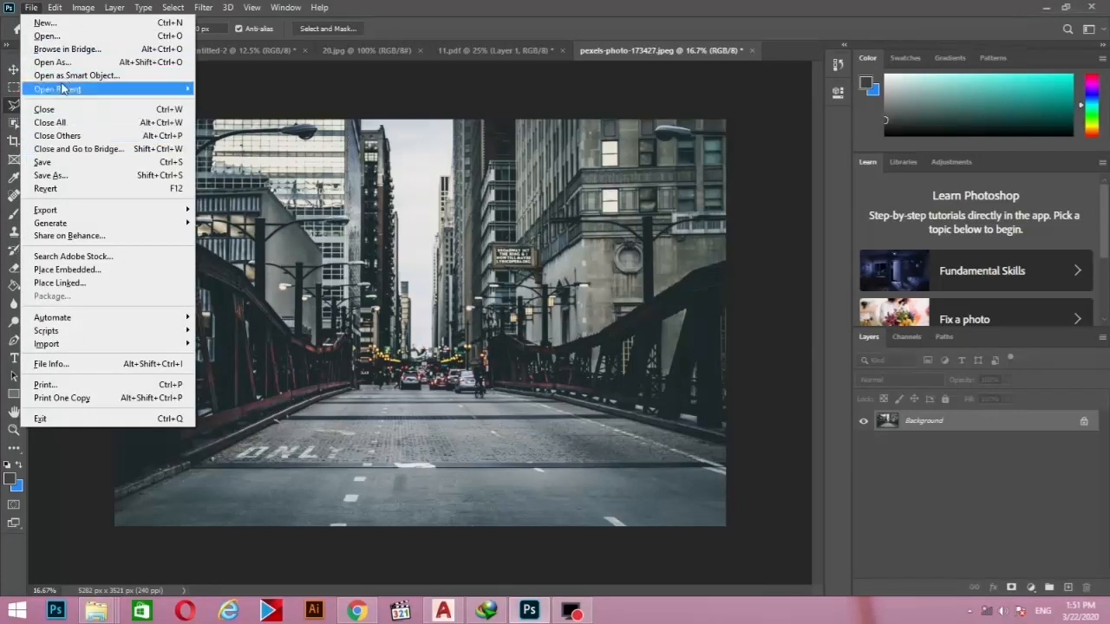
{"action": "left_click", "coordinate": [54, 63]}
{"action": "left_click", "coordinate": [711, 364]}
{"action": "scroll", "coordinate": [711, 364], "scroll_direction": "down", "scroll_amount": 10}
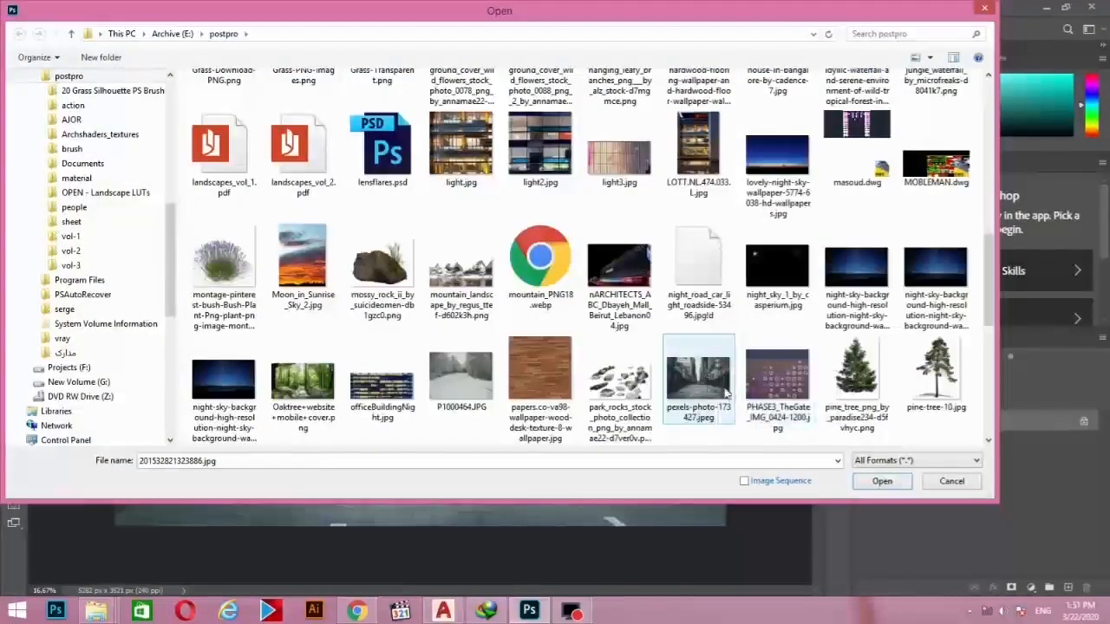
{"action": "scroll", "coordinate": [709, 377], "scroll_direction": "down", "scroll_amount": 5}
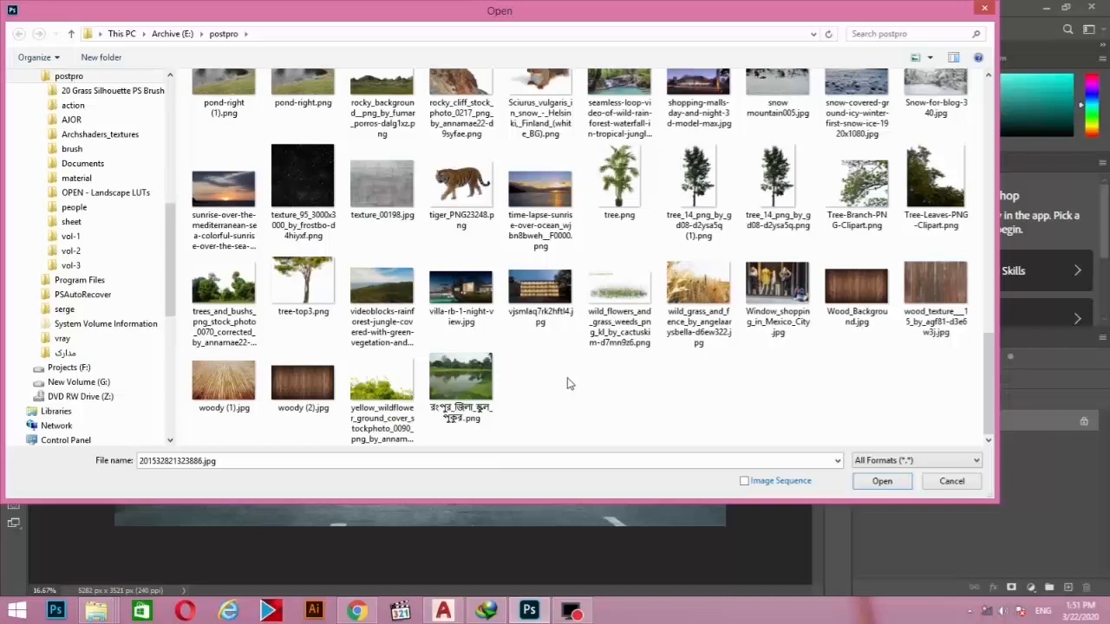
{"action": "double_click", "coordinate": [475, 299]}
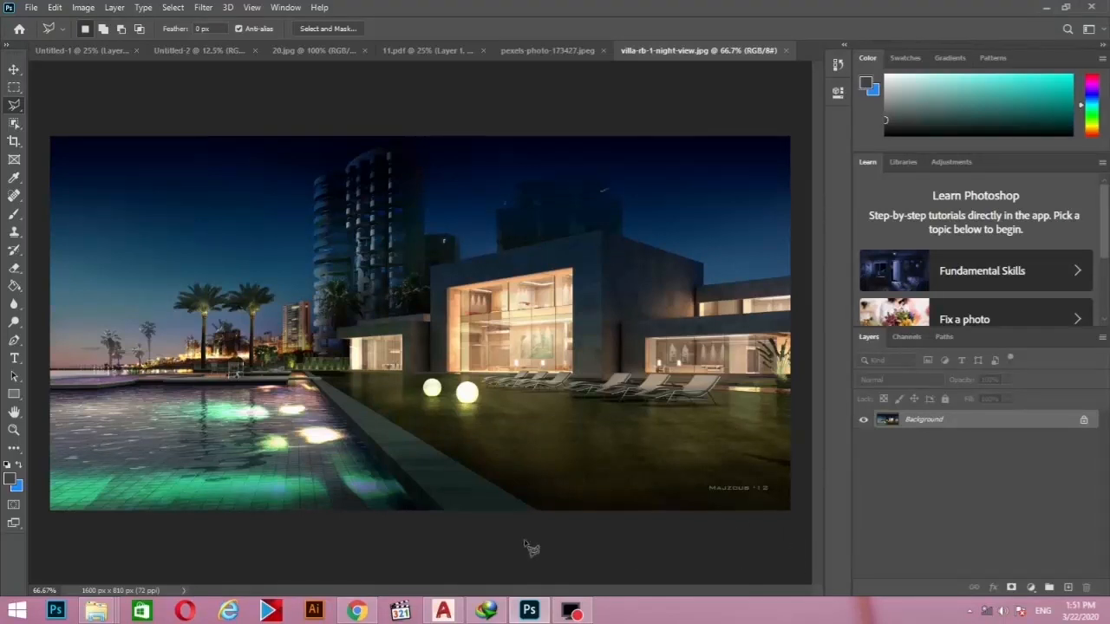
- Start a Polygonal Lasso outline at the pool edge's far end, following it past the bottom of the image and around the lower-right corner
{"action": "left_click", "coordinate": [303, 373]}
{"action": "left_click", "coordinate": [453, 521]}
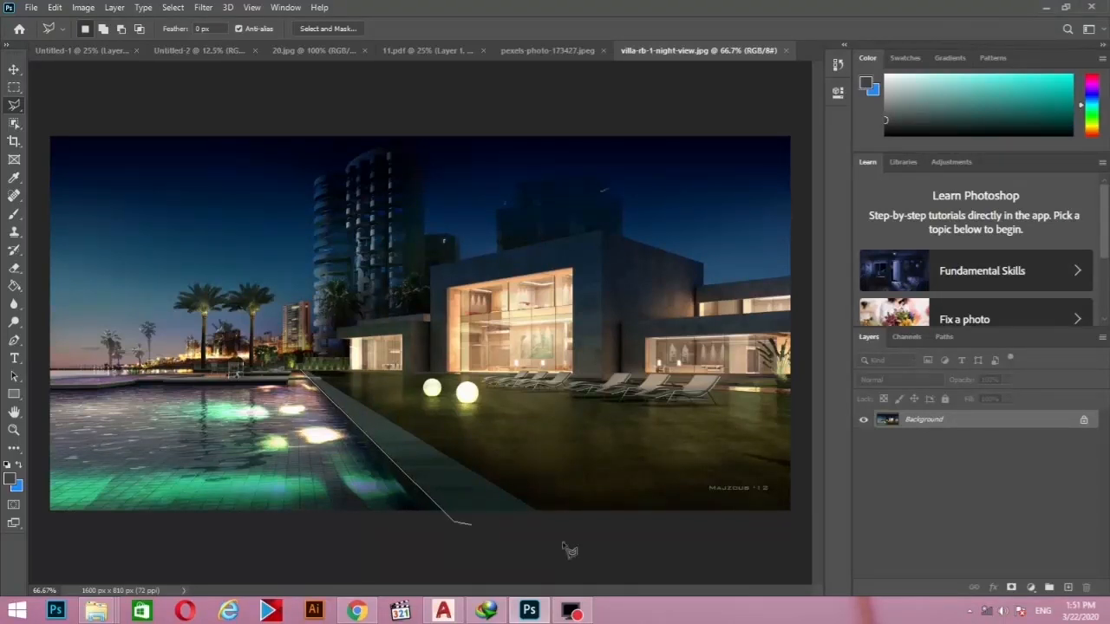
{"action": "left_click", "coordinate": [800, 521]}
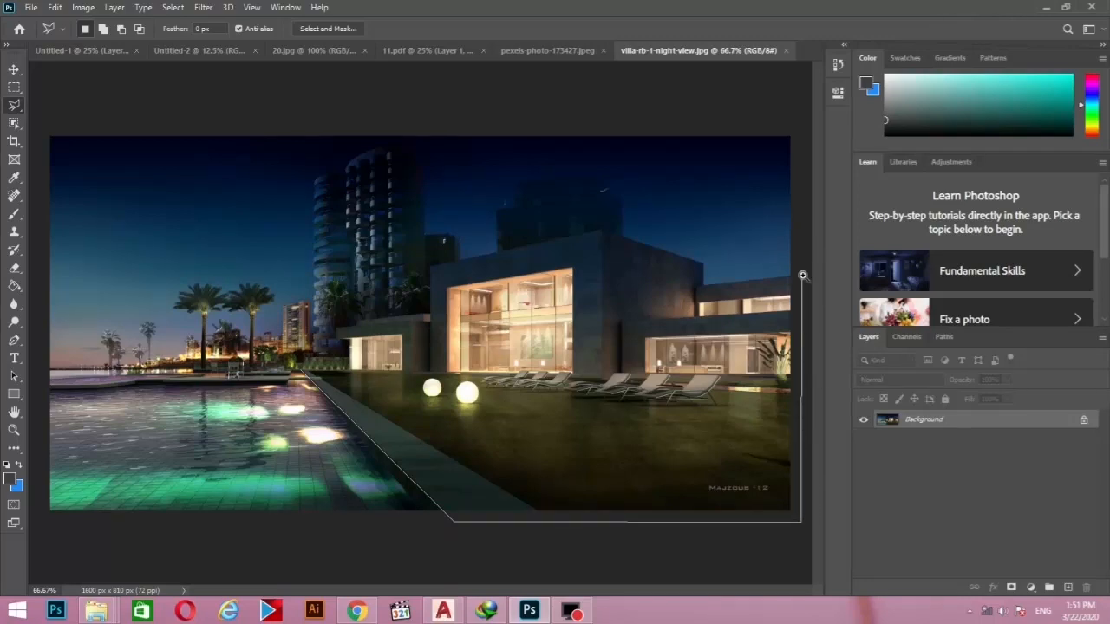
- Continue the lasso outline up the image's right edge and along the villa's right wing and main block rooflines to the block's left corner
{"action": "scroll", "coordinate": [803, 275], "scroll_direction": "up", "scroll_amount": 2}
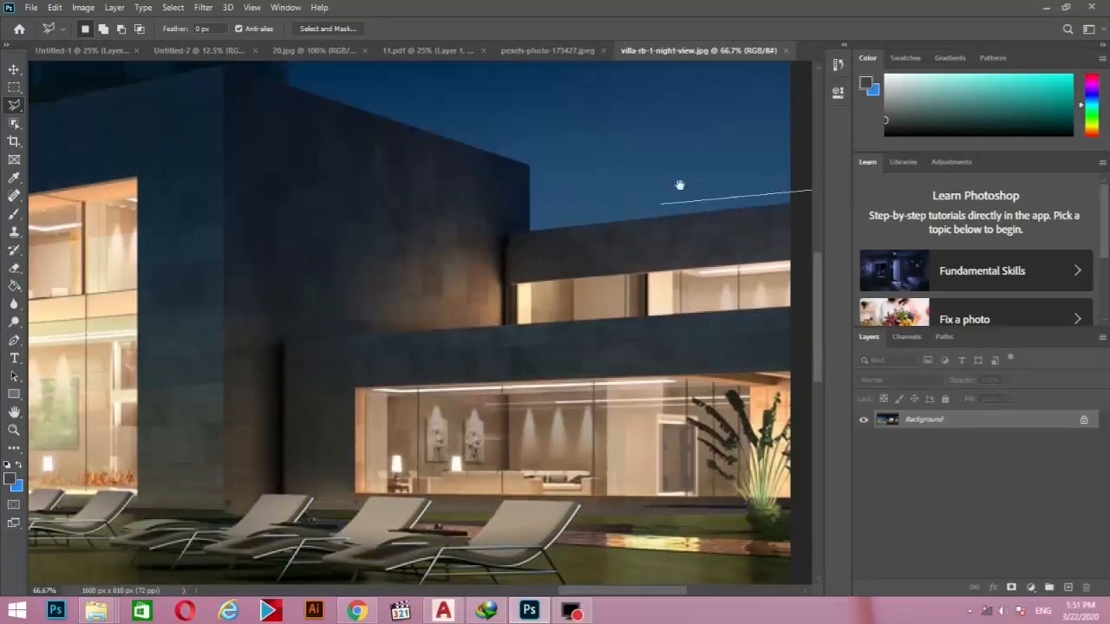
{"action": "left_click_drag", "start_coordinate": [680, 185], "coordinate": [523, 200]}
{"action": "left_click", "coordinate": [607, 218]}
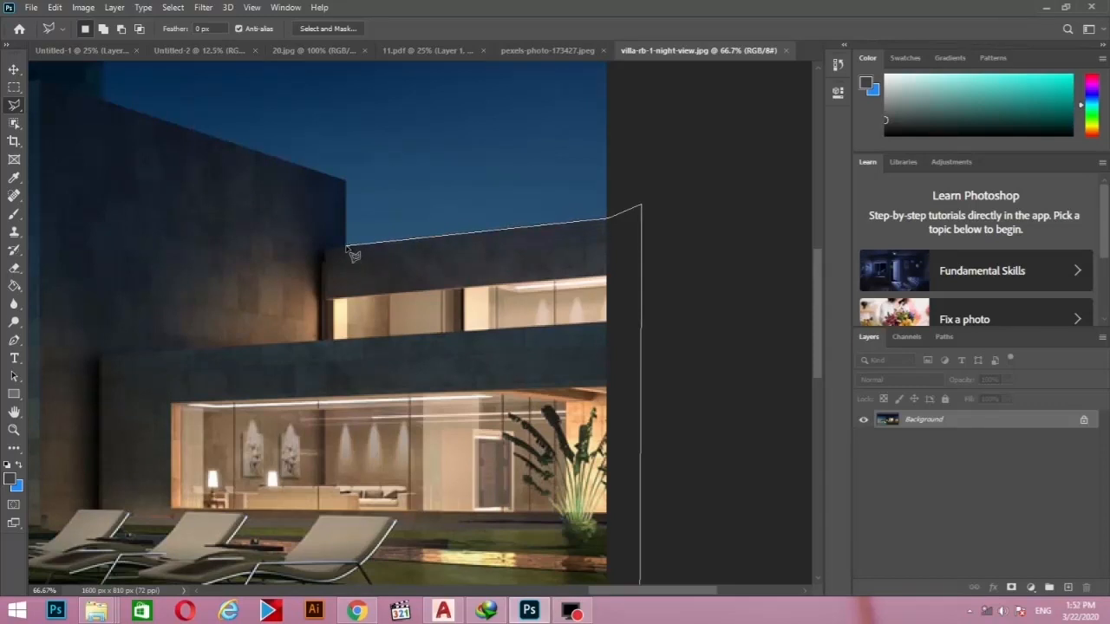
{"action": "left_click", "coordinate": [346, 246]}
{"action": "left_click", "coordinate": [346, 183]}
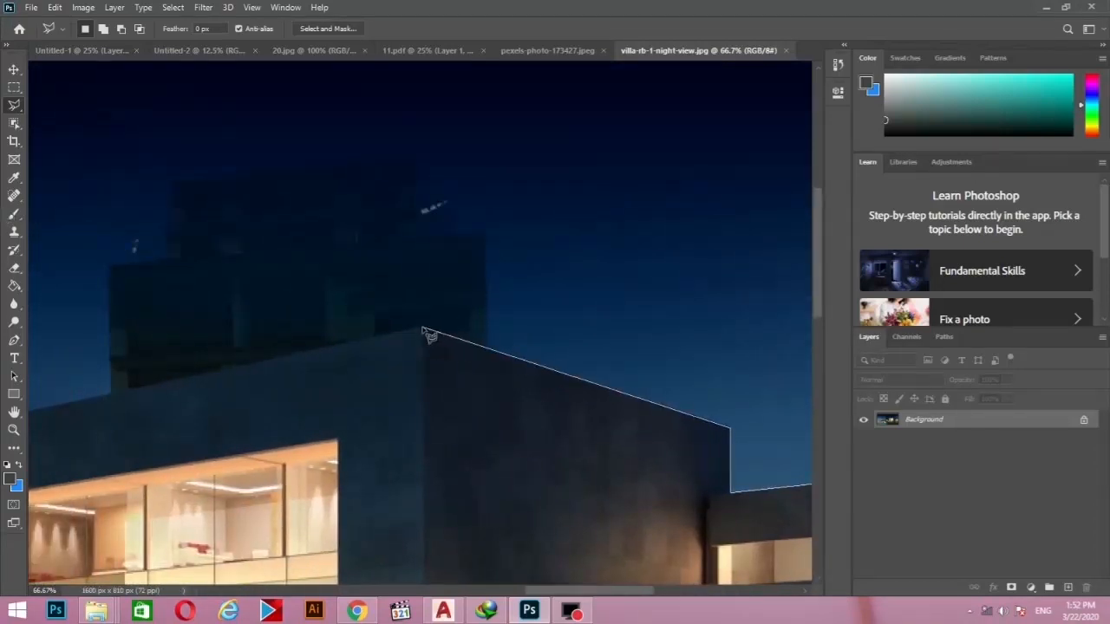
{"action": "left_click", "coordinate": [424, 331]}
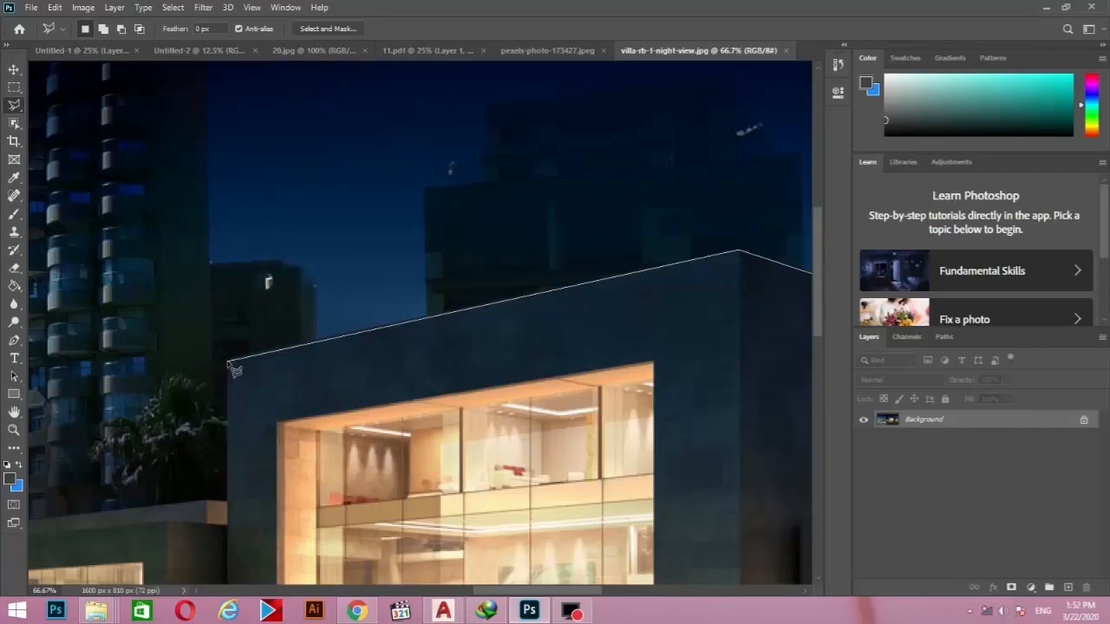
{"action": "left_click", "coordinate": [228, 362]}
- Trace the lasso outline down the main block's left wall and around the low left wing's stepped roof to the window's upper corner
{"action": "scroll", "coordinate": [216, 539], "scroll_direction": "up", "scroll_amount": 6}
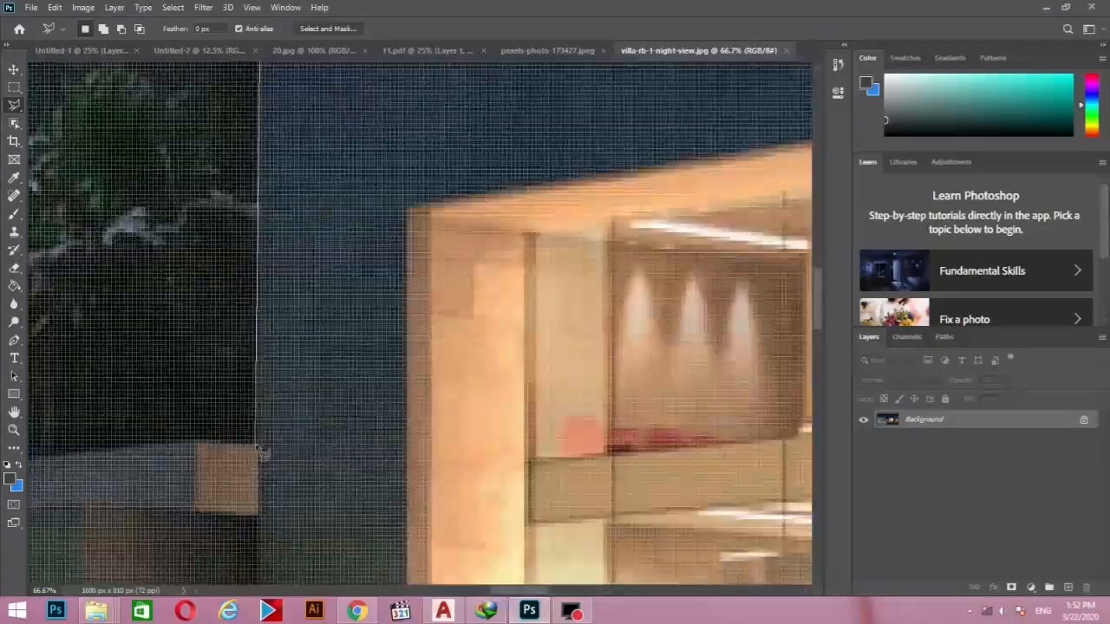
{"action": "left_click", "coordinate": [257, 444]}
{"action": "left_click", "coordinate": [199, 443]}
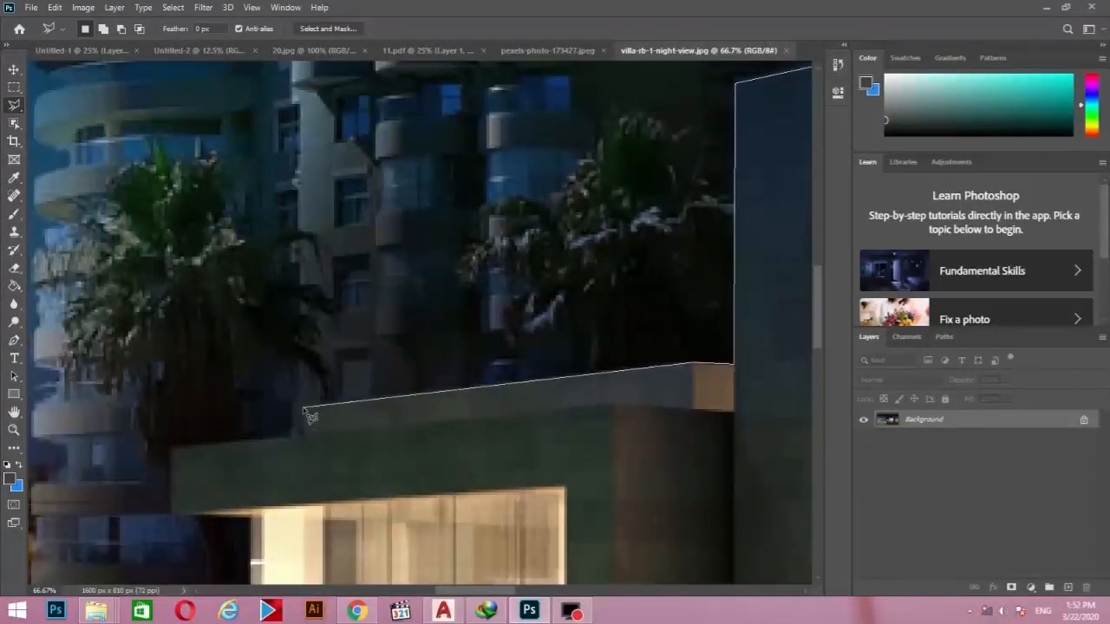
{"action": "left_click", "coordinate": [304, 409]}
{"action": "left_click", "coordinate": [304, 436]}
{"action": "left_click", "coordinate": [172, 449]}
{"action": "left_click", "coordinate": [173, 516]}
{"action": "left_click", "coordinate": [252, 516]}
- Trace down the left wing's window edge and along the hedge base to the pool edge, closing the selection around the villa and lawn
{"action": "scroll", "coordinate": [252, 511], "scroll_direction": "down", "scroll_amount": 5}
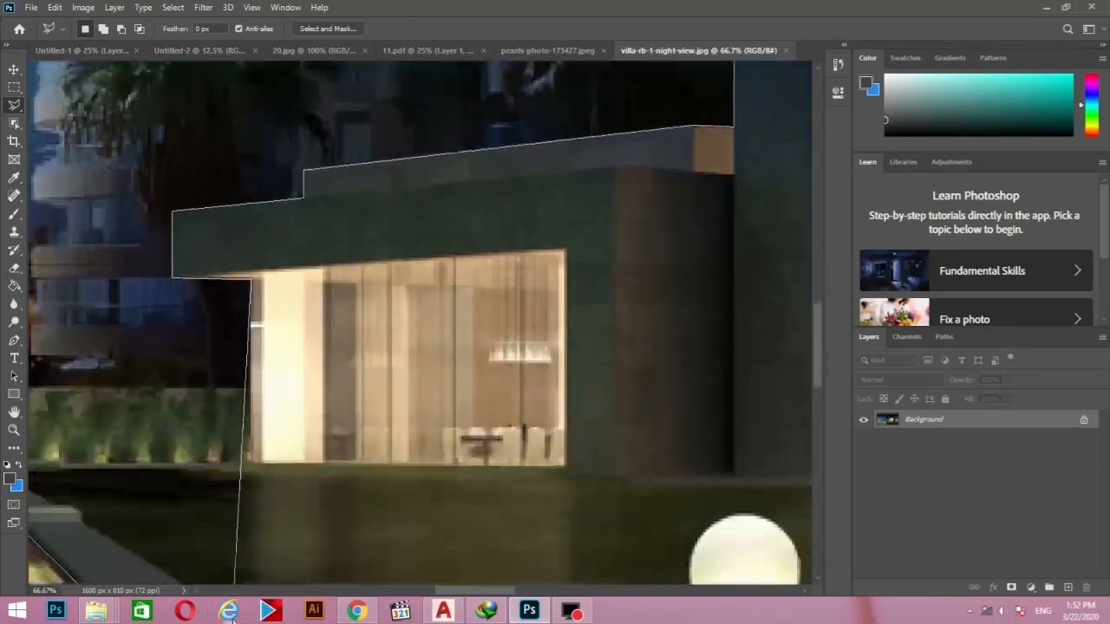
{"action": "left_click", "coordinate": [252, 446]}
{"action": "scroll", "coordinate": [217, 451], "scroll_direction": "left", "scroll_amount": 5}
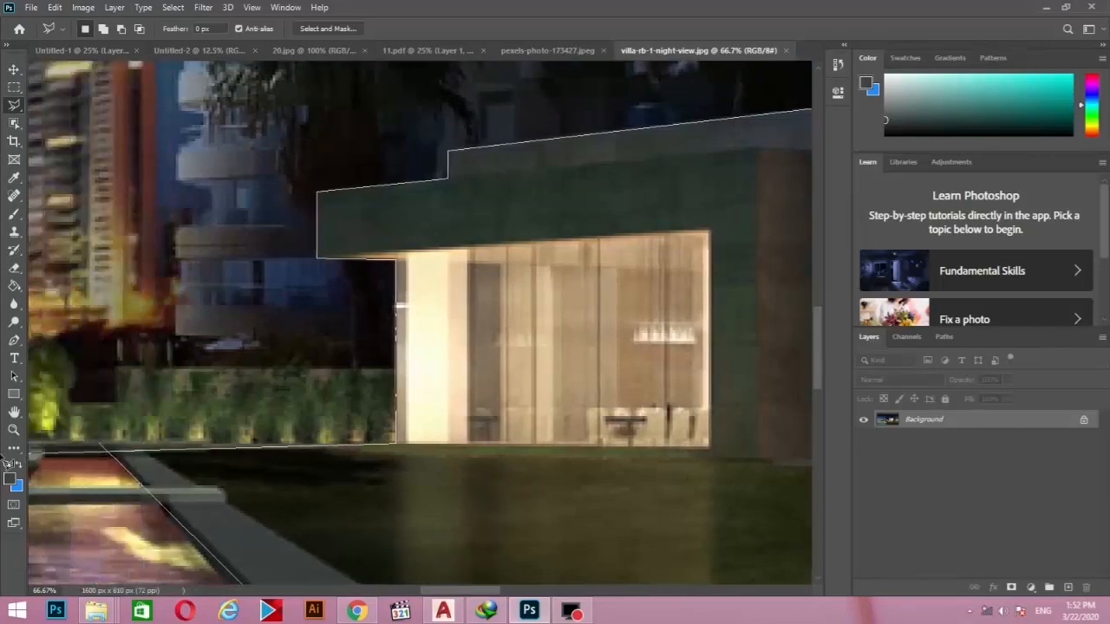
{"action": "left_click", "coordinate": [189, 453]}
{"action": "key", "text": "ctrl+minus"}
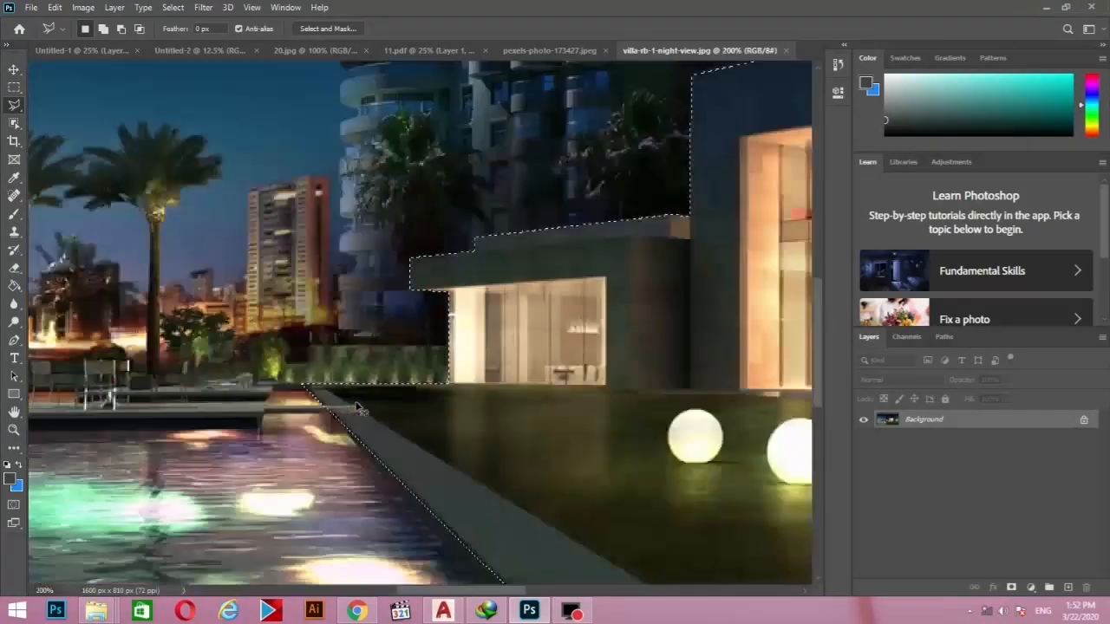
{"action": "key", "text": "ctrl+minus"}
{"action": "key", "text": "ctrl+minus"}
{"action": "key", "text": "ctrl+minus"}
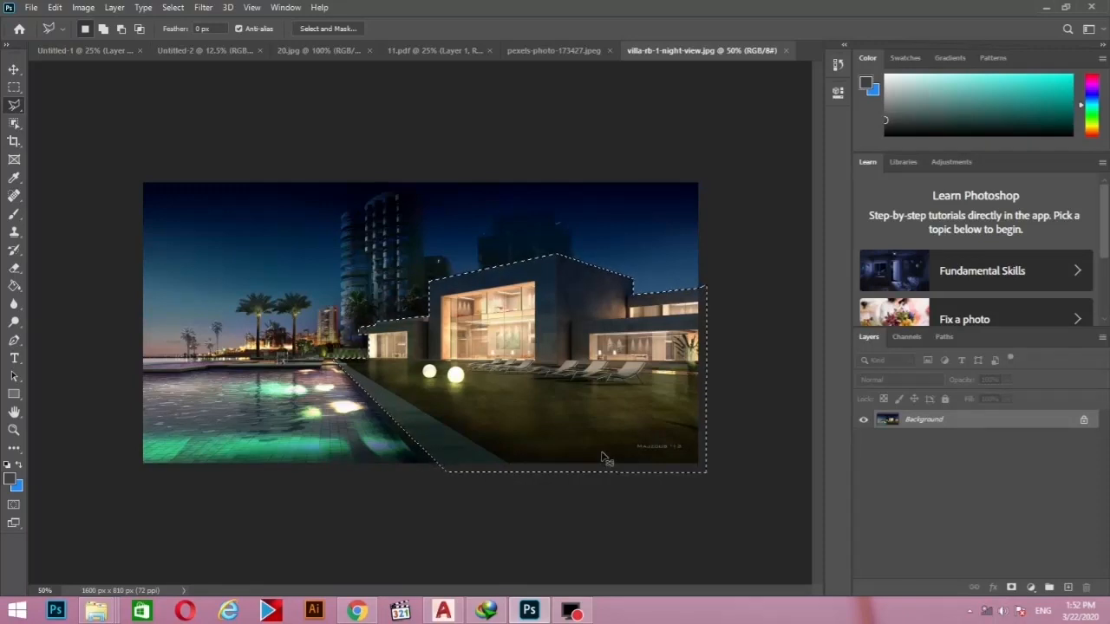
- Copy the selected villa and lawn to a new layer and check the cutout by hiding and reshowing the Background layer
{"action": "key", "text": "ctrl+j"}
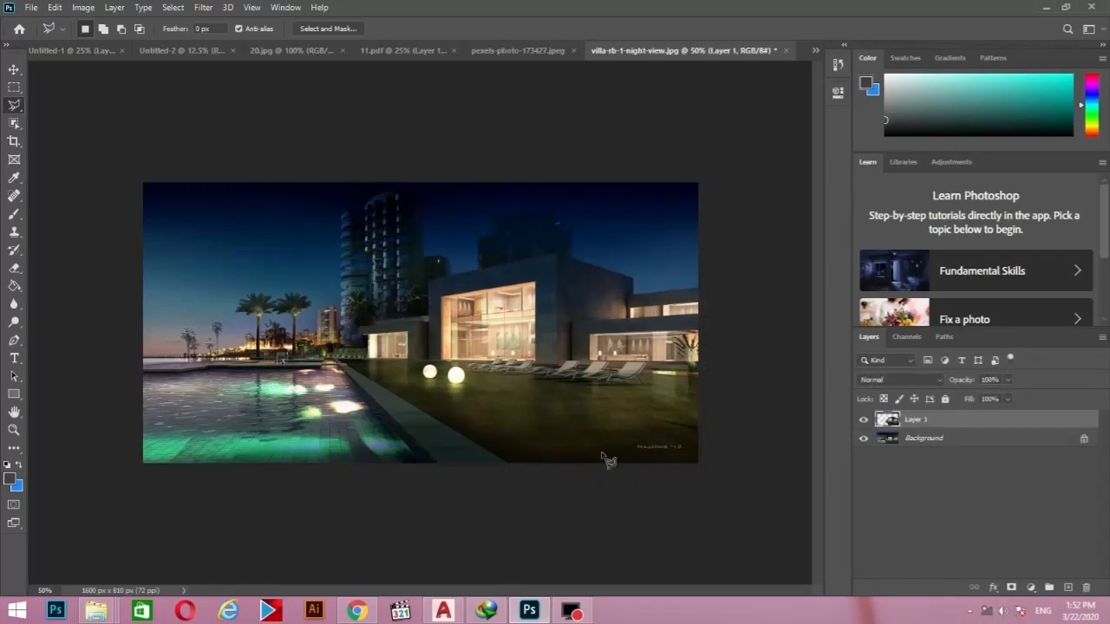
{"action": "left_click", "coordinate": [863, 440]}
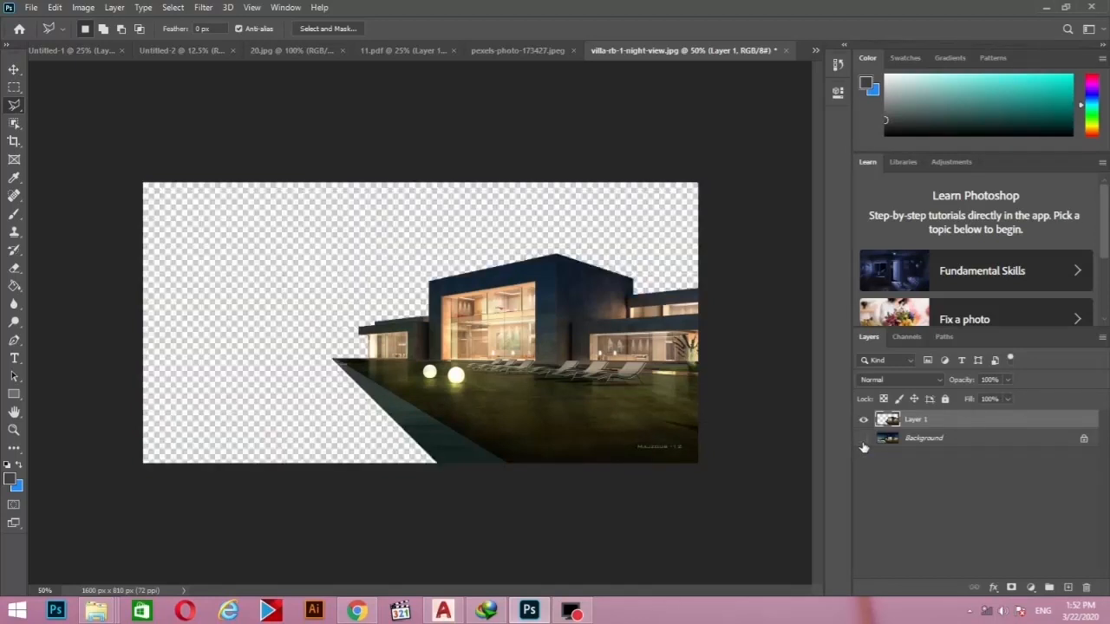
{"action": "left_click", "coordinate": [863, 438]}
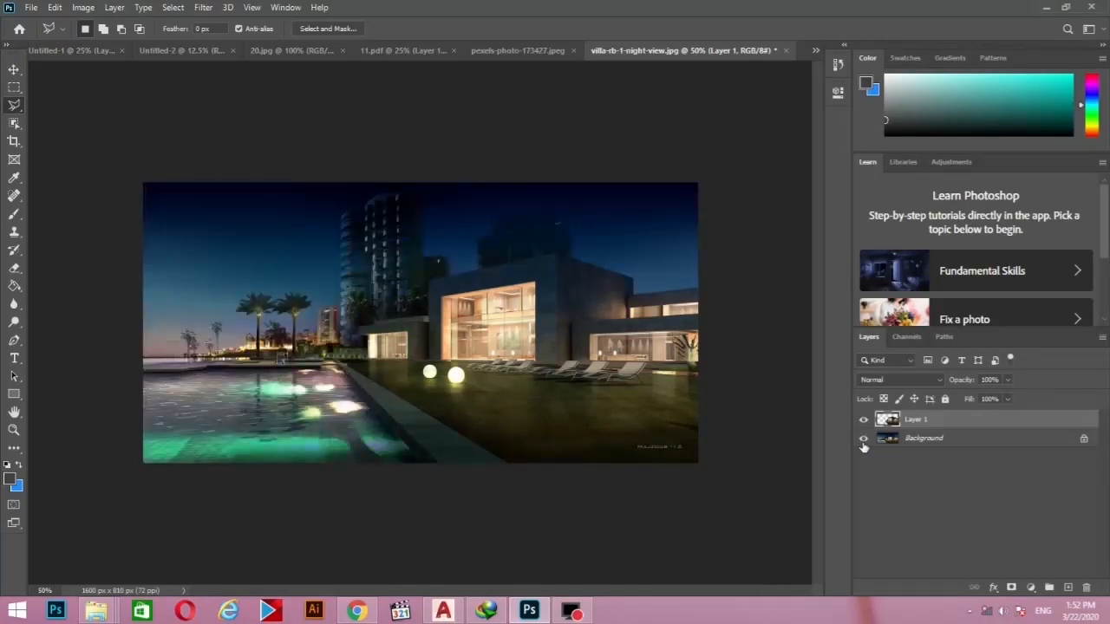
- Check the villa cutout by hiding and reshowing Layer 1, and hide the Background layer
{"action": "left_click", "coordinate": [862, 420]}
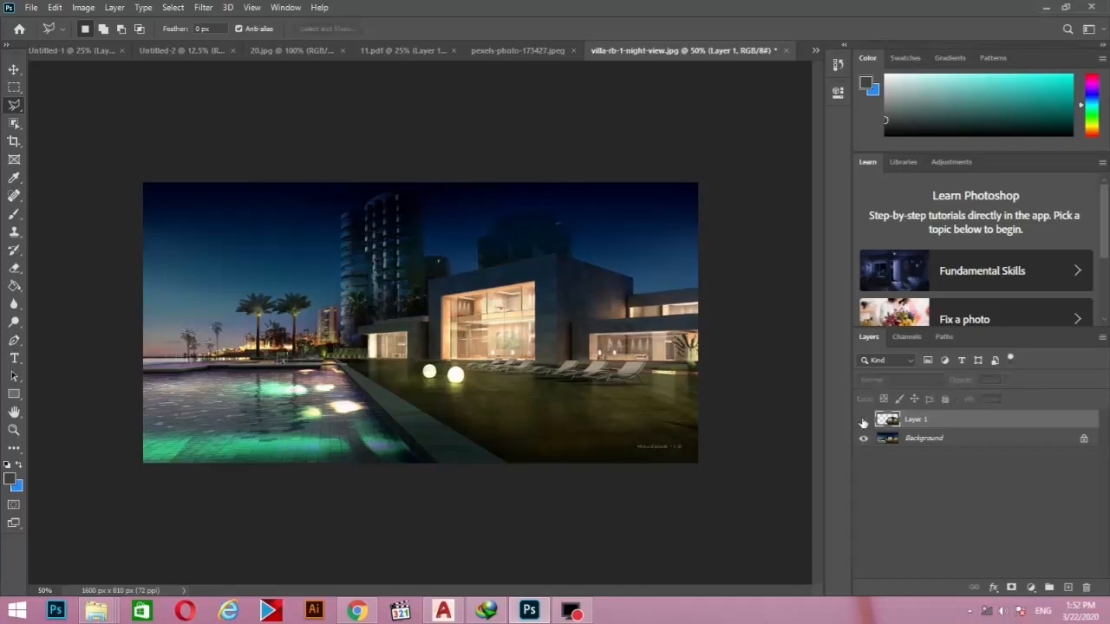
{"action": "left_click", "coordinate": [863, 421]}
{"action": "left_click", "coordinate": [862, 439]}
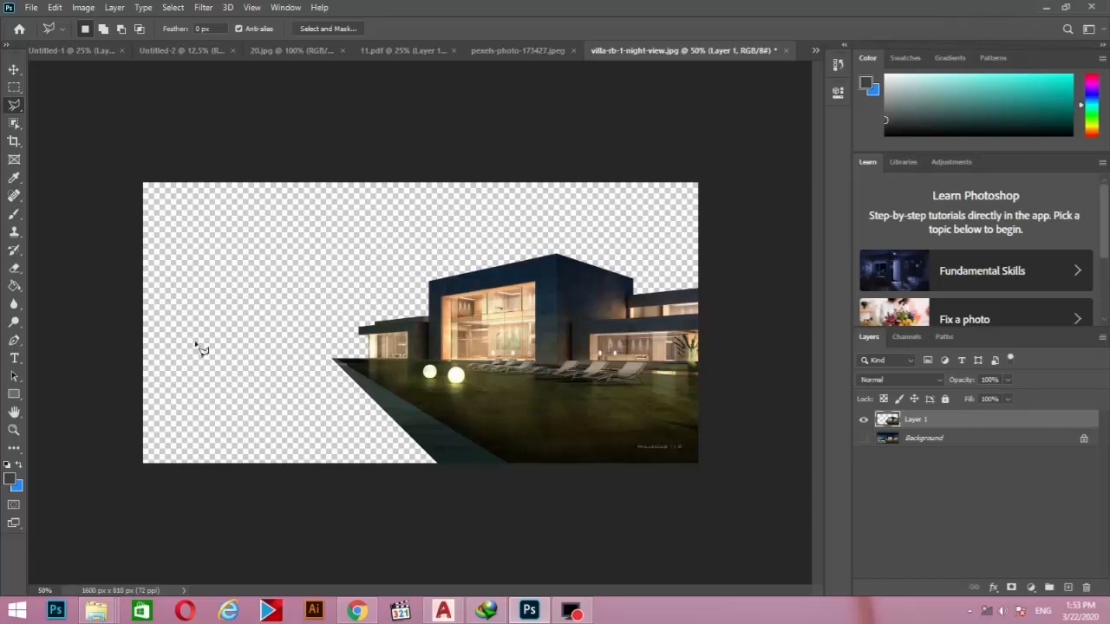
- Try filling the transparent area around the villa on Layer 1 with the blue swatch colour, and undo the fill
{"action": "left_click", "coordinate": [15, 285]}
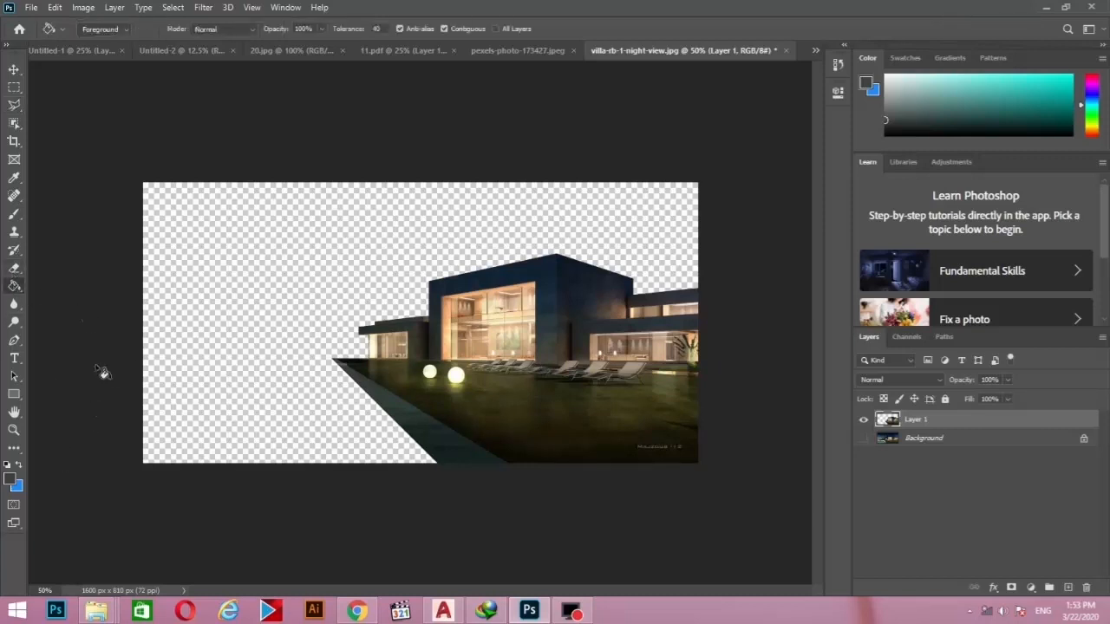
{"action": "left_click", "coordinate": [19, 466]}
{"action": "left_click", "coordinate": [335, 261]}
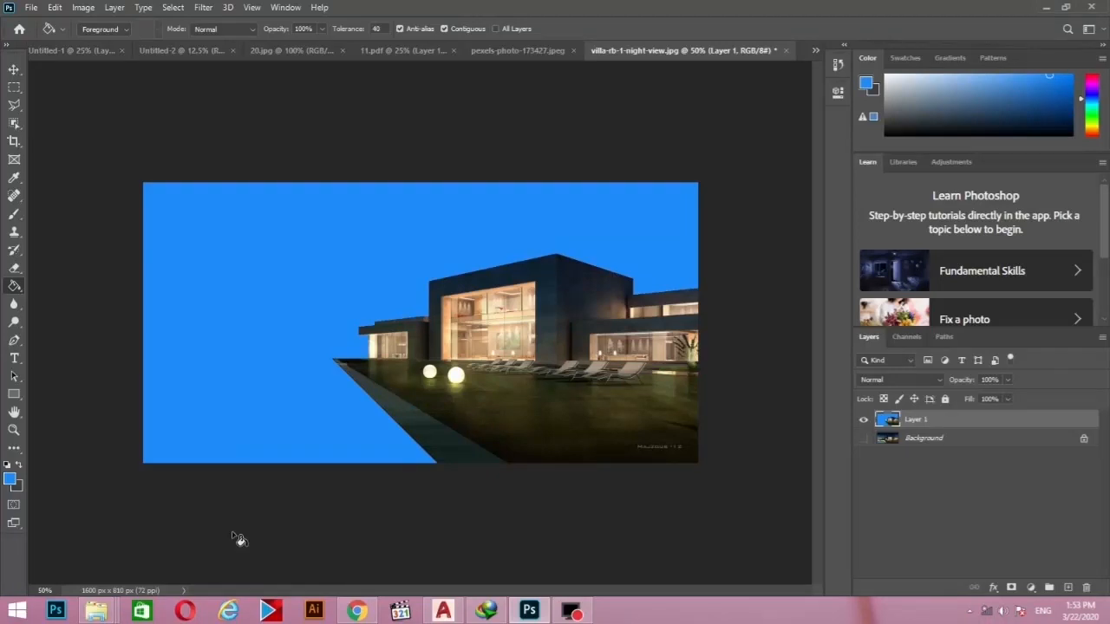
{"action": "key", "text": "ctrl+z"}
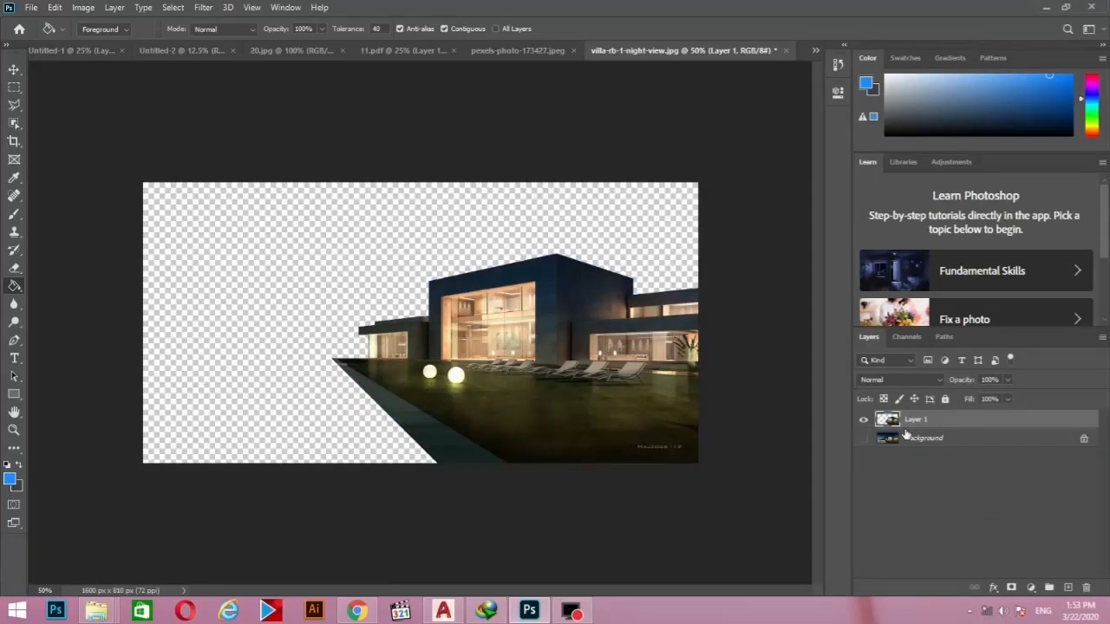
- Add a new layer directly above the Background layer and fill it with white using the Paint Bucket
{"action": "left_click", "coordinate": [968, 440]}
{"action": "left_click", "coordinate": [1067, 588]}
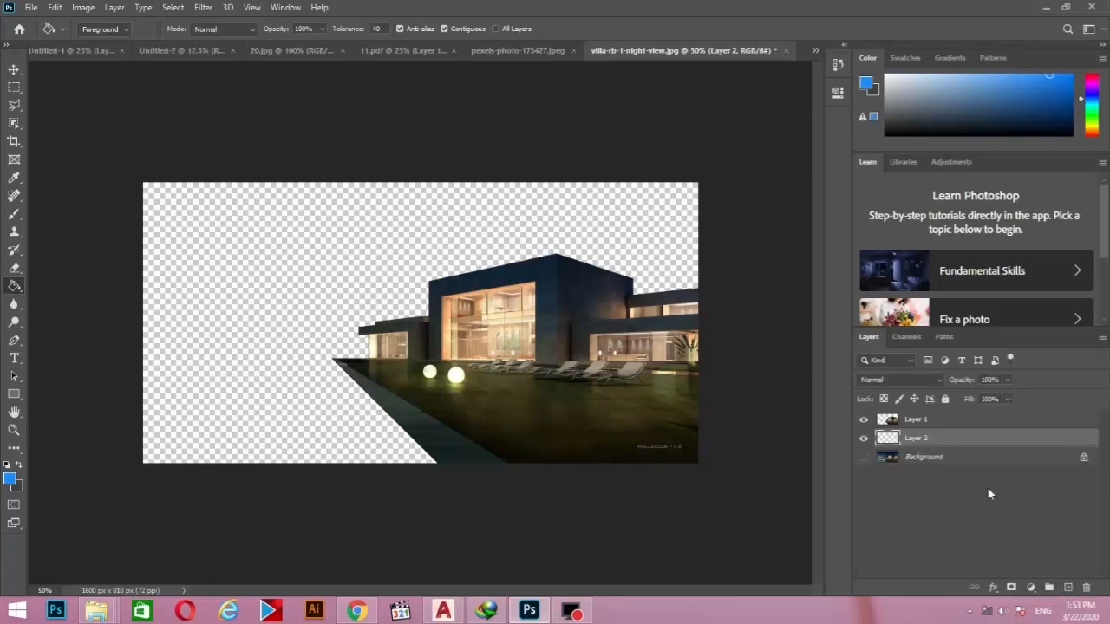
{"action": "left_click", "coordinate": [13, 480]}
{"action": "left_click_drag", "start_coordinate": [390, 130], "coordinate": [297, 112]}
{"action": "left_click", "coordinate": [706, 119]}
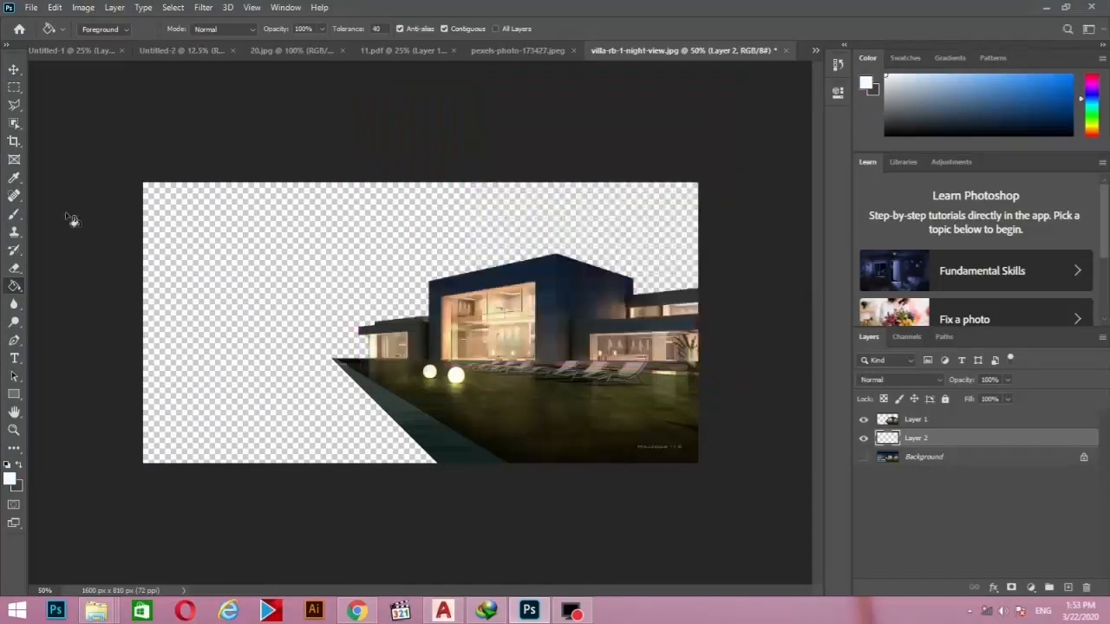
{"action": "left_click", "coordinate": [279, 247]}
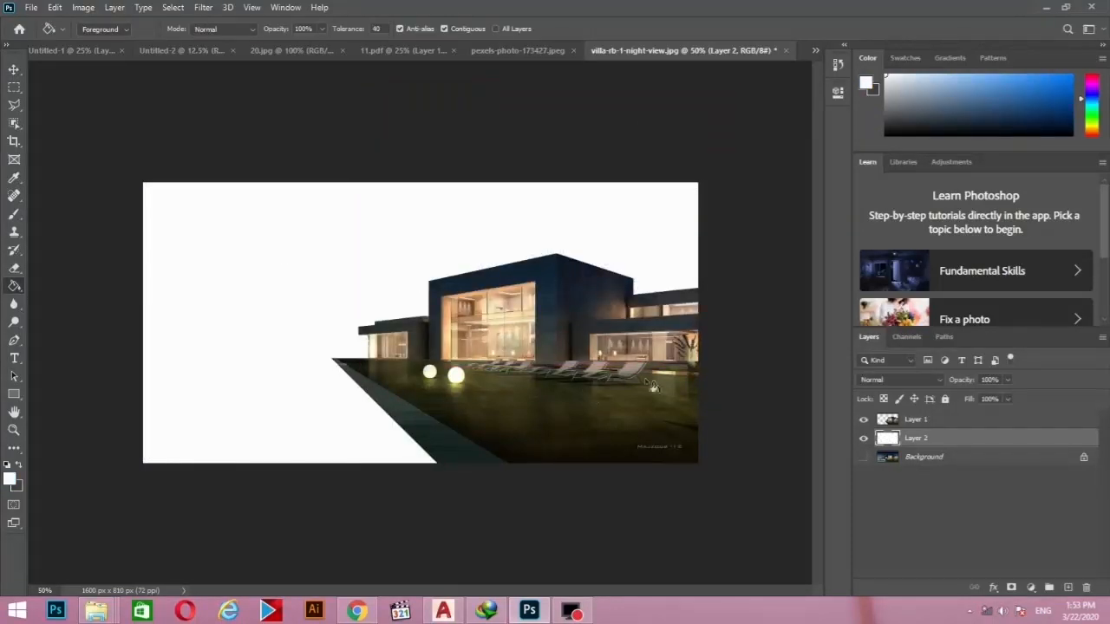
- Add a new layer above the white one and marquee a rectangle about 660 × 592 px from the image's upper edge over the villa
{"action": "left_click", "coordinate": [915, 423]}
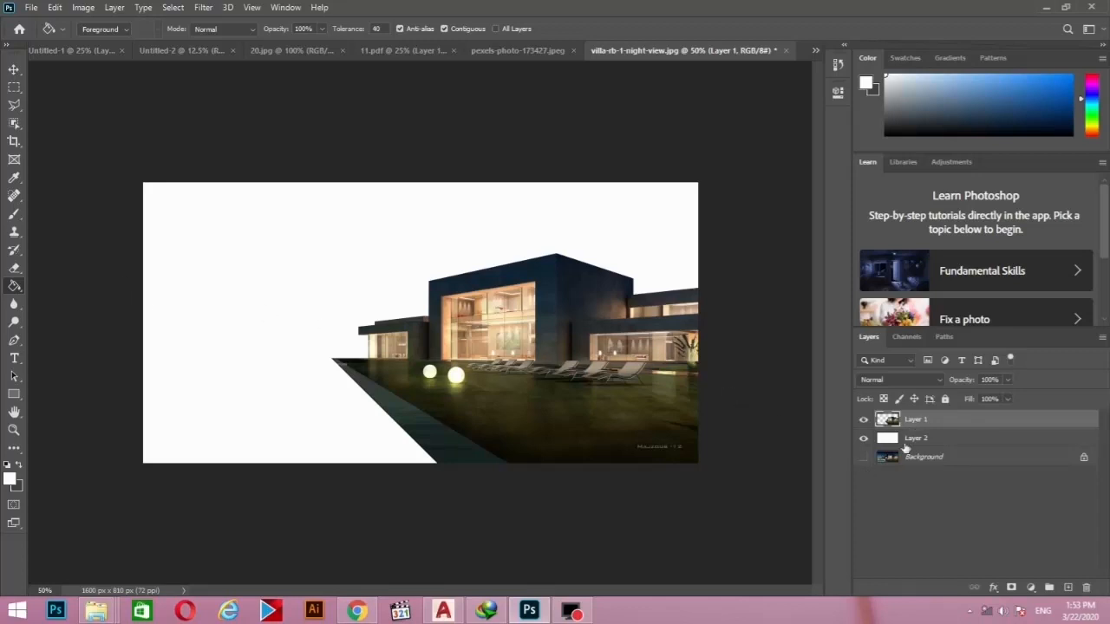
{"action": "left_click", "coordinate": [919, 440]}
{"action": "left_click", "coordinate": [1069, 588]}
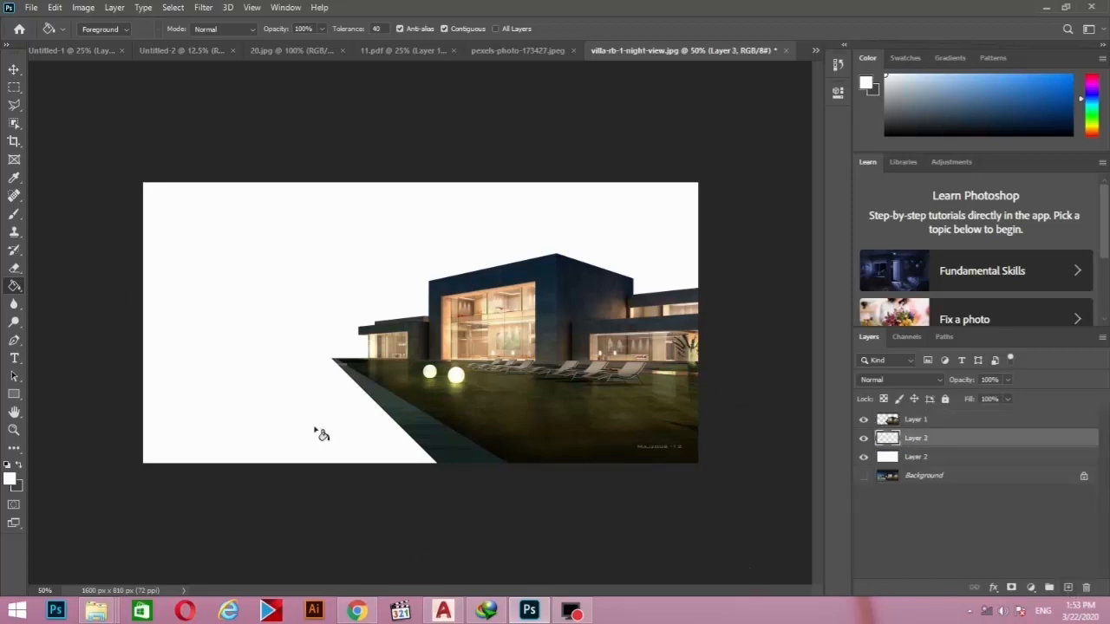
{"action": "left_click", "coordinate": [14, 87]}
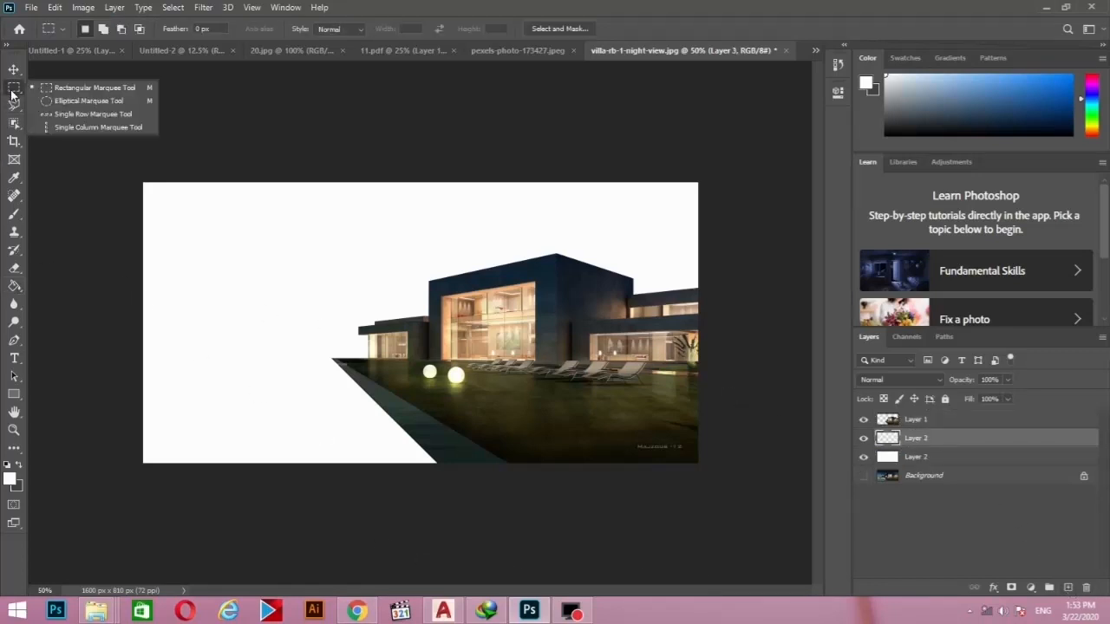
{"action": "left_click", "coordinate": [59, 91]}
{"action": "left_click_drag", "start_coordinate": [301, 175], "coordinate": [527, 387]}
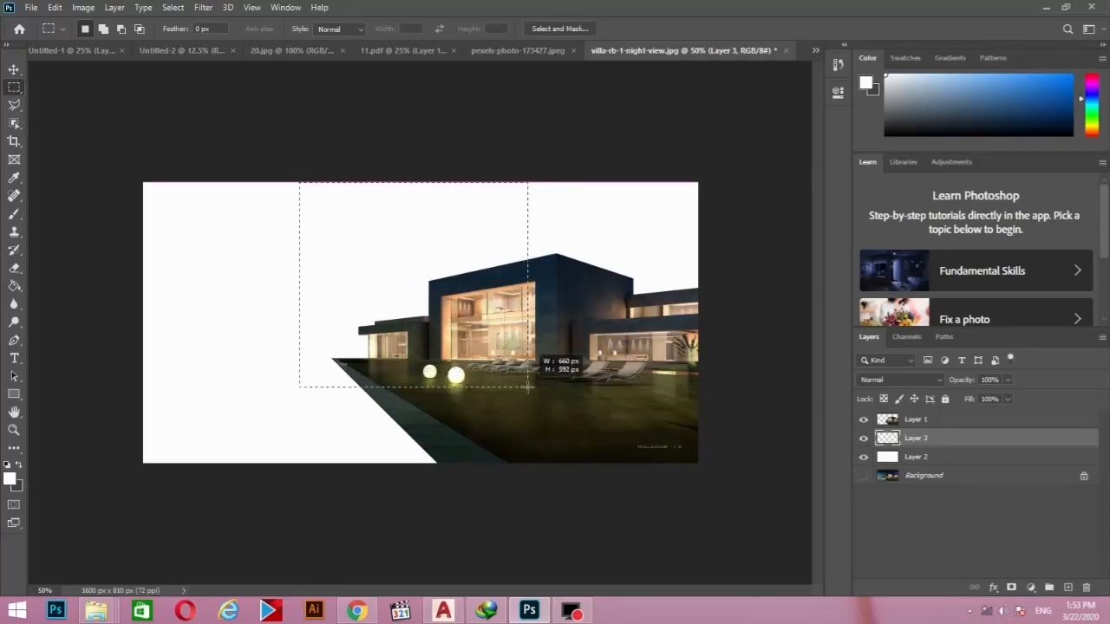
- Set the foreground colour to light blue #73a1d0 and fill the rectangular selection on Layer 3
{"action": "left_click", "coordinate": [10, 480]}
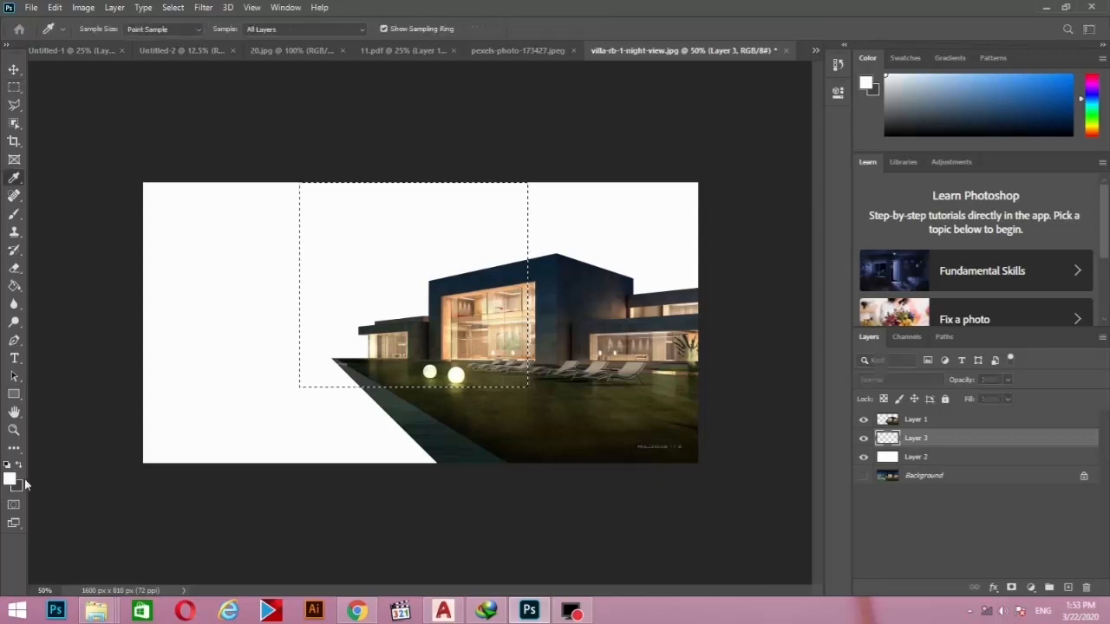
{"action": "left_click_drag", "start_coordinate": [525, 259], "coordinate": [452, 145]}
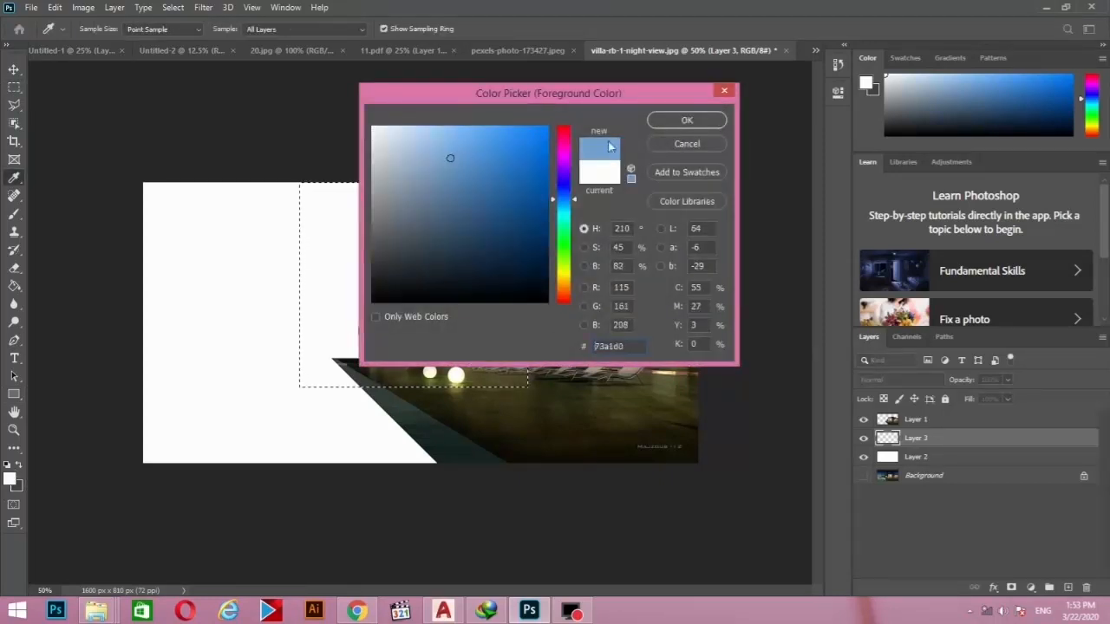
{"action": "left_click", "coordinate": [687, 120]}
{"action": "left_click", "coordinate": [349, 260]}
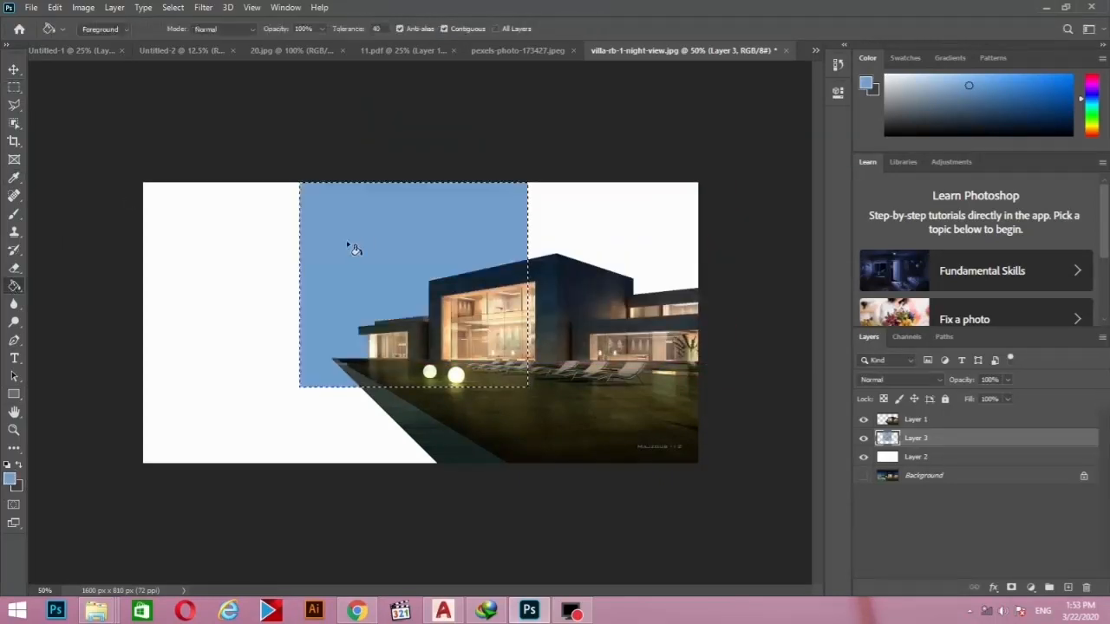
- Shift the blue rectangle to the right behind the villa and resize its width to about 618 px
{"action": "left_click", "coordinate": [14, 70]}
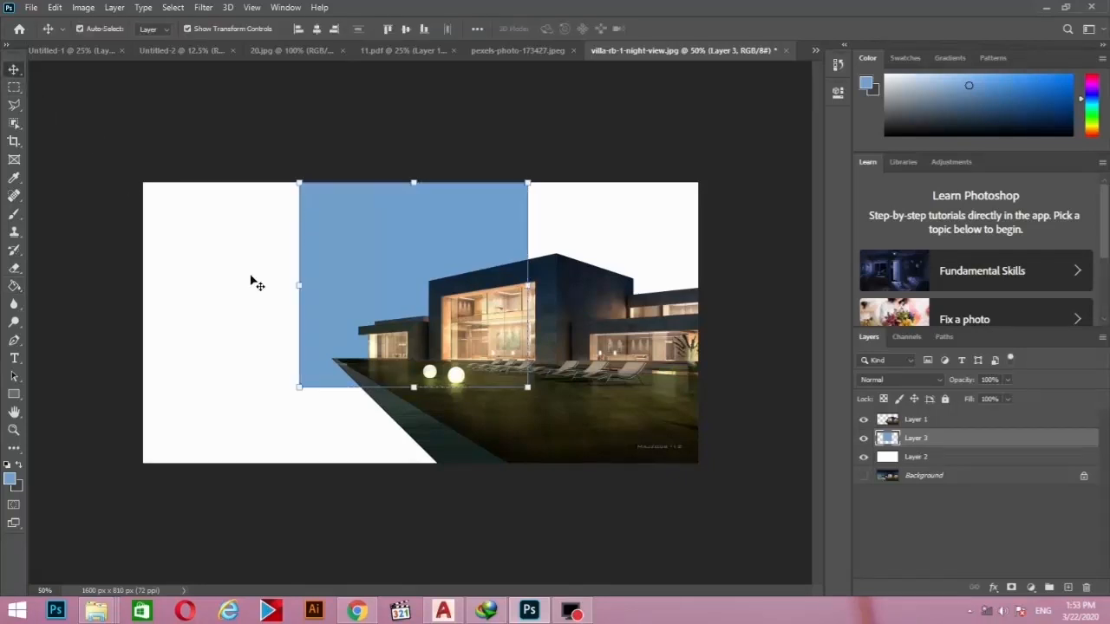
{"action": "mouse_move", "coordinate": [431, 251]}
{"action": "left_mouse_down"}
{"action": "mouse_move", "coordinate": [477, 247]}
{"action": "mouse_move", "coordinate": [440, 250]}
{"action": "left_mouse_up"}
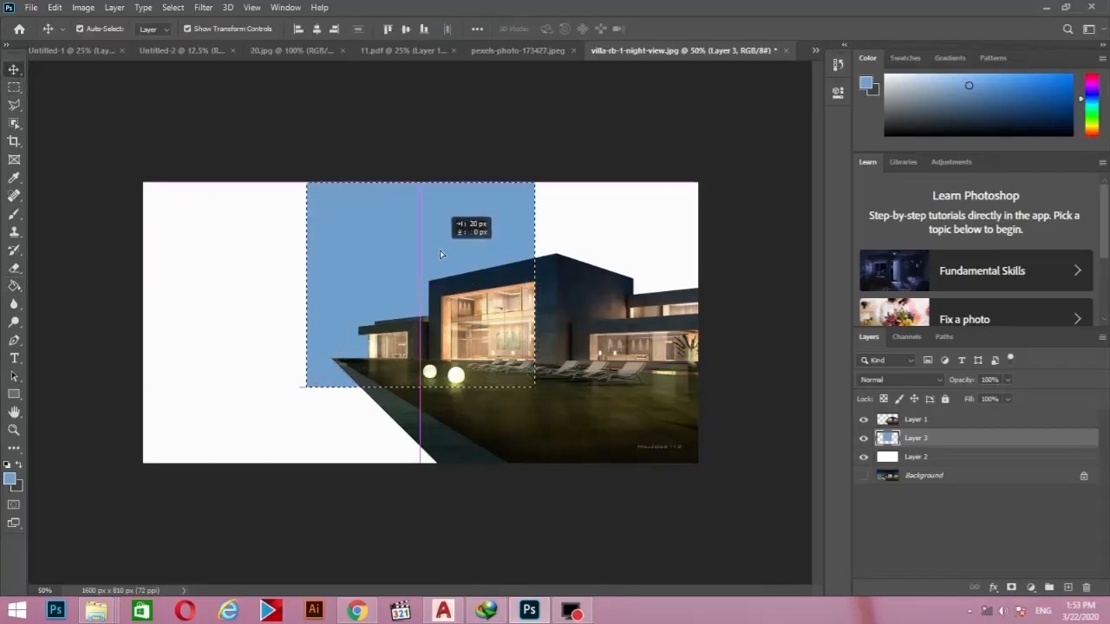
{"action": "left_click_drag", "start_coordinate": [535, 285], "coordinate": [487, 285]}
{"action": "left_click_drag", "start_coordinate": [441, 261], "coordinate": [497, 261]}
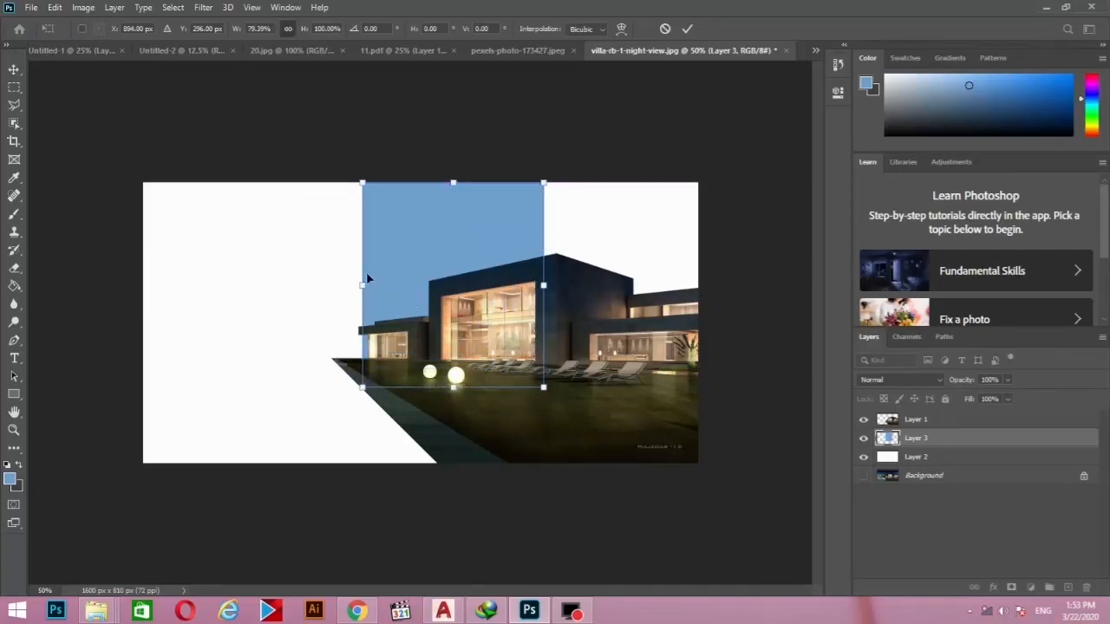
{"action": "left_click_drag", "start_coordinate": [543, 285], "coordinate": [577, 285]}
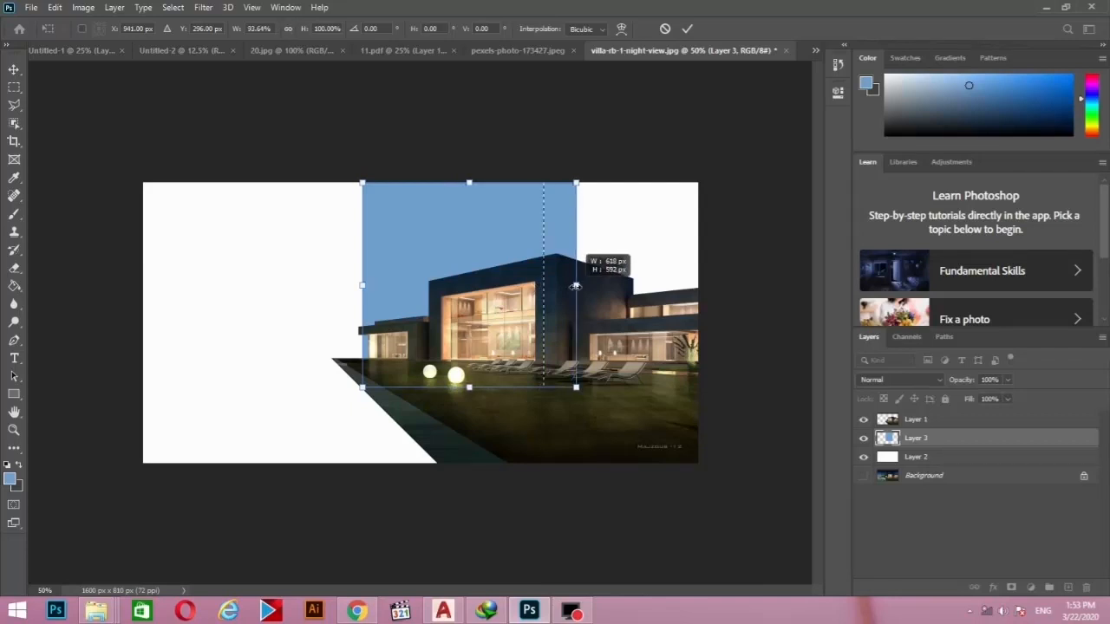
{"action": "key", "text": "Return"}
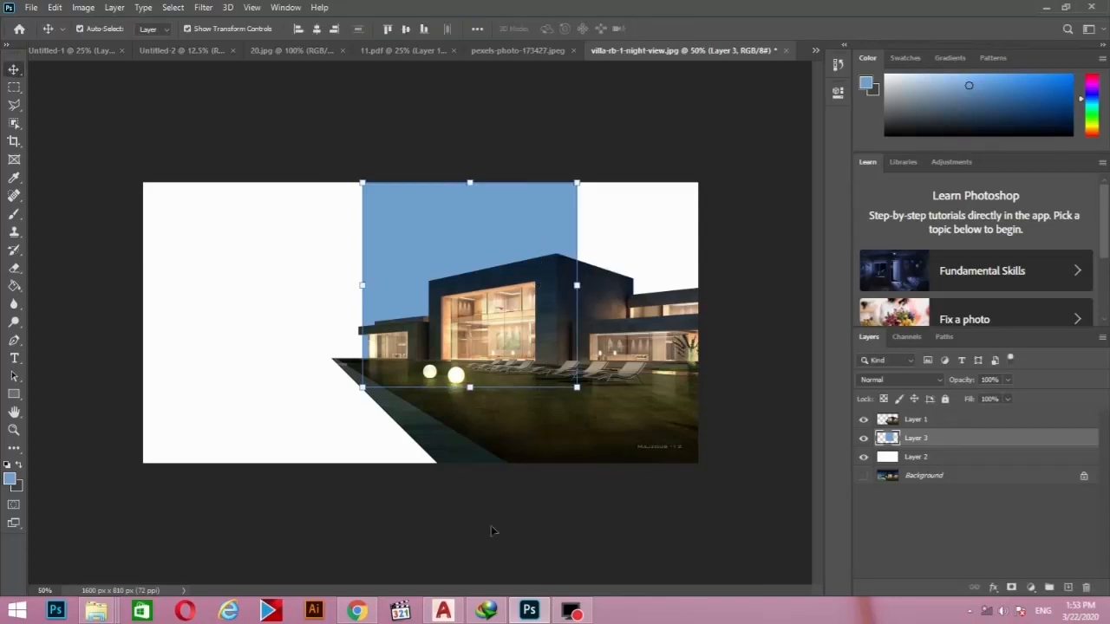
- Add a new layer between the blue and white layers and marquee the image's full-width lower strip, starting just above the lawn
{"action": "left_click", "coordinate": [969, 443]}
{"action": "left_click", "coordinate": [1066, 588]}
{"action": "left_click_drag", "start_coordinate": [946, 440], "coordinate": [943, 464]}
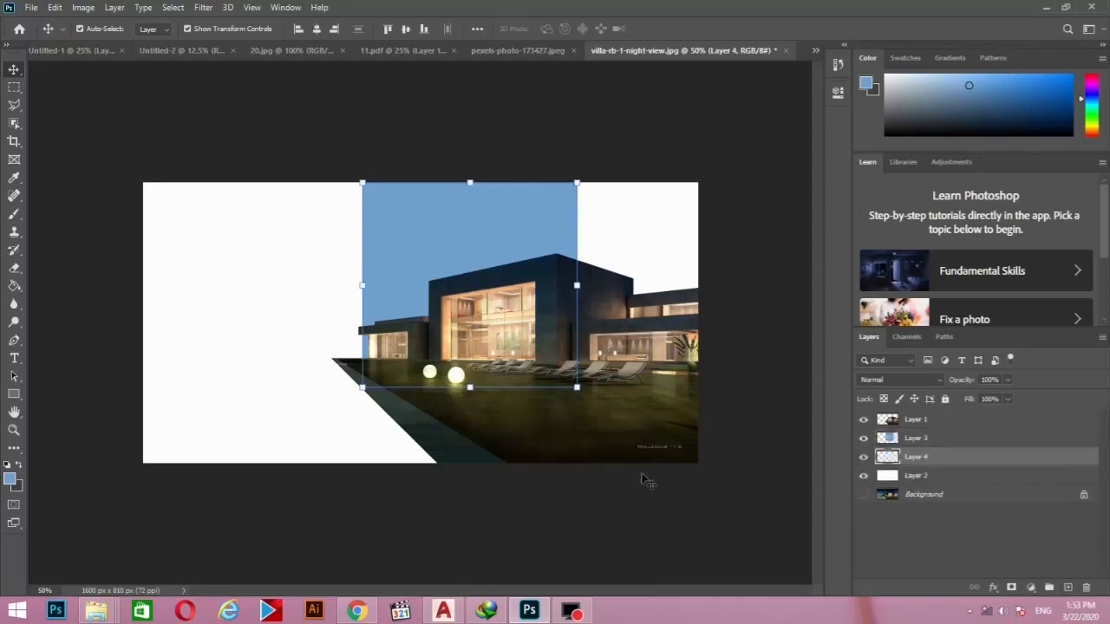
{"action": "left_click", "coordinate": [13, 87]}
{"action": "left_click_drag", "start_coordinate": [729, 364], "coordinate": [99, 480]}
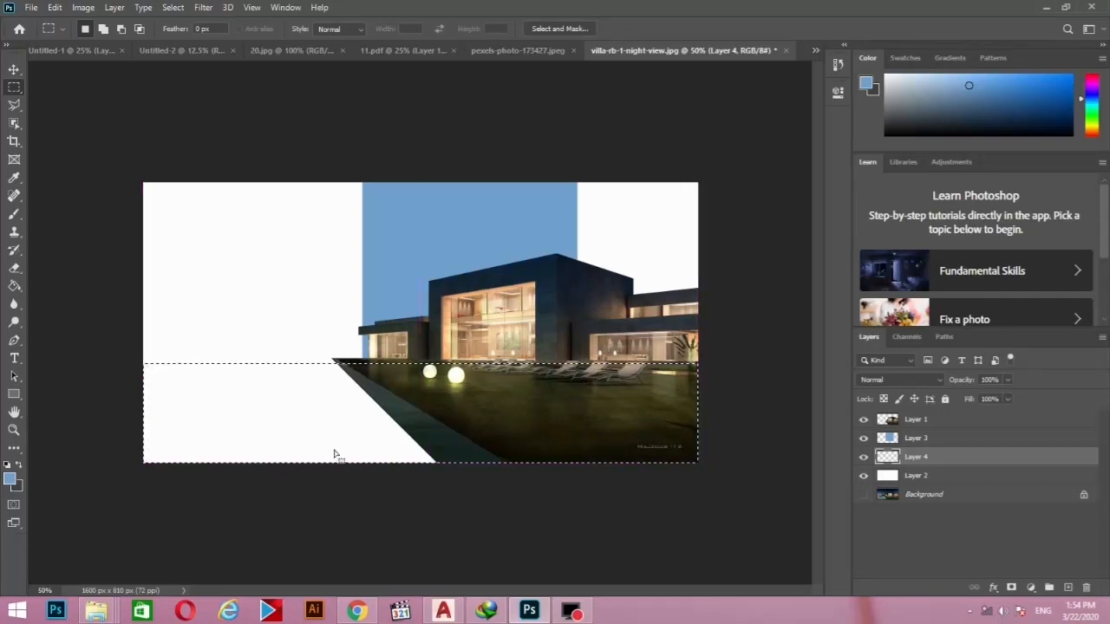
{"action": "left_click_drag", "start_coordinate": [723, 352], "coordinate": [42, 478]}
- Set the foreground colour to grey #747474, fill the lower strip on Layer 4, and deselect it
{"action": "left_click", "coordinate": [19, 467]}
{"action": "left_click", "coordinate": [10, 478]}
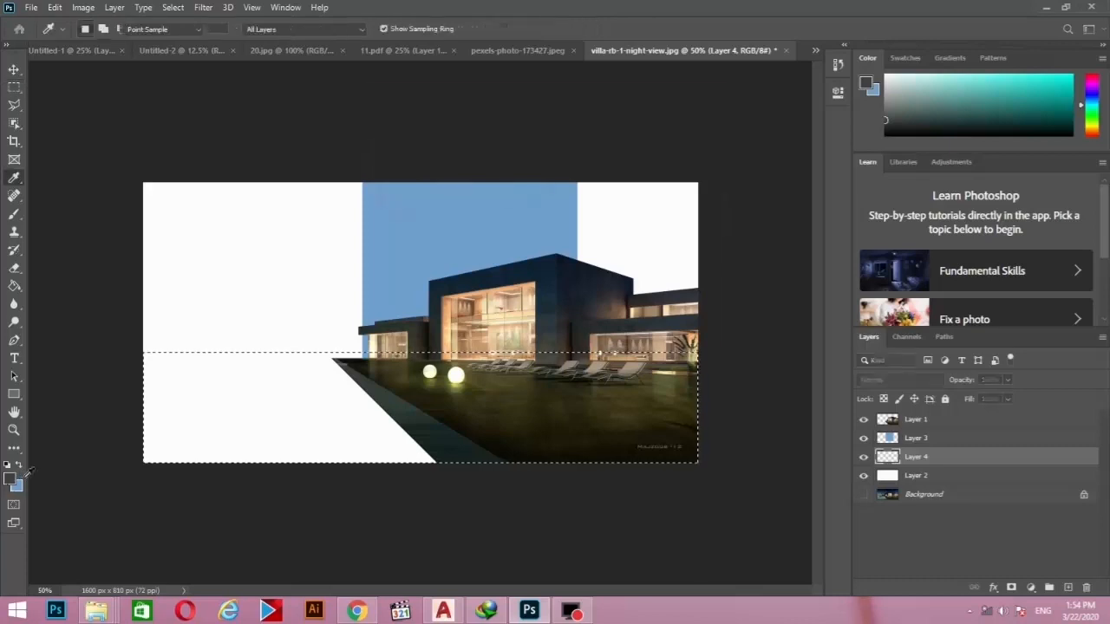
{"action": "left_click_drag", "start_coordinate": [379, 220], "coordinate": [359, 219]}
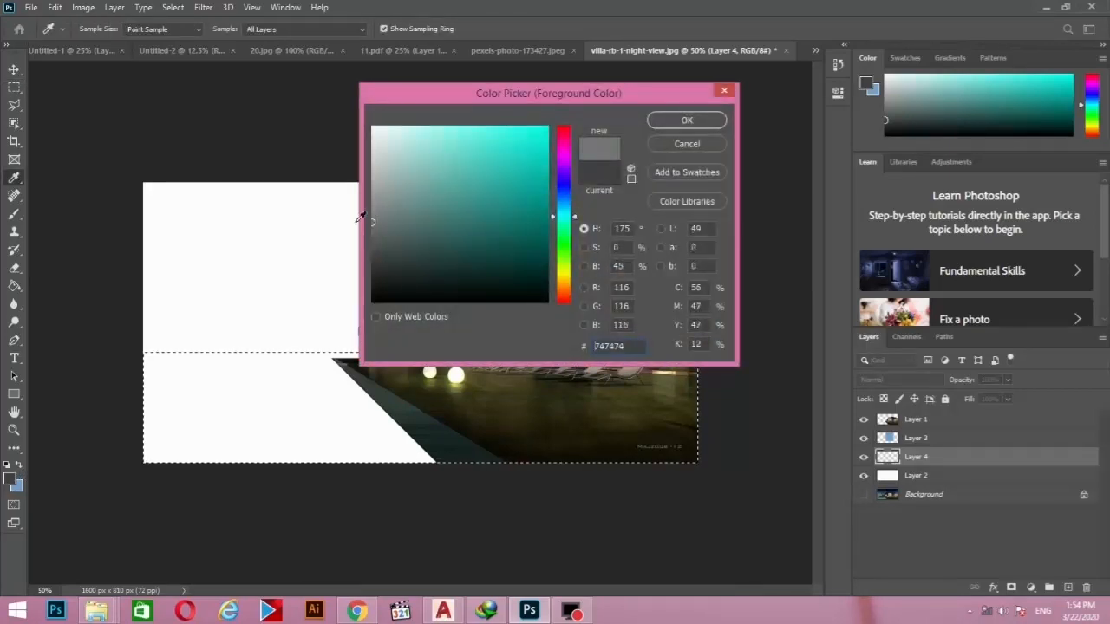
{"action": "left_click", "coordinate": [652, 119]}
{"action": "left_click", "coordinate": [14, 285]}
{"action": "left_click", "coordinate": [255, 406]}
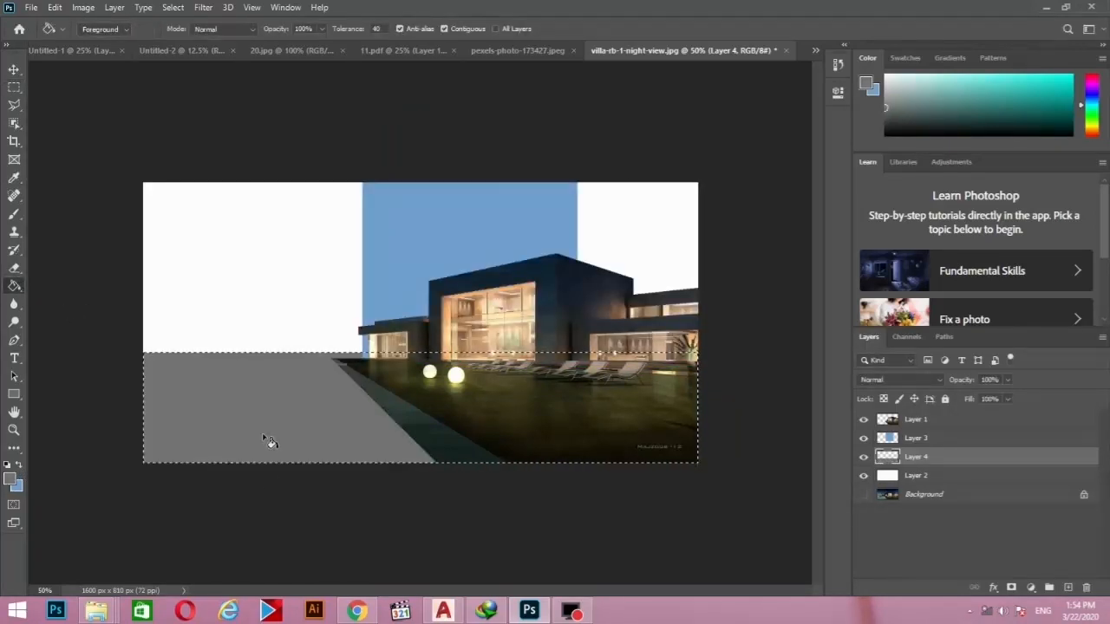
{"action": "key", "text": "ctrl+d"}
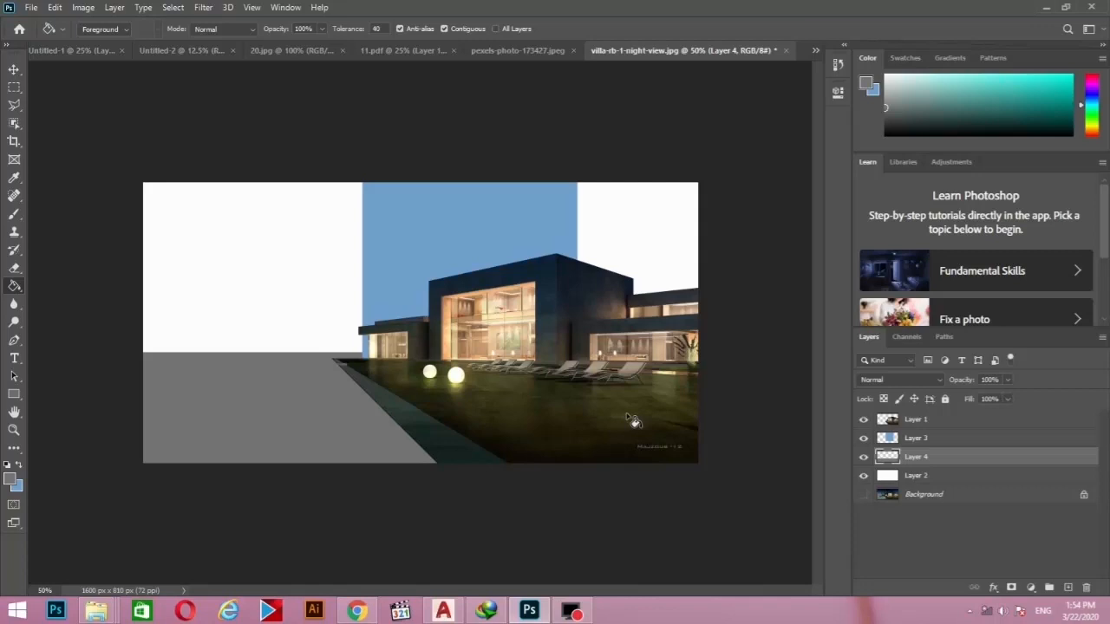
- Merge the villa, blue and grey layers down into the white Layer 2
{"action": "left_click", "coordinate": [929, 425]}
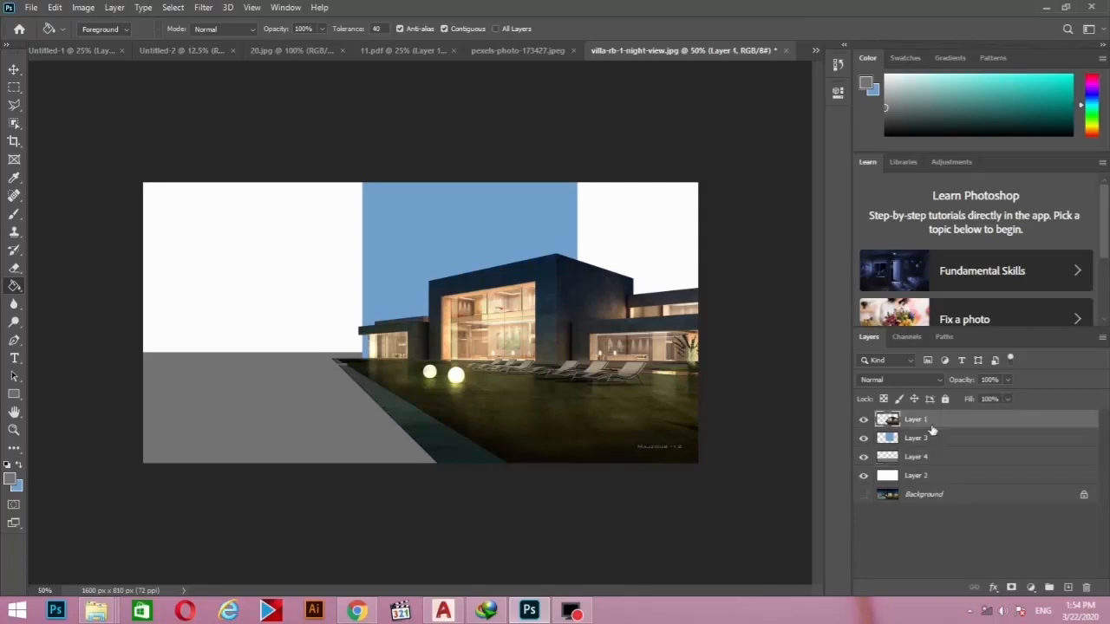
{"action": "key", "text": "ctrl+e"}
{"action": "key", "text": "ctrl+e"}
{"action": "key", "text": "ctrl+e"}
- Check the merged layer's contents by repeatedly hiding and reshowing it
{"action": "left_click", "coordinate": [864, 420]}
{"action": "left_click", "coordinate": [864, 421]}
{"action": "left_click", "coordinate": [865, 421]}
{"action": "left_click", "coordinate": [864, 421]}
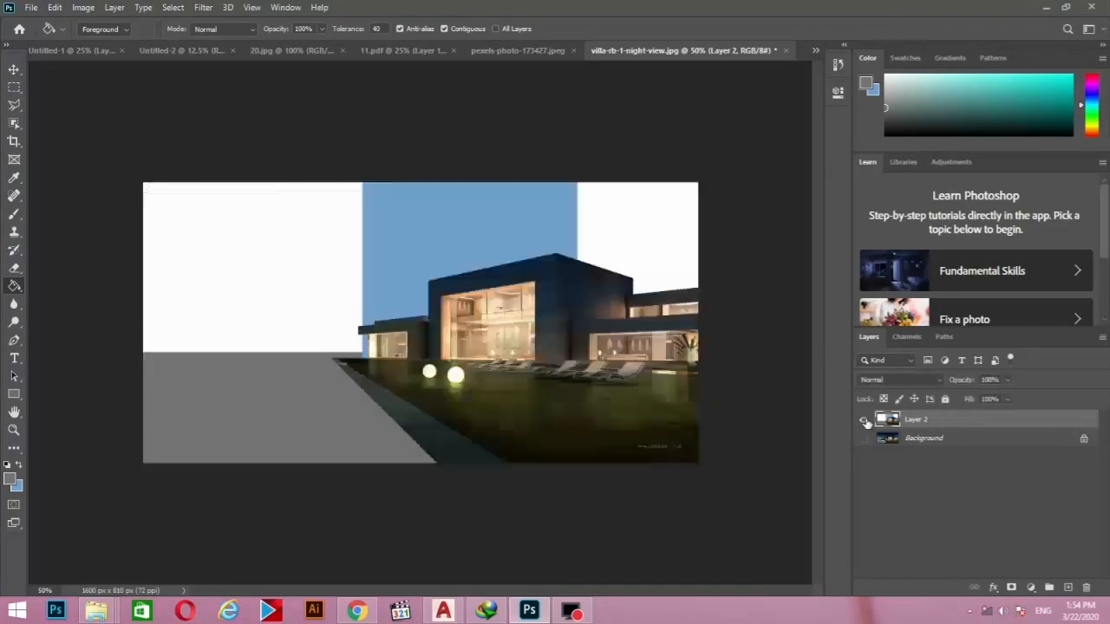
{"action": "left_click", "coordinate": [864, 421]}
{"action": "left_click", "coordinate": [865, 420]}
- Try duplicating the whole merged layer, and undo the duplication
{"action": "key", "text": "ctrl+j"}
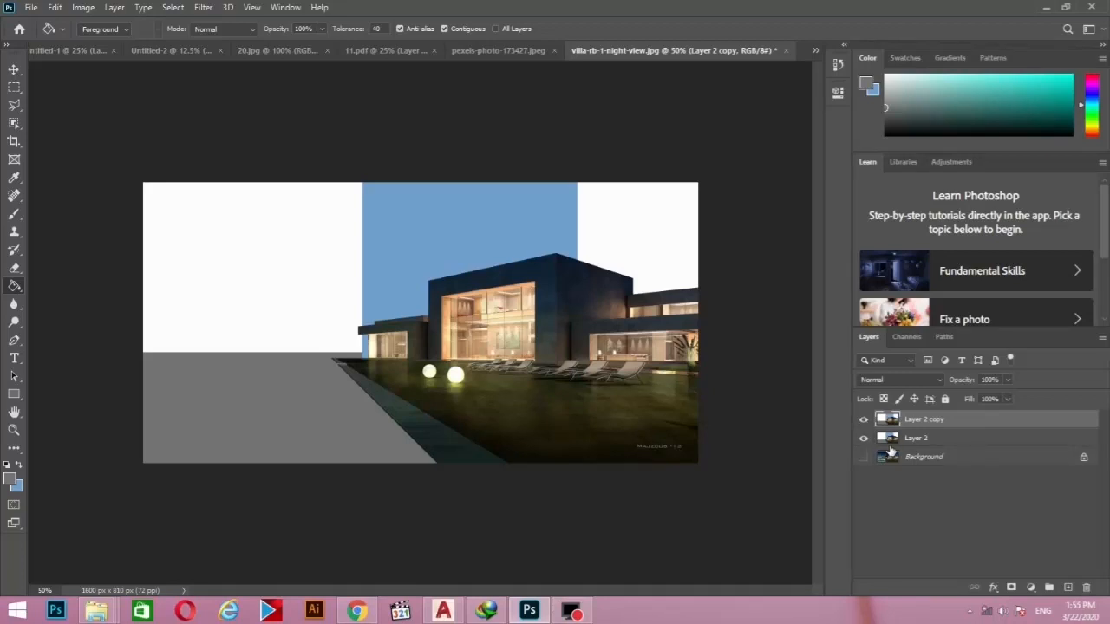
{"action": "key", "text": "ctrl+z"}
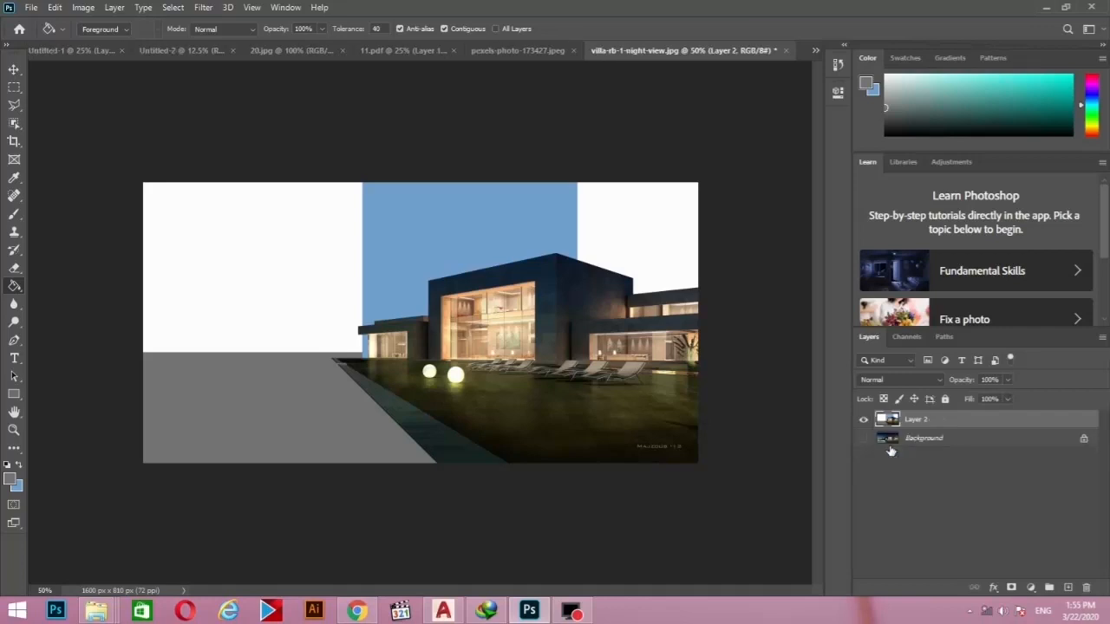
- Copy a rectangular selection around the villa's main block and left wing to a new layer, and hide Layer 2 to isolate it
{"action": "left_click", "coordinate": [10, 90]}
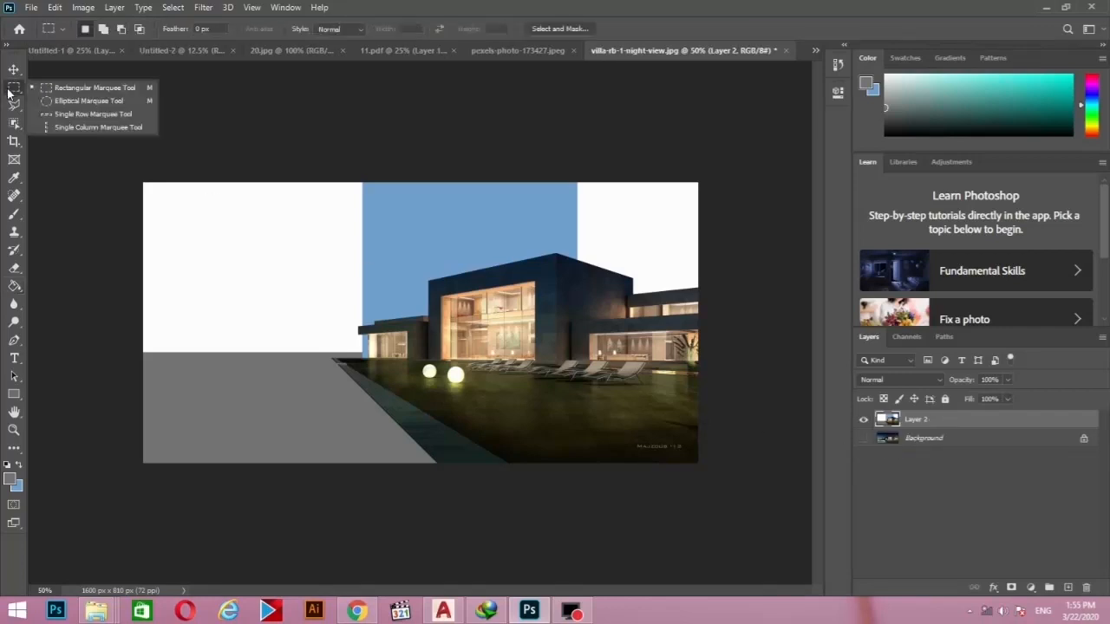
{"action": "left_click", "coordinate": [87, 88]}
{"action": "left_click_drag", "start_coordinate": [589, 173], "coordinate": [308, 404]}
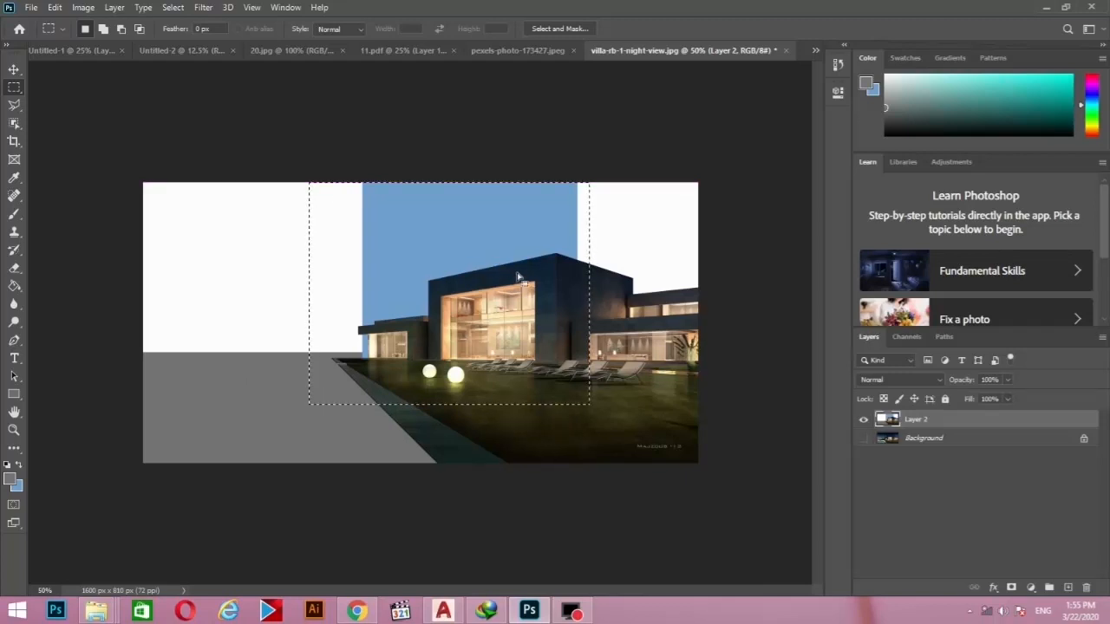
{"action": "key", "text": "ctrl+d"}
{"action": "left_click_drag", "start_coordinate": [594, 219], "coordinate": [323, 422]}
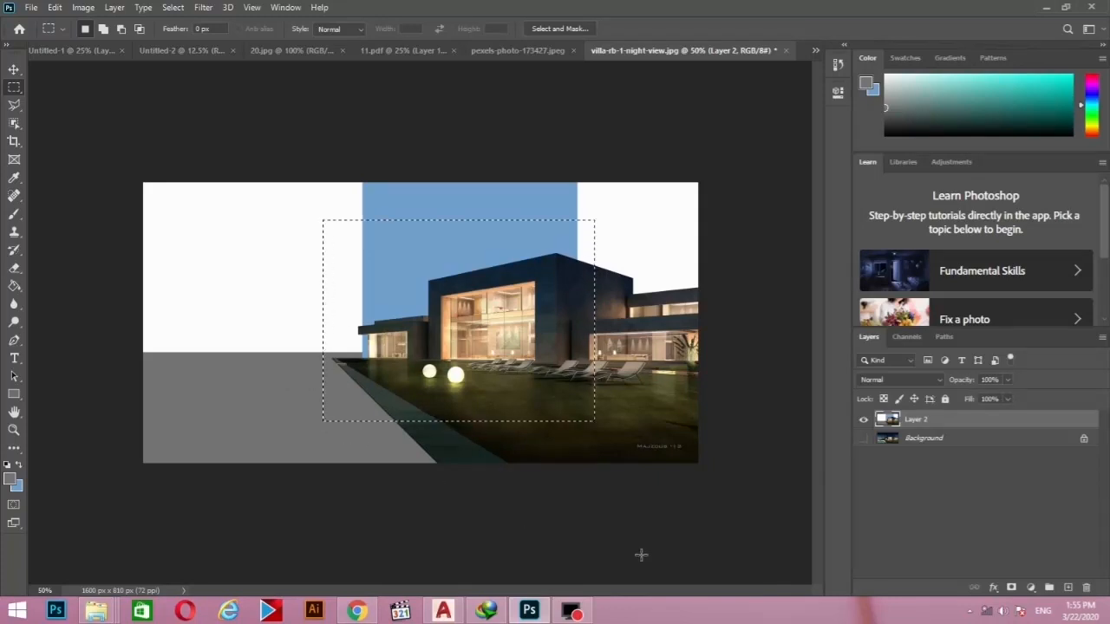
{"action": "key", "text": "ctrl+j"}
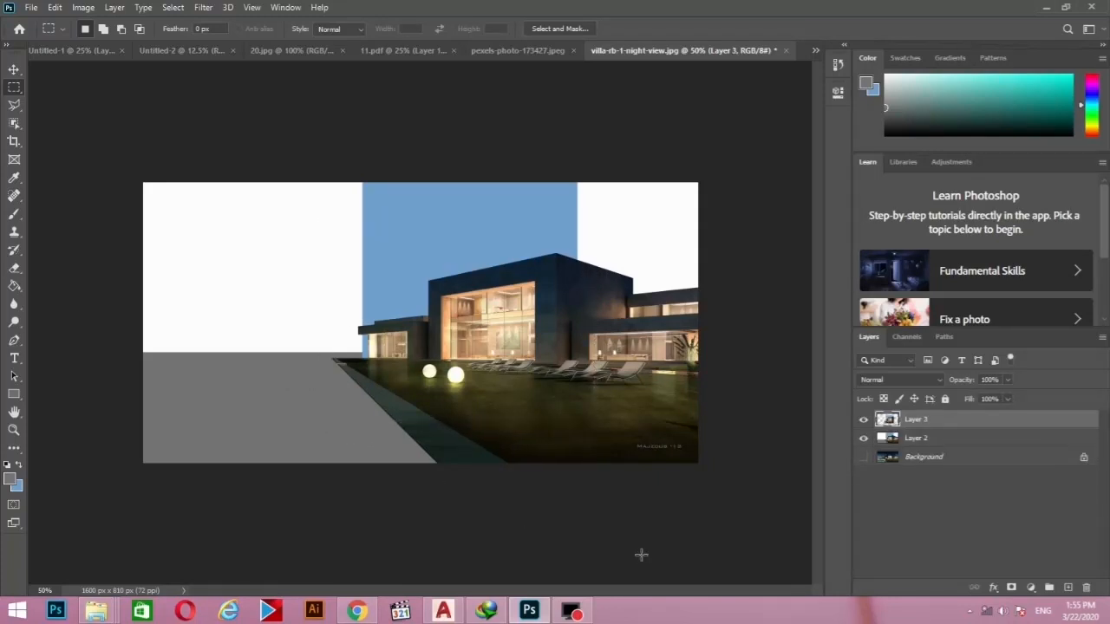
{"action": "left_click", "coordinate": [863, 438]}
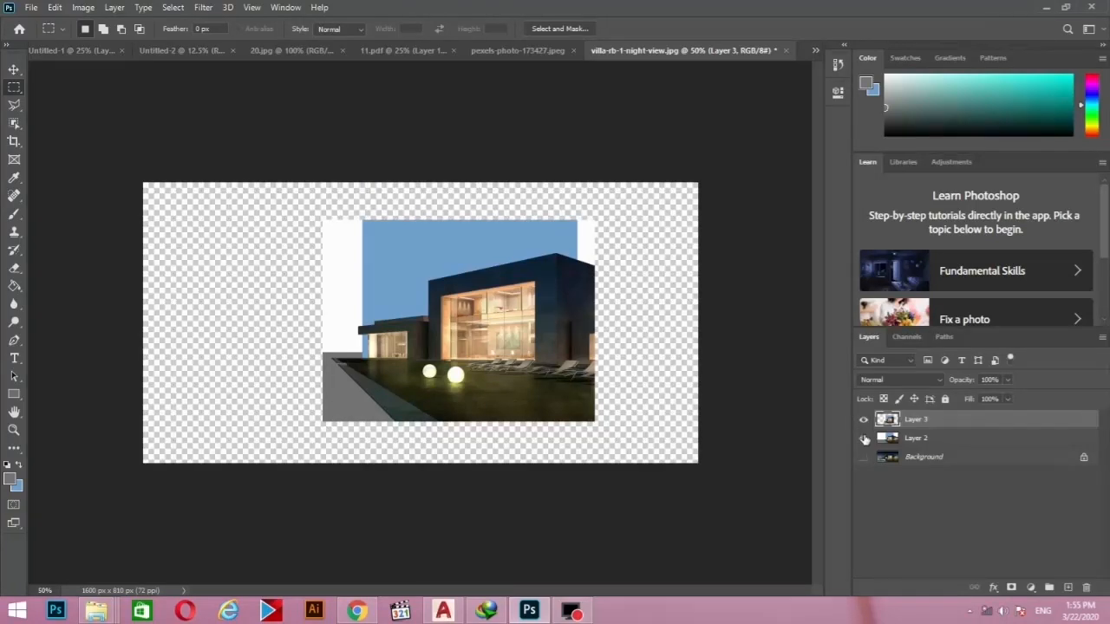
- Show Layer 2 again and apply Hue/Saturation to it with saturation -61 and lightness +49
{"action": "left_click", "coordinate": [863, 438]}
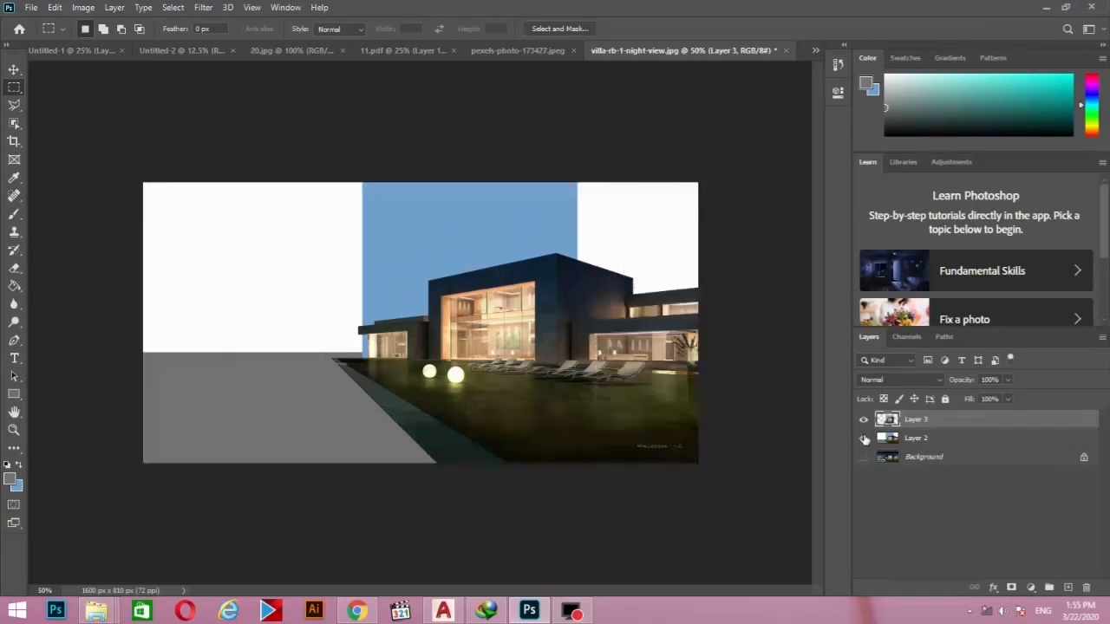
{"action": "left_click", "coordinate": [963, 439]}
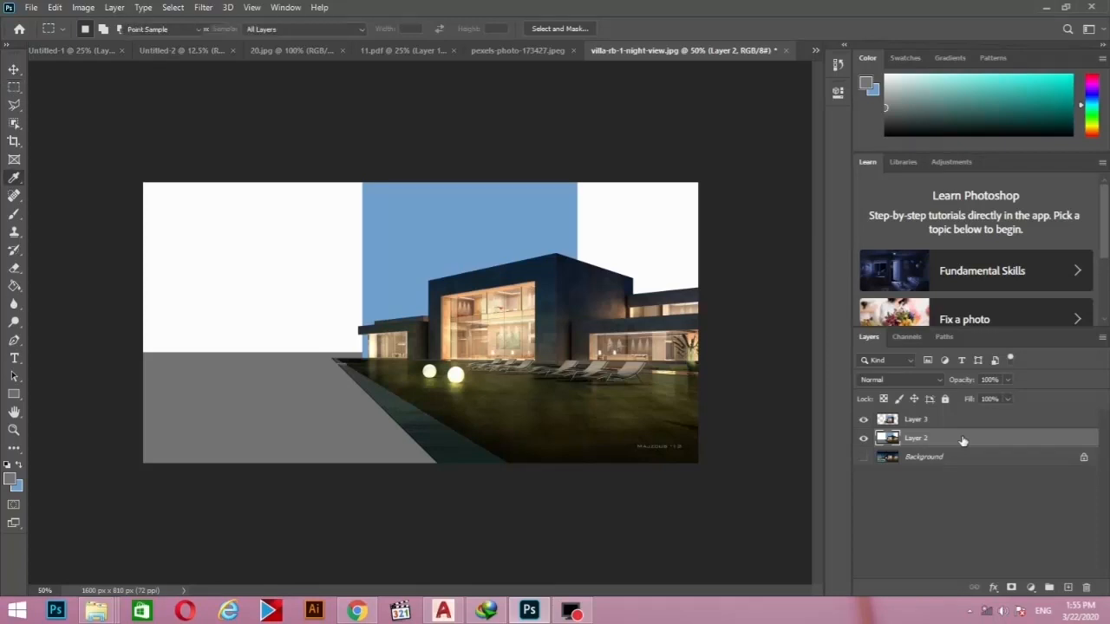
{"action": "key", "text": "ctrl+u"}
{"action": "left_click_drag", "start_coordinate": [541, 110], "coordinate": [887, 134]}
{"action": "left_click_drag", "start_coordinate": [858, 263], "coordinate": [824, 262]}
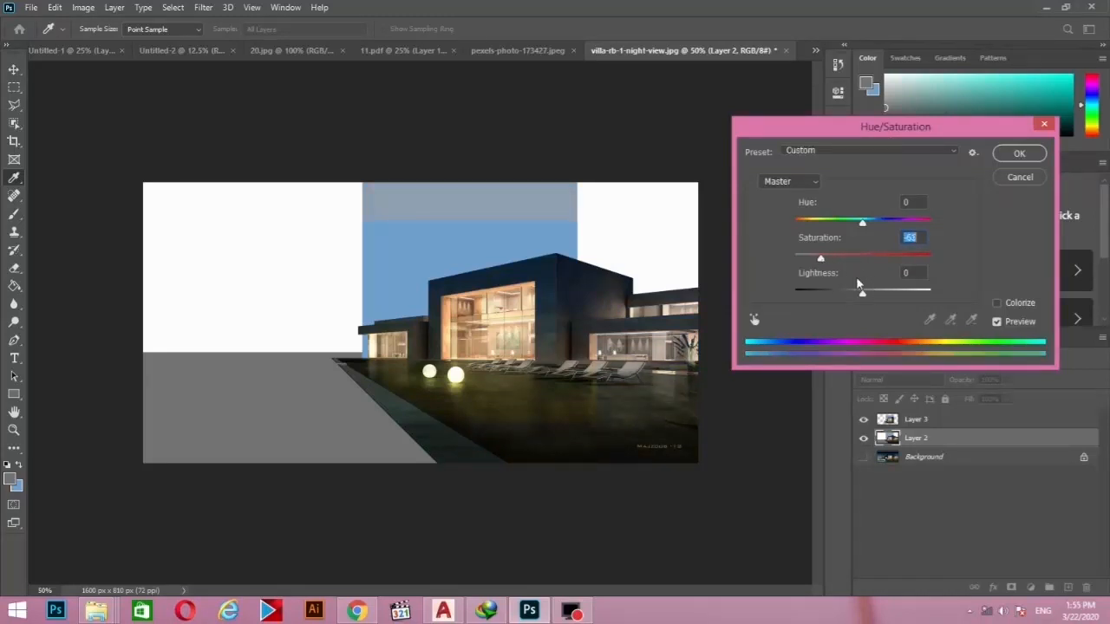
{"action": "left_click_drag", "start_coordinate": [861, 295], "coordinate": [895, 299]}
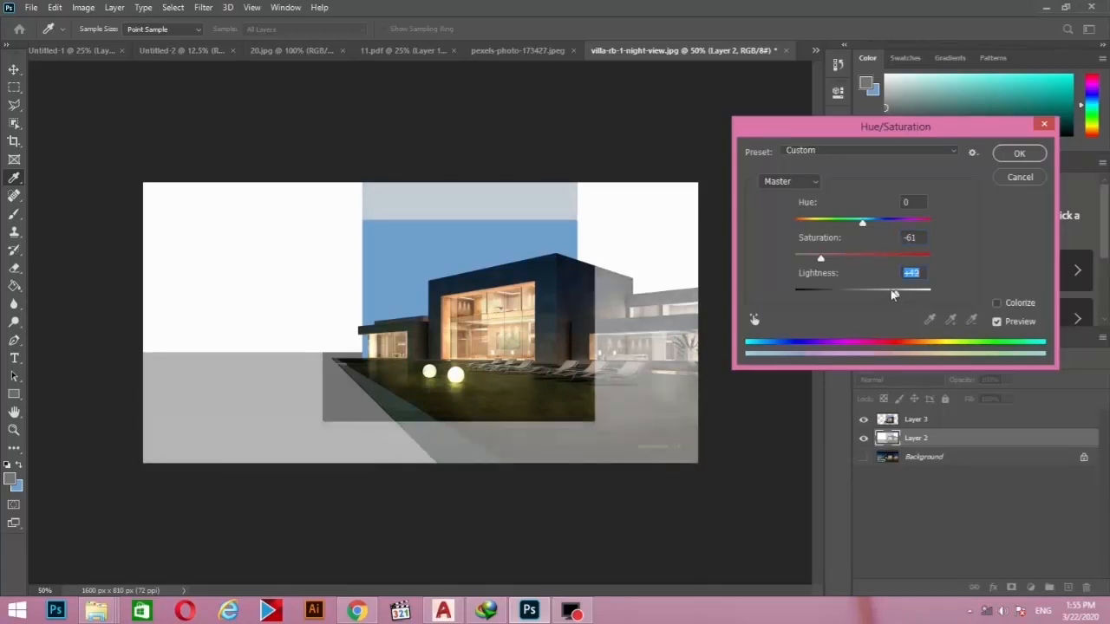
{"action": "left_click", "coordinate": [1016, 156]}
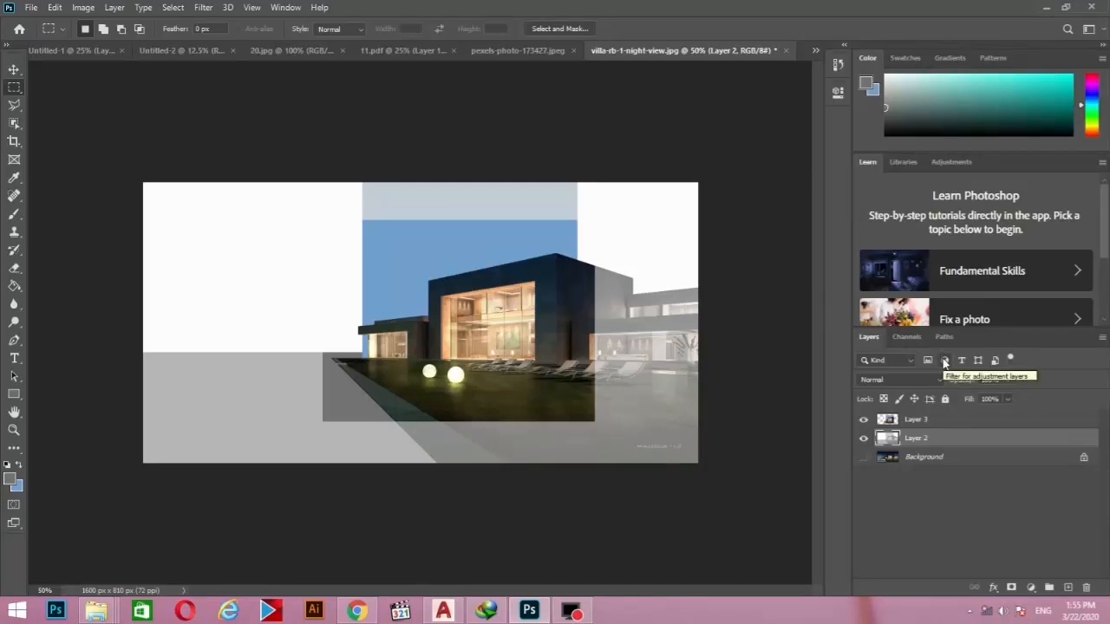
- Hide Layer 3 and Layer 2, show the original Background photo, and reshow both upper layers over it
{"action": "left_click", "coordinate": [863, 419]}
{"action": "left_click", "coordinate": [863, 438]}
{"action": "left_click", "coordinate": [864, 457]}
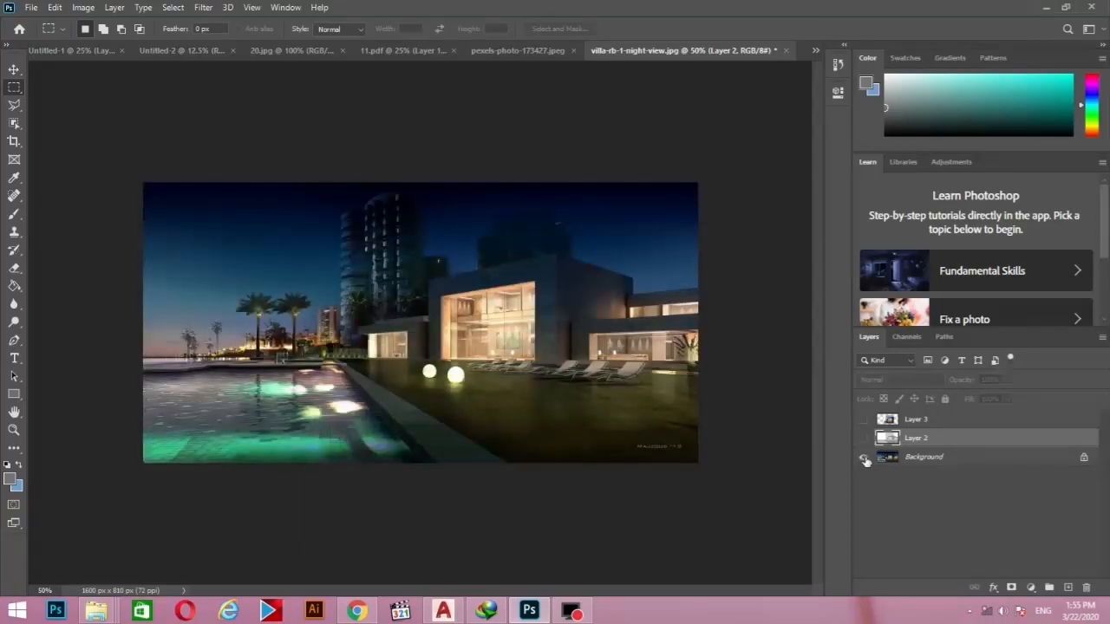
{"action": "left_click", "coordinate": [863, 438]}
{"action": "left_click", "coordinate": [863, 420]}
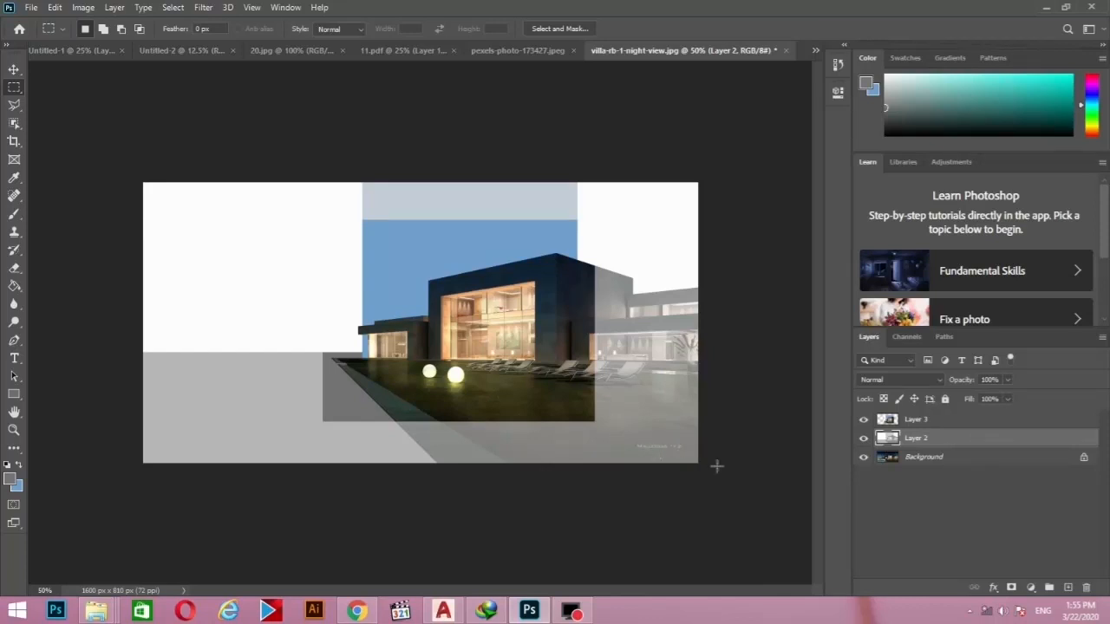
- Compare the composition with the original photo by hiding each layer and turning them all back on
{"action": "left_click", "coordinate": [863, 438]}
{"action": "left_click", "coordinate": [863, 419]}
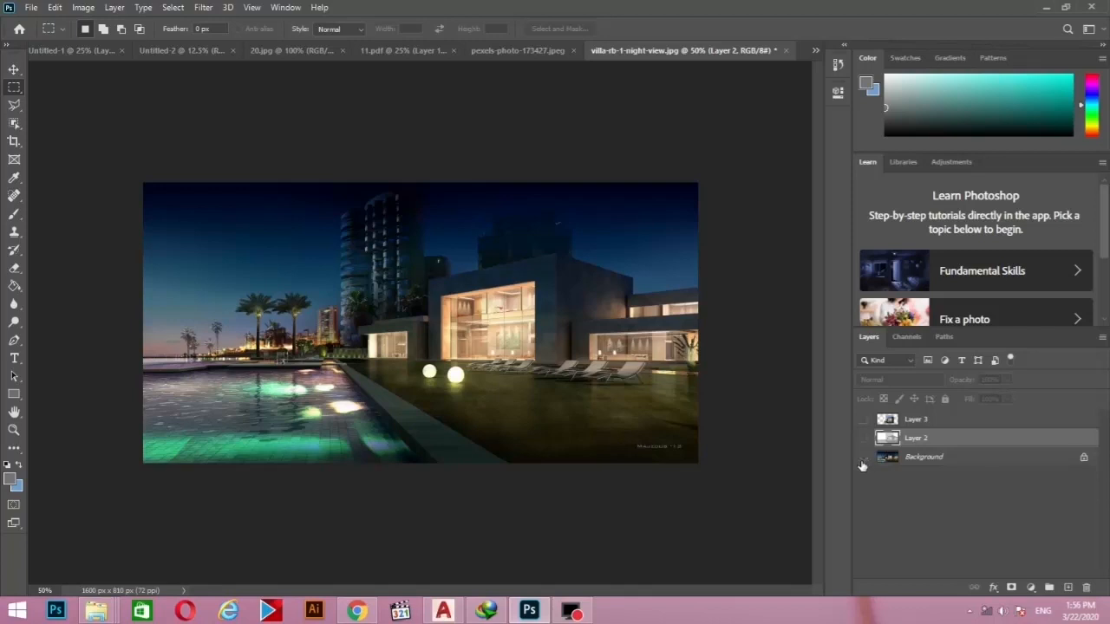
{"action": "left_click", "coordinate": [862, 458]}
{"action": "left_click", "coordinate": [862, 458]}
{"action": "left_click", "coordinate": [863, 438]}
{"action": "left_click", "coordinate": [862, 420]}
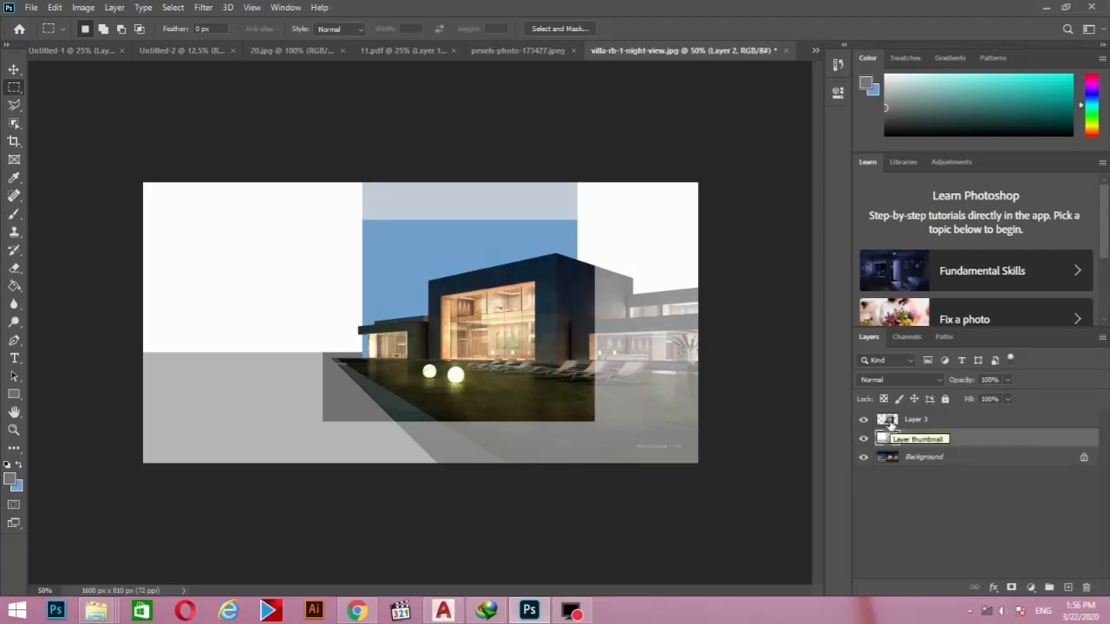
- Add a drop shadow to Layer 3 with 35% opacity, a distance of about 38 px and a larger blur size
{"action": "left_click", "coordinate": [891, 421]}
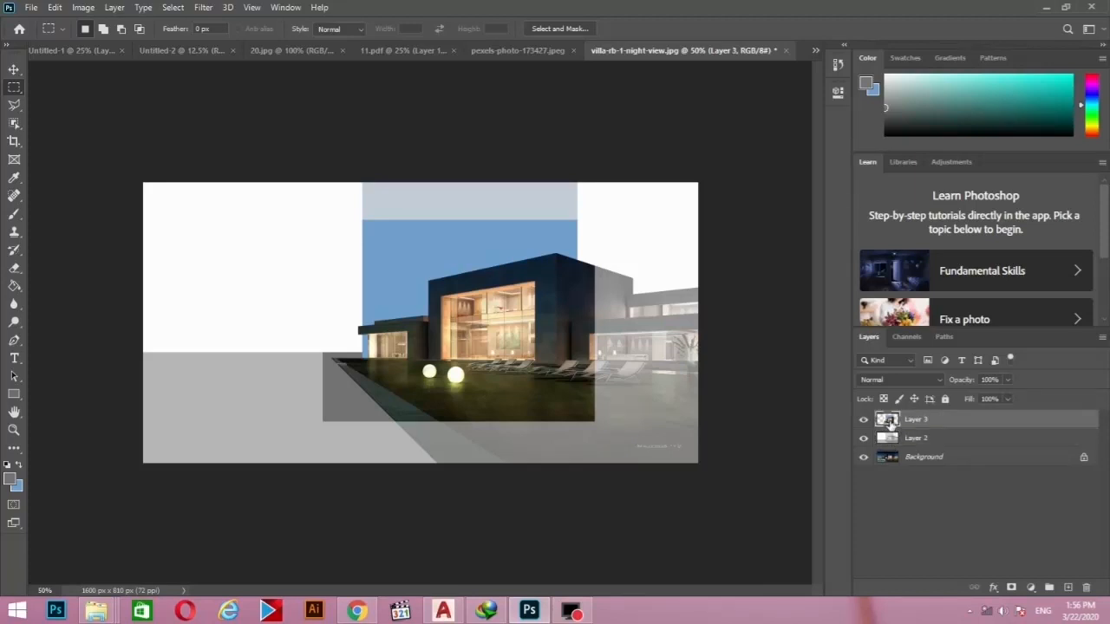
{"action": "double_click", "coordinate": [890, 421]}
{"action": "left_click_drag", "start_coordinate": [533, 77], "coordinate": [774, 57]}
{"action": "left_click", "coordinate": [575, 325]}
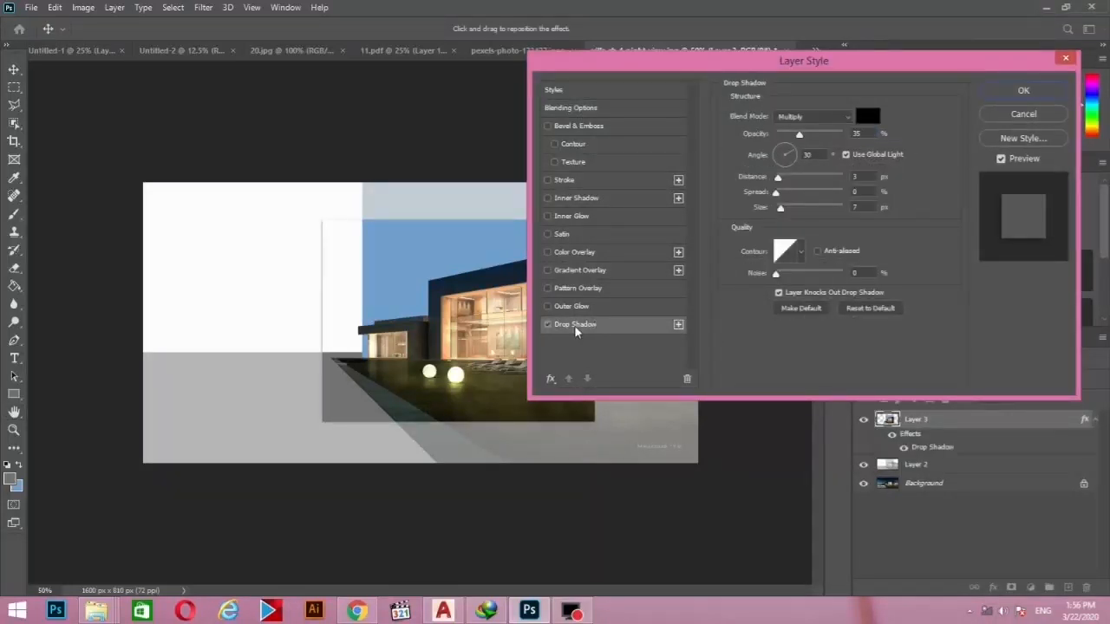
{"action": "left_click_drag", "start_coordinate": [779, 178], "coordinate": [805, 178]}
{"action": "mouse_move", "coordinate": [798, 135]}
{"action": "left_mouse_down"}
{"action": "mouse_move", "coordinate": [830, 135]}
{"action": "mouse_move", "coordinate": [800, 136]}
{"action": "left_mouse_up"}
{"action": "left_click_drag", "start_coordinate": [780, 208], "coordinate": [795, 208]}
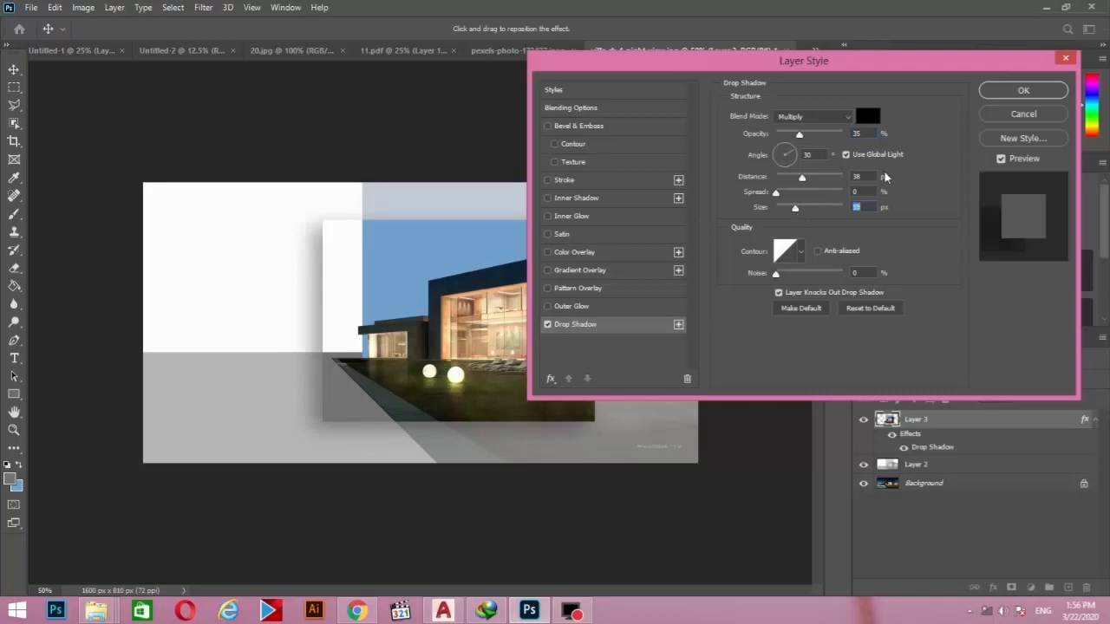
- Reposition Layer 3's drop shadow to fall straight below it at a distance of about 41 px, and apply the layer style
{"action": "left_click_drag", "start_coordinate": [930, 68], "coordinate": [1062, 201]}
{"action": "mouse_move", "coordinate": [490, 393]}
{"action": "left_mouse_down"}
{"action": "mouse_move", "coordinate": [458, 408]}
{"action": "mouse_move", "coordinate": [506, 384]}
{"action": "mouse_move", "coordinate": [488, 393]}
{"action": "mouse_move", "coordinate": [498, 405]}
{"action": "left_mouse_up"}
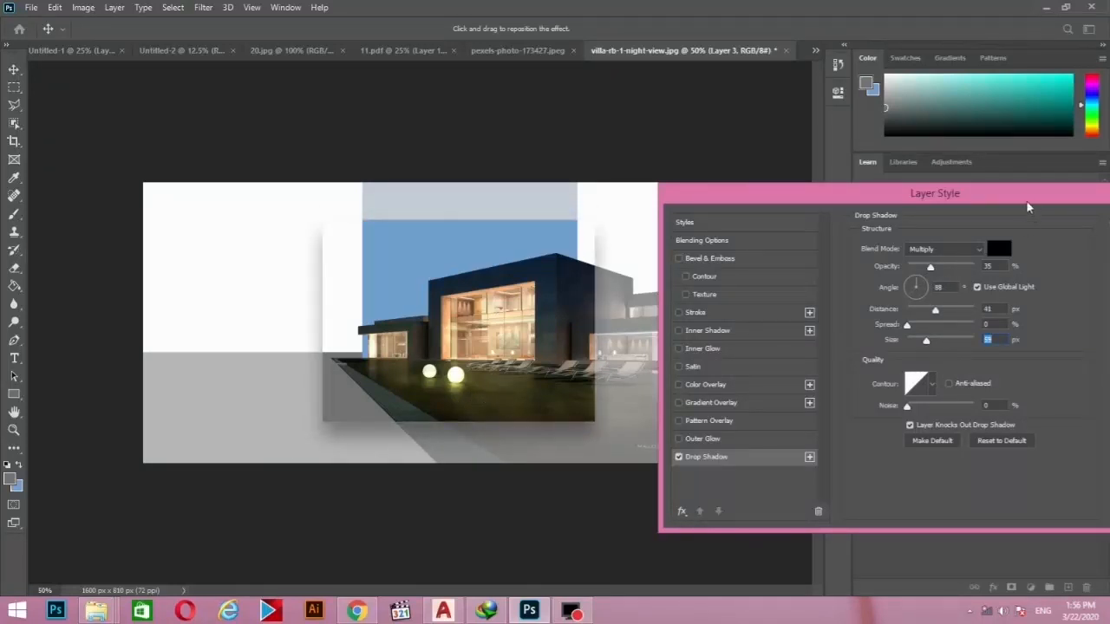
{"action": "left_click_drag", "start_coordinate": [1029, 198], "coordinate": [708, 300]}
{"action": "left_click", "coordinate": [905, 326]}
- Check the shadowed cutout against the faded backdrop by hiding and reshowing Layer 3 repeatedly
{"action": "left_click", "coordinate": [863, 420]}
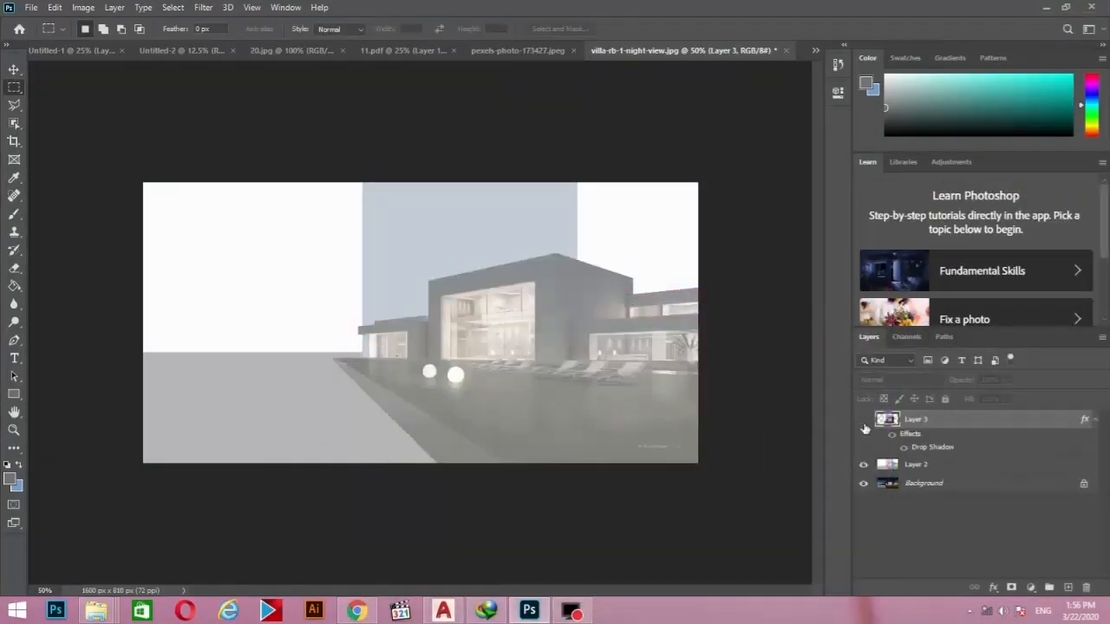
{"action": "left_click", "coordinate": [864, 421]}
{"action": "left_click", "coordinate": [863, 421]}
{"action": "left_click", "coordinate": [864, 421]}
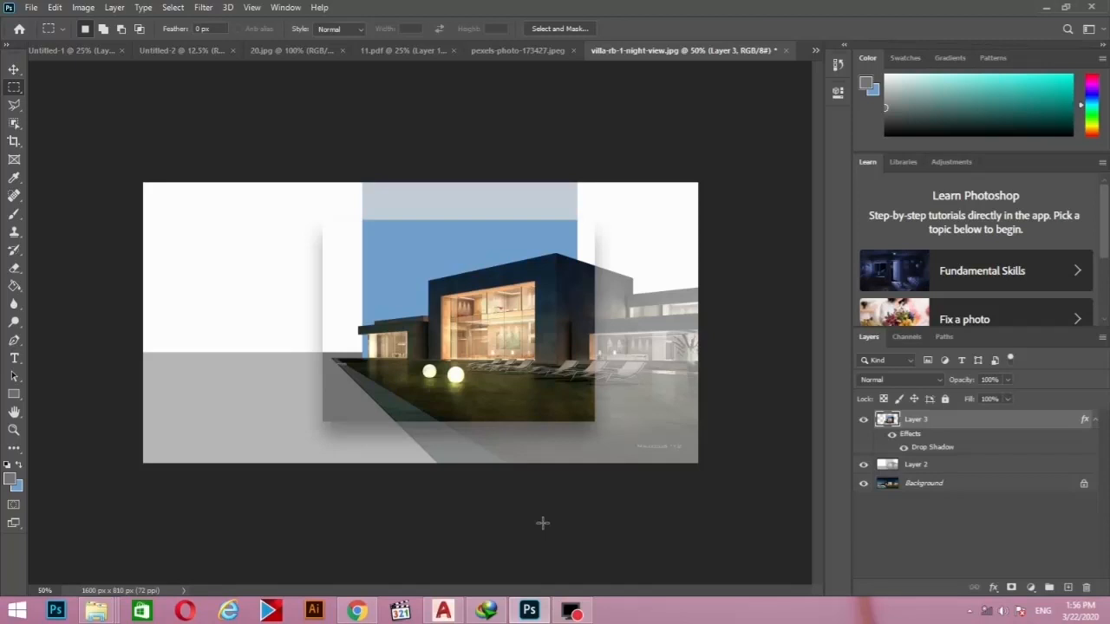
- Crop the canvas on both sides around the framed villa to about 980 px wide, keeping the full height
{"action": "left_click", "coordinate": [14, 144]}
{"action": "left_click", "coordinate": [62, 143]}
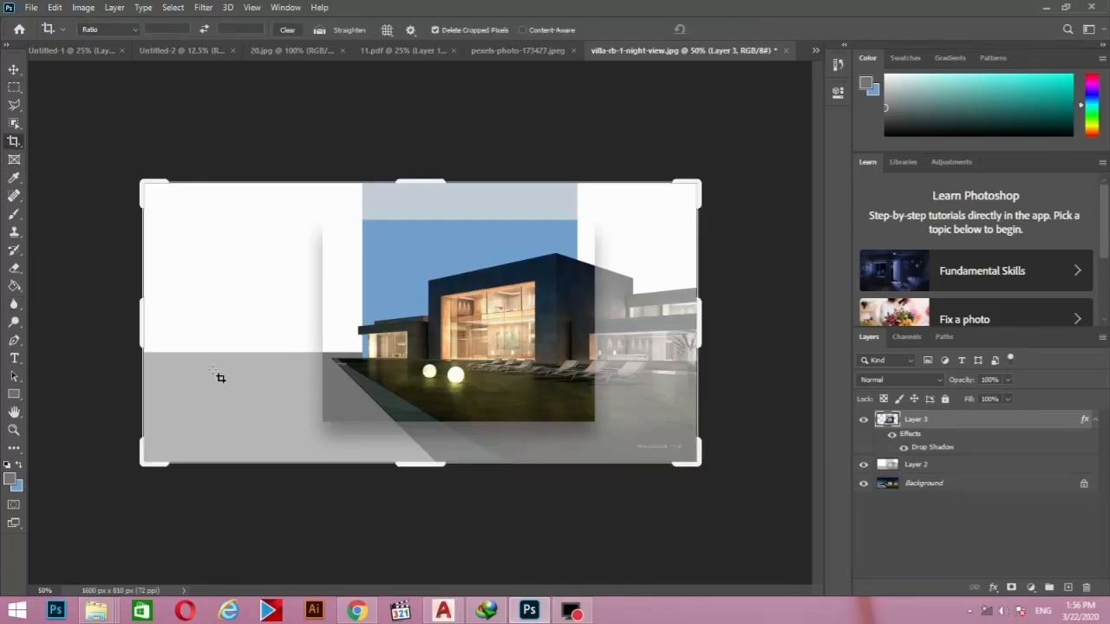
{"action": "left_click_drag", "start_coordinate": [153, 337], "coordinate": [161, 323]}
{"action": "left_click_drag", "start_coordinate": [207, 324], "coordinate": [234, 323]}
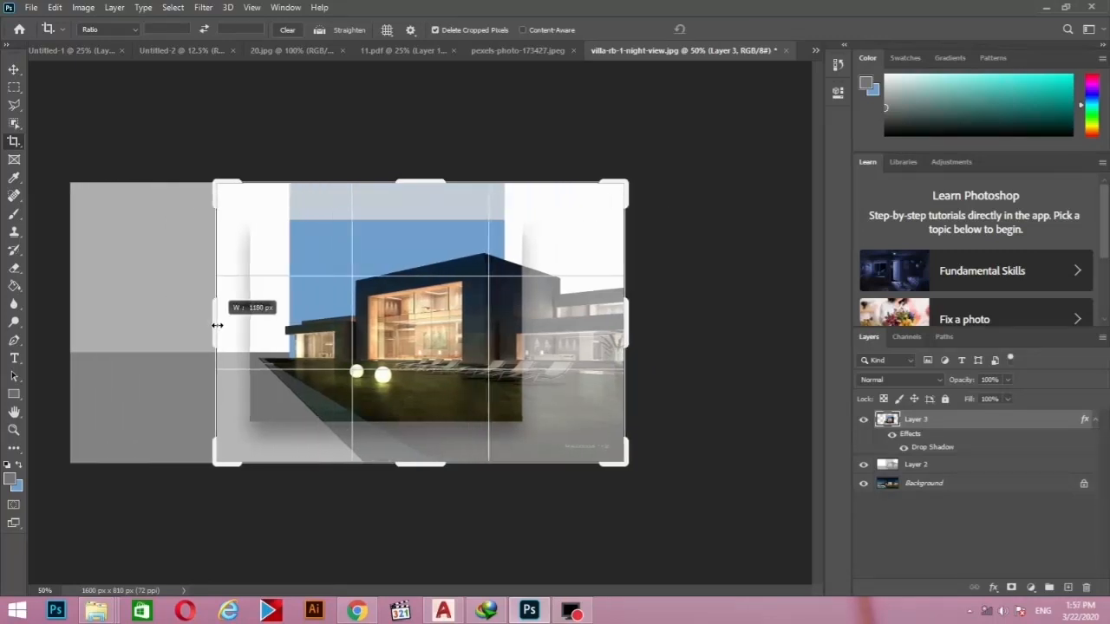
{"action": "left_click_drag", "start_coordinate": [626, 311], "coordinate": [593, 316]}
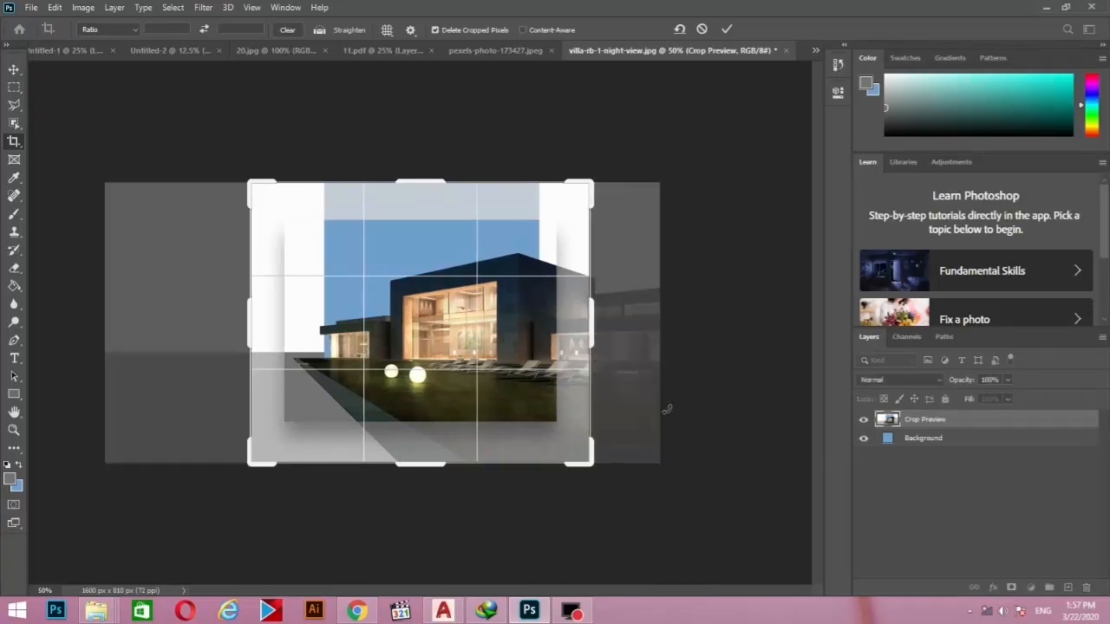
{"action": "key", "text": "Return"}
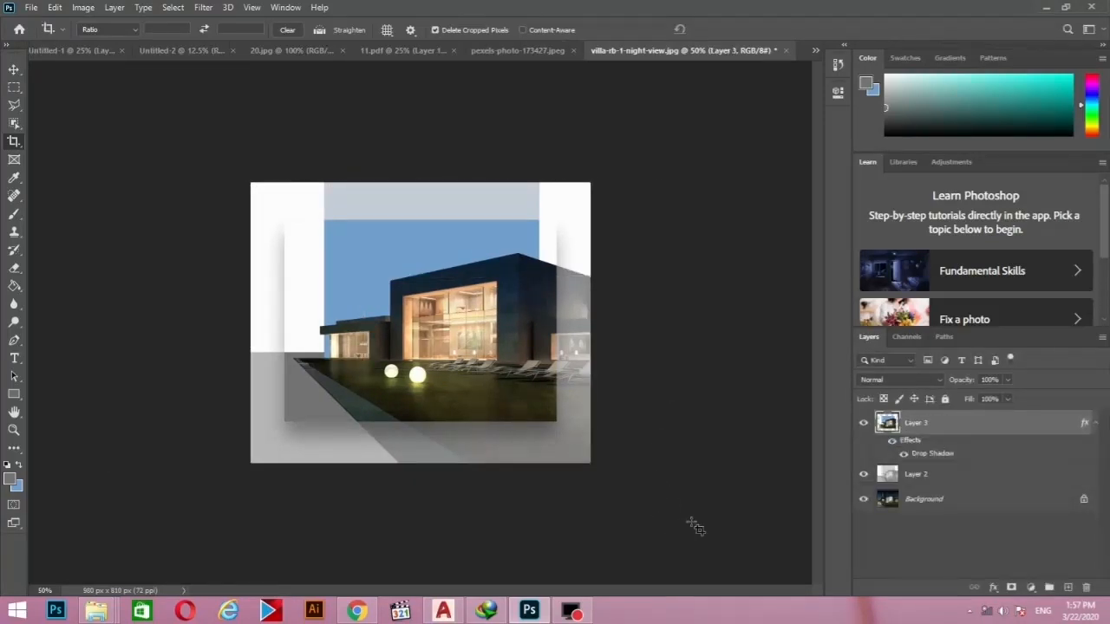